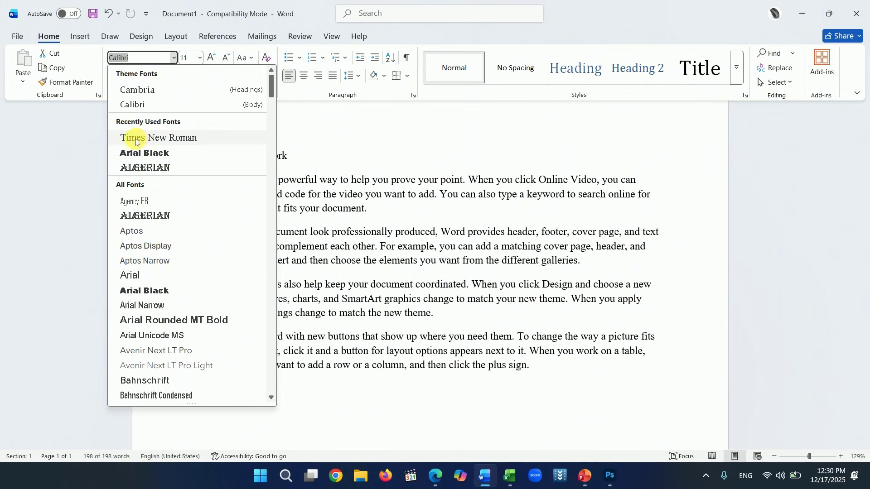
- Apply Times New Roman to the whole document and enlarge the title to 14 pt
left_click(139, 139)
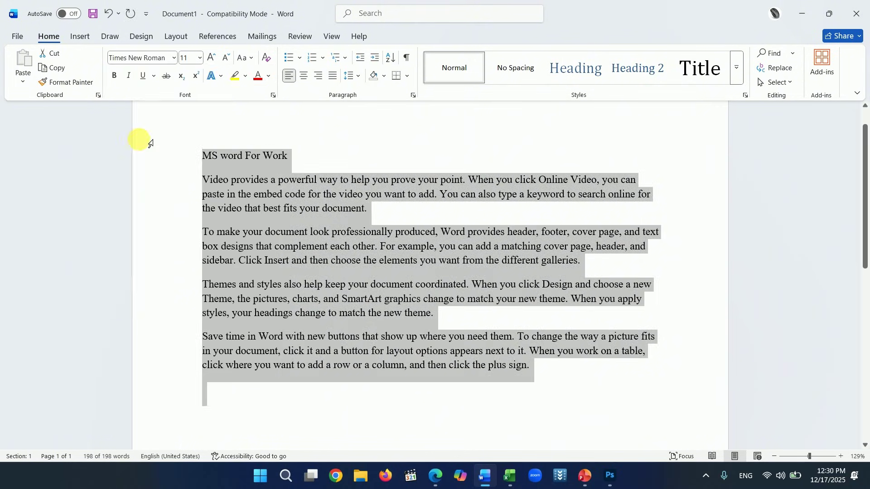
left_click(322, 298)
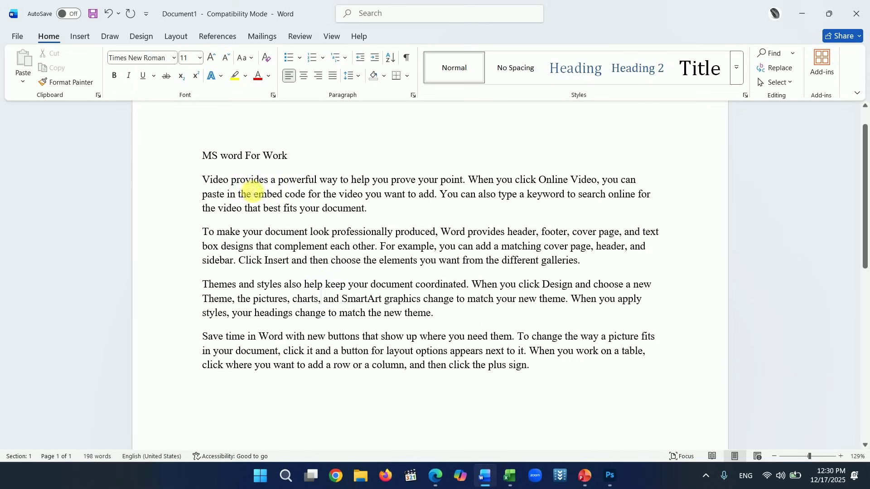
left_click_drag(298, 161, 208, 155)
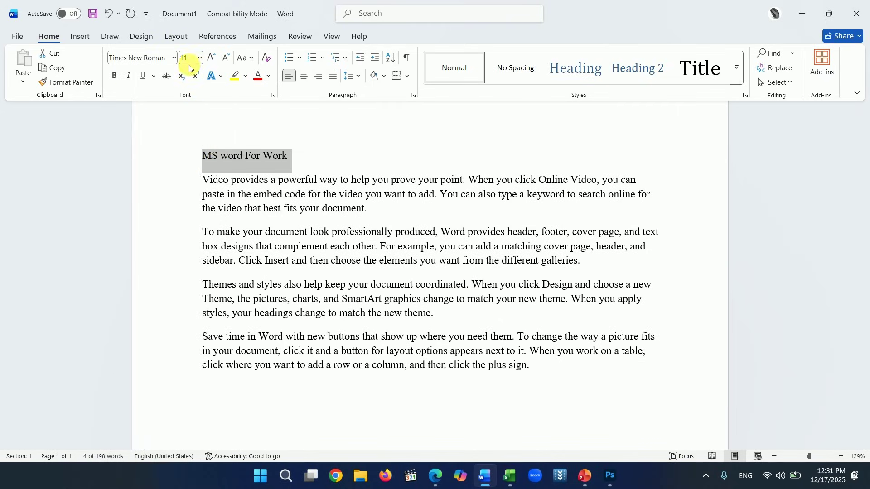
left_click(212, 58)
left_click(213, 58)
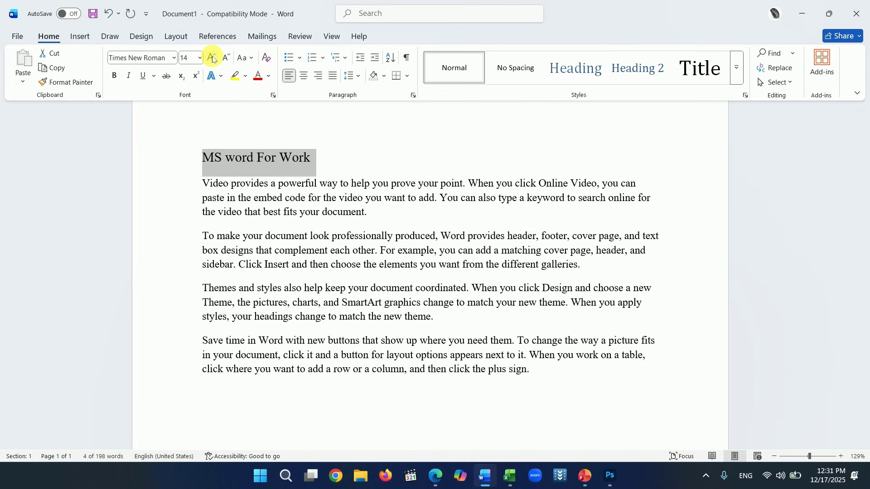
left_click(200, 58)
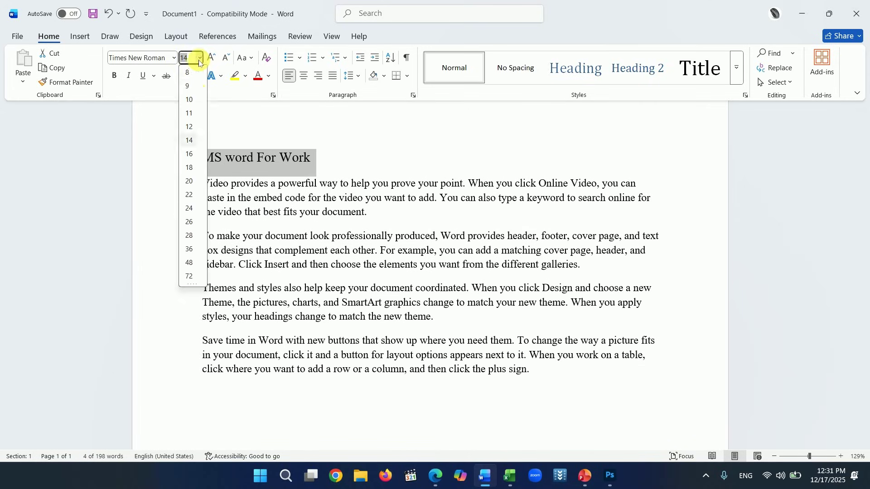
left_click(190, 141)
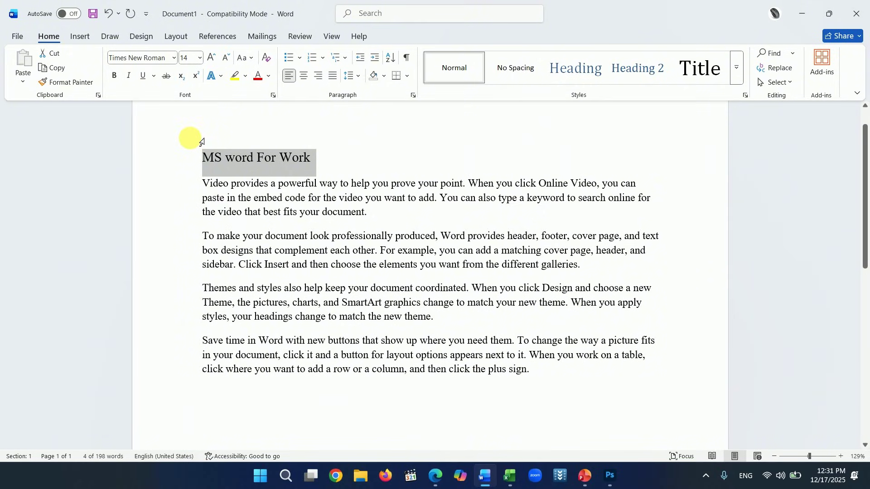
- Colour the title 'MS word For Work' Blue, Accent 1
left_click(268, 76)
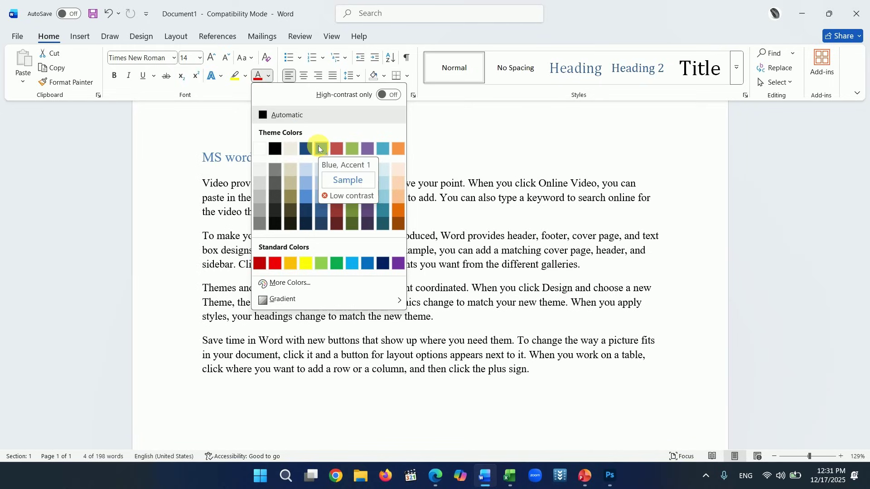
left_click(320, 148)
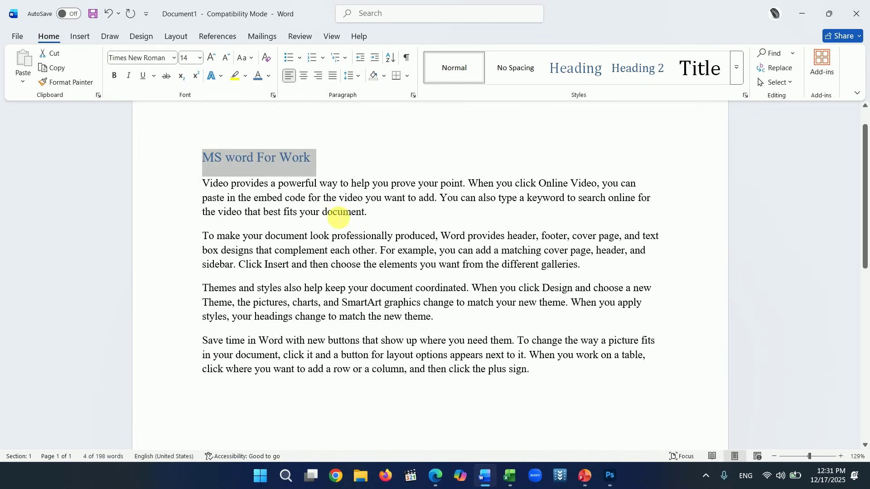
left_click(329, 163)
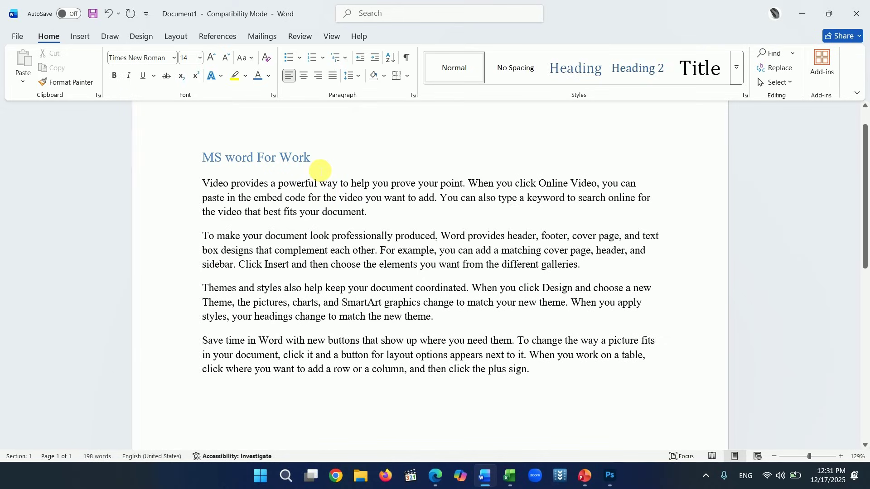
- Make the title 'MS word For Work' bold
left_click_drag(301, 158, 202, 157)
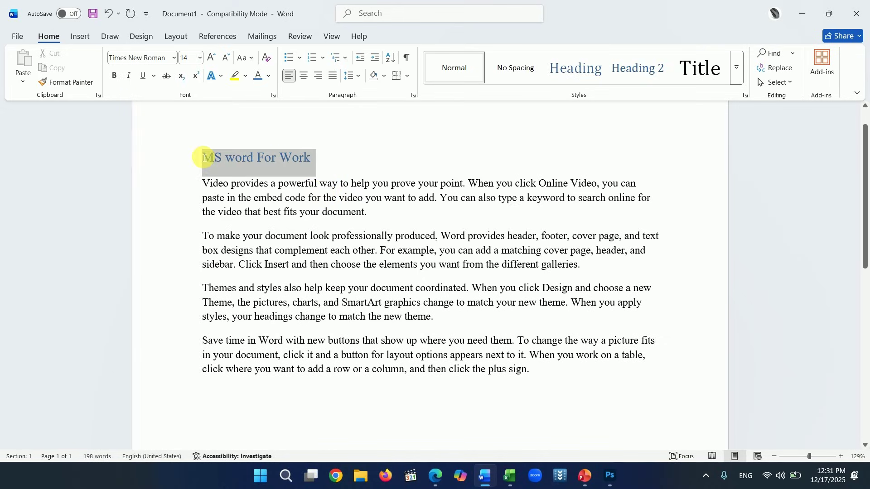
left_click(115, 76)
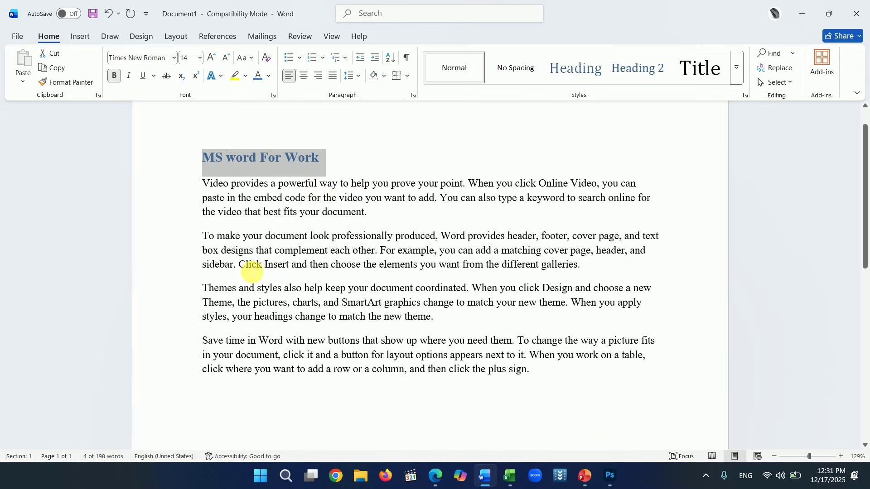
left_click(250, 267)
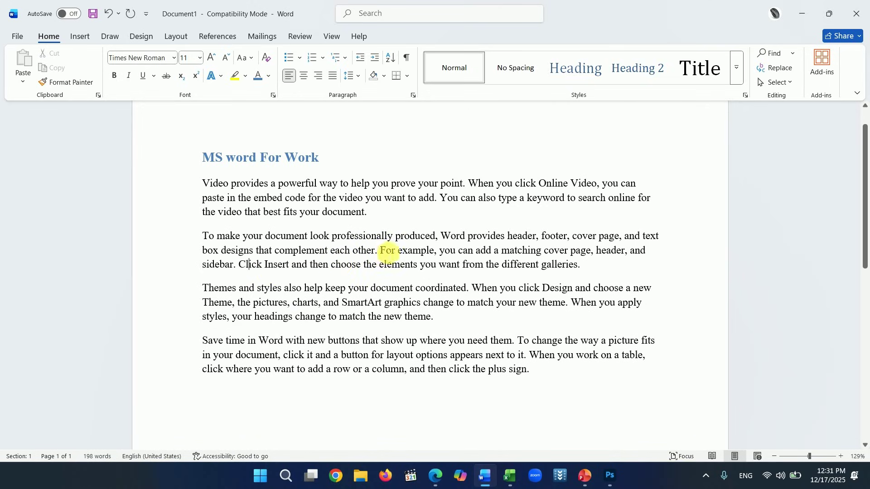
- Bold the word 'professionally' in the second paragraph
left_click_drag(392, 236, 331, 237)
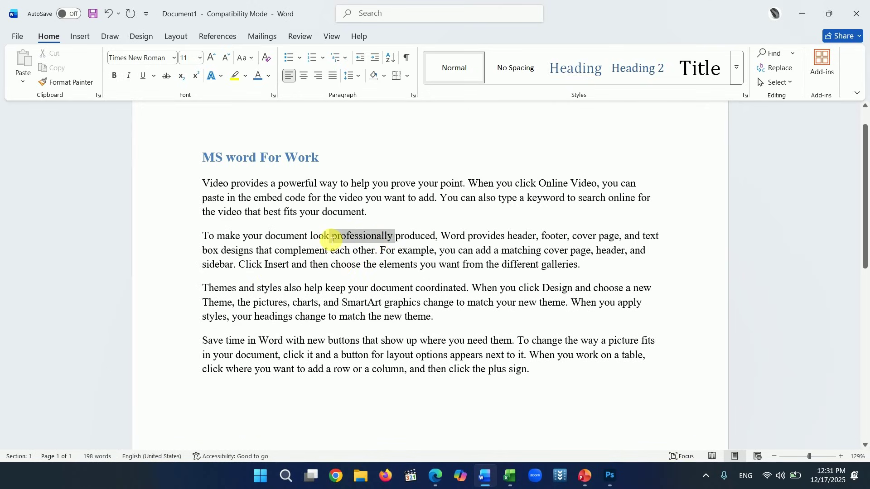
left_click(113, 77)
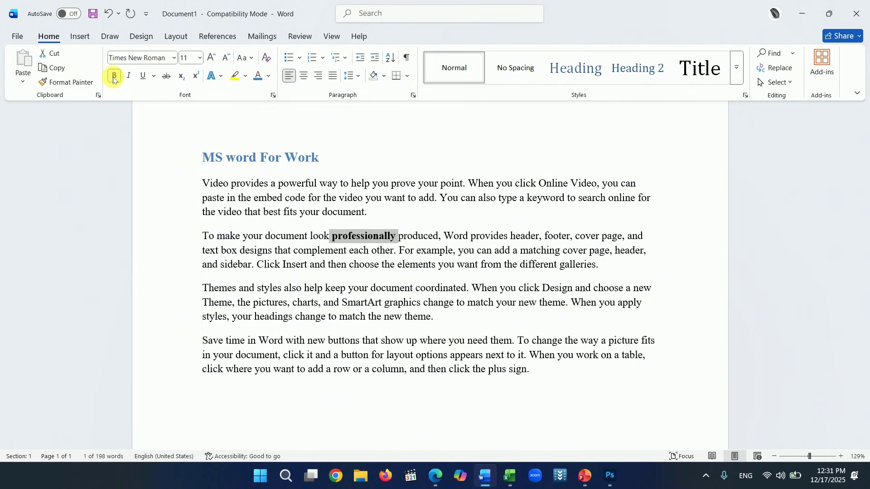
left_click(407, 290)
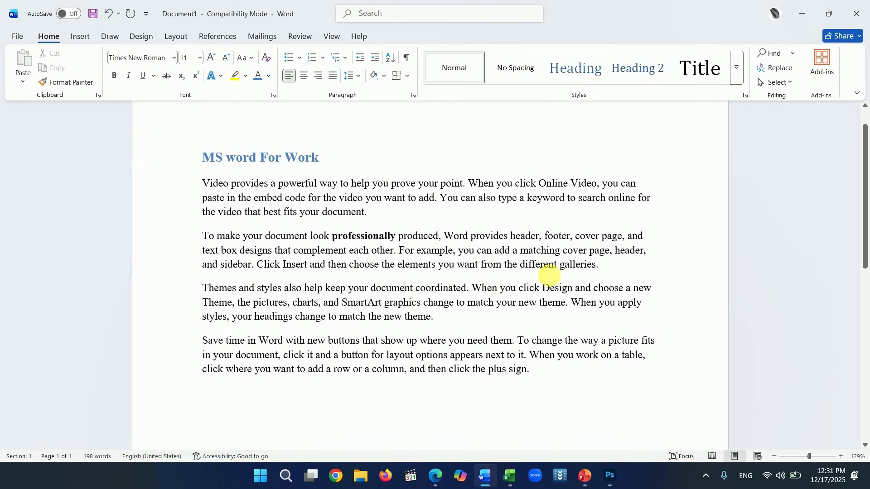
left_click_drag(565, 270, 604, 270)
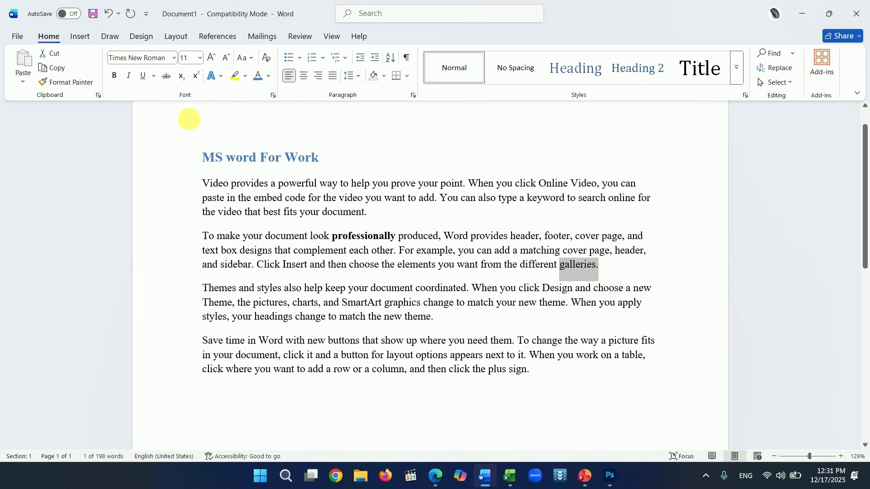
- Single-underline 'galleries.' and apply a double underline to 'Design'
left_click(143, 76)
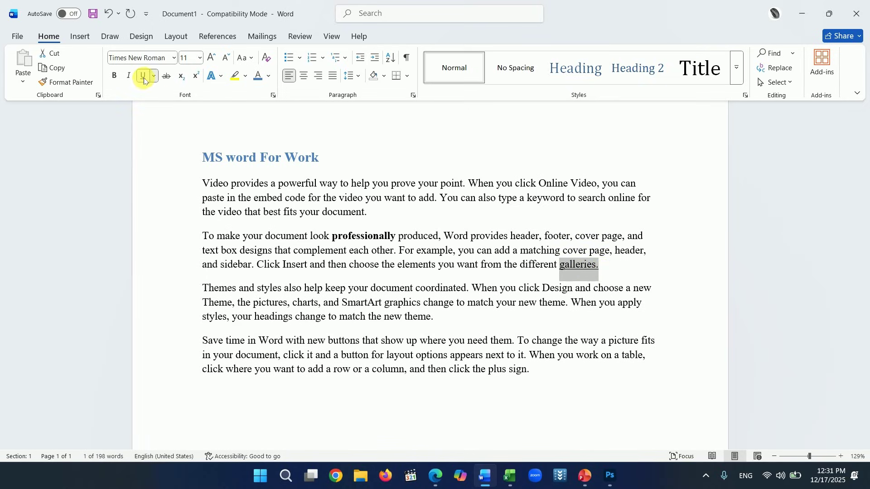
left_click(610, 281)
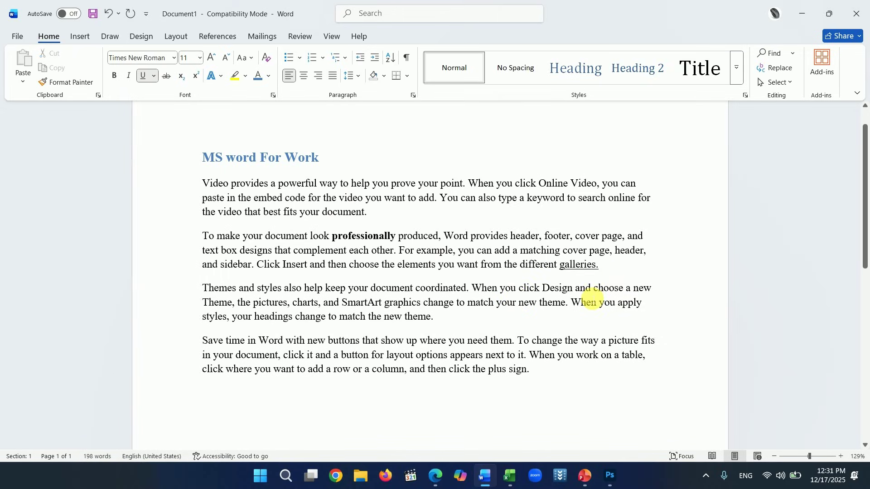
left_click_drag(543, 290, 573, 291)
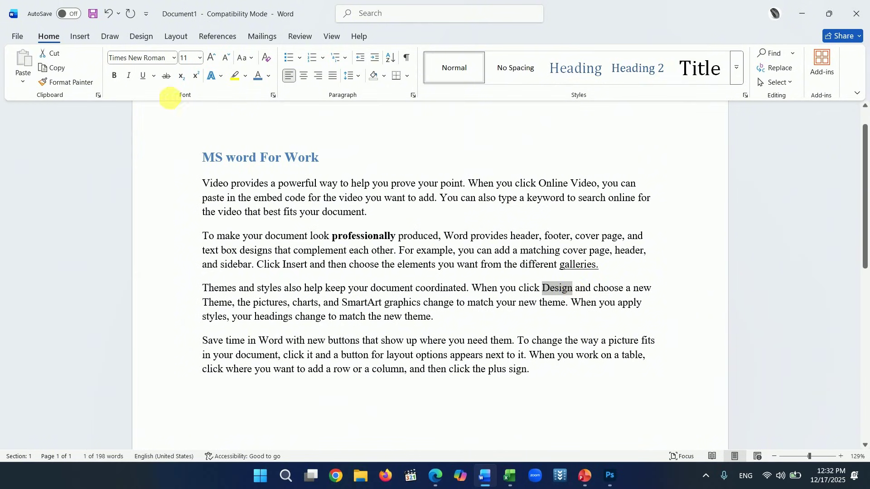
left_click(153, 78)
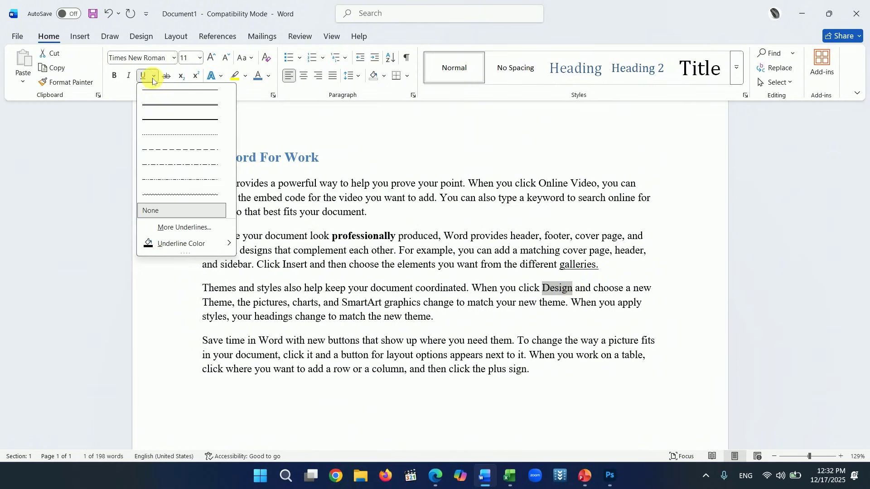
left_click(158, 105)
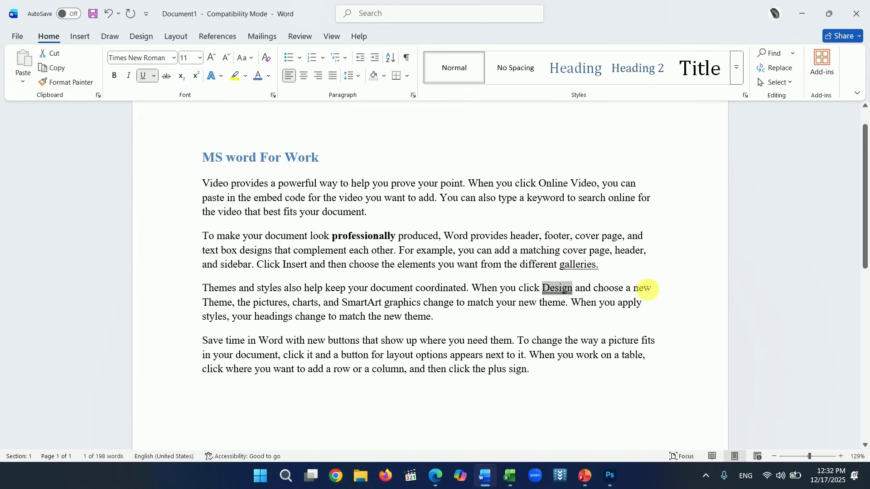
left_click(652, 289)
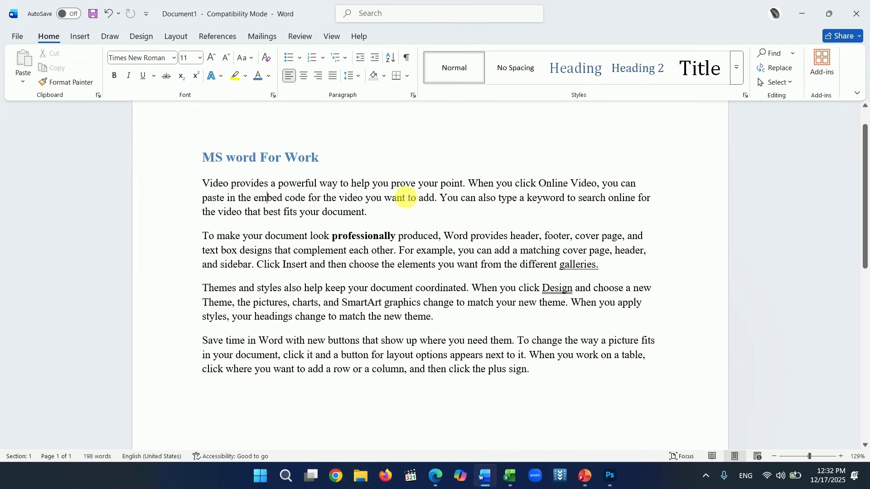
- Try 1.0 line spacing on the whole document, then restore it to 1.15
key("ctrl+a")
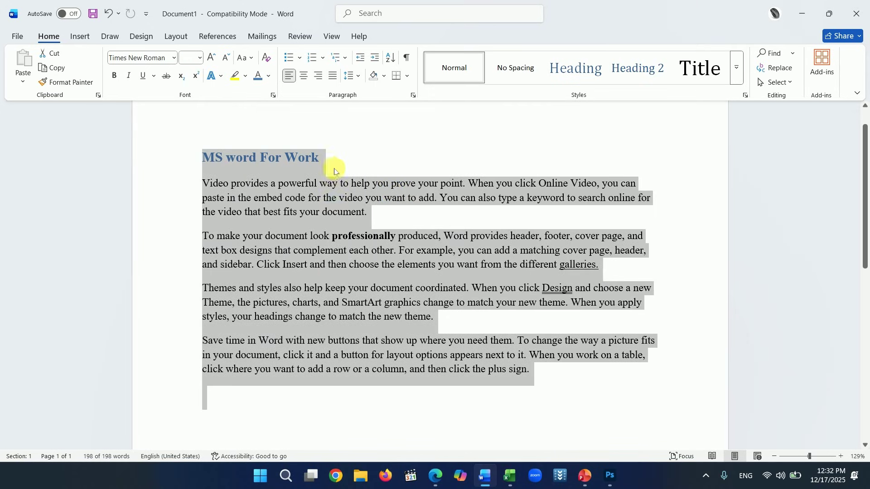
left_click(354, 76)
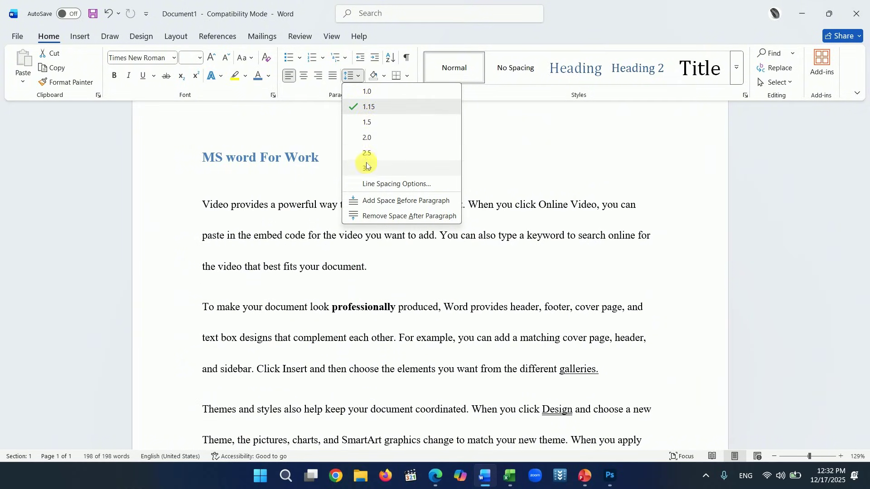
left_click(367, 92)
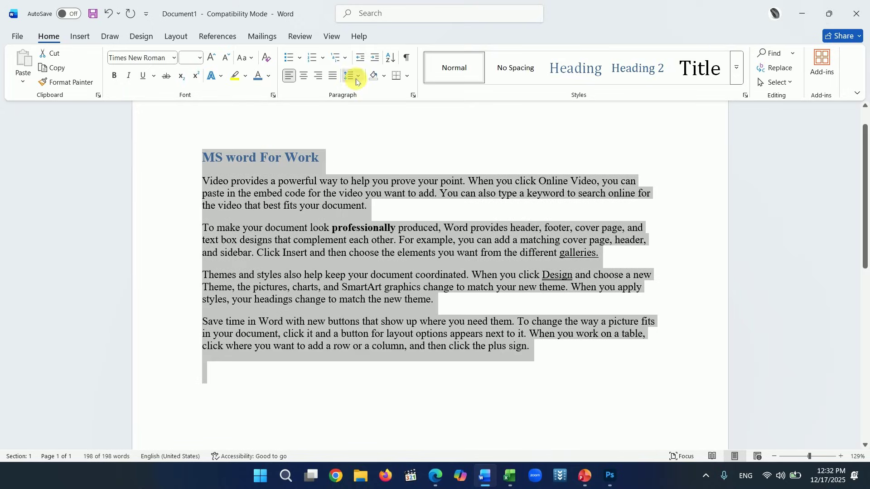
left_click(353, 76)
left_click(367, 107)
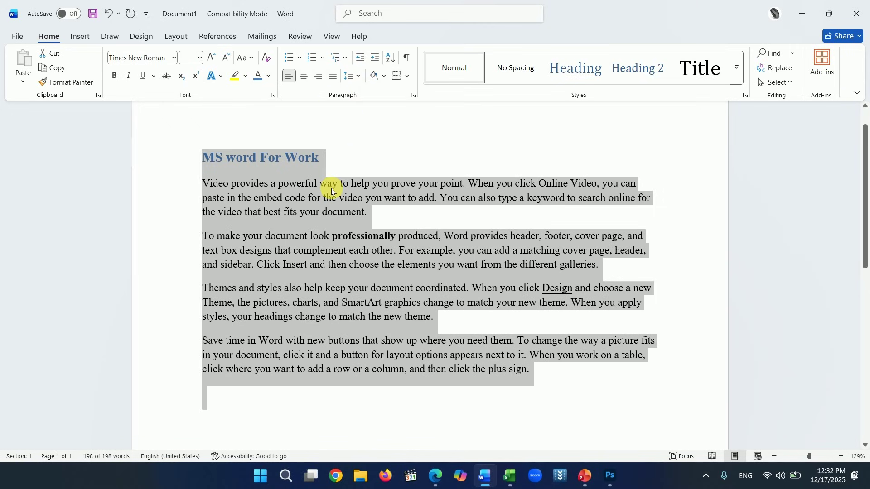
left_click(362, 214)
left_click(325, 251)
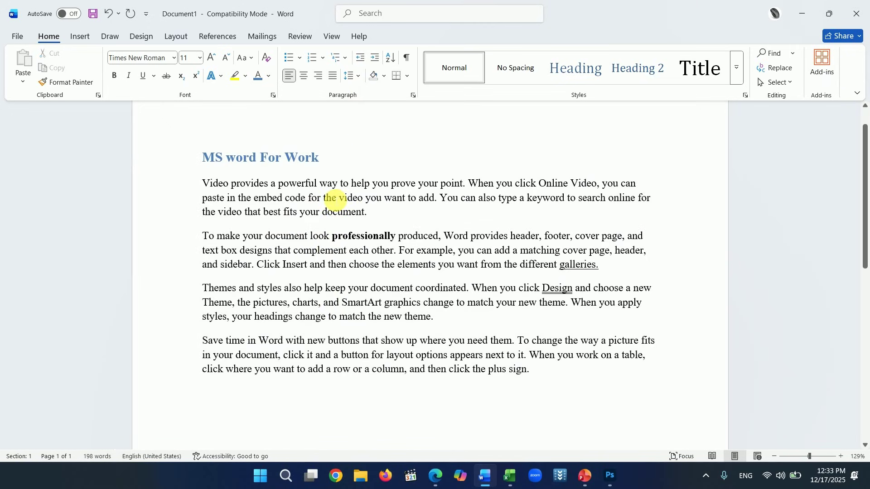
- Remove the space after paragraphs and add space before every paragraph instead
key("ctrl+a")
left_click(356, 77)
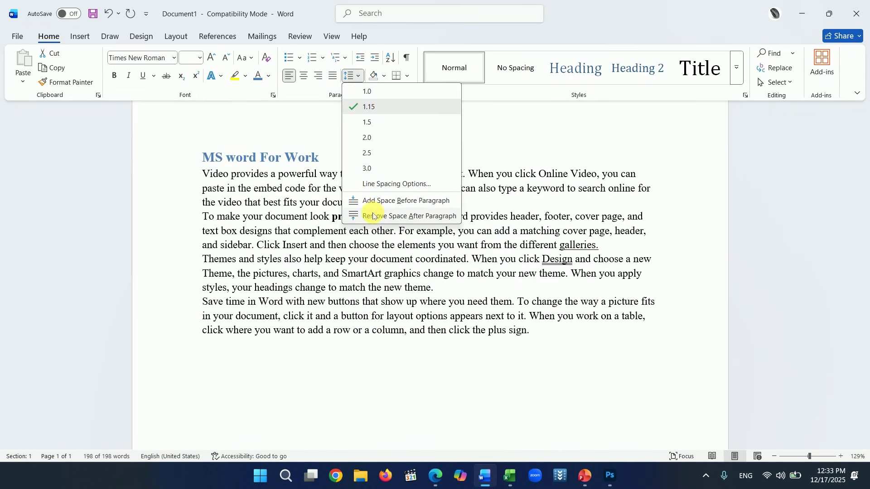
left_click(407, 216)
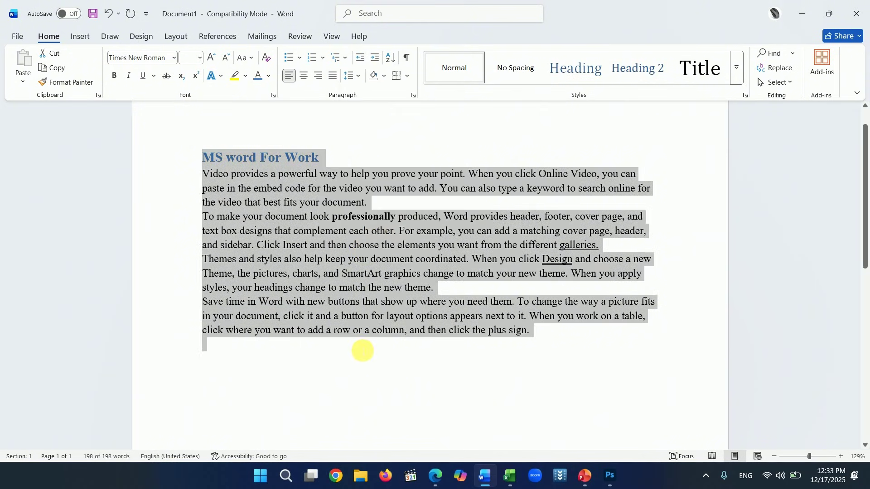
left_click(358, 77)
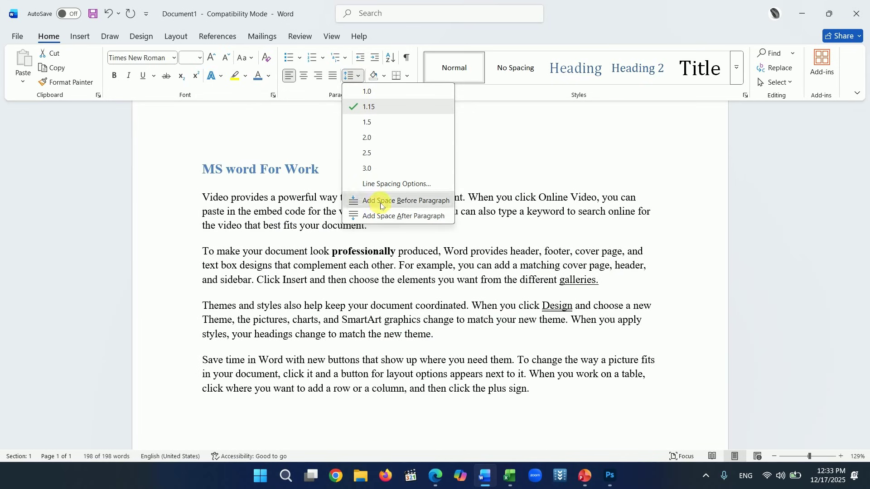
left_click(380, 201)
left_click(386, 321)
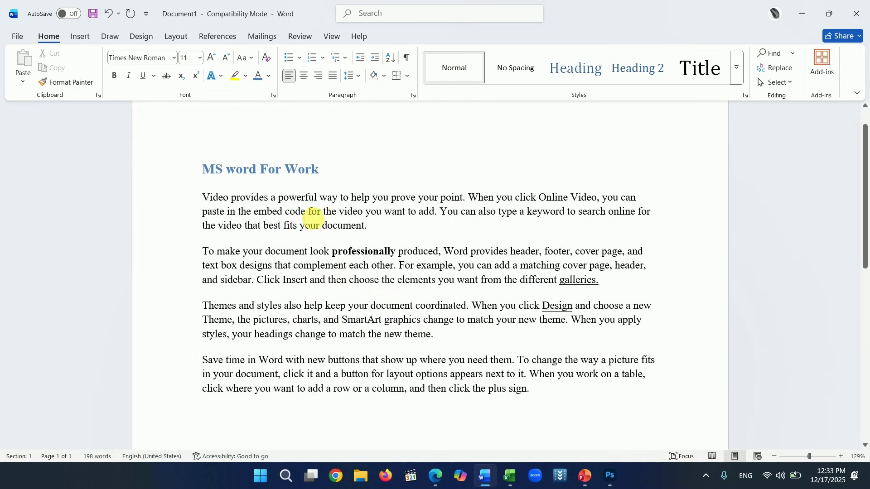
- Add the lines 'Social Media' and 'Youtube' after the first paragraph
left_click(311, 212)
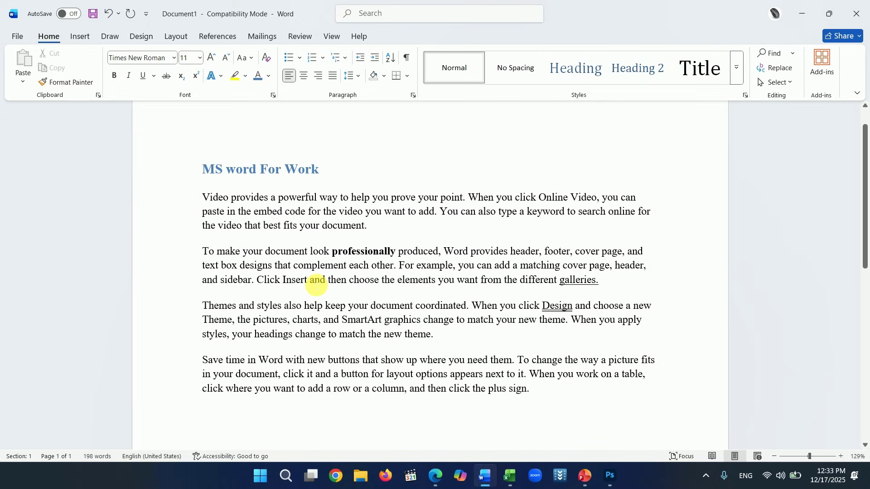
left_click(315, 281)
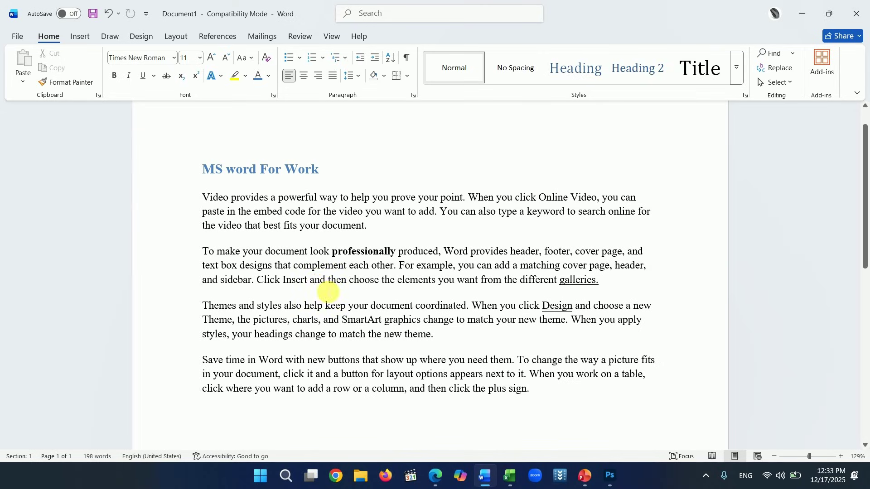
left_click(385, 250)
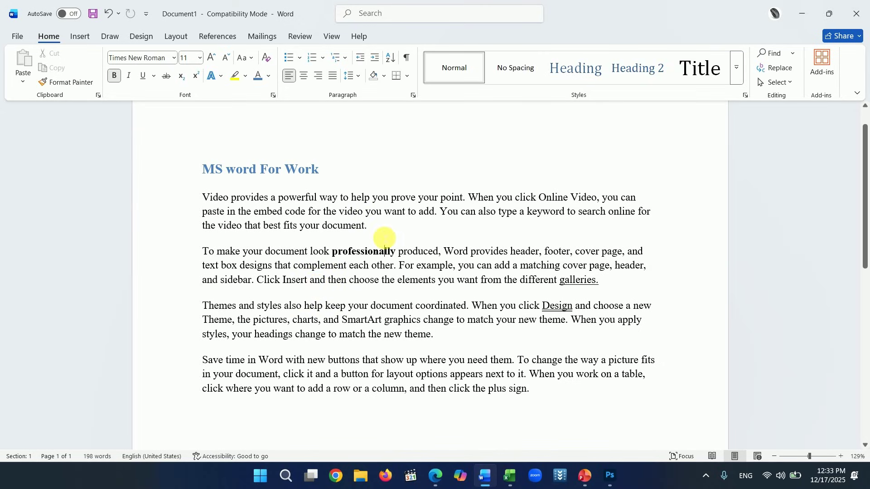
key("Return")
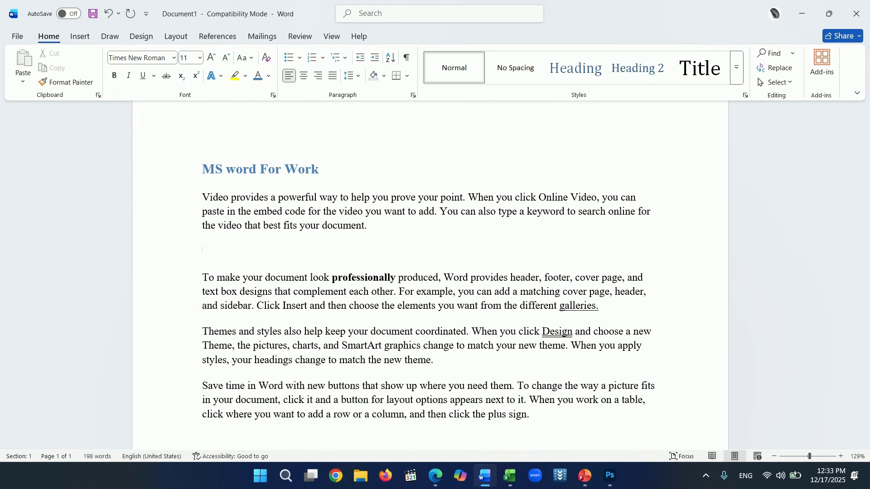
type("So")
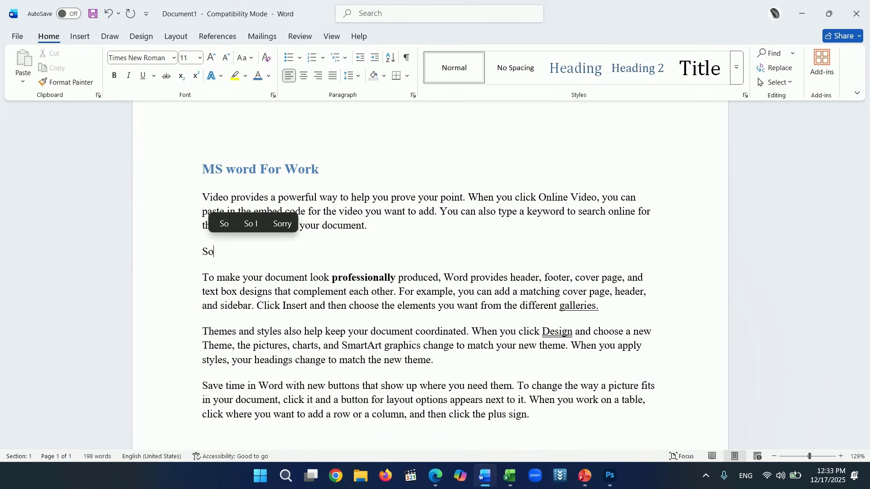
type("cial Media")
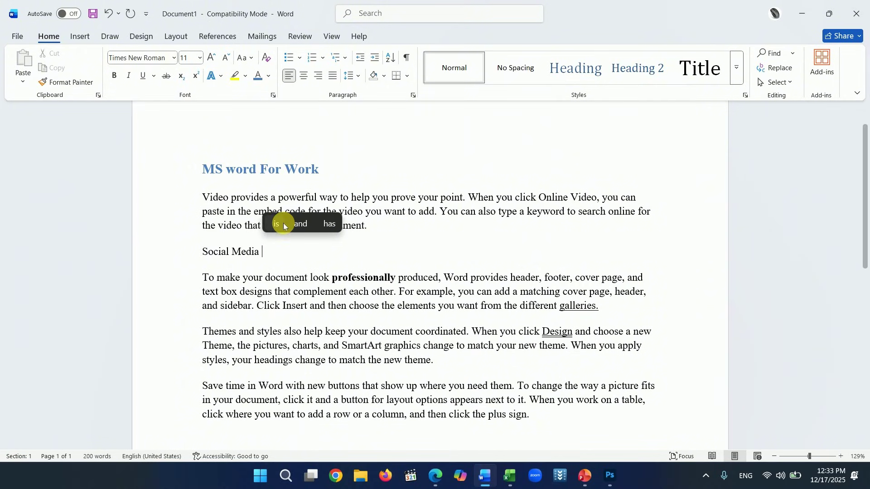
key("Return")
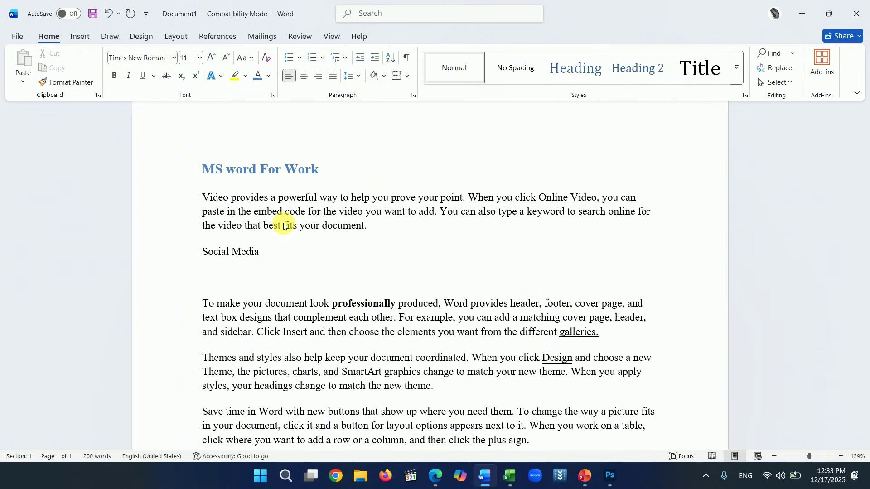
type("Youtube")
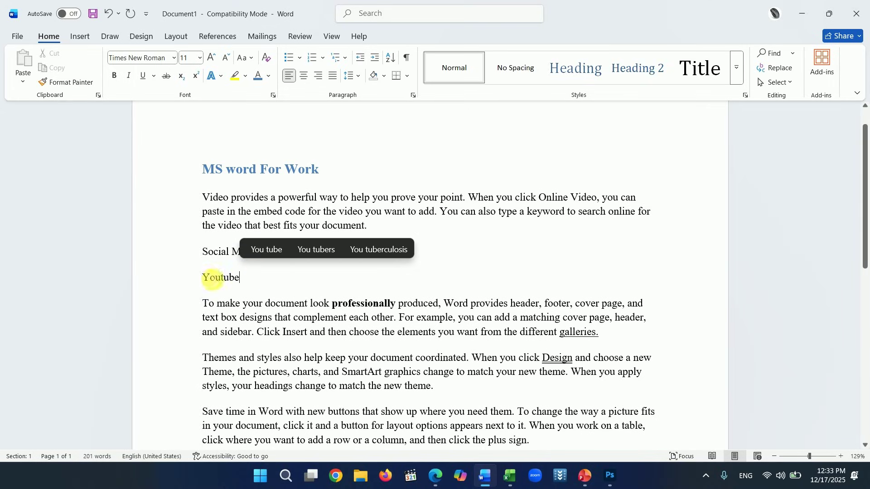
left_click_drag(207, 280, 254, 282)
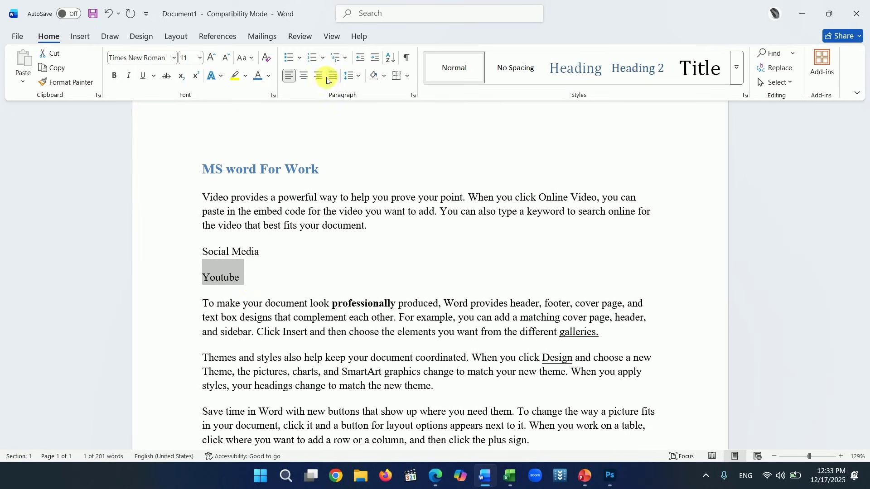
- Give Youtube a checkmark bullet and add Tiktok and Telegram as further bulleted items
left_click(299, 60)
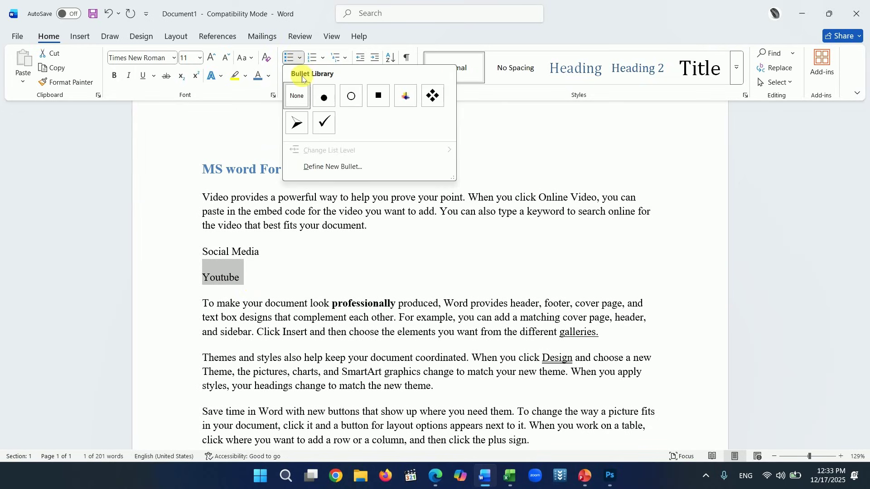
left_click(322, 128)
left_click(281, 284)
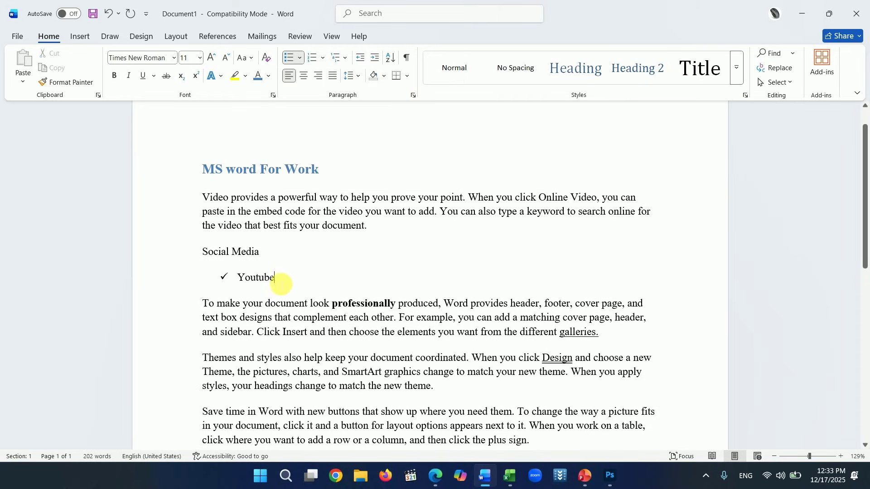
key("Return")
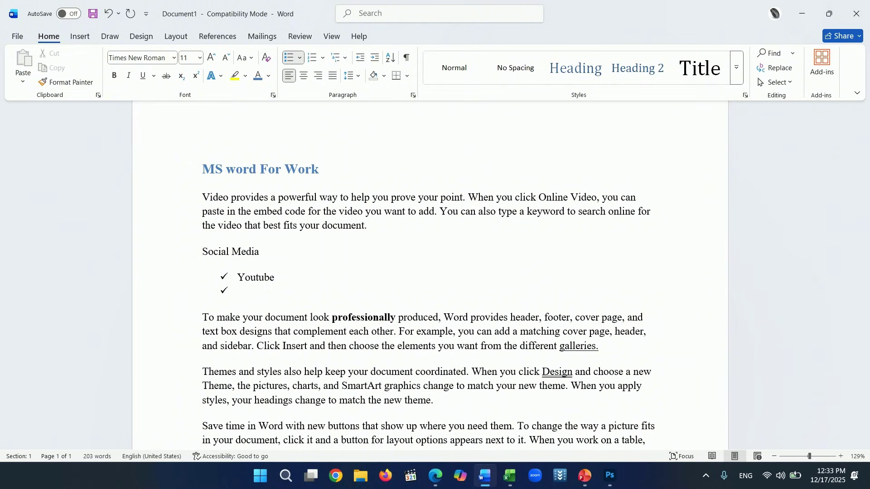
type("Tiktok")
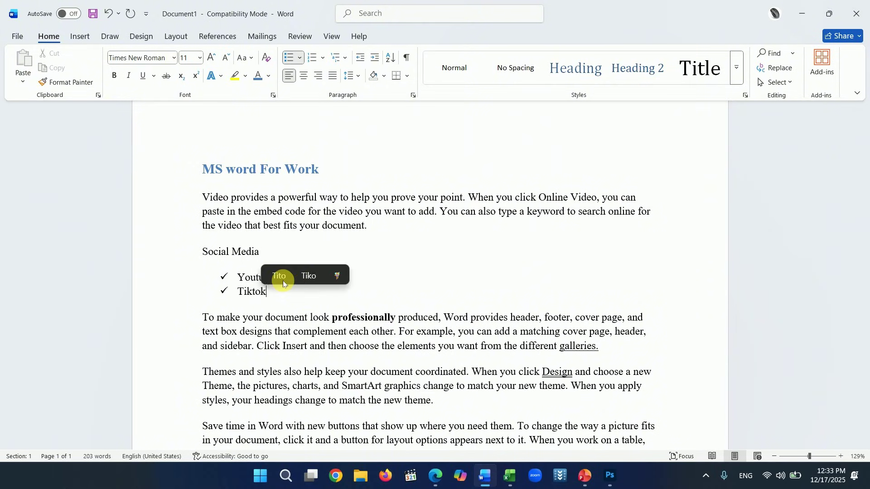
key("Return")
type("T")
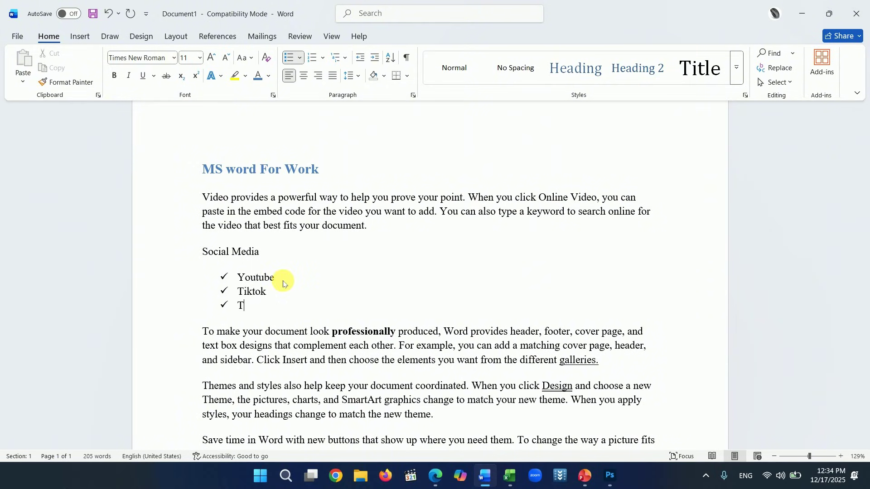
type("elegram")
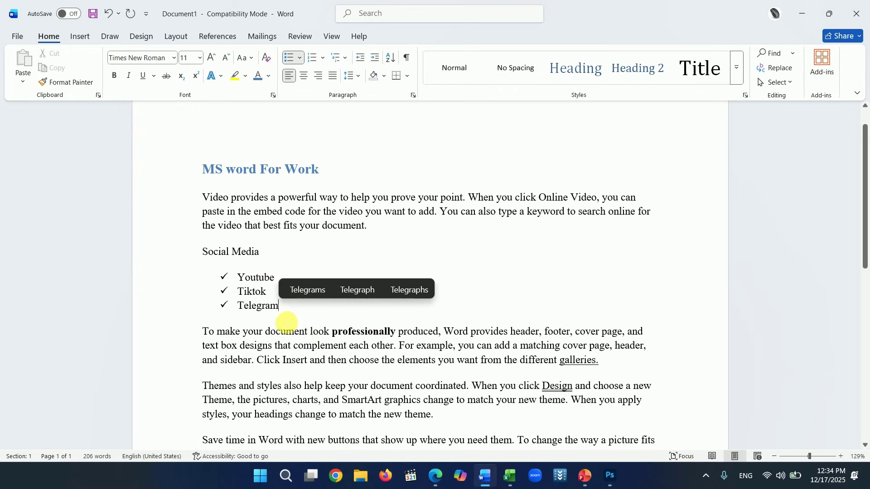
left_click_drag(286, 313, 243, 268)
- Switch the Social Media list to round filled bullets
left_click(300, 57)
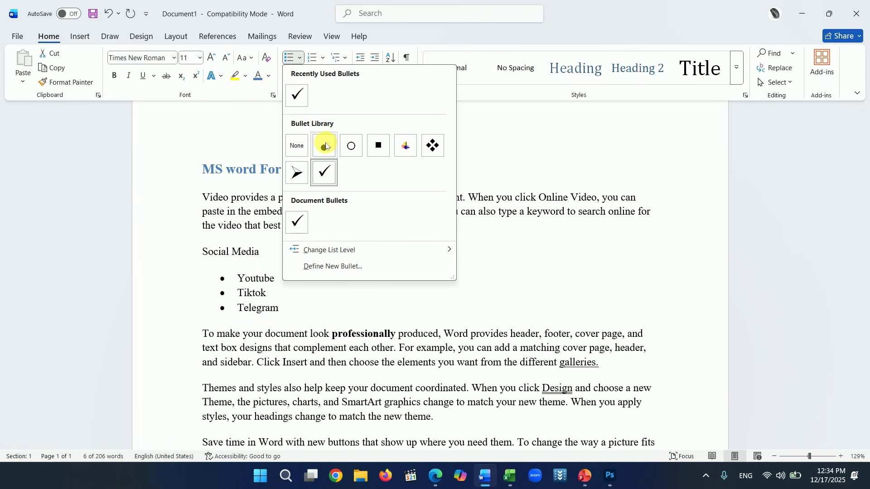
left_click(326, 151)
scroll(348, 295, "down", 1)
left_click(343, 299)
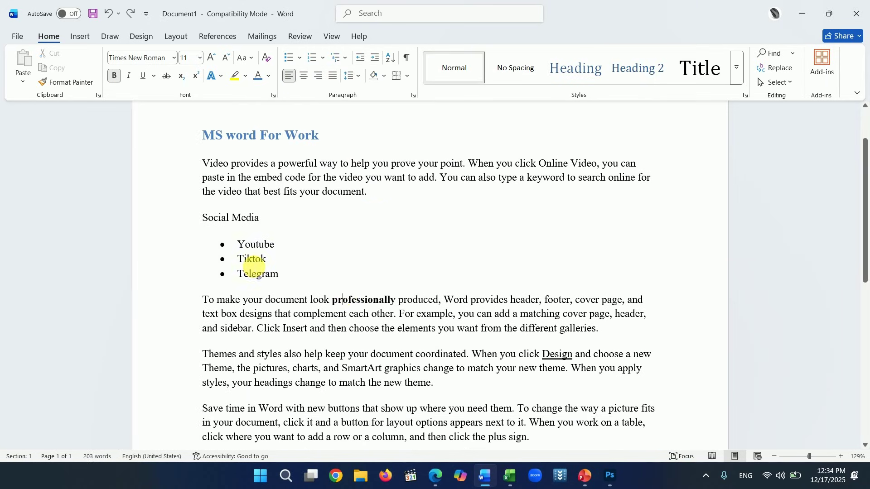
- Renumber Youtube, Tiktok and Telegram as 1., 2., 3., then draw a red line on the slide
left_click_drag(283, 274, 239, 244)
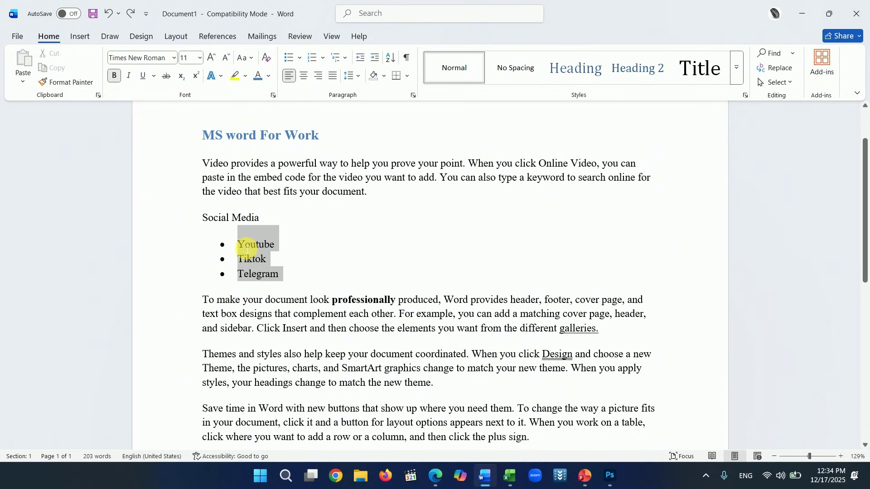
left_click(322, 59)
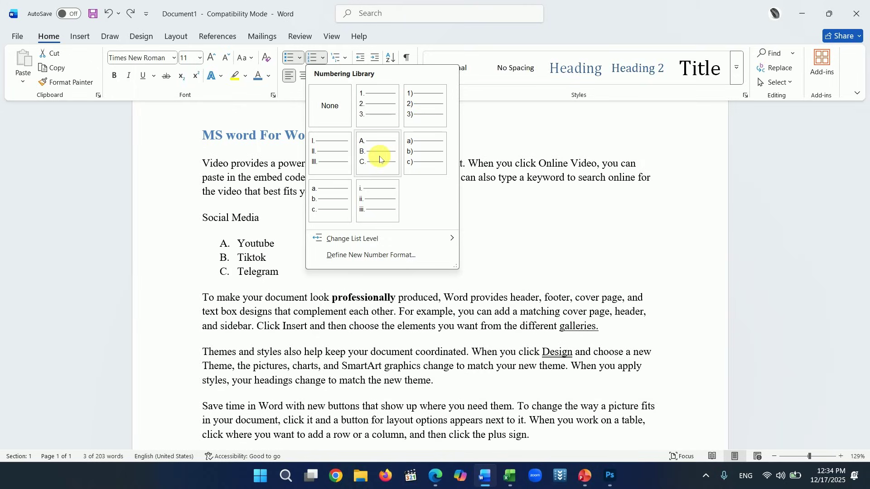
left_click(389, 111)
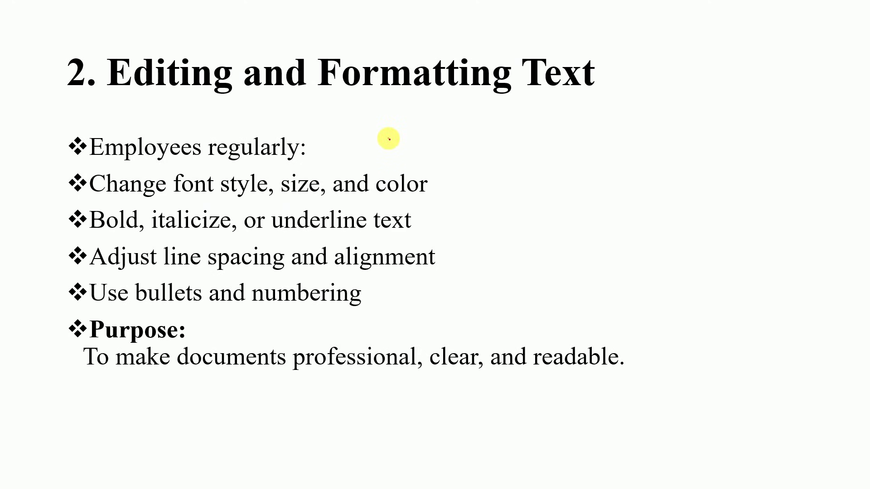
mouse_move(388, 138)
left_mouse_down()
mouse_move(431, 134)
mouse_move(480, 187)
mouse_move(472, 220)
mouse_move(373, 331)
left_mouse_up()
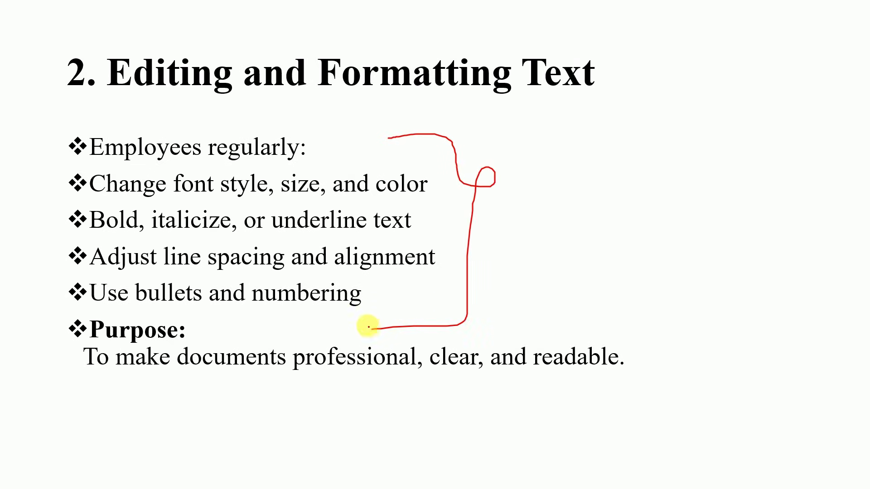
- Advance to slide '3. Page Layout & Document Design' and reveal its 'Used to control:' bullet
key("Right")
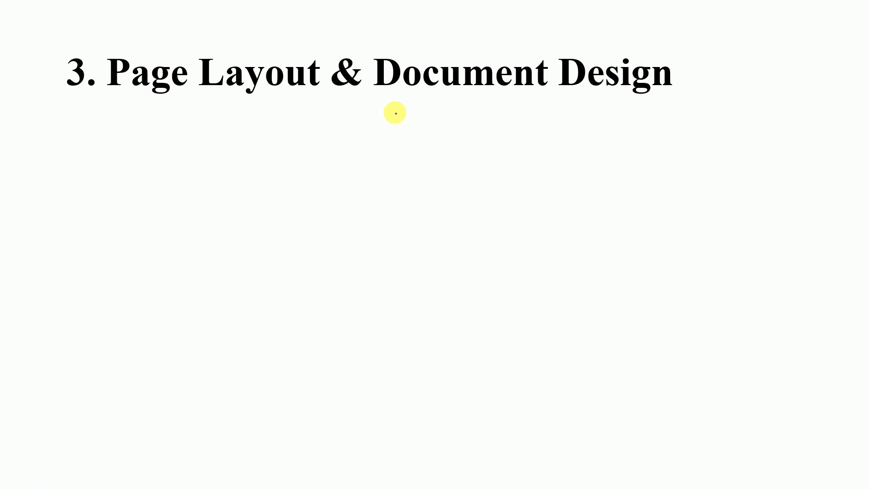
key("Right")
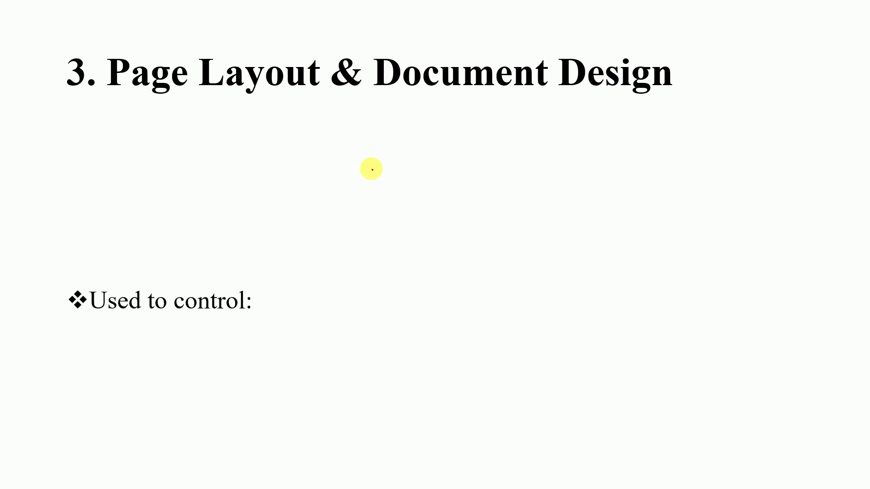
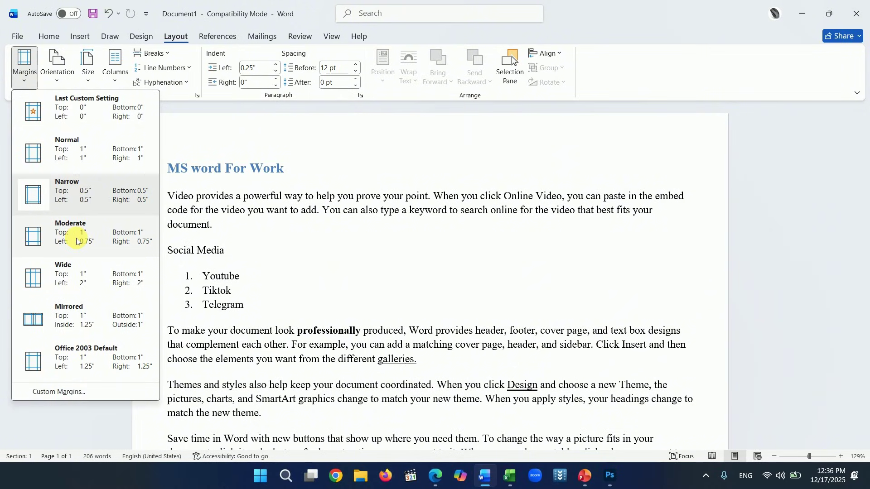
- Try the Moderate, Wide, Mirrored and Narrow margin presets, ending on Narrow 0.5" margins
left_click(76, 242)
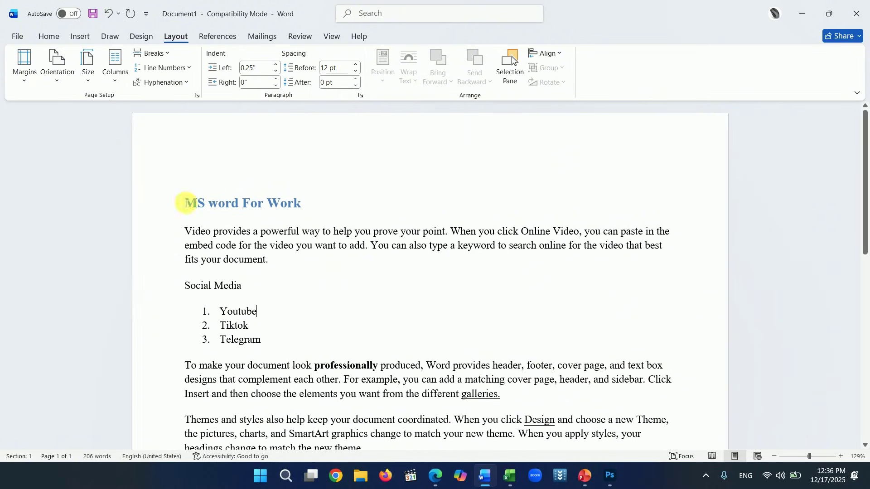
left_click(25, 86)
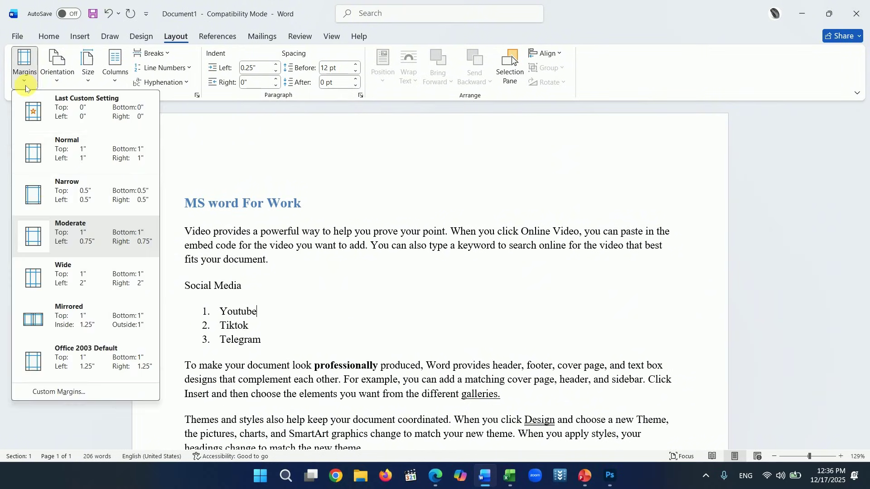
left_click(64, 276)
scroll(276, 327, "down", 2)
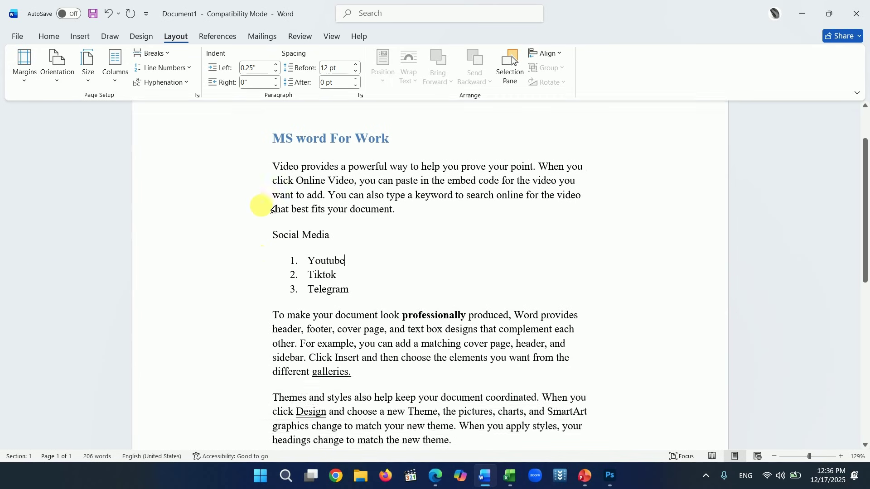
scroll(97, 171, "up", 1)
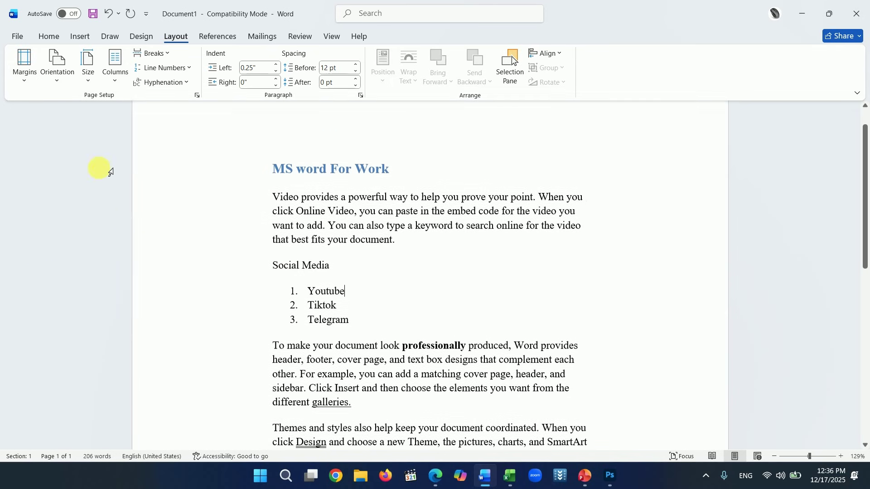
left_click(23, 77)
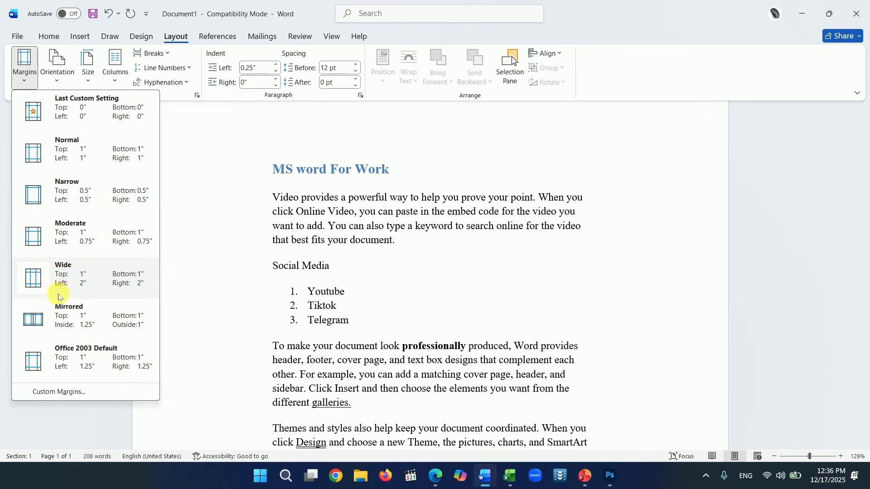
left_click(63, 318)
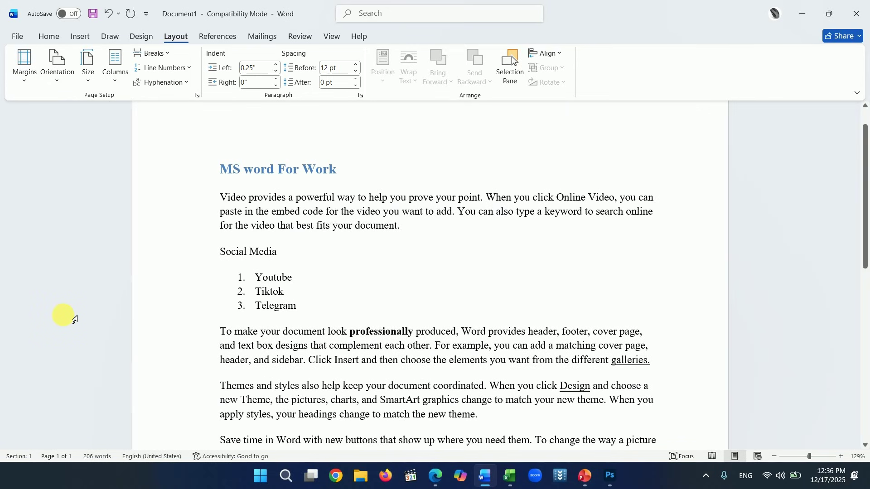
scroll(75, 319, "down", 3)
left_click(27, 83)
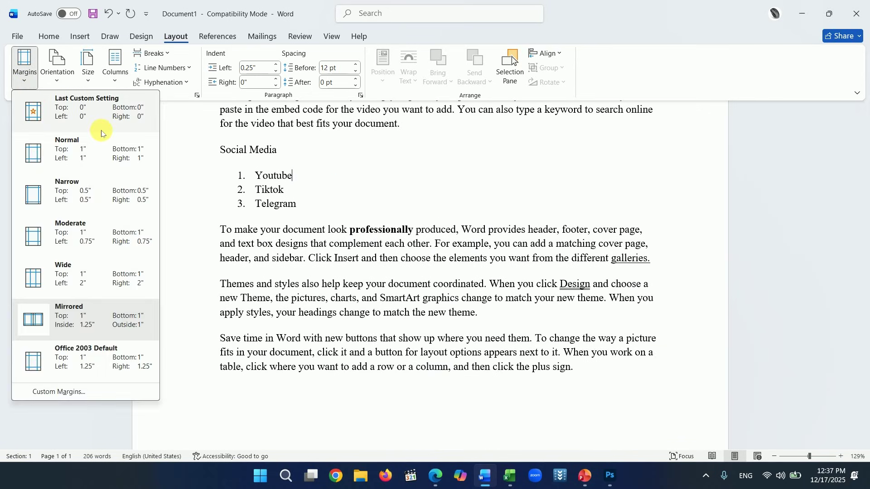
left_click(68, 188)
scroll(165, 181, "up", 2)
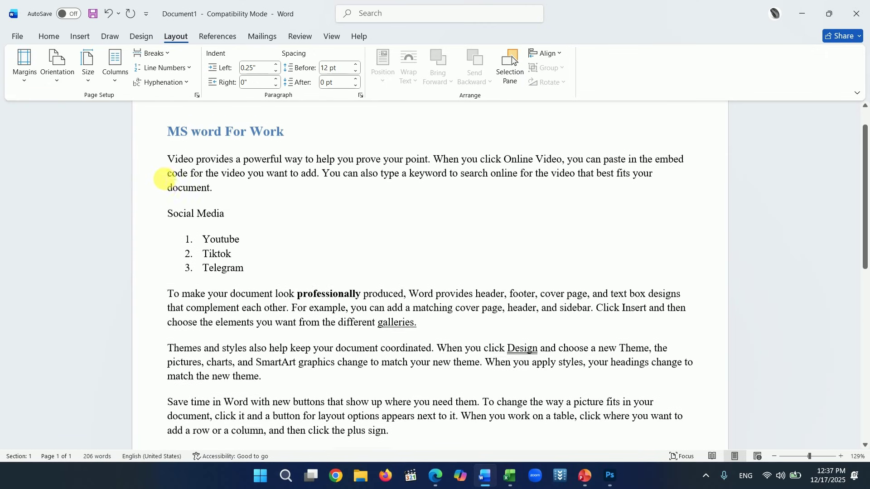
- Set the top margin to 0" in Custom Margins, keeping 0.5" elsewhere
left_click(25, 81)
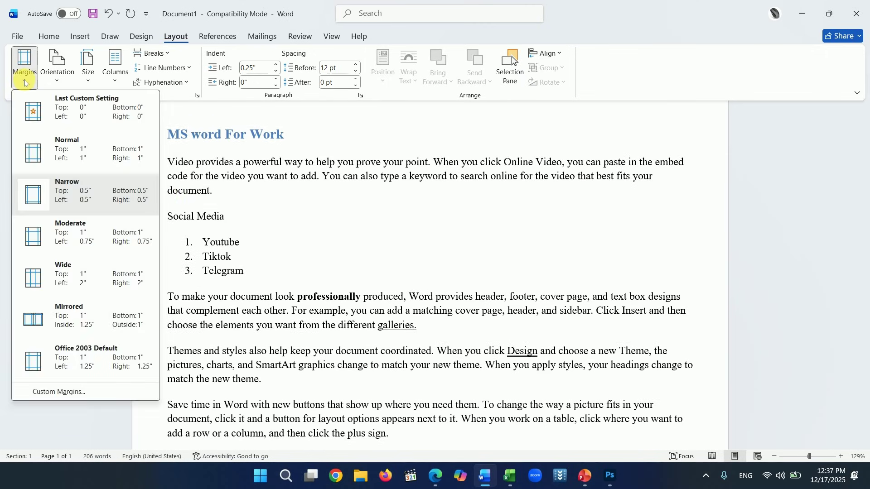
left_click(48, 392)
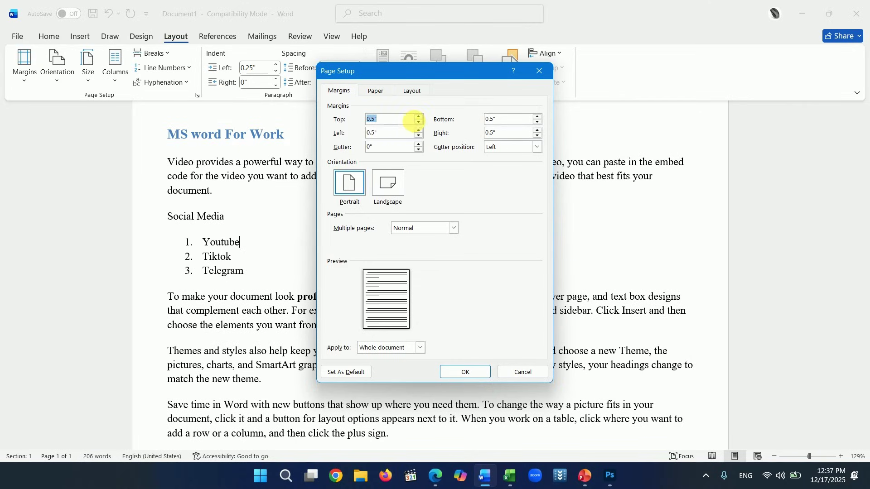
left_click(418, 121)
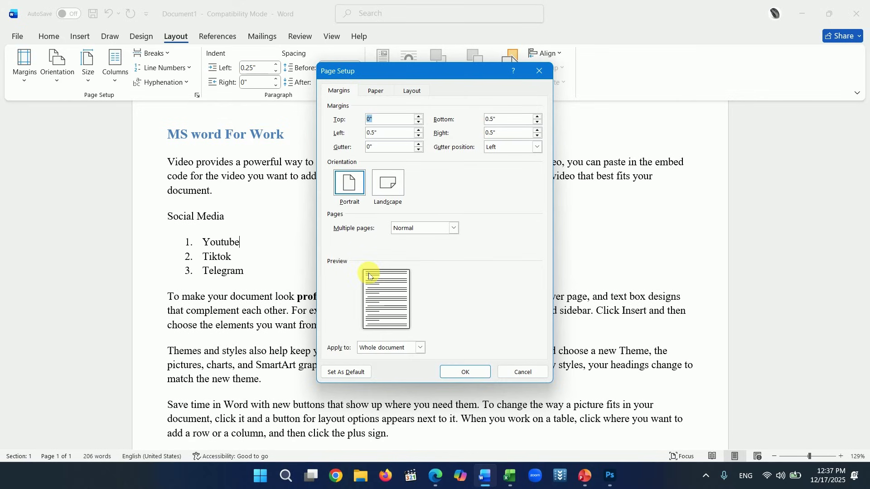
left_click(460, 372)
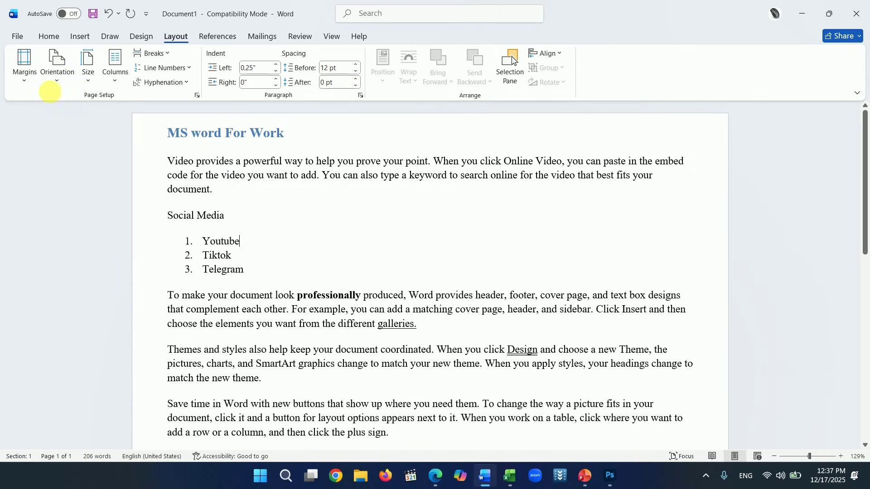
- Restore the Normal 1" margins on every side
left_click(28, 83)
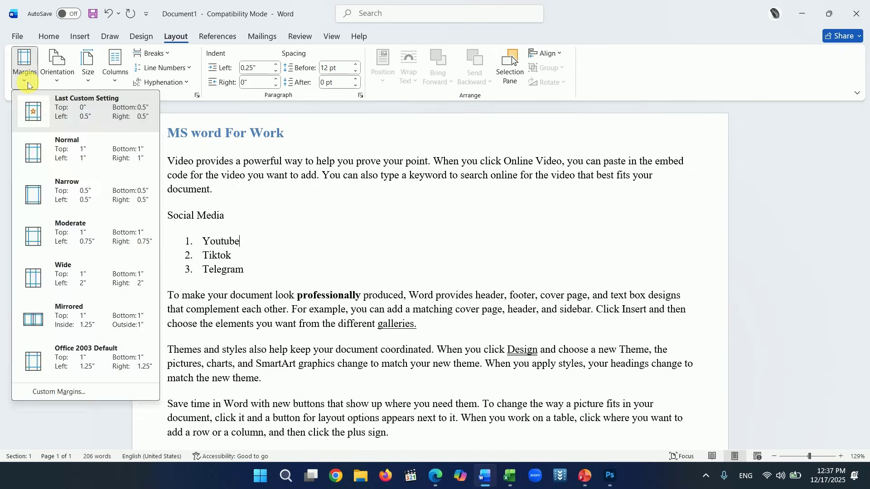
left_click(83, 158)
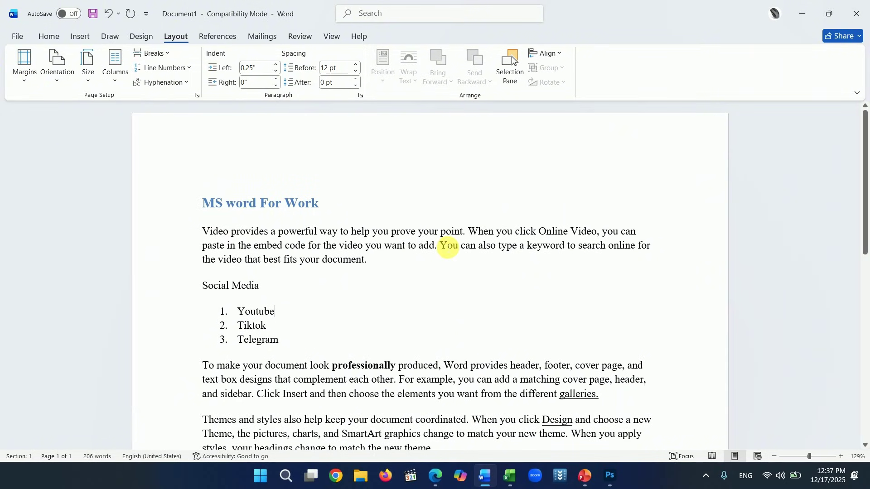
scroll(253, 202, "down", 2)
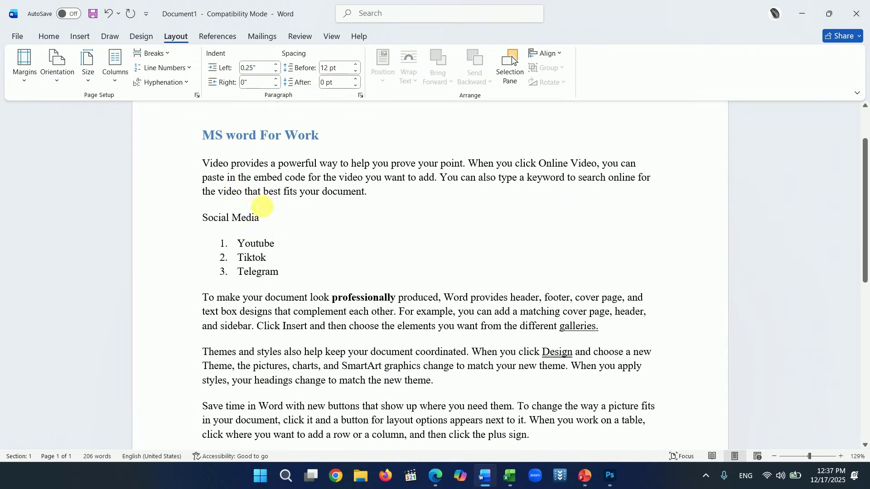
- Keep the paper size at Letter, closing the size list without further changes
left_click(89, 81)
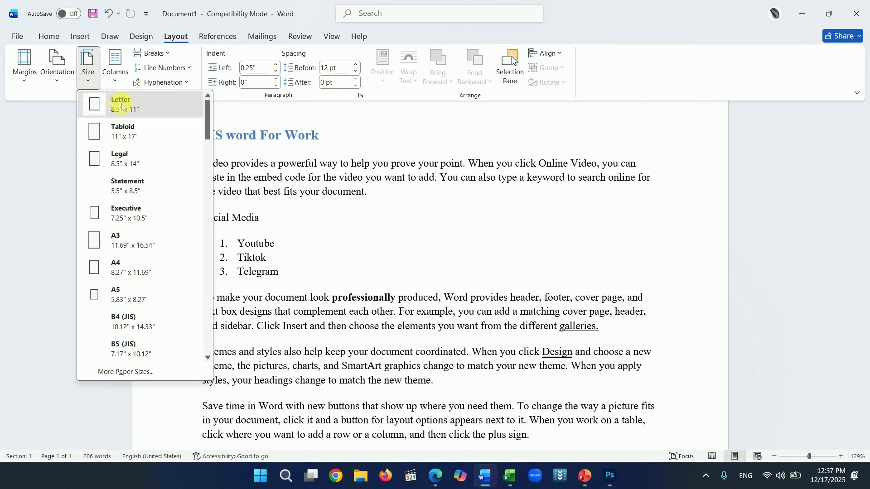
left_click(98, 99)
left_click(89, 82)
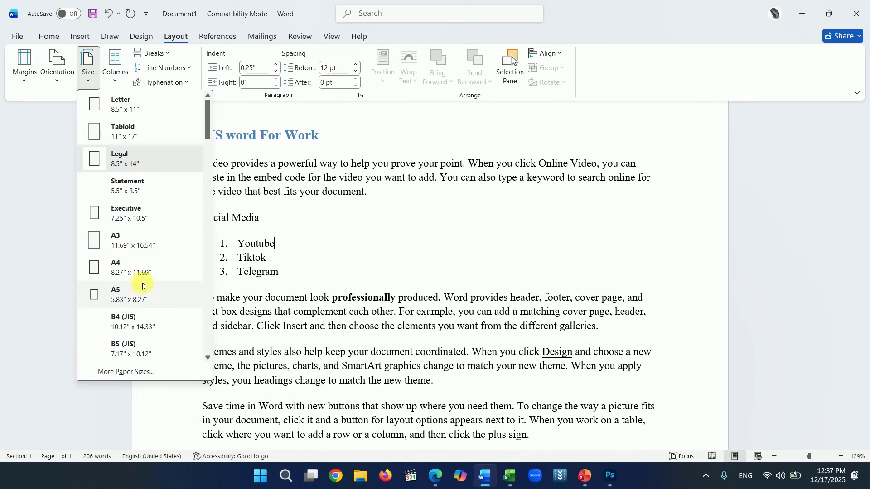
scroll(140, 297, "down", 3)
scroll(146, 296, "up", 3)
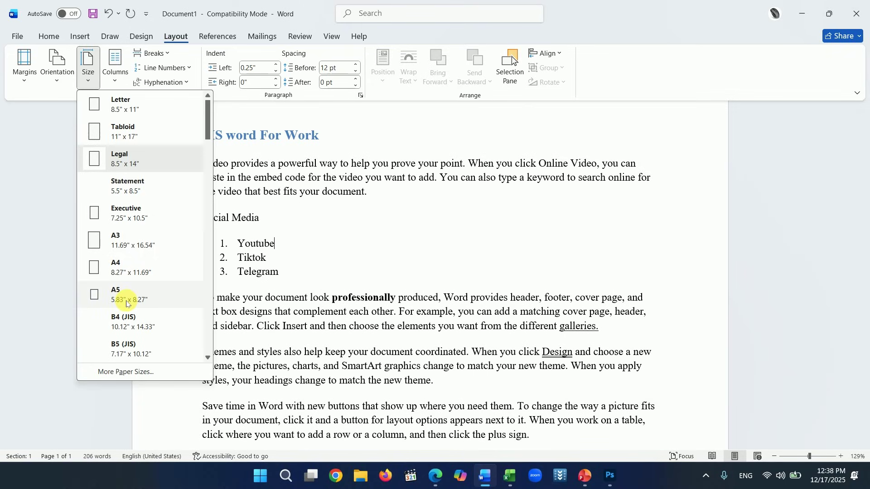
key("Escape")
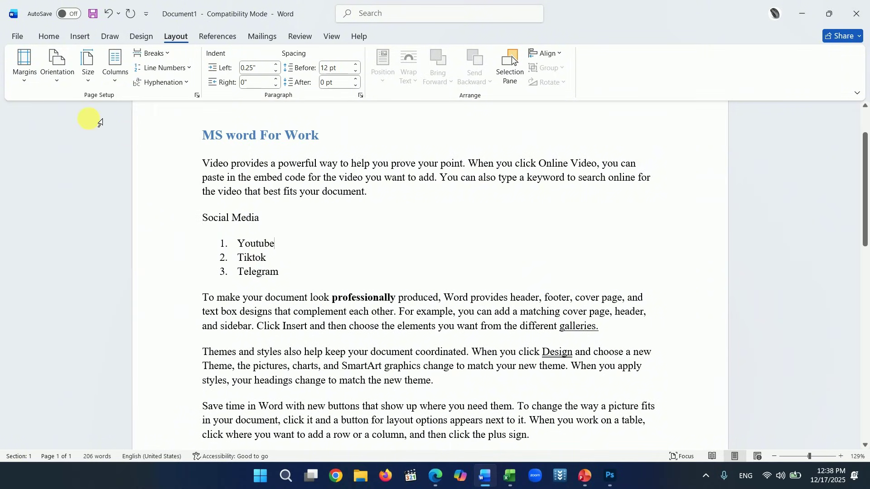
- Switch the page between portrait and landscape several times, ending in portrait
left_click(58, 86)
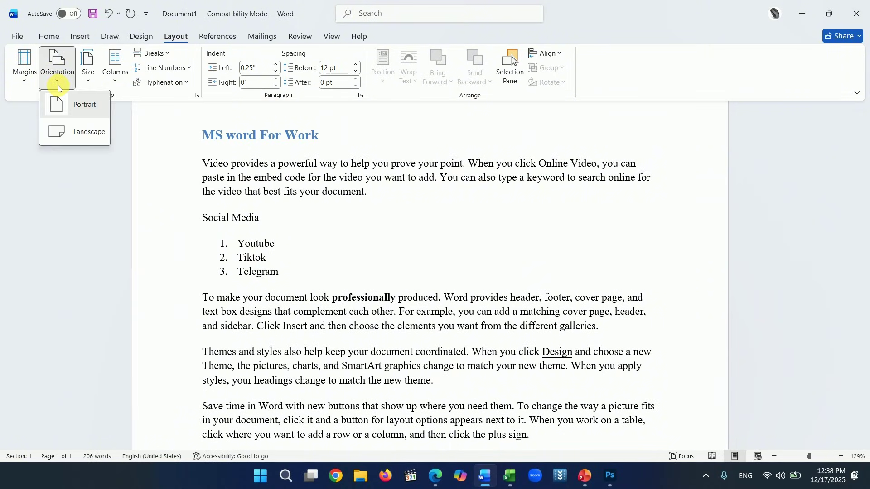
left_click(80, 112)
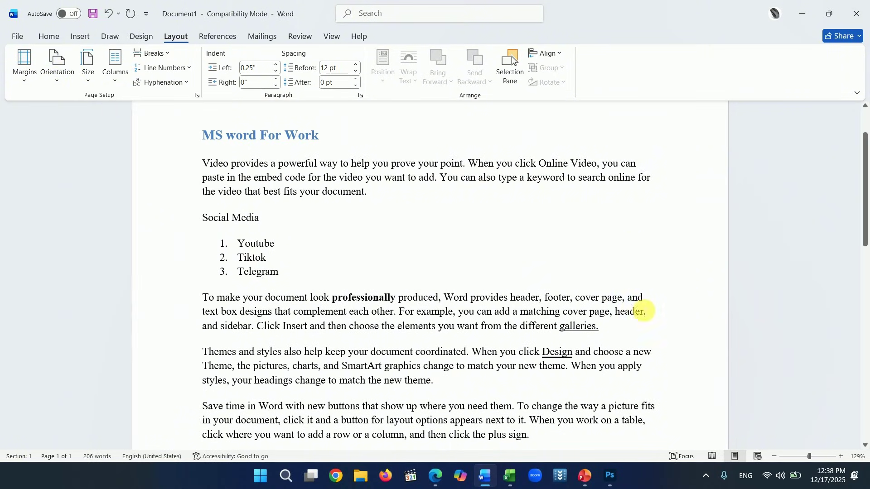
left_click(58, 81)
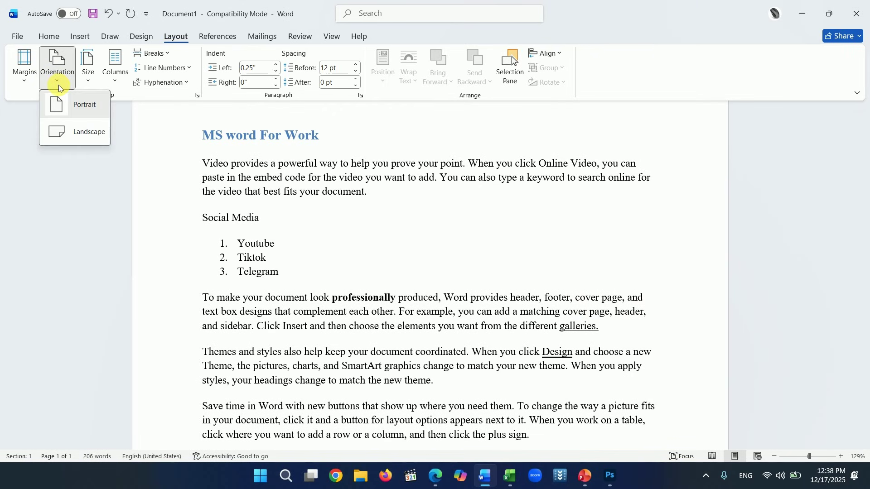
left_click(87, 133)
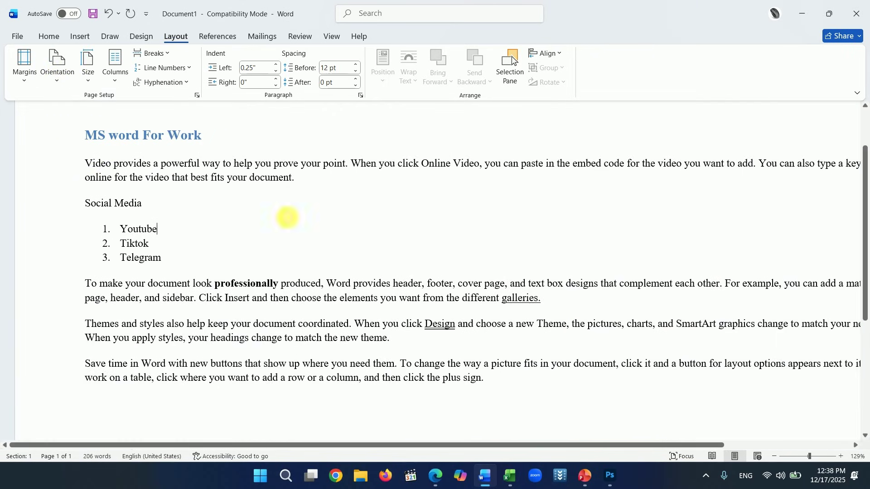
left_click(796, 457)
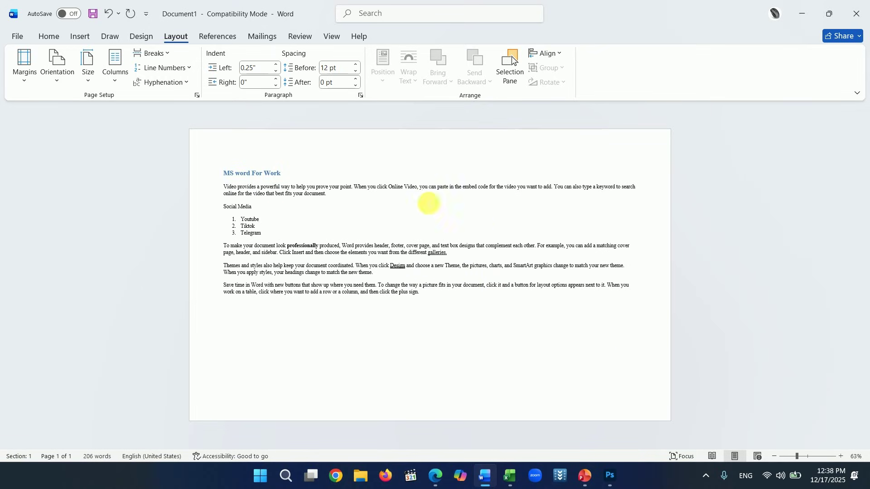
left_click(57, 73)
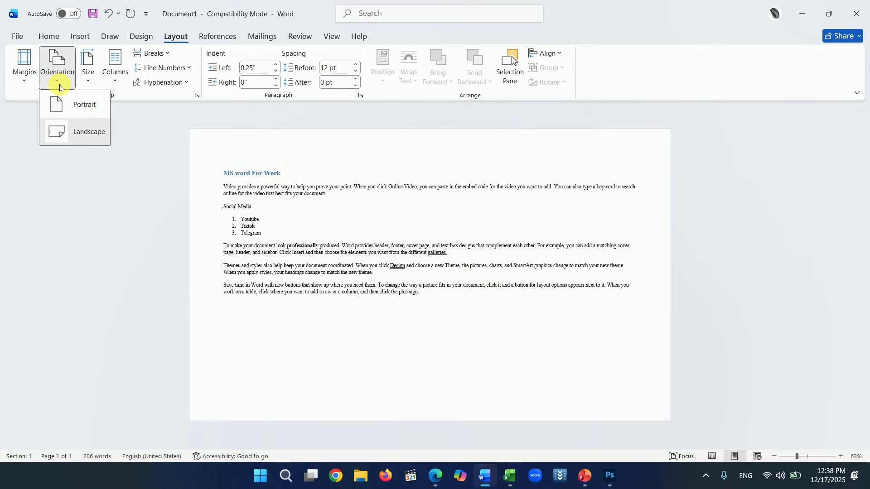
left_click(68, 103)
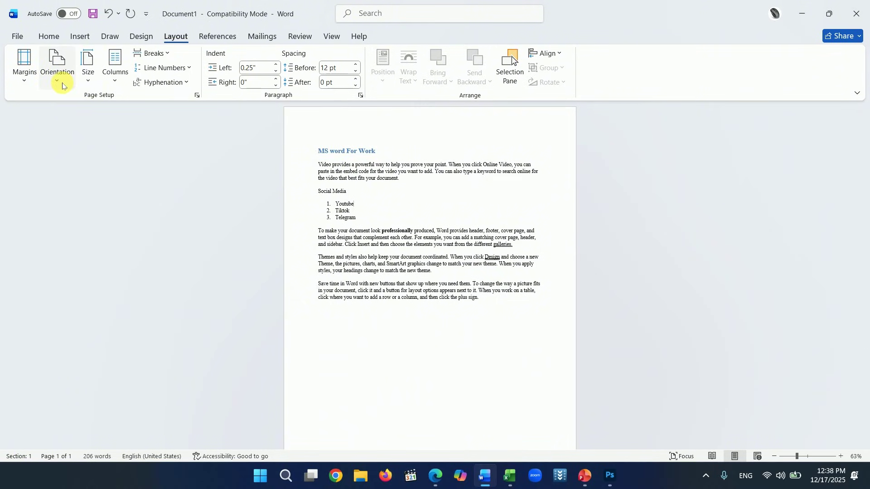
left_click(60, 77)
left_click(85, 131)
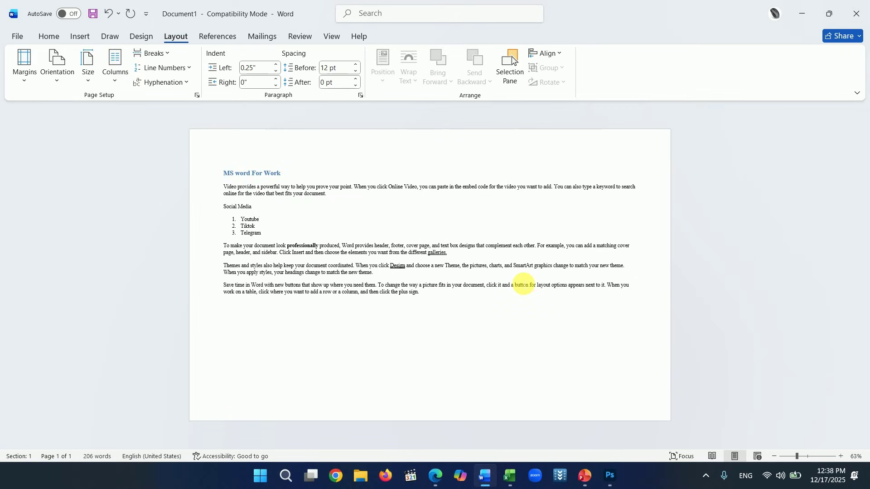
left_click(56, 79)
left_click(85, 105)
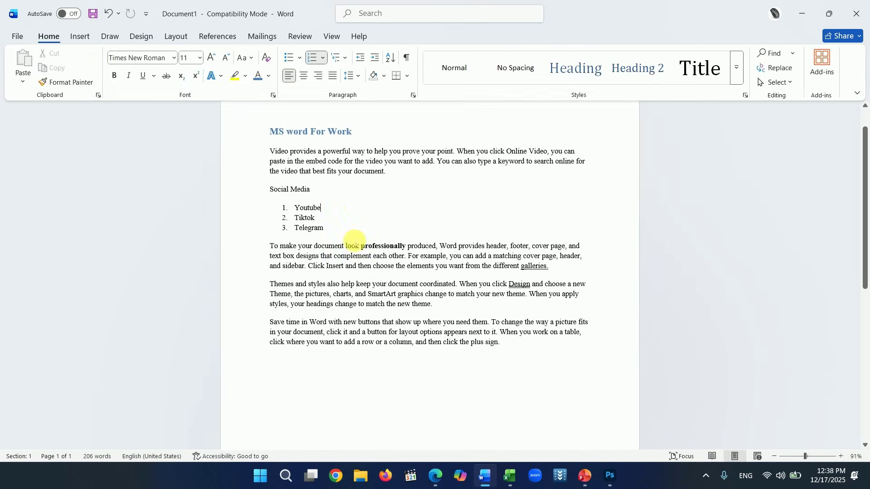
- Zoom the page view in to about 122%
scroll(360, 235, "up", 1)
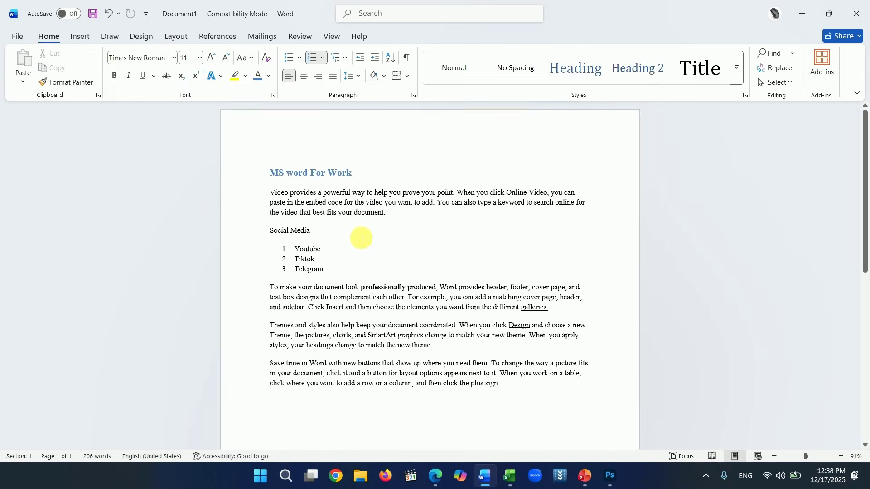
scroll(301, 131, "down", 1)
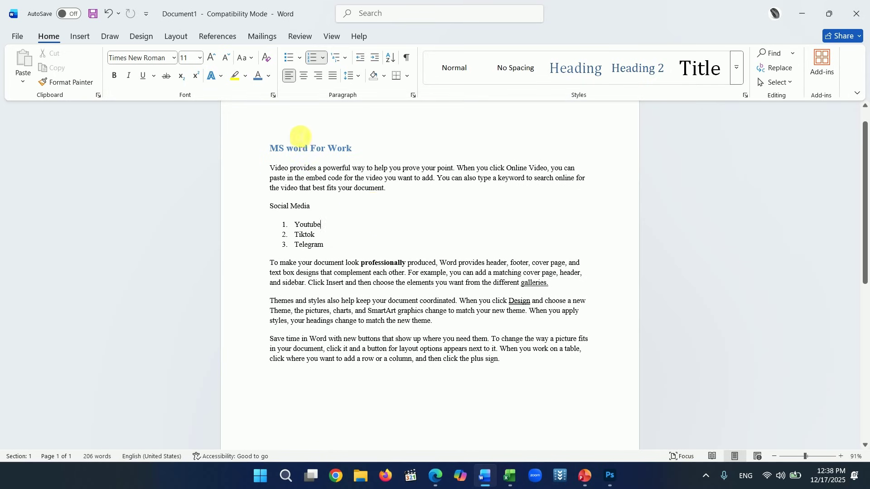
scroll(312, 140, "up", 1)
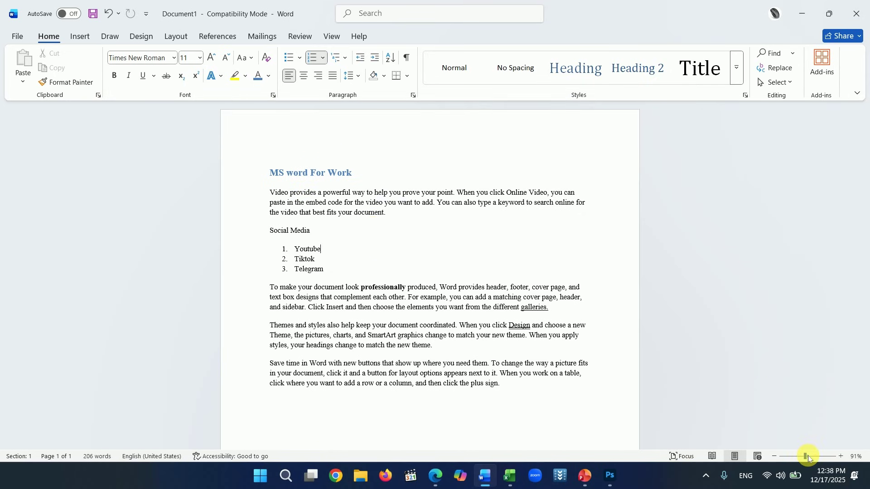
left_click_drag(805, 457, 809, 456)
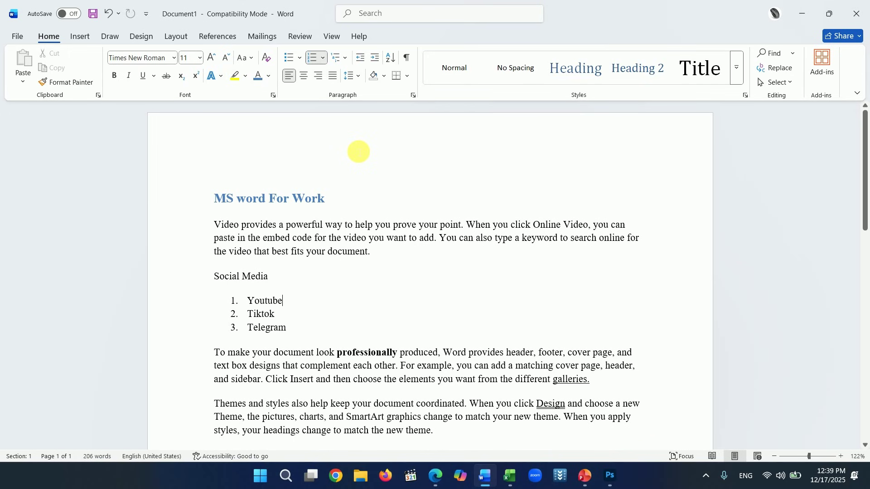
- Open the header, erase test text, apply Blank (Three Columns), then return to the body
double_click(358, 152)
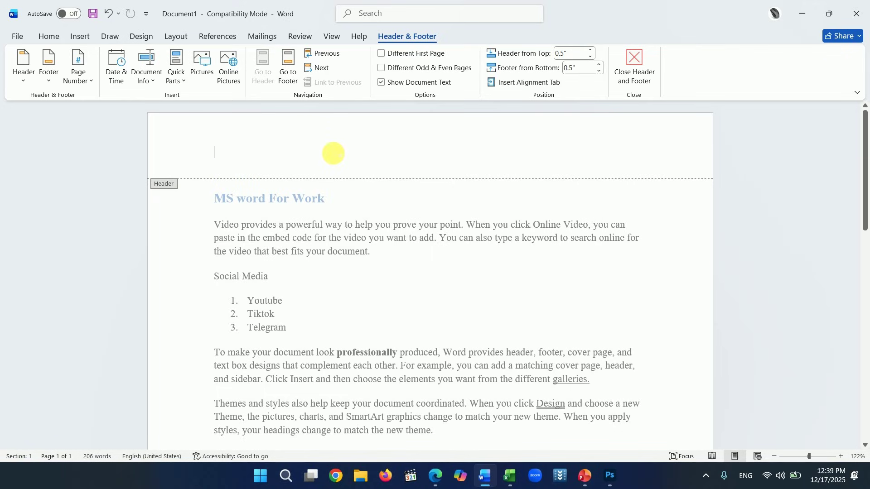
type("kjfkj")
key("BackSpace")
key("BackSpace")
key("BackSpace")
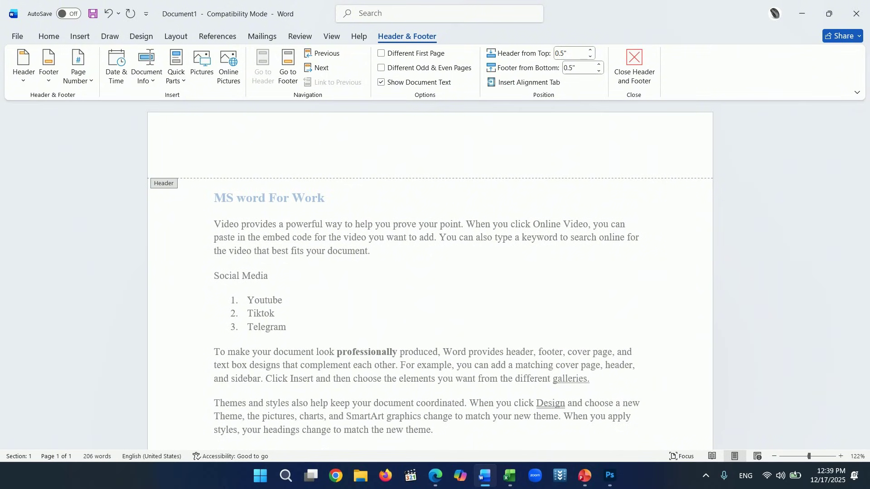
left_click(24, 83)
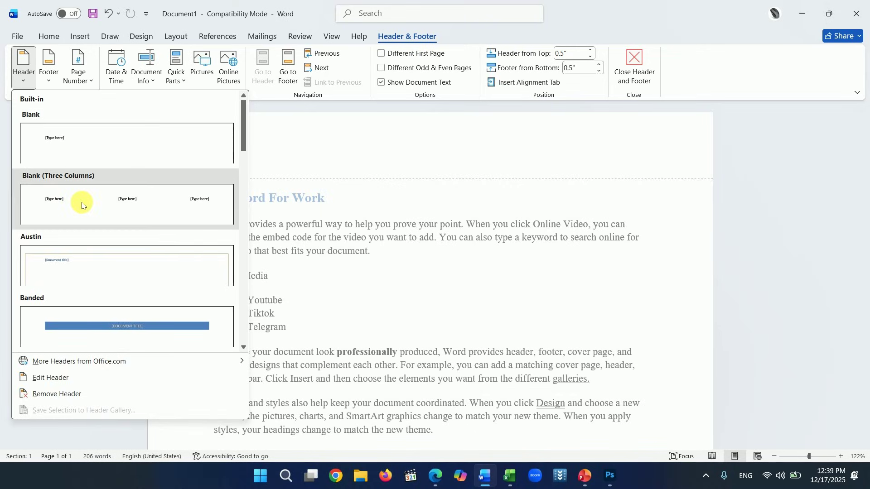
left_click(82, 205)
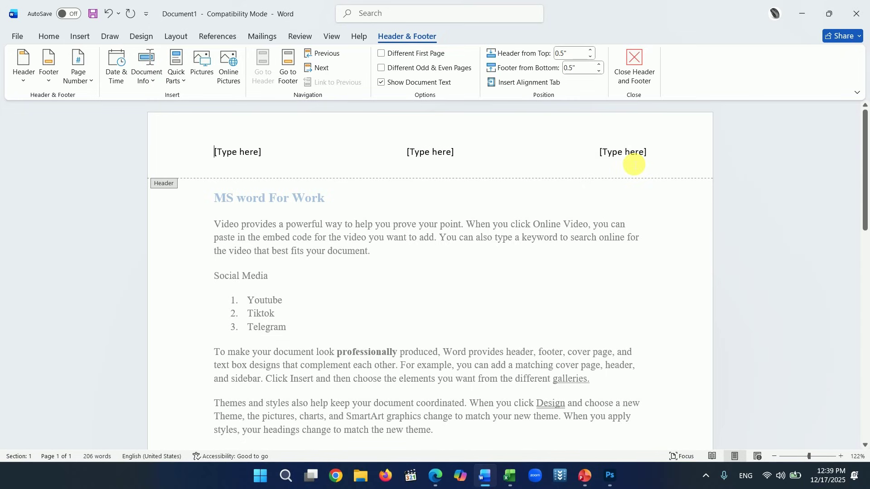
double_click(191, 284)
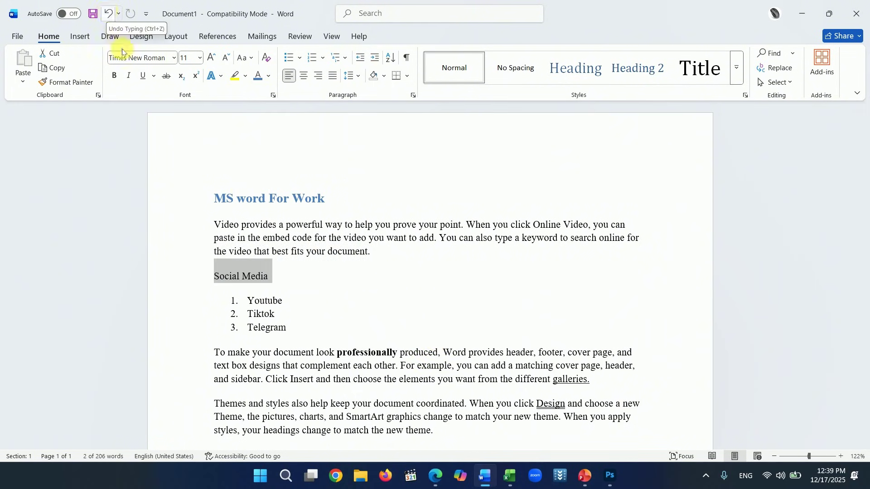
- Undo the last edit and insert the Blank (Three Columns) header from the Insert tab
left_click(434, 312)
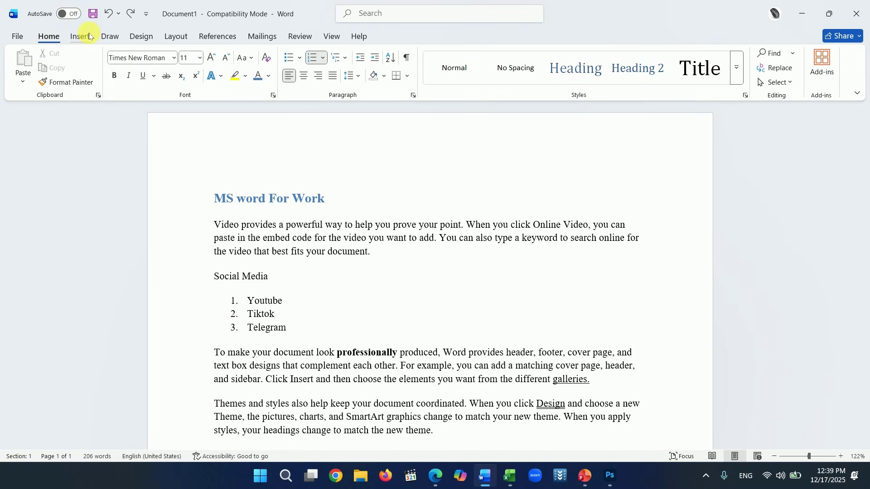
left_click(79, 39)
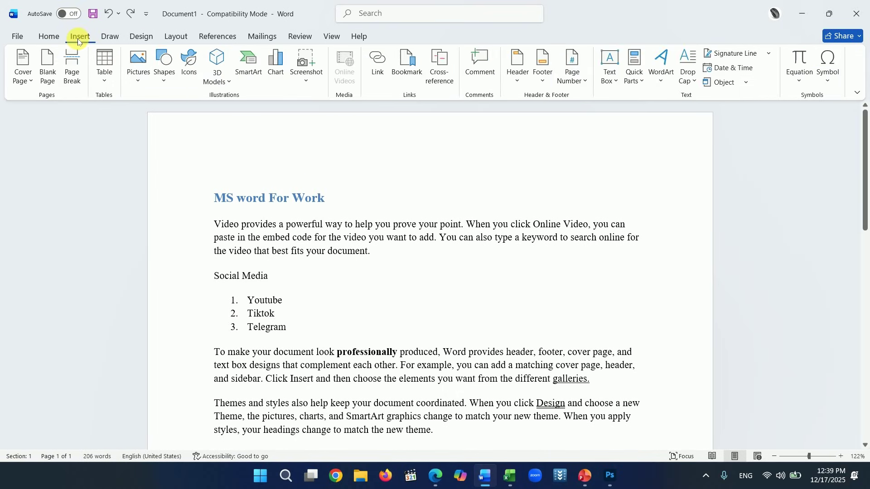
left_click(519, 86)
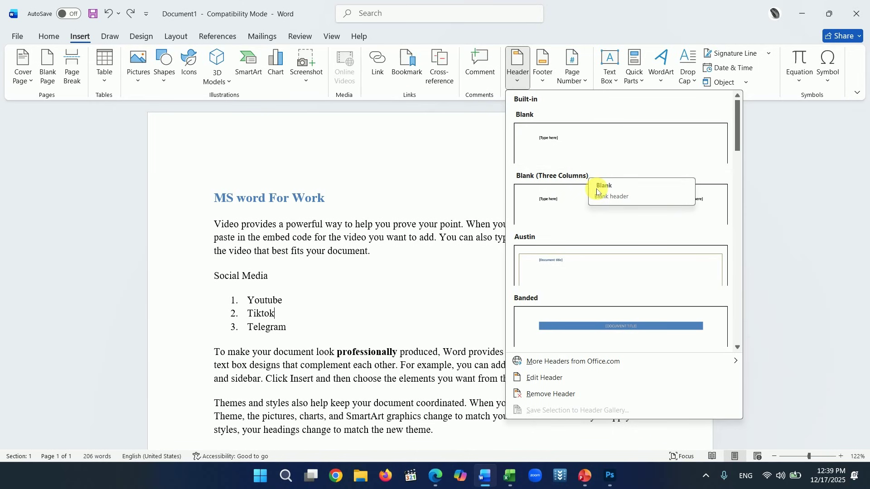
left_click(575, 189)
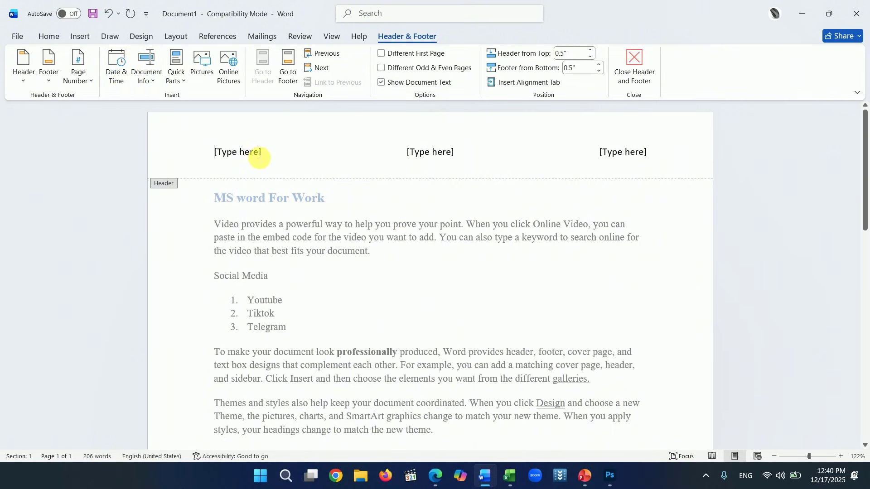
- Type 'Sample' in the left header slot and insert hfx6wmab.png from Downloads in the centre
left_click(198, 151)
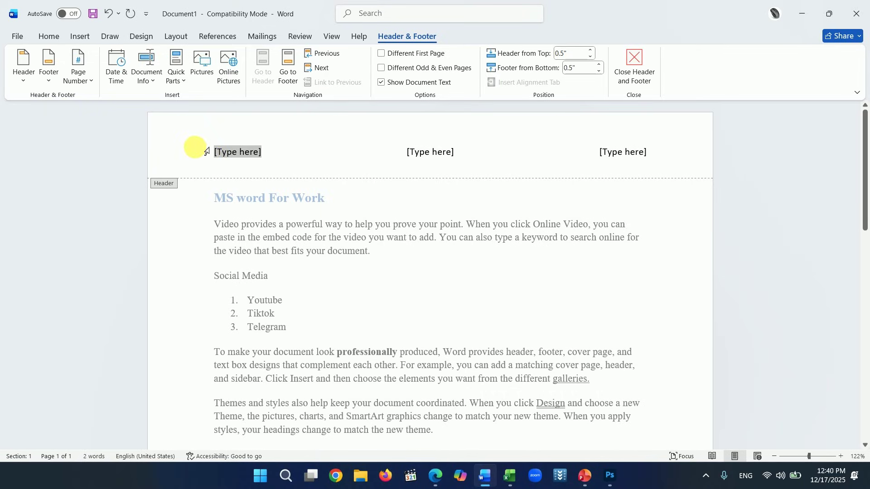
type("Sample")
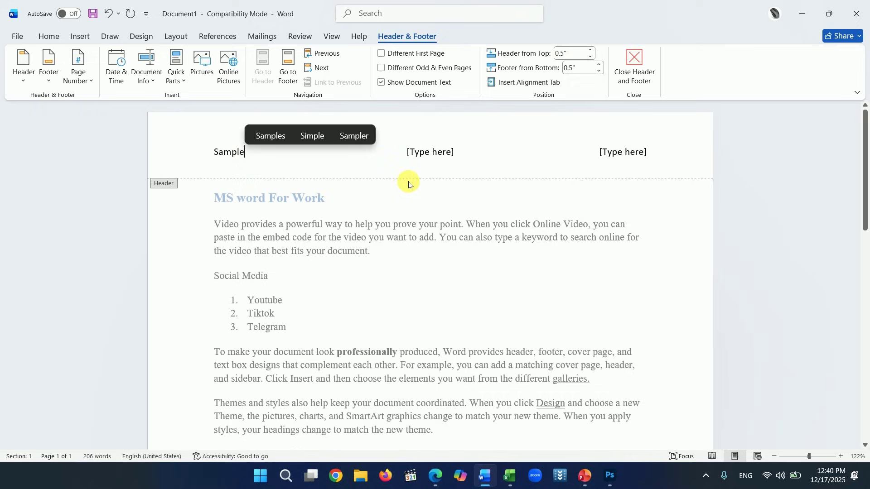
left_click(429, 153)
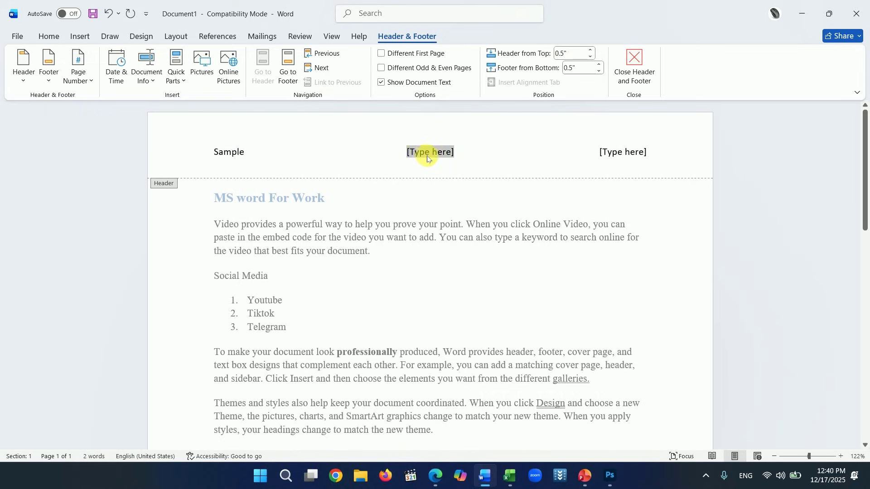
left_click(208, 76)
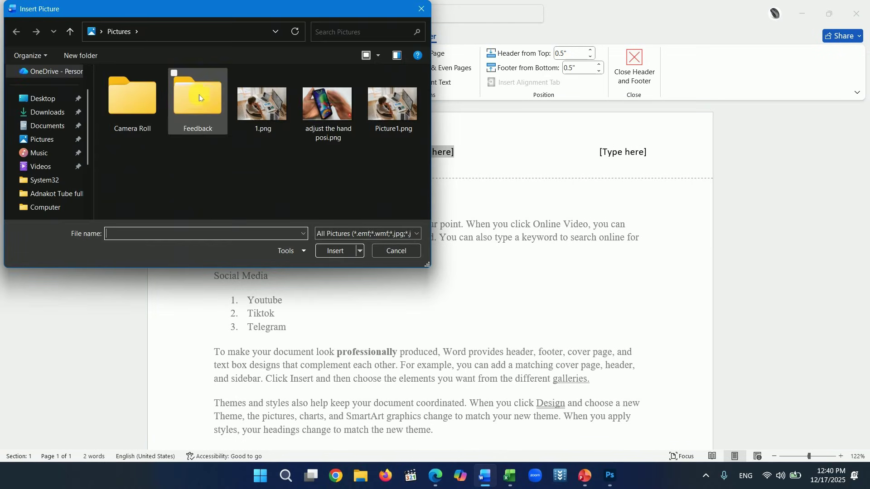
left_click(56, 112)
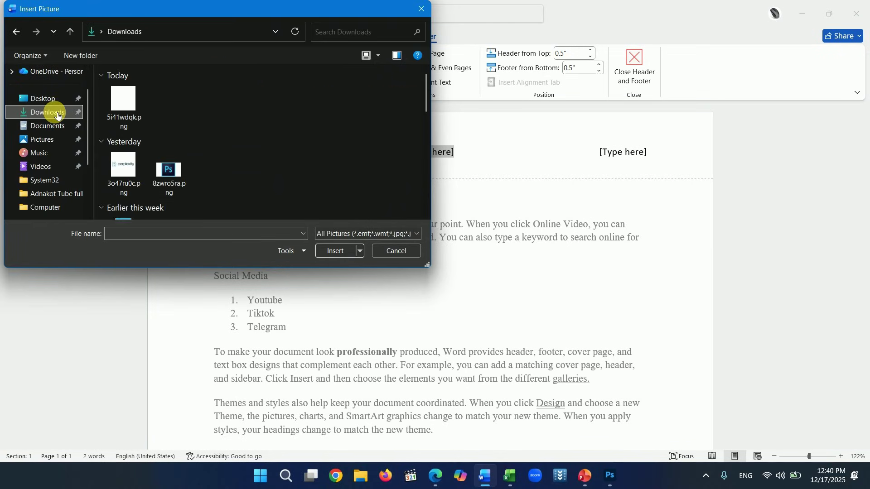
scroll(259, 115, "down", 8)
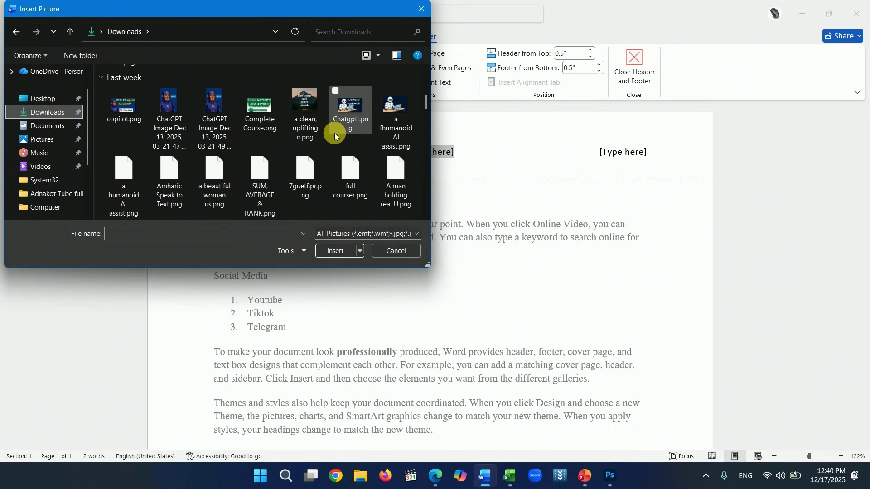
scroll(322, 135, "down", 10)
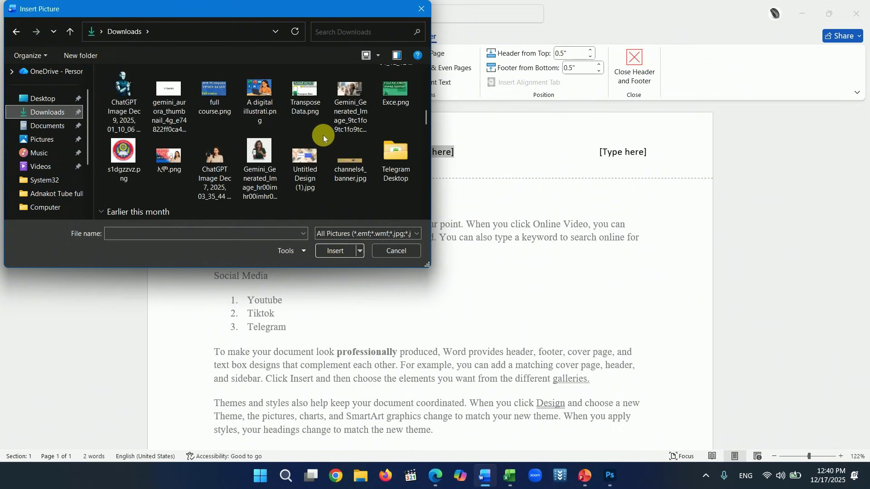
scroll(322, 135, "down", 6)
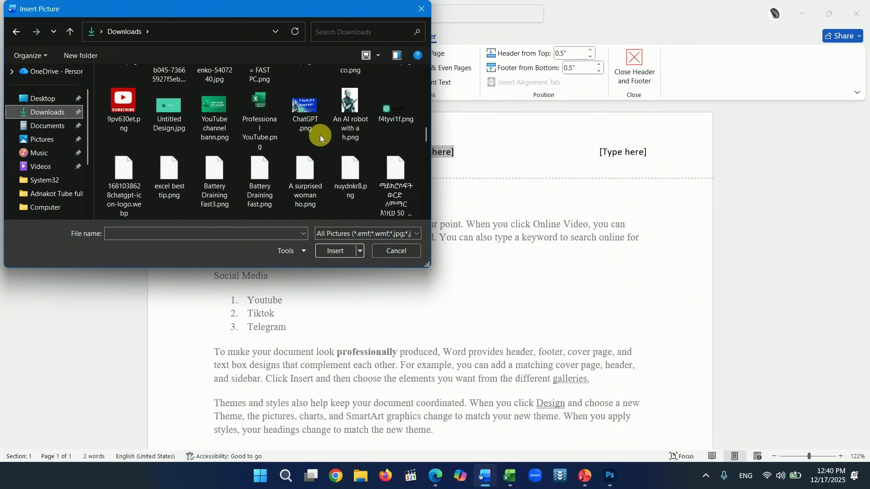
left_click(311, 181)
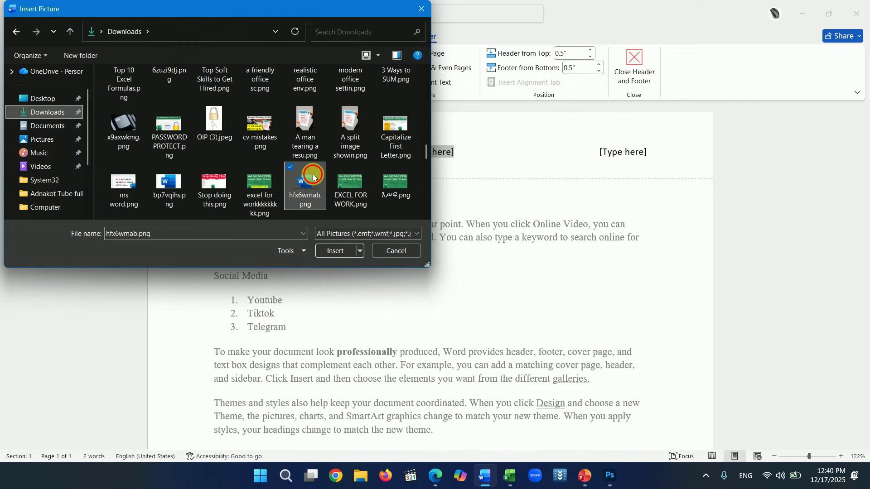
left_click(329, 250)
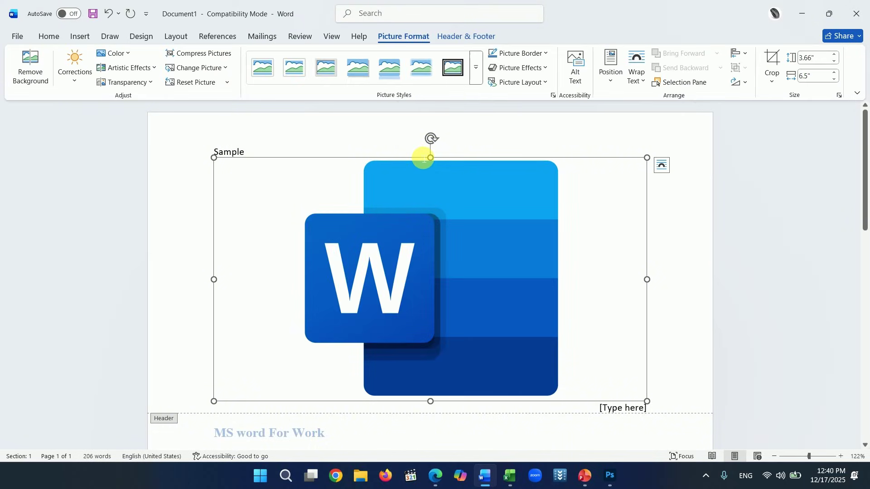
- Shrink the logo to 0.77" by 1.36", set it In Front of Text, and centre it in the header
scroll(462, 187, "down", 1)
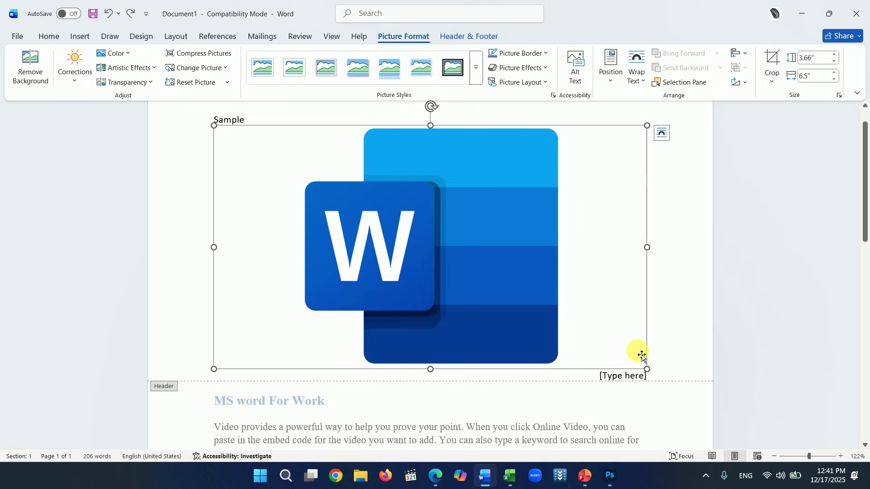
left_click_drag(648, 369, 502, 182)
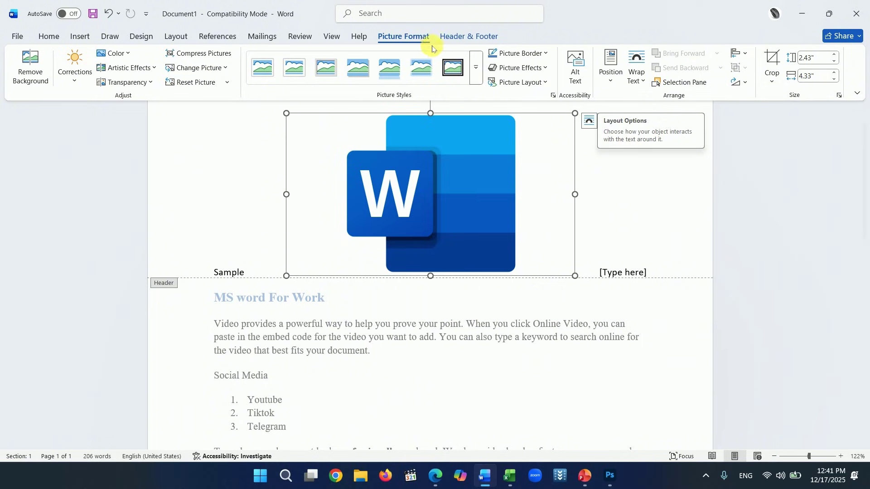
left_click(642, 84)
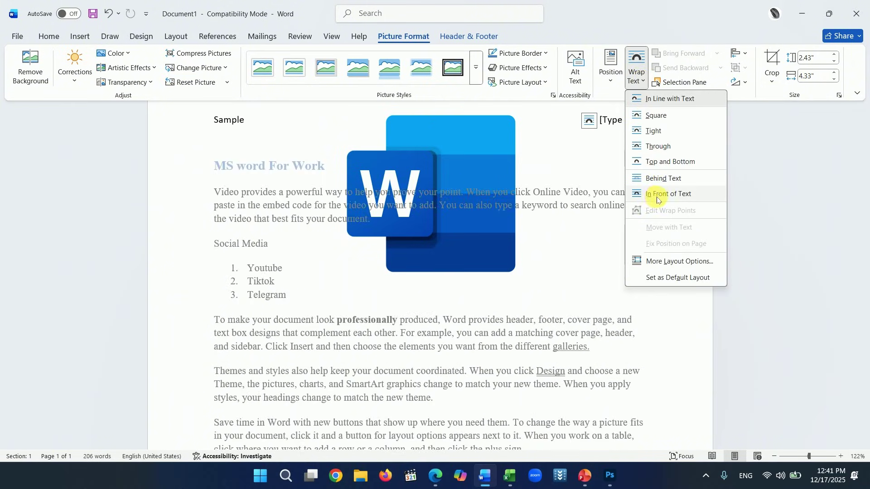
left_click(658, 199)
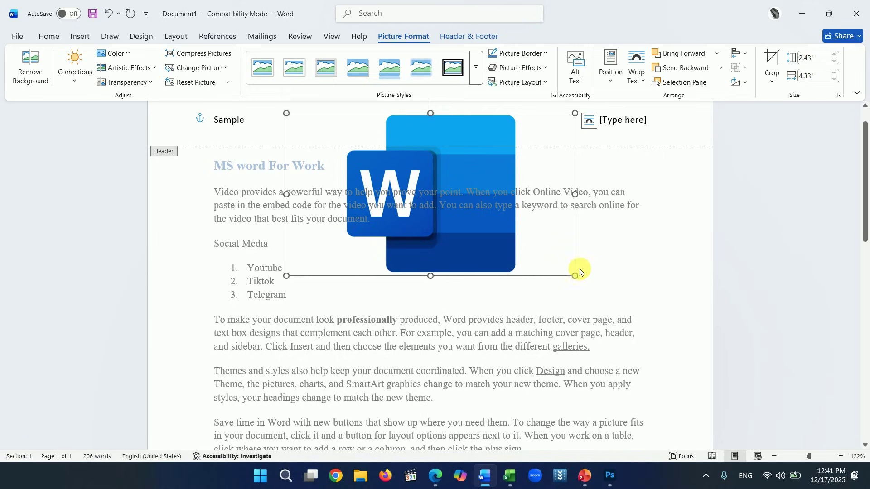
left_click_drag(575, 277, 480, 218)
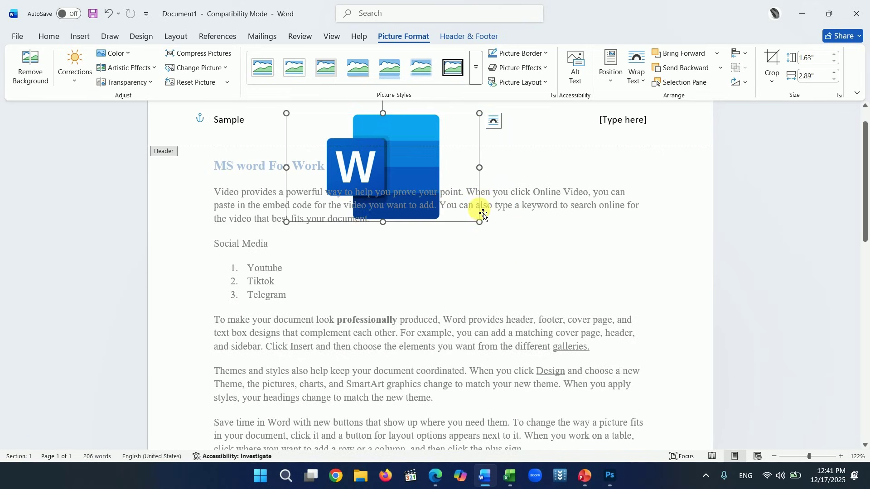
left_click_drag(480, 254, 409, 215)
left_click_drag(375, 165, 406, 141)
left_click_drag(439, 191, 415, 157)
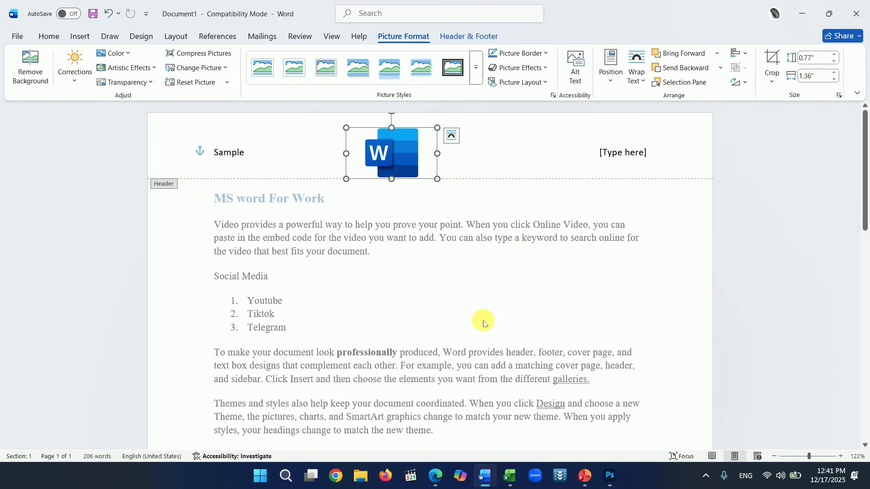
- Insert the date 12/17/2025 in the right header slot as an auto-updating field
left_click(614, 154)
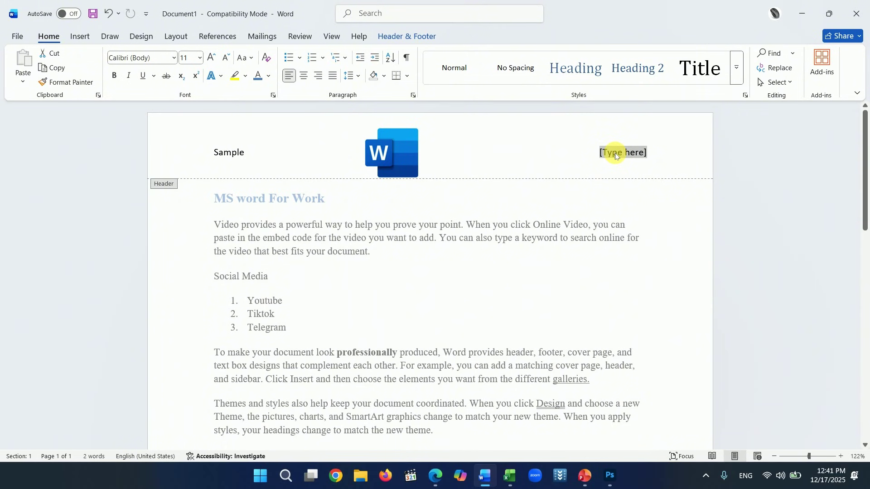
left_click(416, 40)
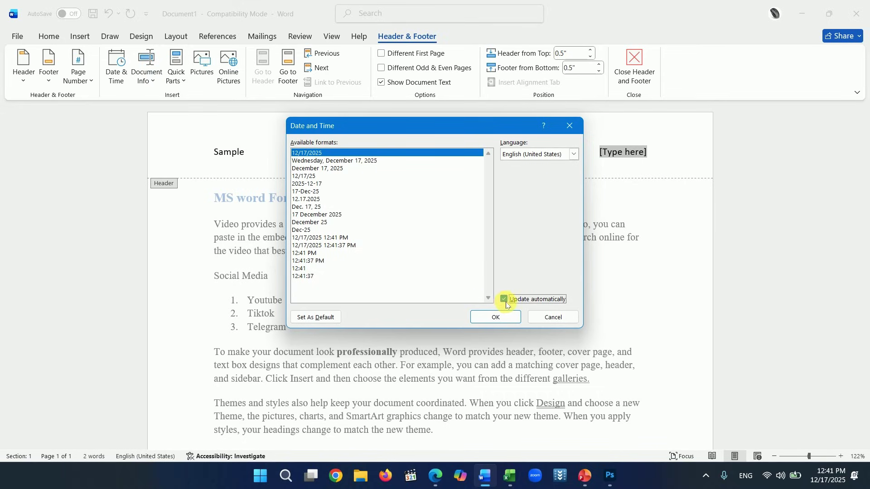
left_click(496, 317)
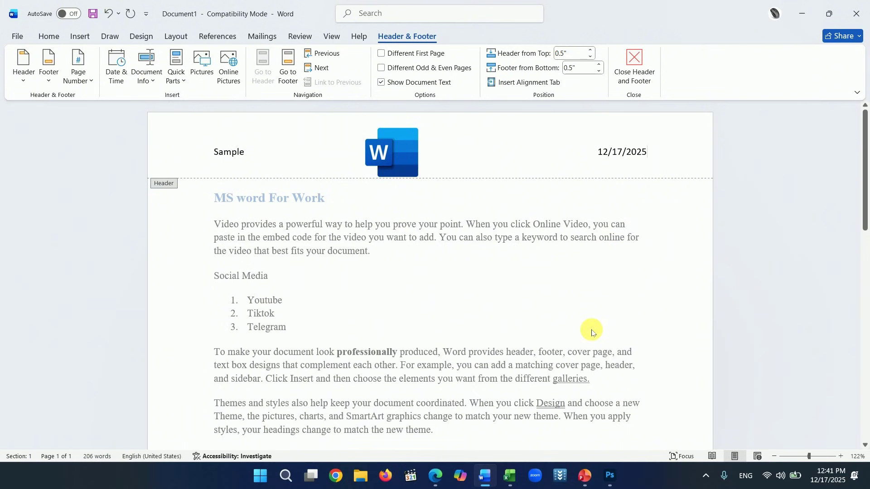
- Close the header and insert a page break after the existing text
double_click(542, 341)
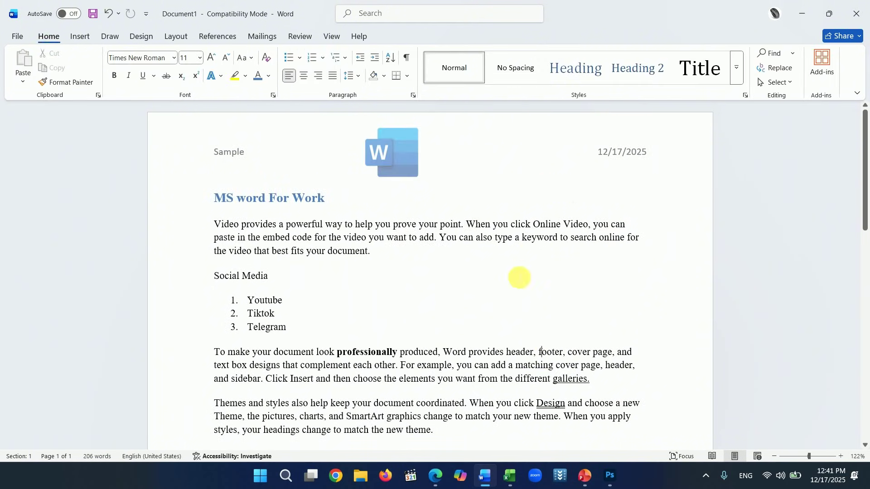
scroll(517, 288, "down", 10)
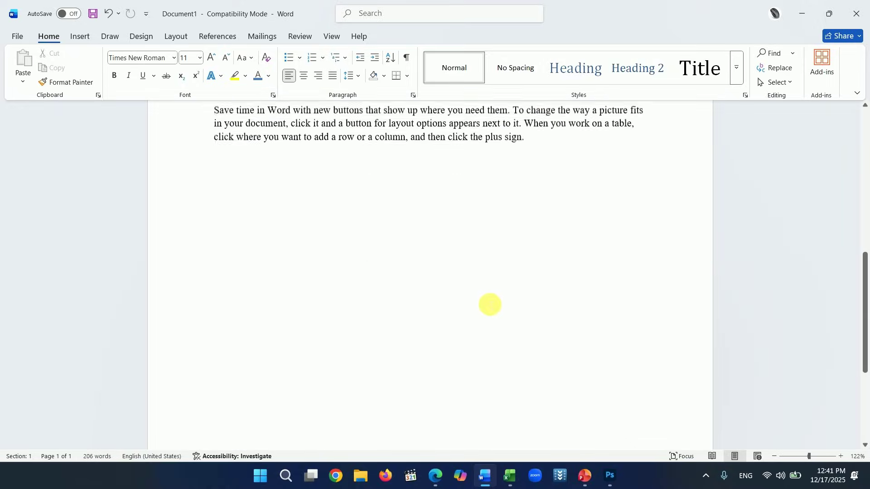
scroll(522, 251, "up", 5)
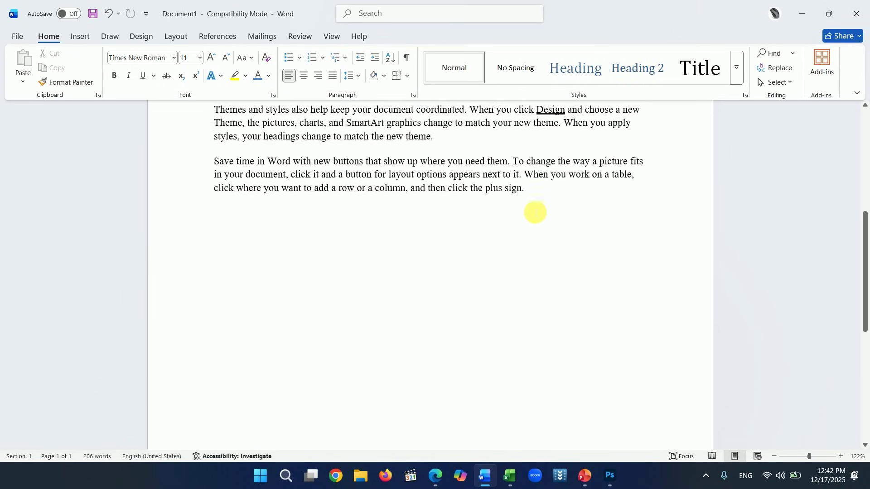
key("ctrl+Return")
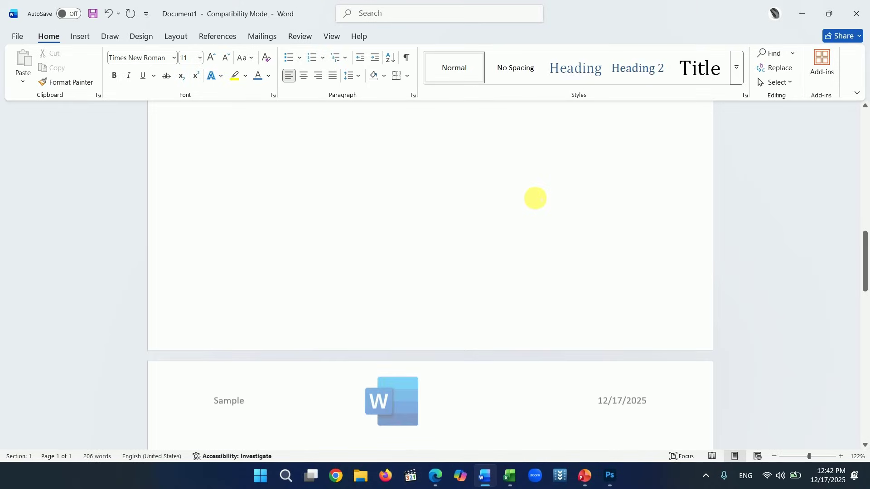
- Type sample lines on the new pages and review the repeated header across the document
scroll(534, 198, "down", 5)
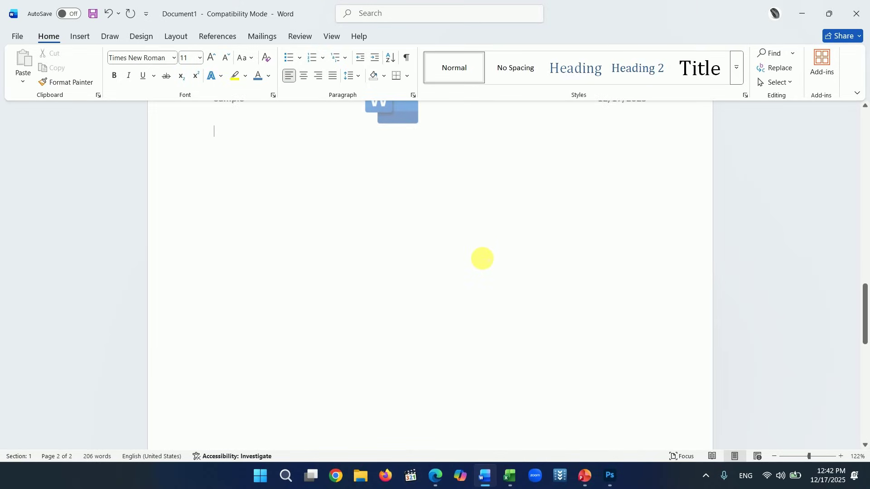
type("bshjf")
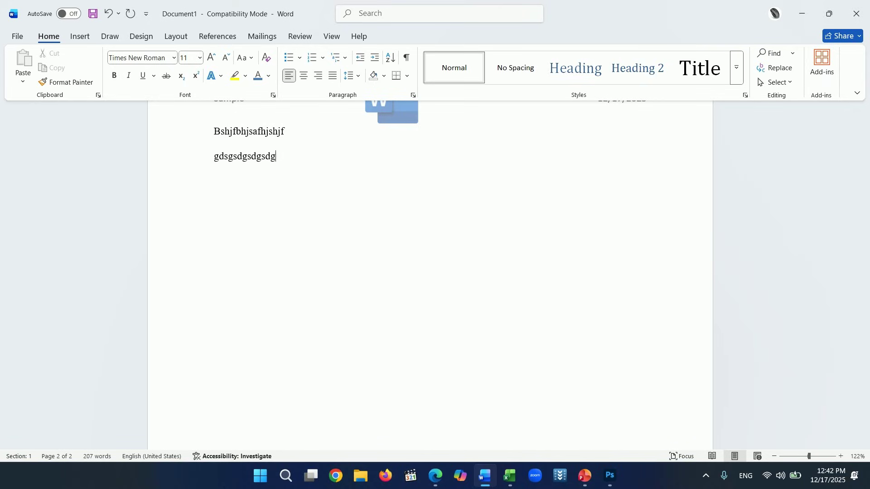
scroll(482, 258, "down", 6)
type("dsahgfhjgsahjfsdfdsg")
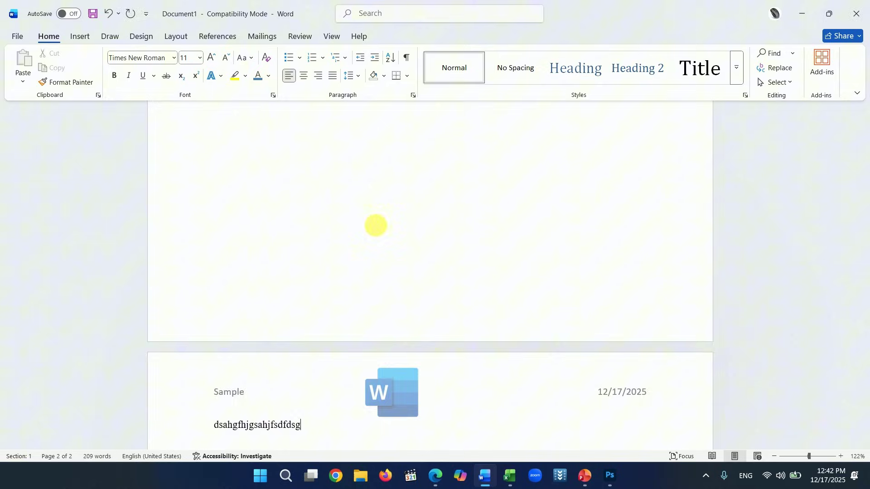
scroll(340, 316, "down", 3)
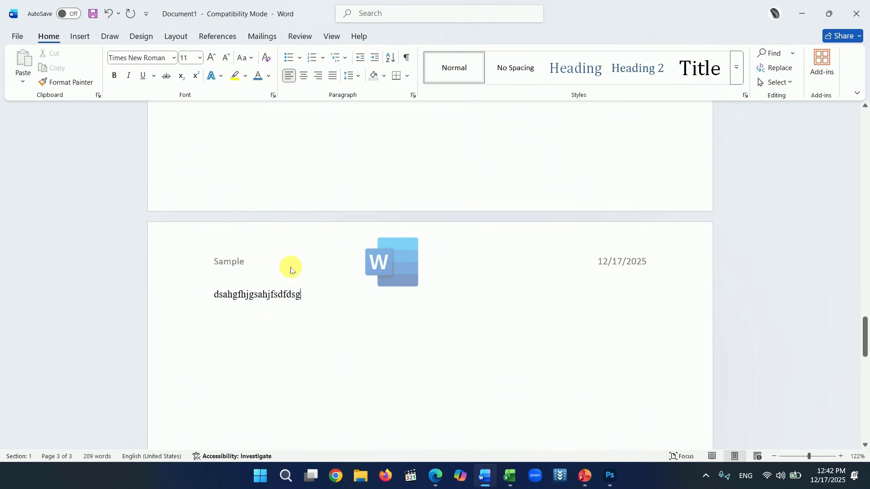
scroll(488, 257, "up", 5)
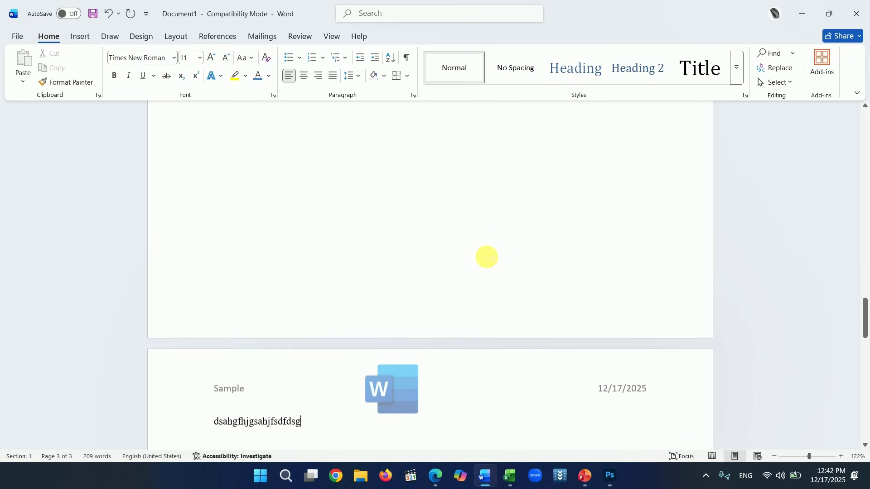
scroll(488, 259, "down", 5)
scroll(482, 266, "up", 15)
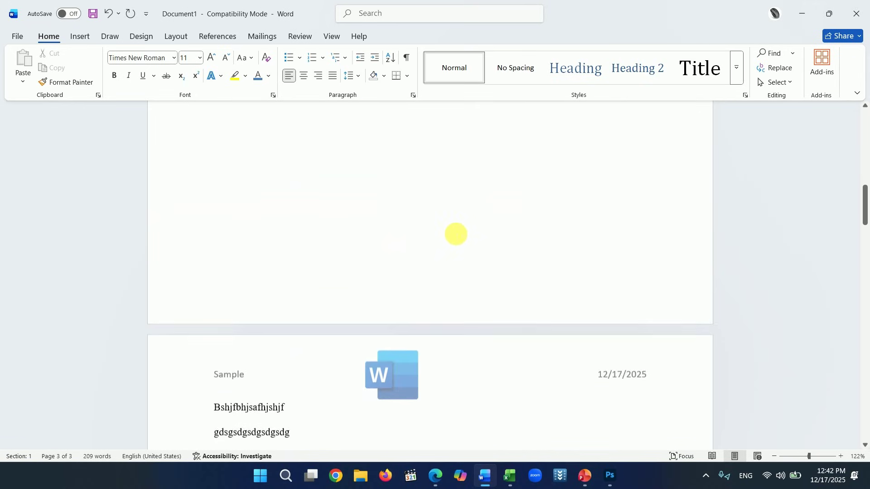
scroll(470, 230, "up", 3)
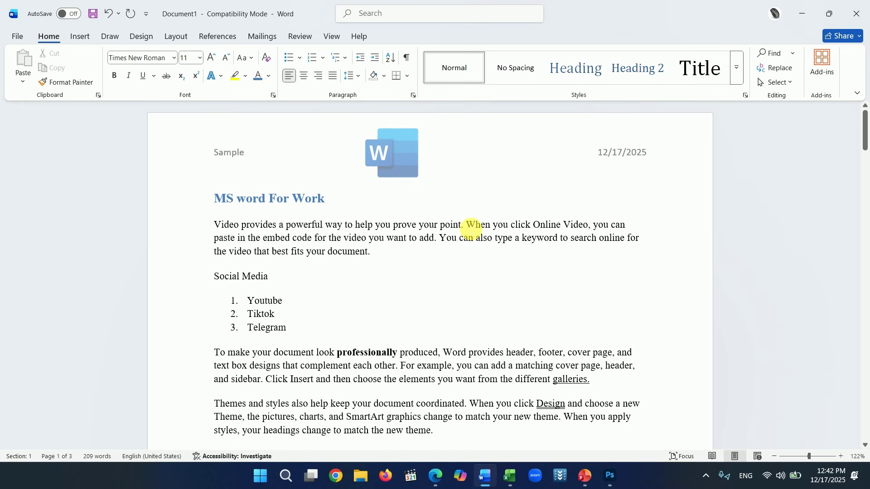
scroll(469, 222, "down", 6)
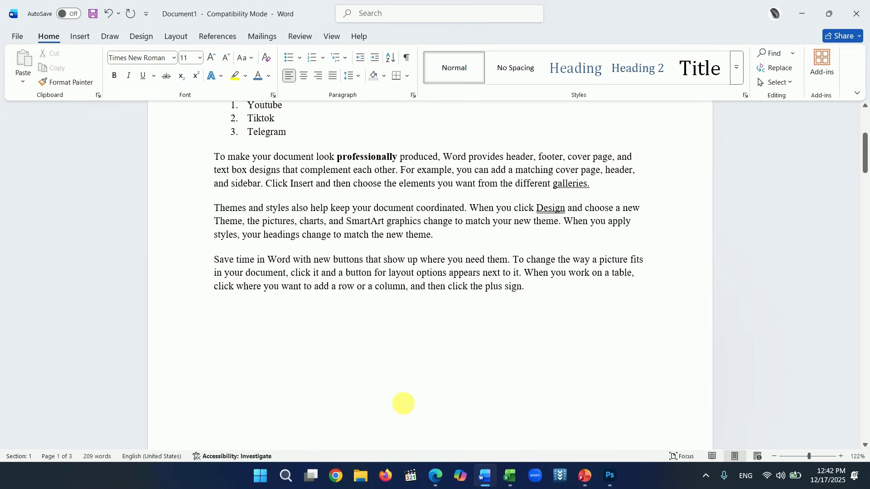
scroll(403, 403, "down", 6)
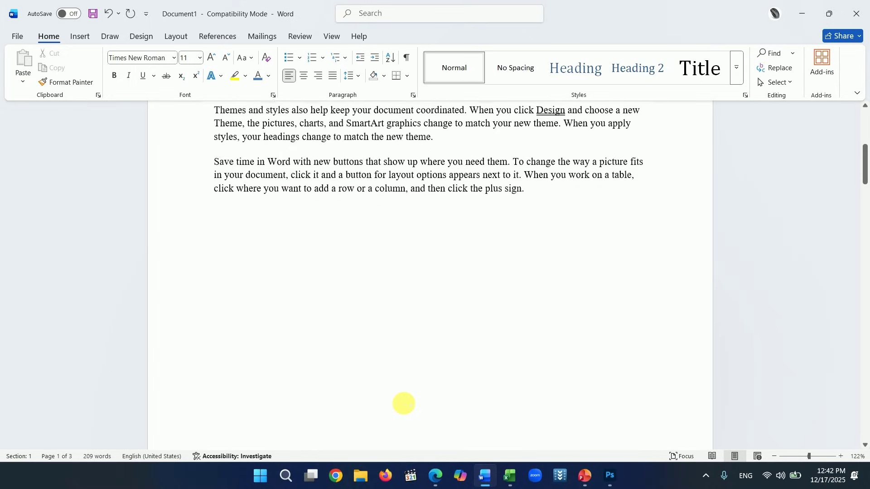
scroll(411, 406, "down", 3)
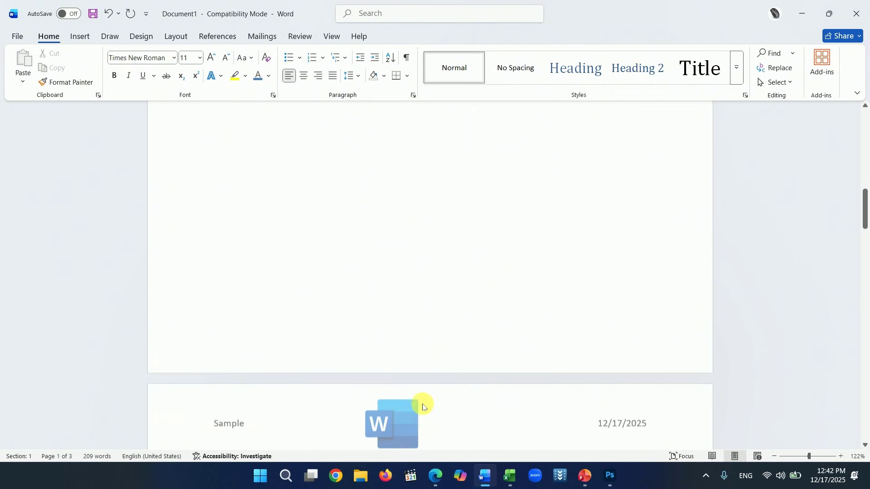
- Add a Plain Number 2 page number centred at the bottom of the page
double_click(419, 337)
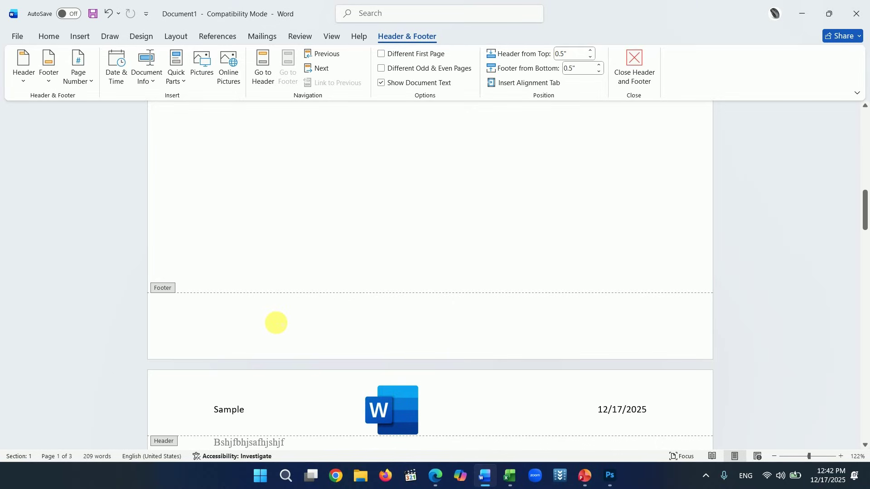
left_click(79, 74)
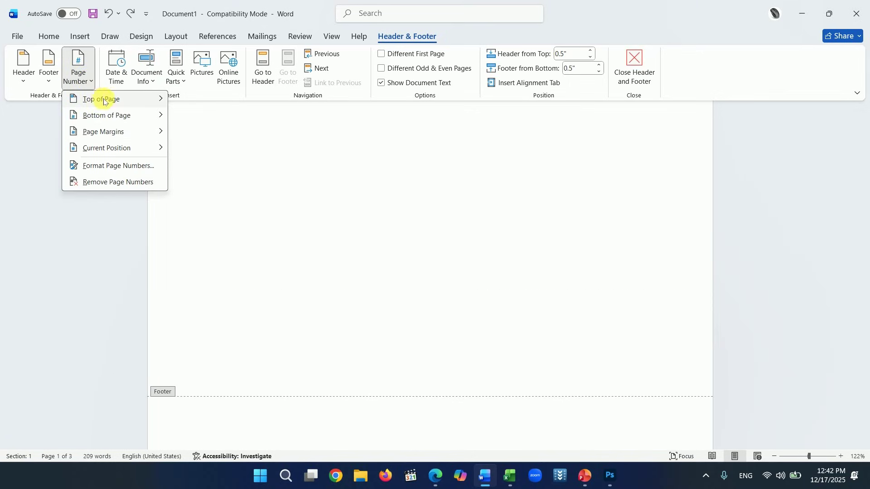
mouse_move(112, 104)
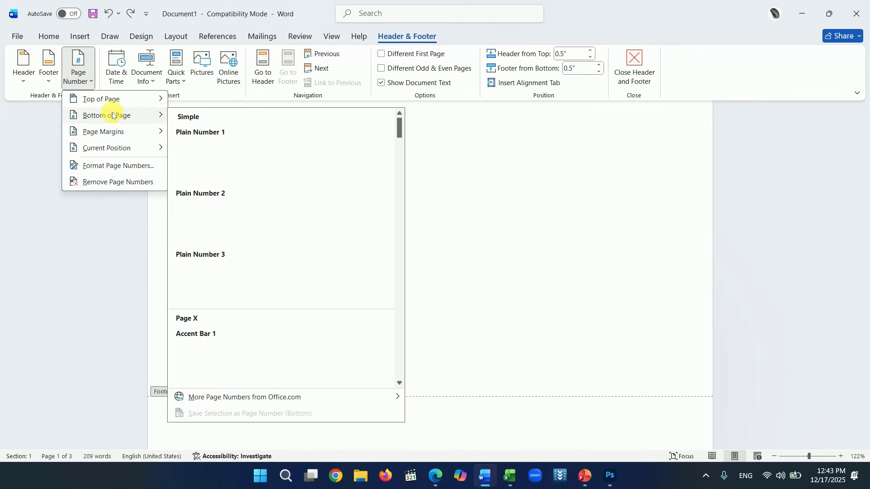
left_click(290, 222)
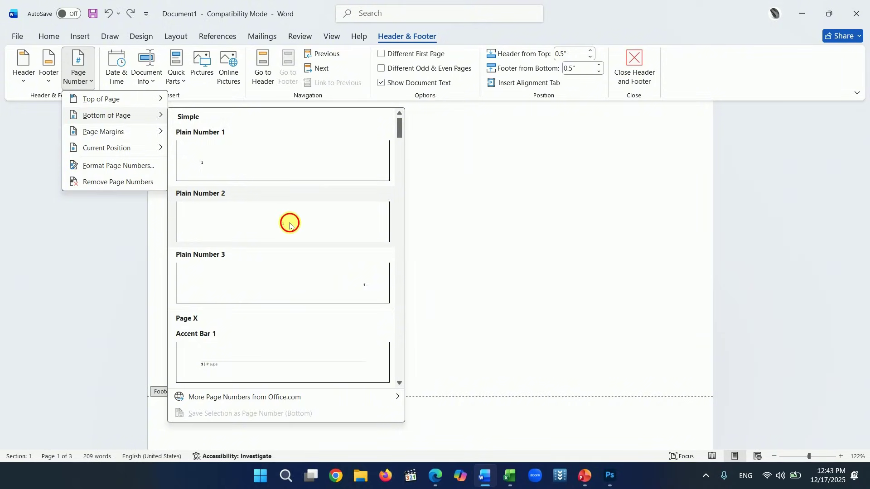
scroll(503, 382, "down", 10)
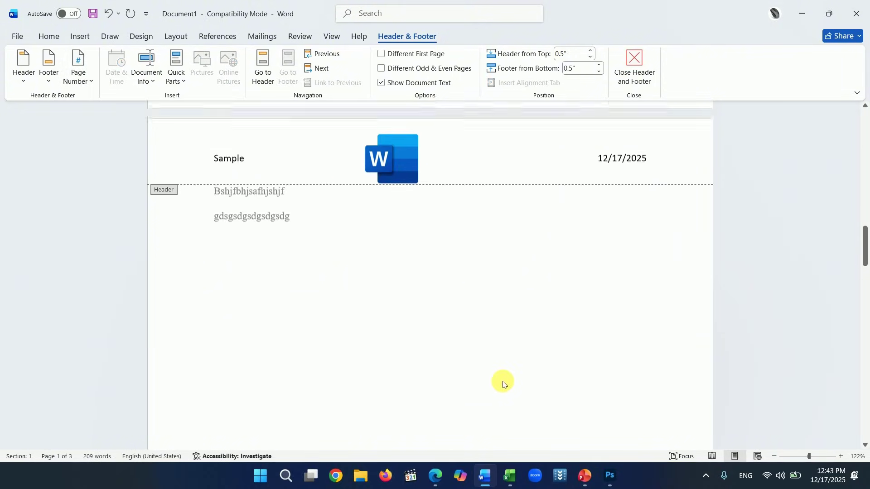
scroll(502, 381, "down", 10)
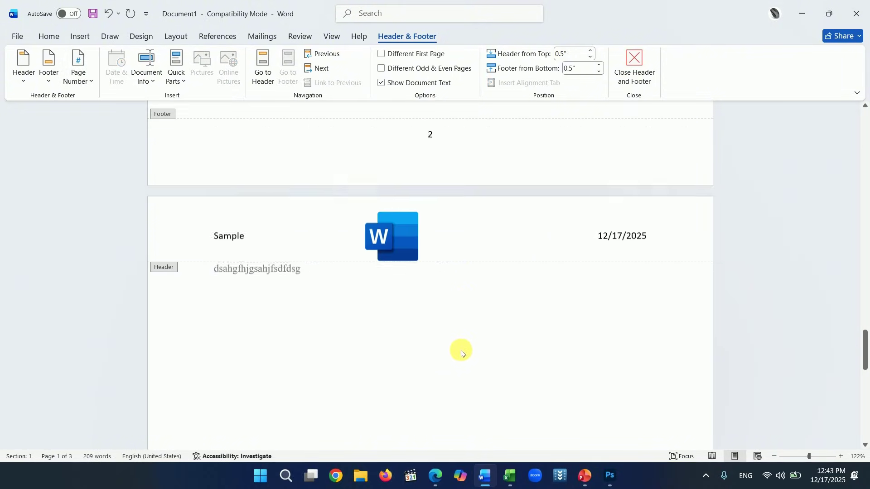
scroll(480, 390, "up", 8)
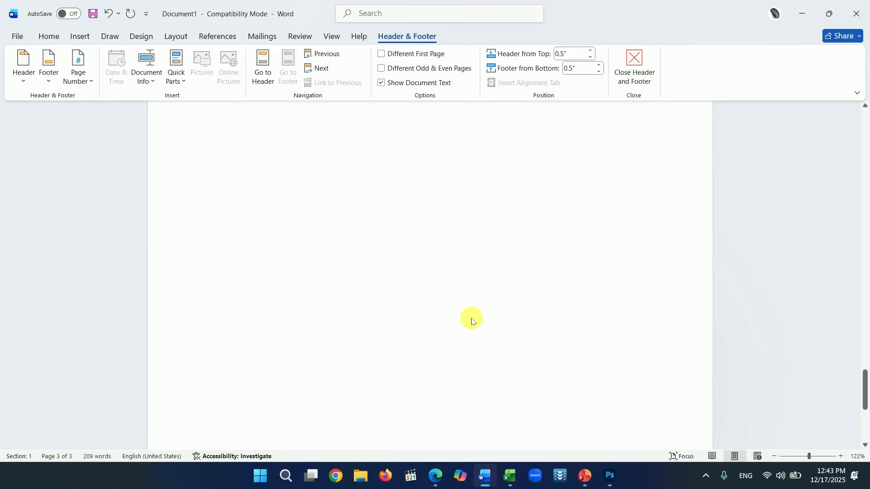
- Close footer editing and scroll down through the numbered pages
key("Escape")
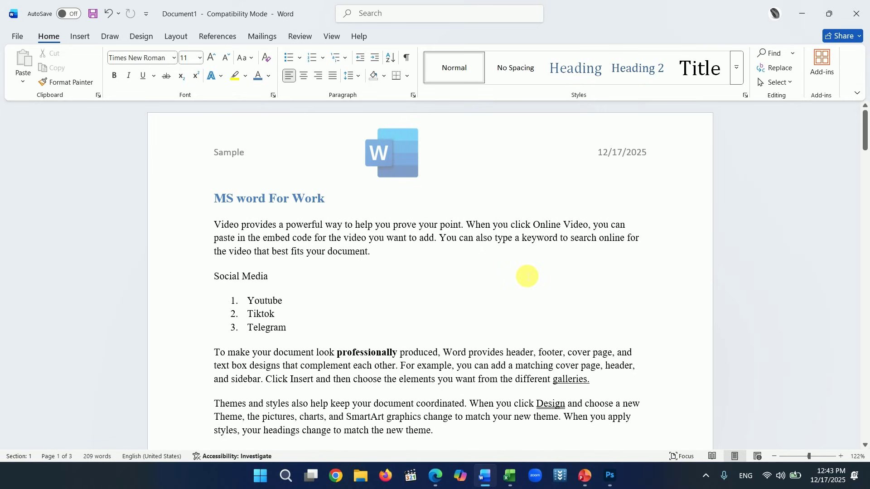
scroll(526, 276, "down", 6)
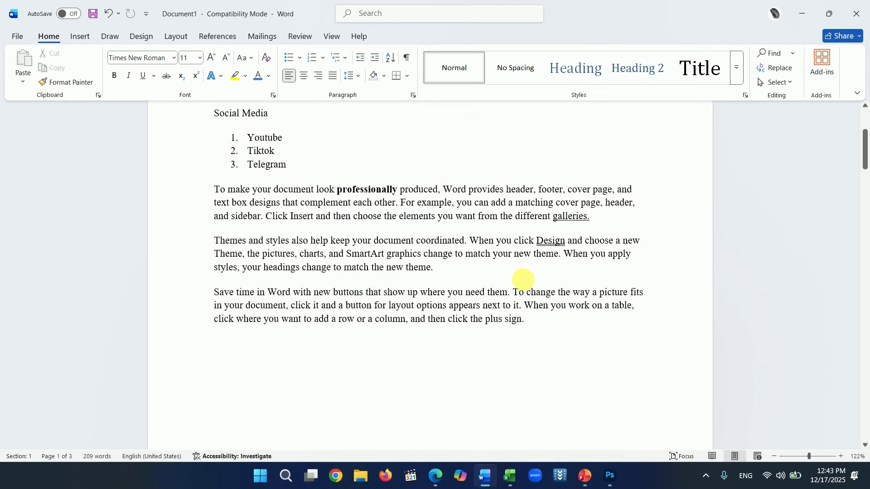
scroll(519, 275, "down", 2)
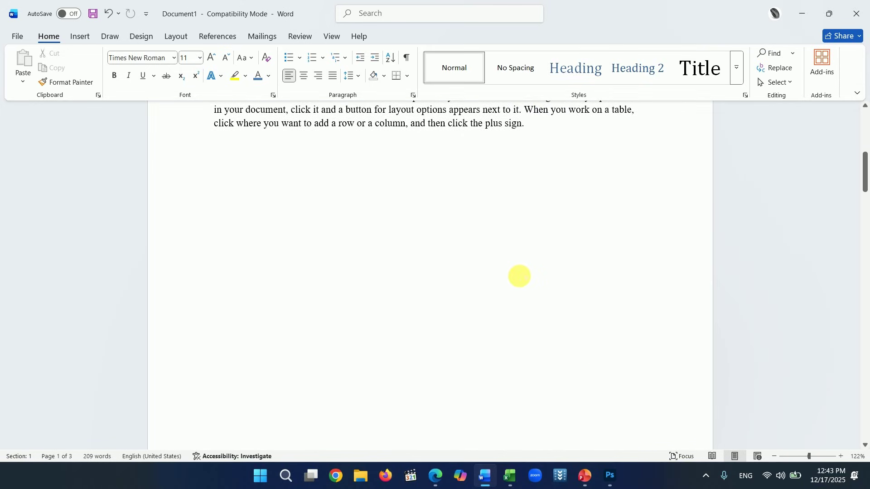
scroll(519, 276, "down", 1)
scroll(502, 273, "down", 7)
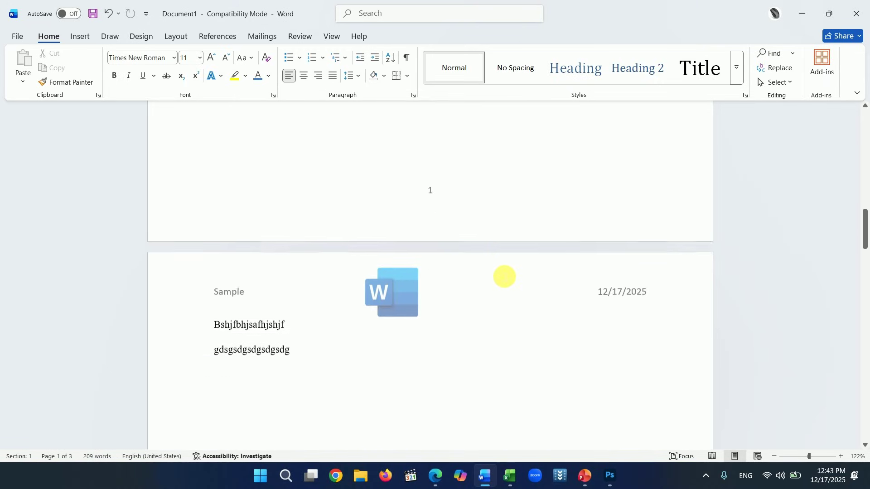
scroll(503, 276, "down", 3)
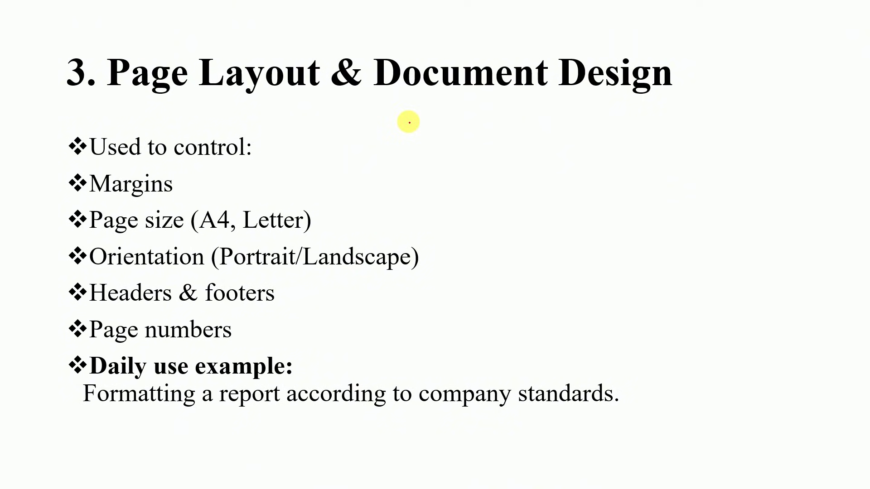
- Ink a line on the slide, then advance to the Using Templates slide through the Letters bullet
mouse_move(409, 122)
left_mouse_down()
mouse_move(437, 120)
mouse_move(505, 158)
mouse_move(585, 282)
mouse_move(650, 410)
mouse_move(572, 417)
left_mouse_up()
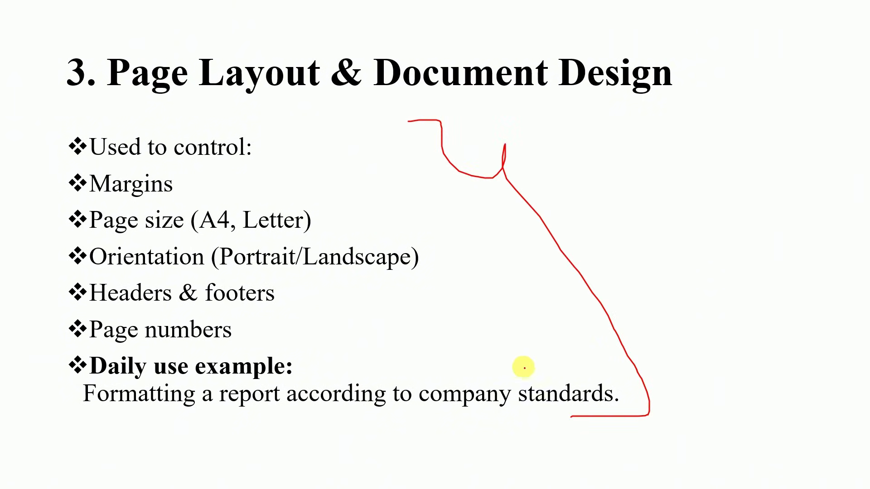
key("Right")
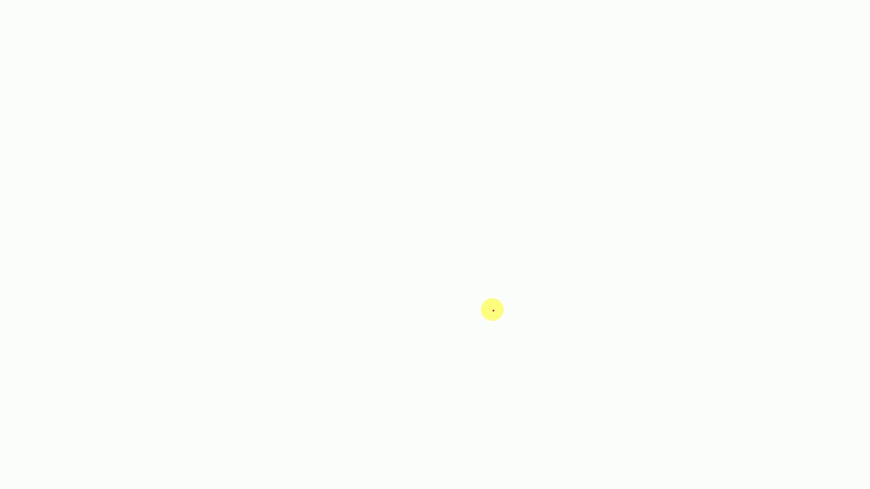
key("Right")
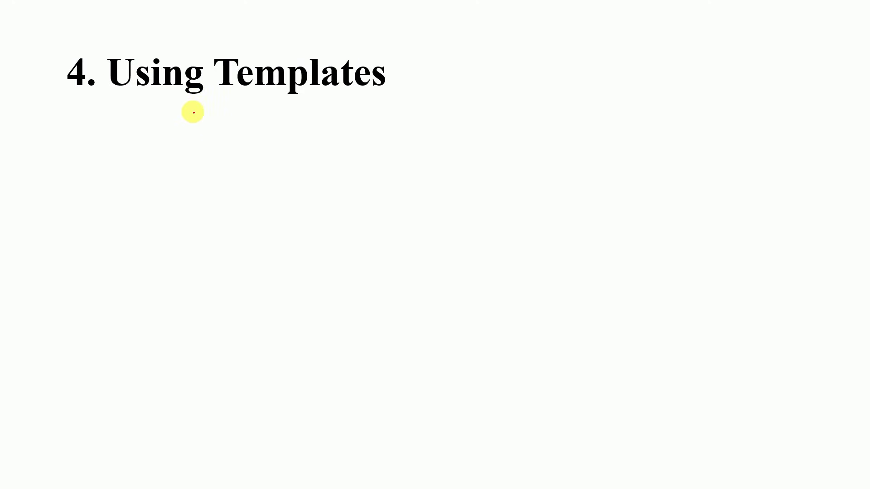
key("Right")
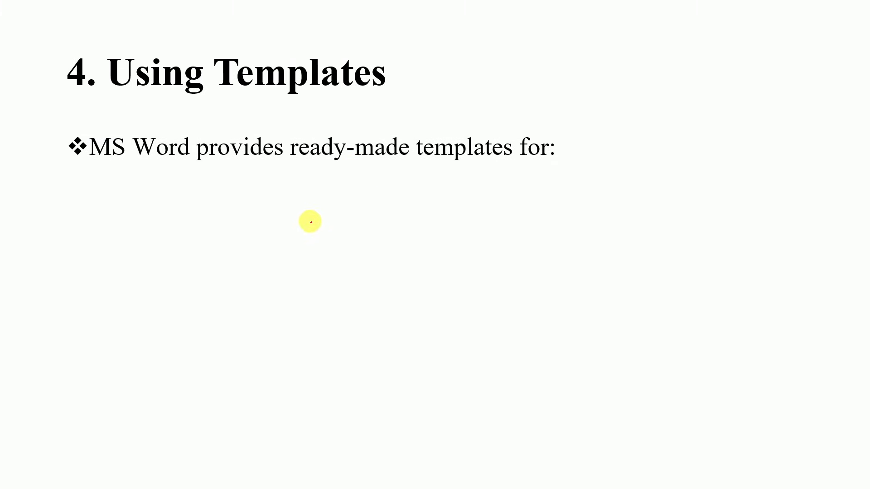
key("Right")
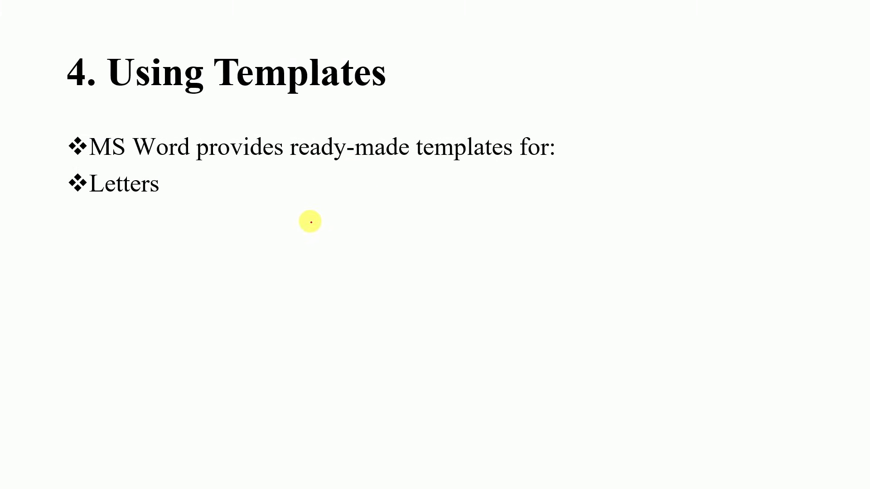
- Underline Letters, Reports and Resumes in red, reveal the Invoices and Benefit points, and return to Word
left_click_drag(160, 186, 219, 191)
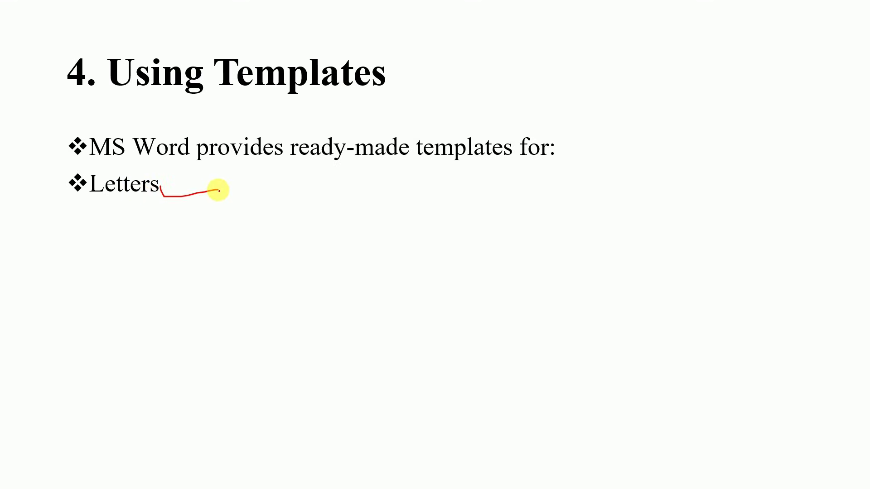
key("Right")
left_click_drag(168, 220, 249, 216)
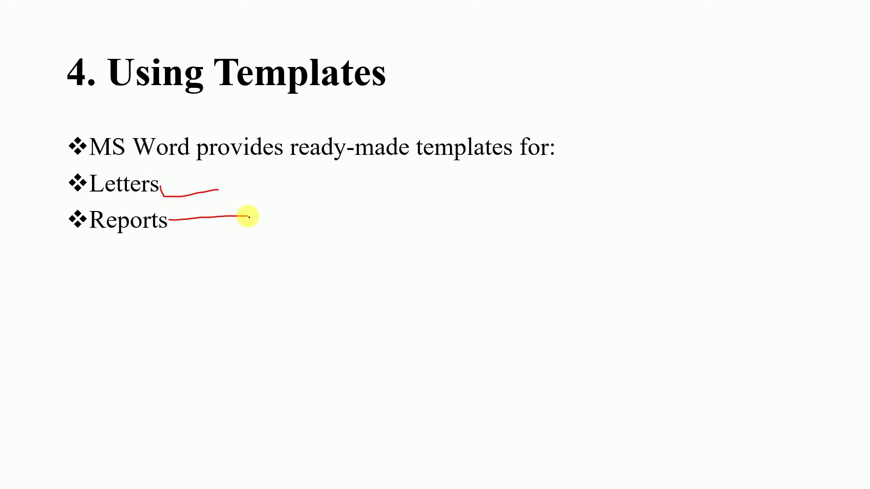
key("Right")
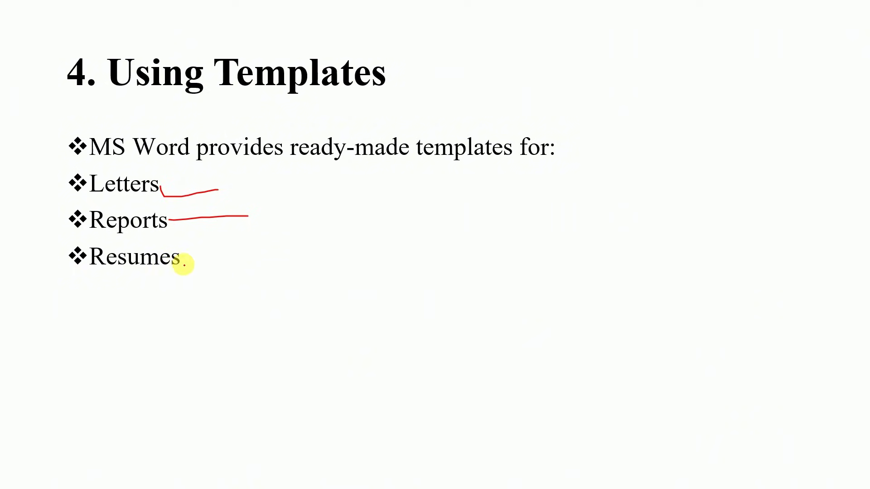
left_click_drag(182, 262, 245, 258)
key("Right")
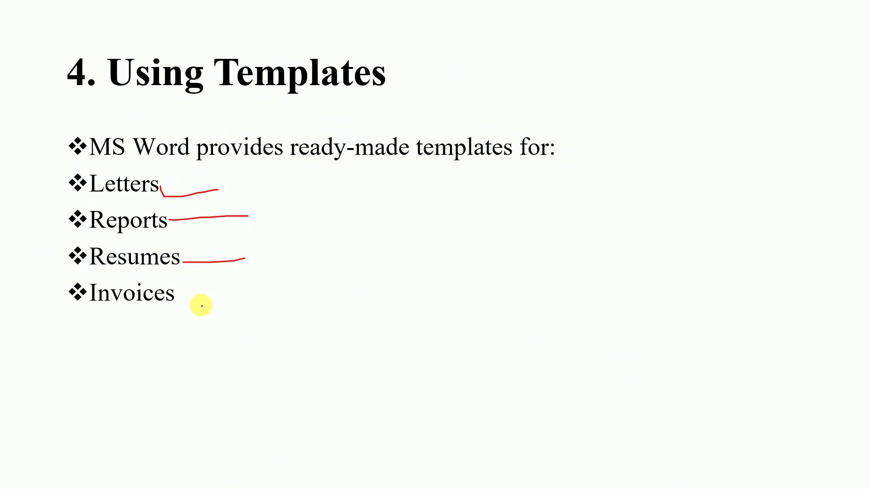
key("Right")
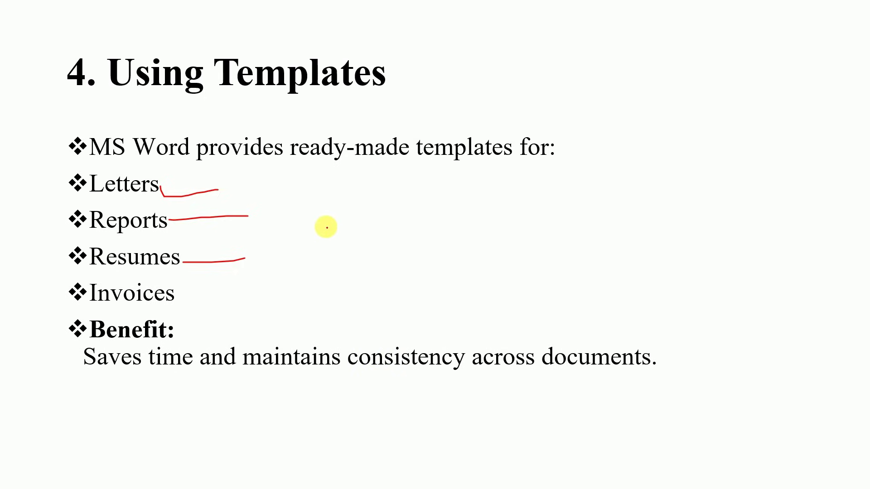
key("alt+Tab")
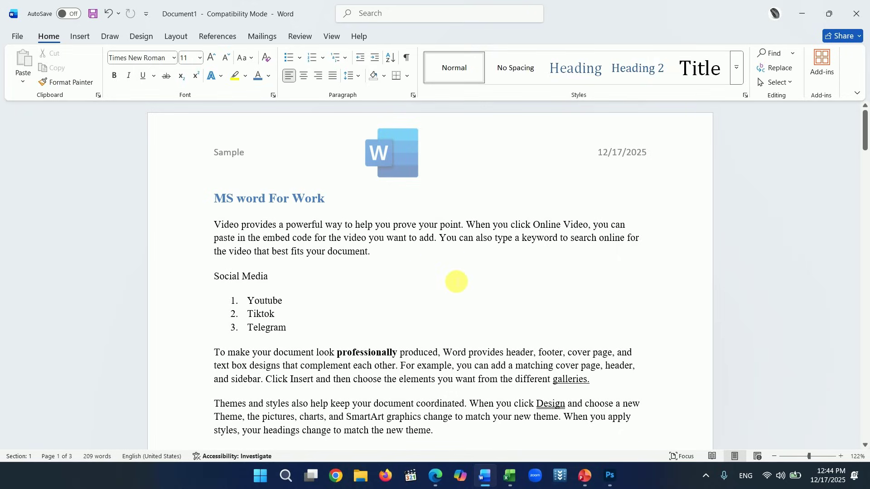
- Save the document in Documents as MS word For Work.docx, upgrading to the newer file format
key("ctrl+s")
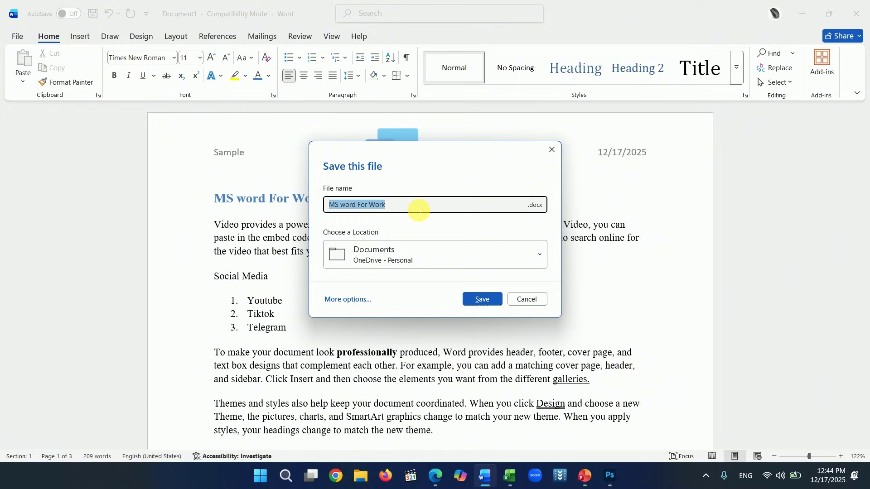
left_click(551, 150)
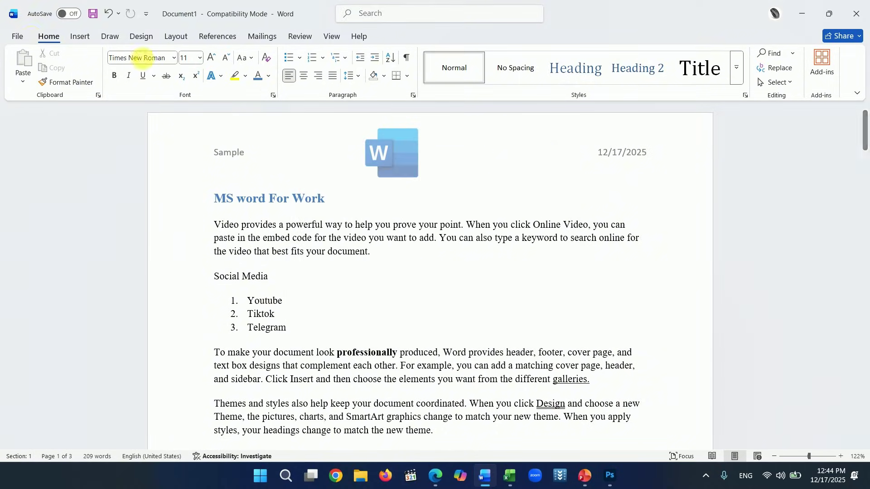
left_click(16, 33)
left_click(36, 210)
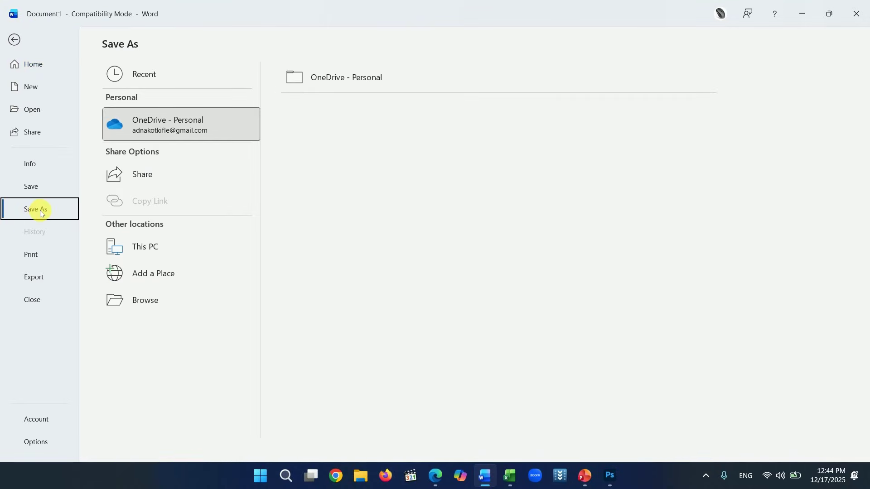
left_click(147, 248)
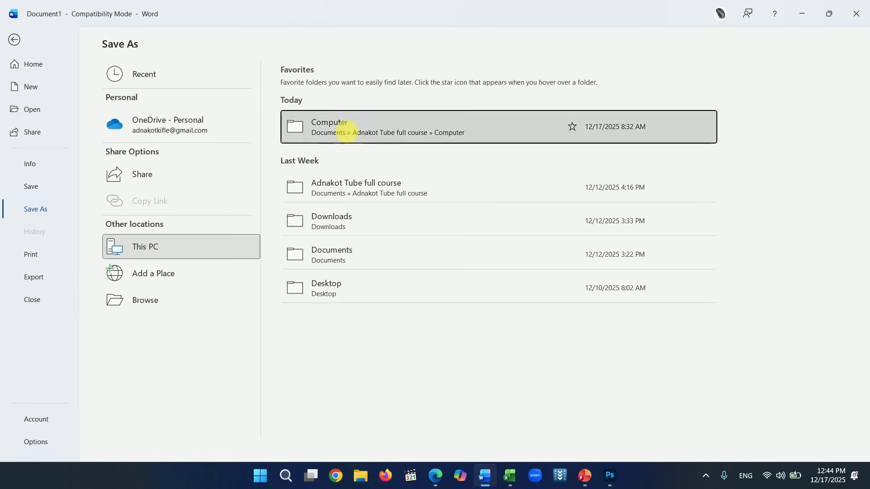
left_click(356, 268)
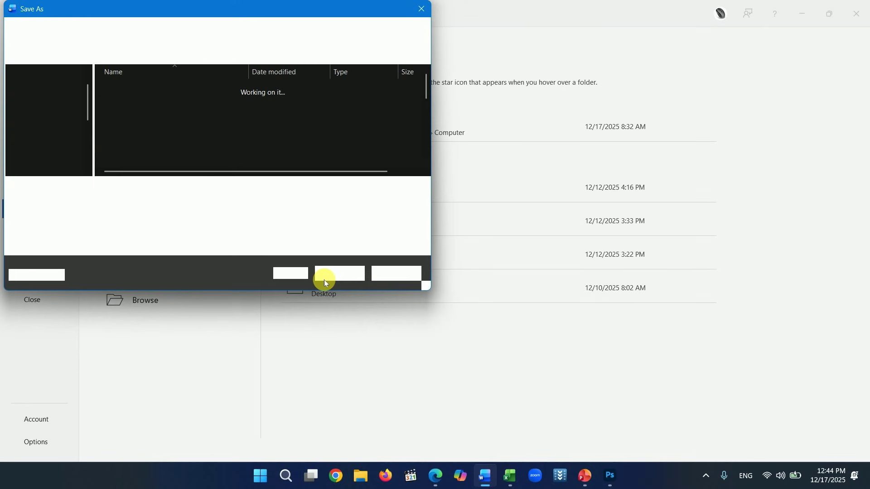
left_click(341, 273)
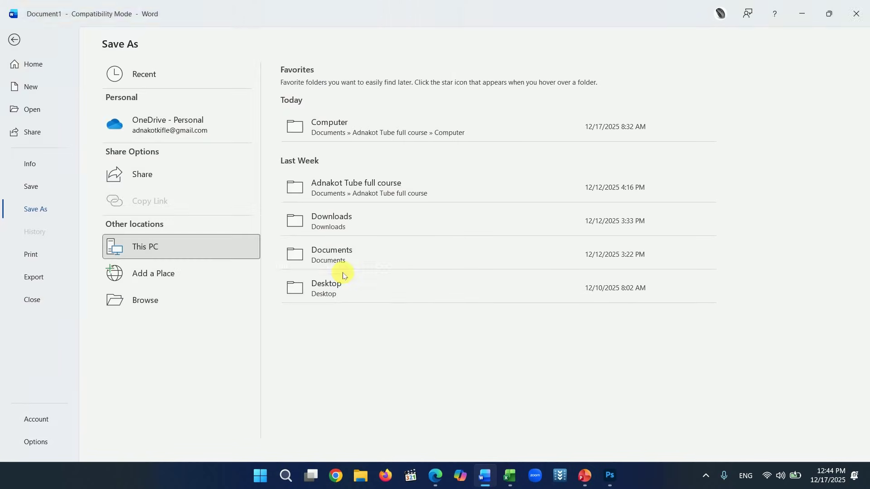
left_click(480, 265)
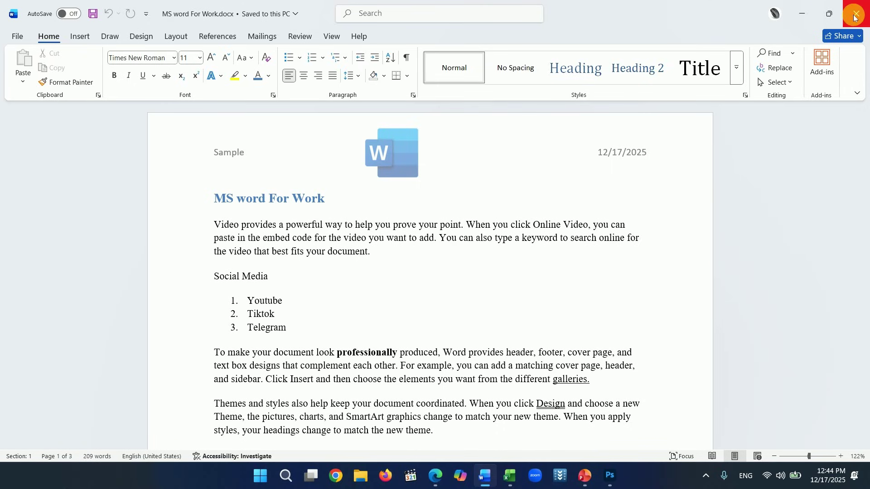
- Show the More templates gallery and scroll through the available templates
left_click(18, 37)
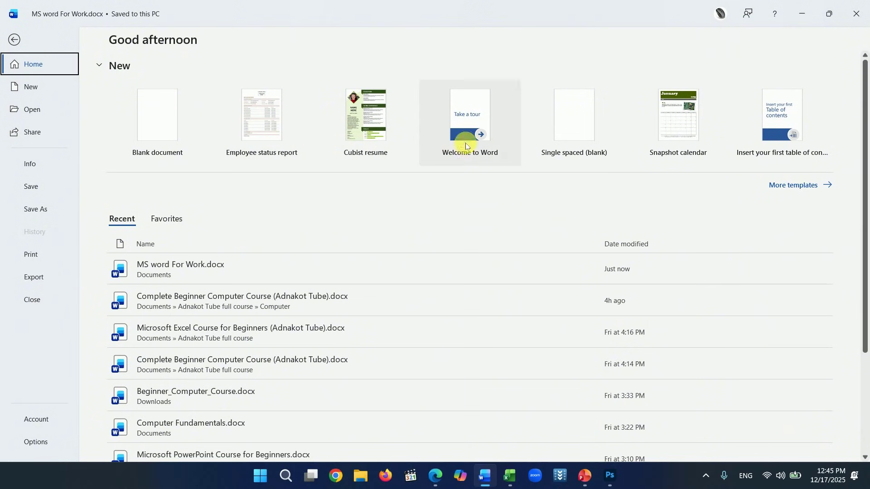
left_click(785, 191)
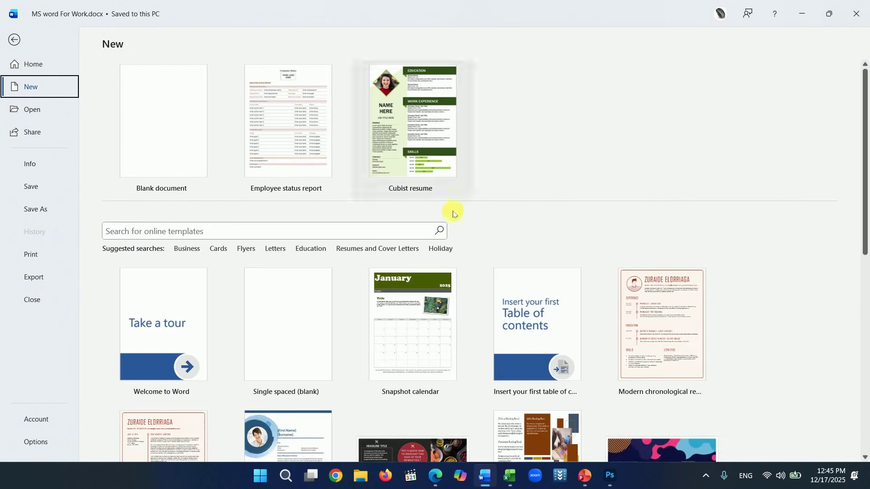
scroll(438, 243, "down", 1)
scroll(442, 221, "down", 3)
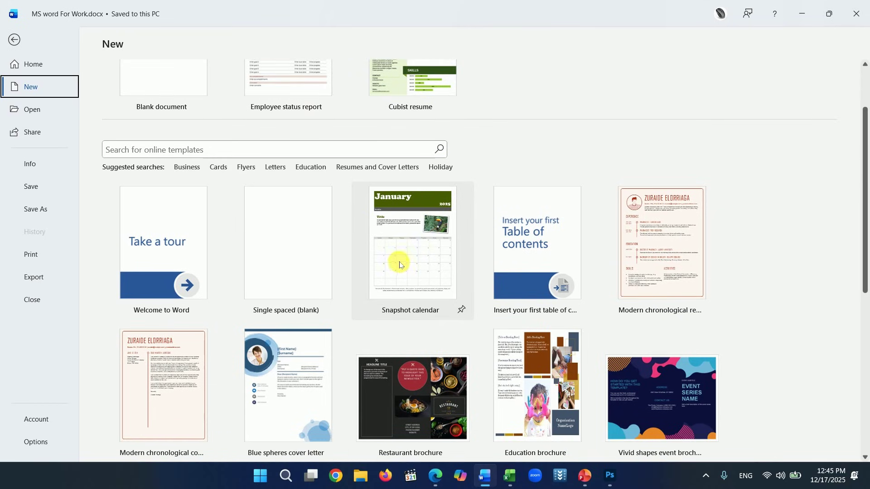
scroll(449, 252, "down", 8)
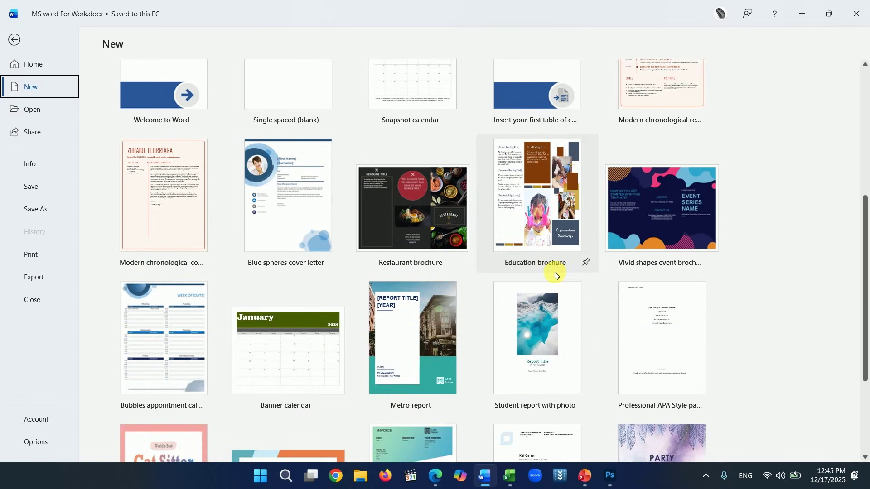
scroll(677, 308, "down", 3)
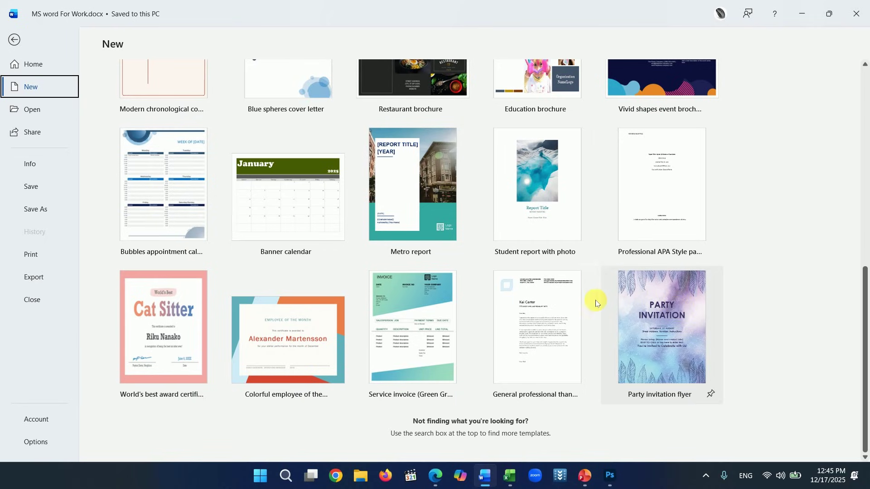
scroll(499, 274, "up", 15)
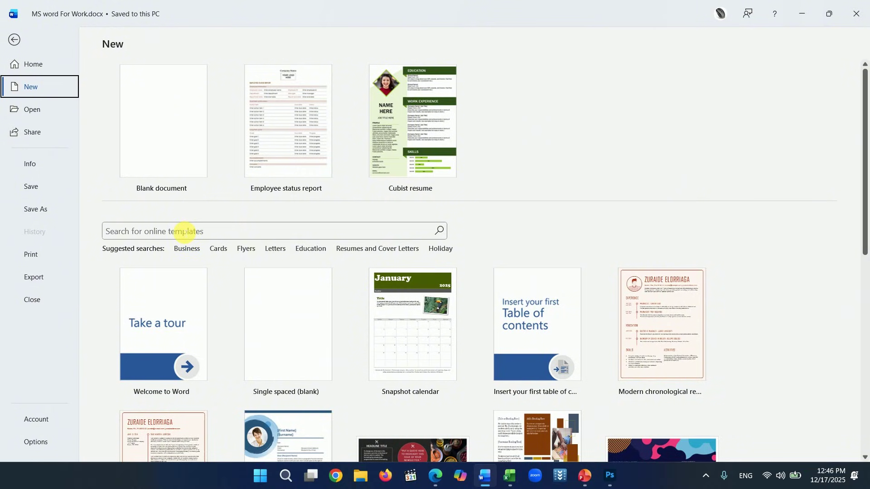
- Search online templates for 'report' and scroll through the results
left_click(184, 232)
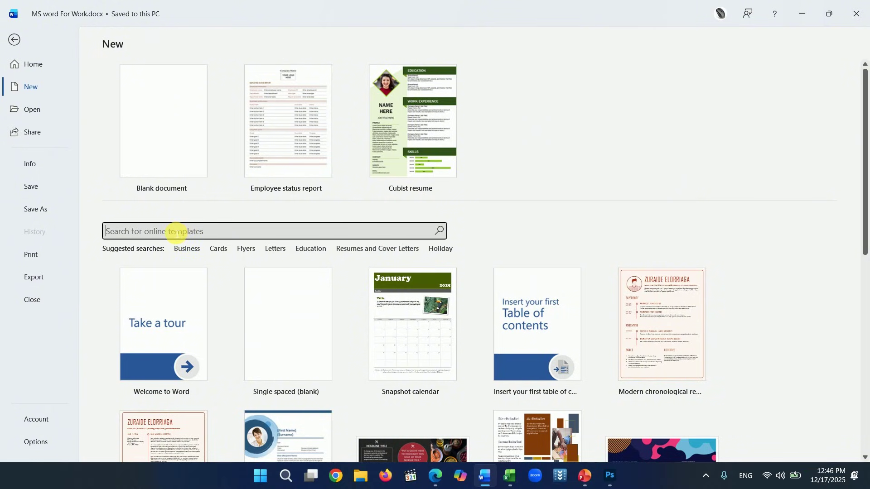
type("report")
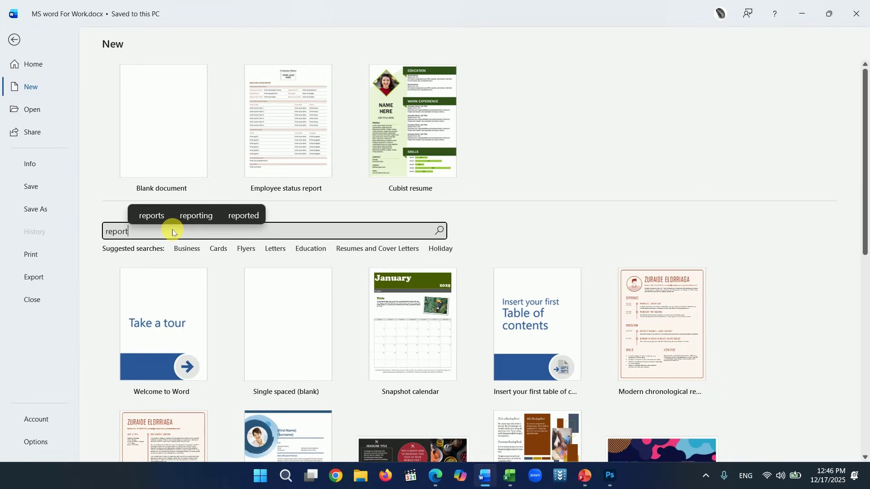
left_click(440, 231)
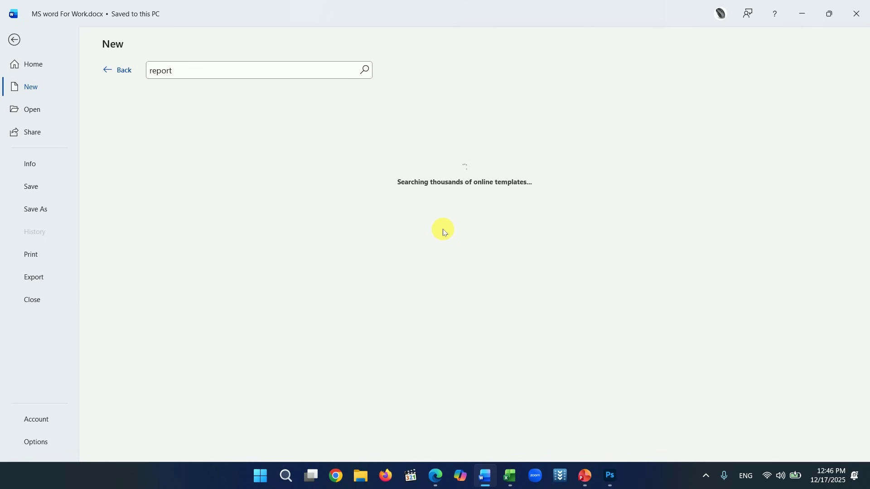
scroll(743, 195, "down", 3)
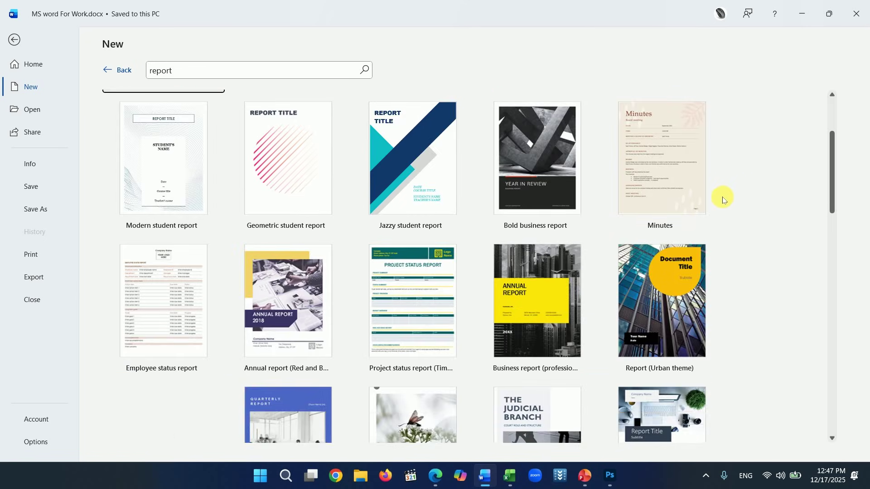
scroll(716, 198, "up", 3)
scroll(636, 228, "down", 2)
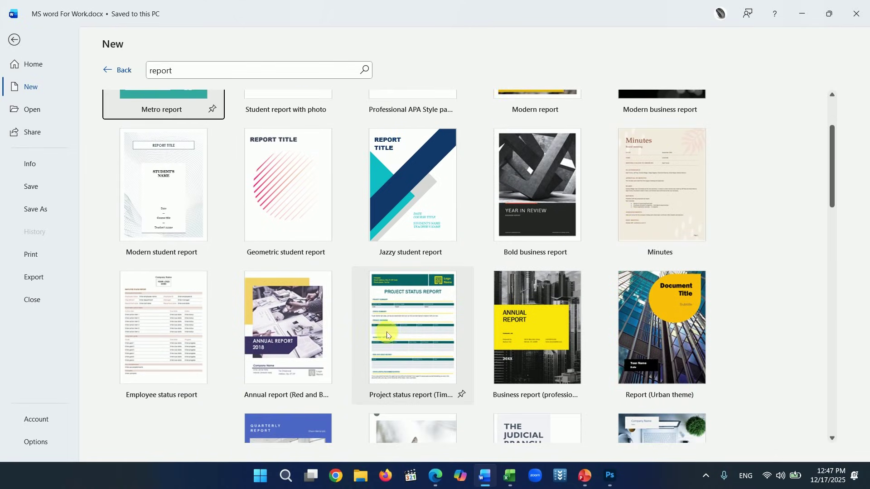
- Create Document2 from the Project status report (Timeless design) template and scroll through it
left_click(408, 300)
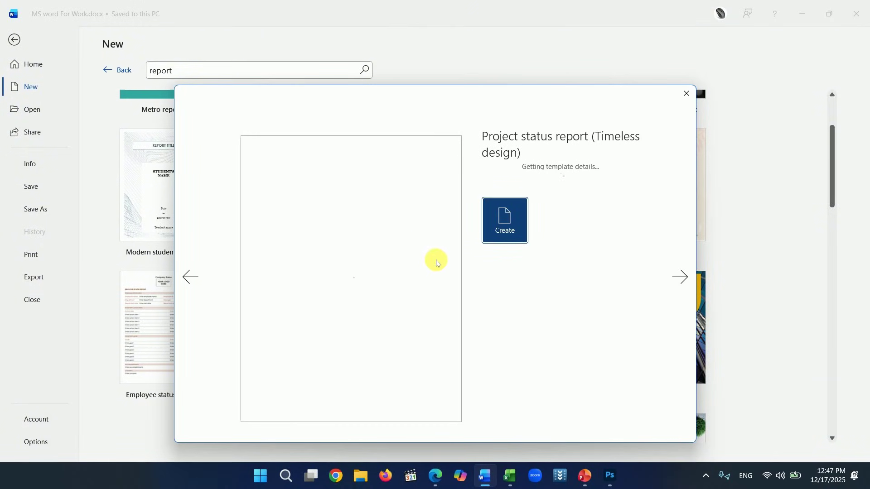
left_click(504, 298)
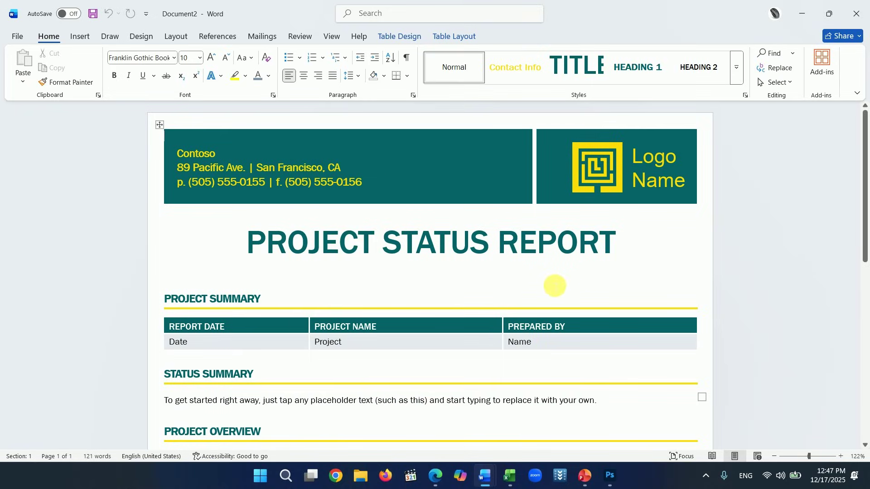
scroll(548, 290, "down", 2)
scroll(573, 292, "down", 5)
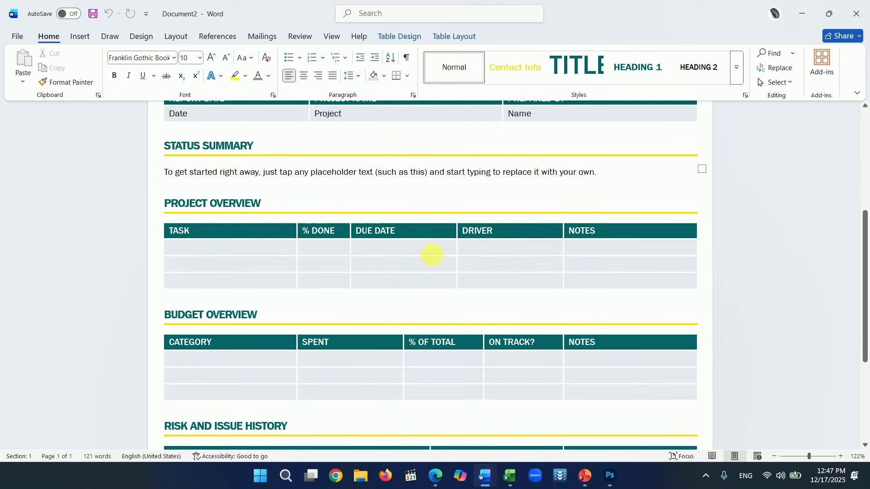
scroll(432, 255, "up", 7)
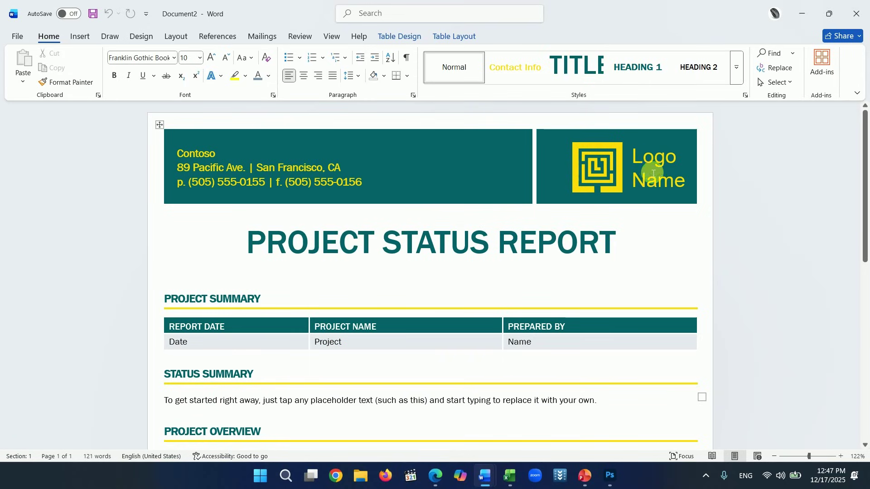
- Replace the Logo Name placeholder graphic with the picture mwziww7k.png from this computer
left_click(615, 169)
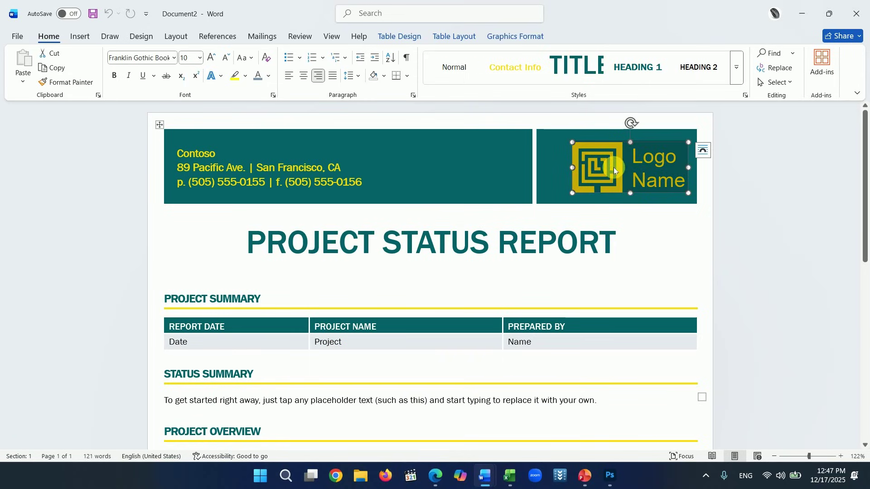
right_click(624, 155)
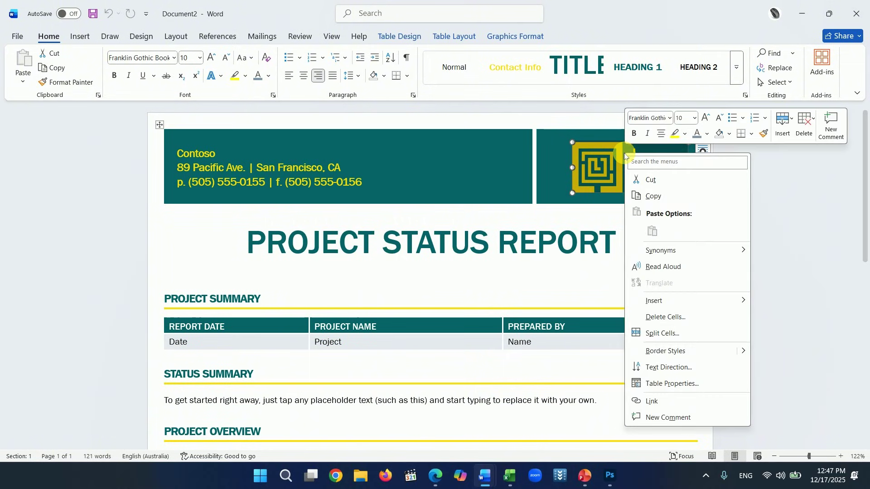
right_click(612, 154)
mouse_move(647, 268)
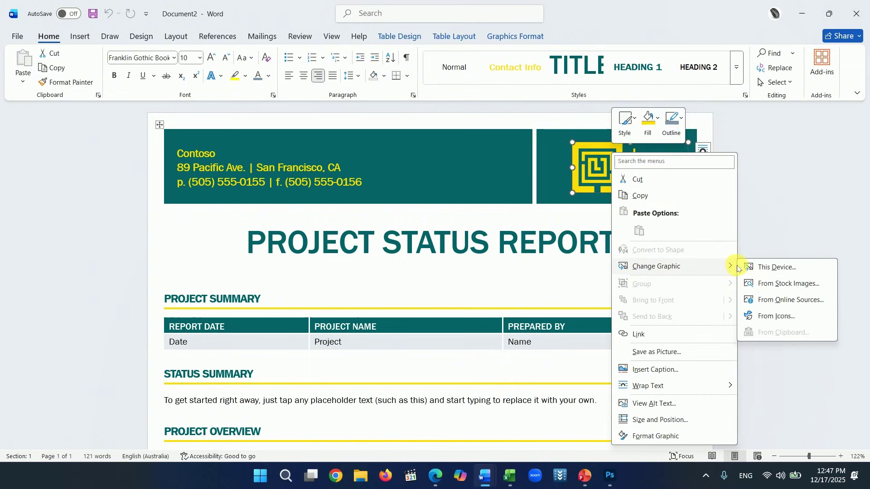
left_click(773, 269)
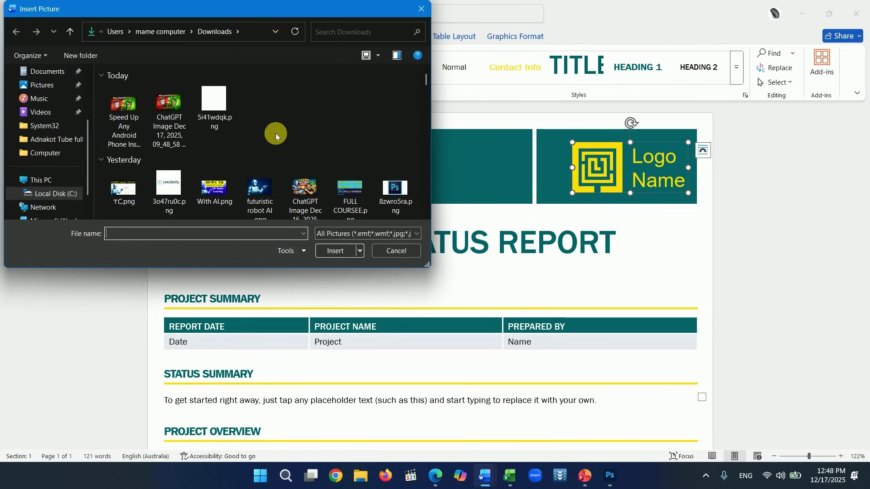
scroll(276, 134, "down", 10)
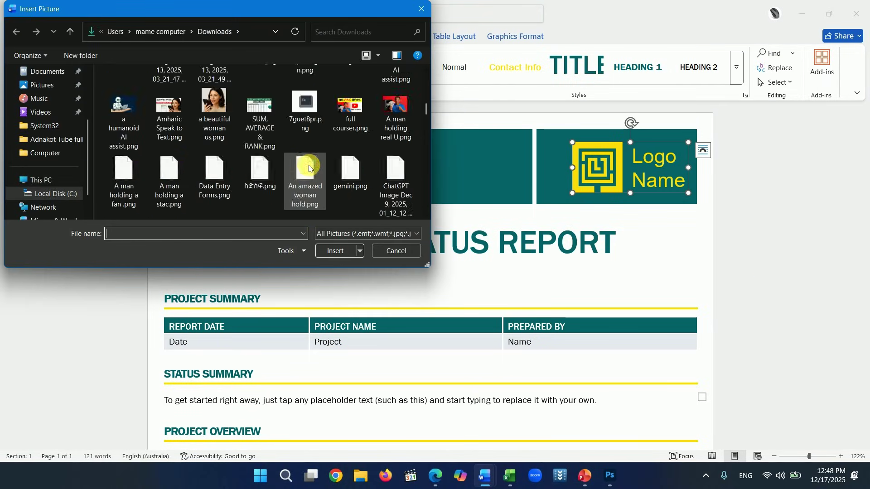
scroll(310, 168, "down", 5)
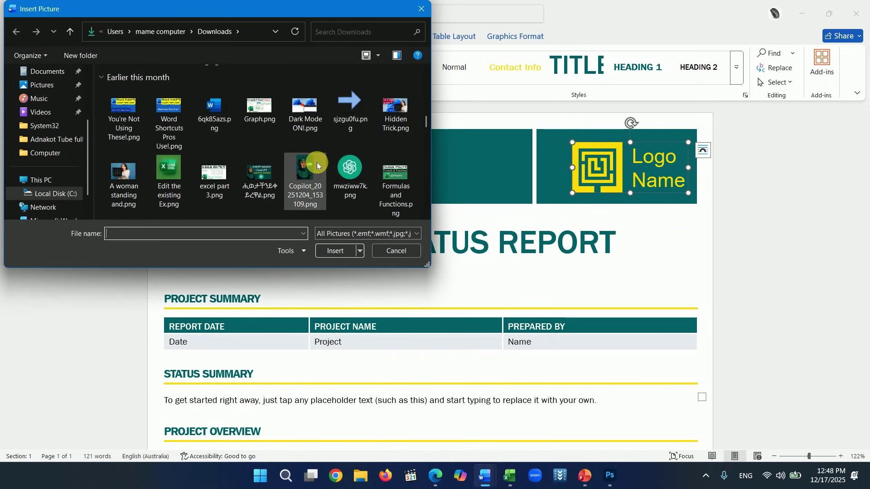
left_click(349, 179)
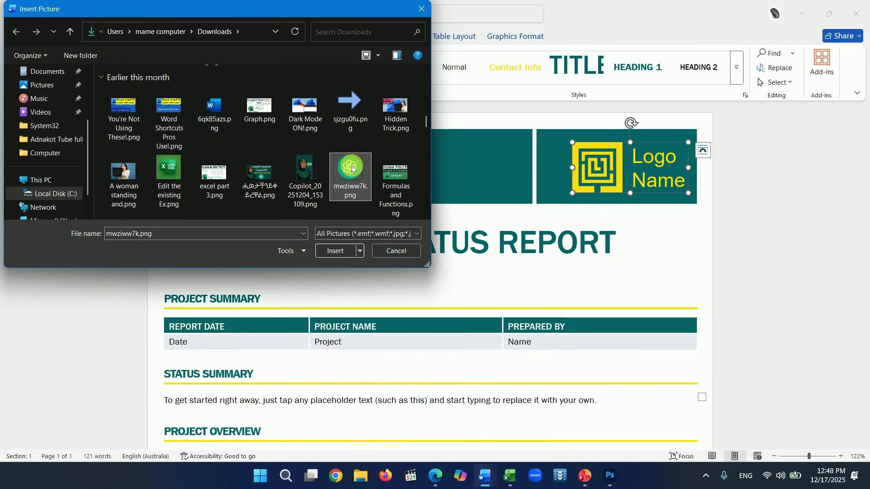
left_click(337, 251)
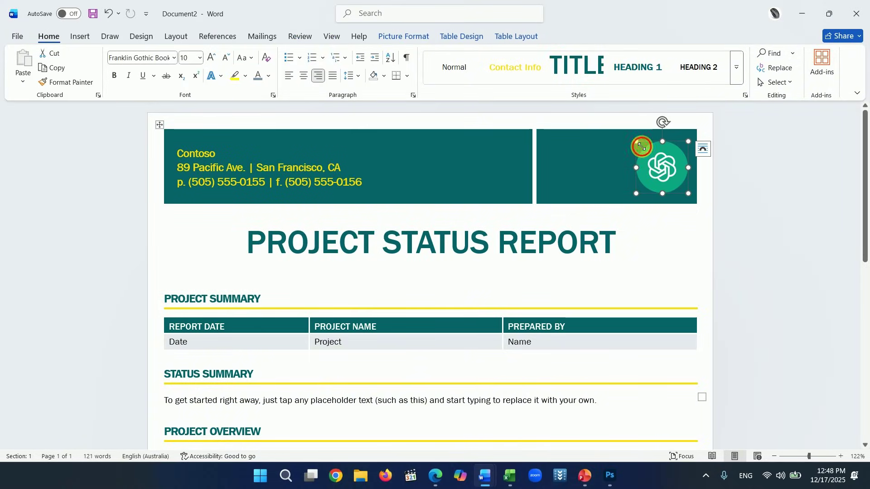
- Enlarge the logo, set its wrapping to In Front of Text, and review the report
left_click_drag(642, 147, 617, 132)
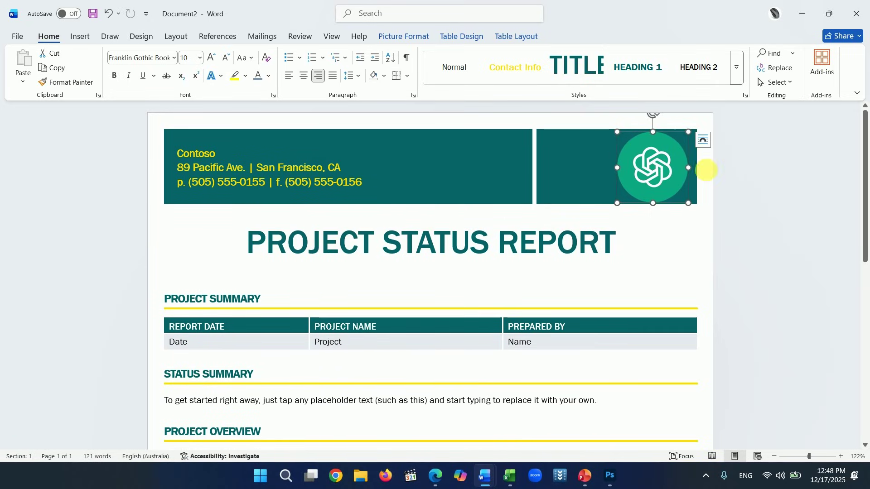
left_click(704, 141)
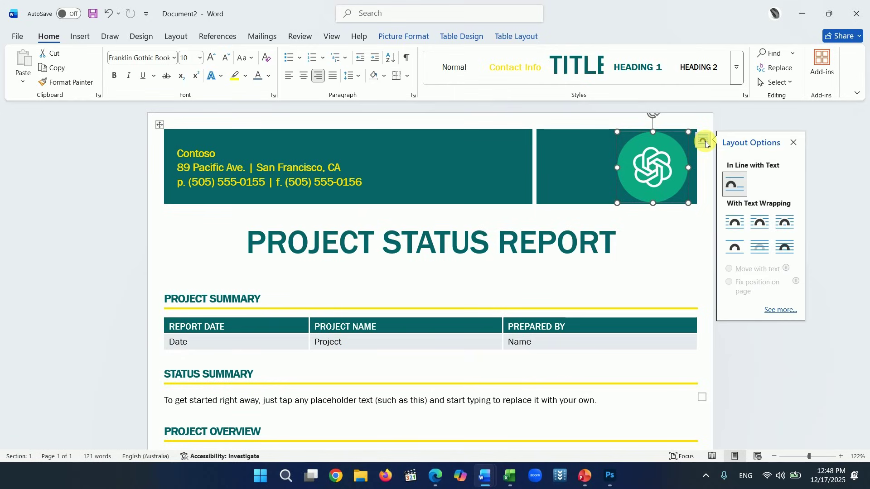
left_click(785, 249)
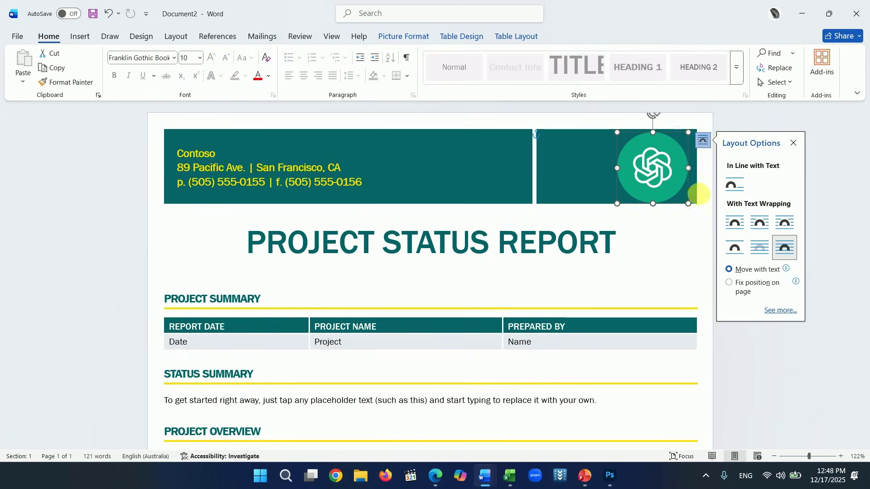
left_click(750, 273)
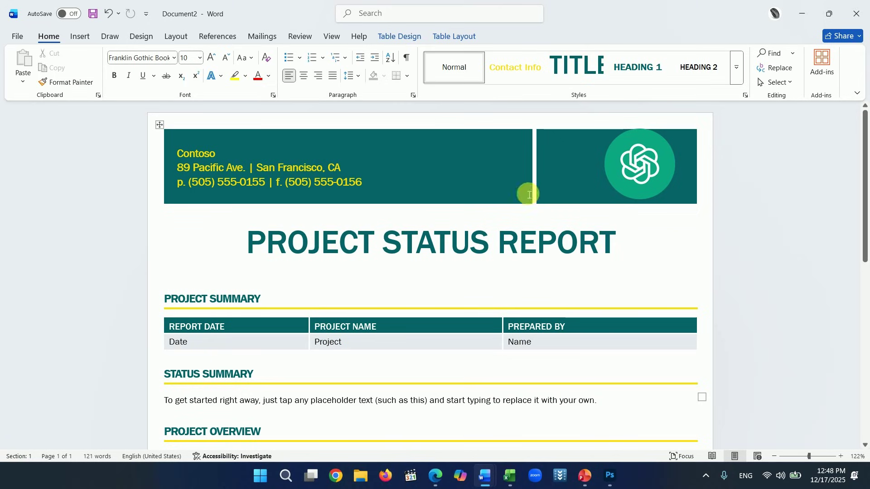
left_click(233, 182)
left_click(214, 162)
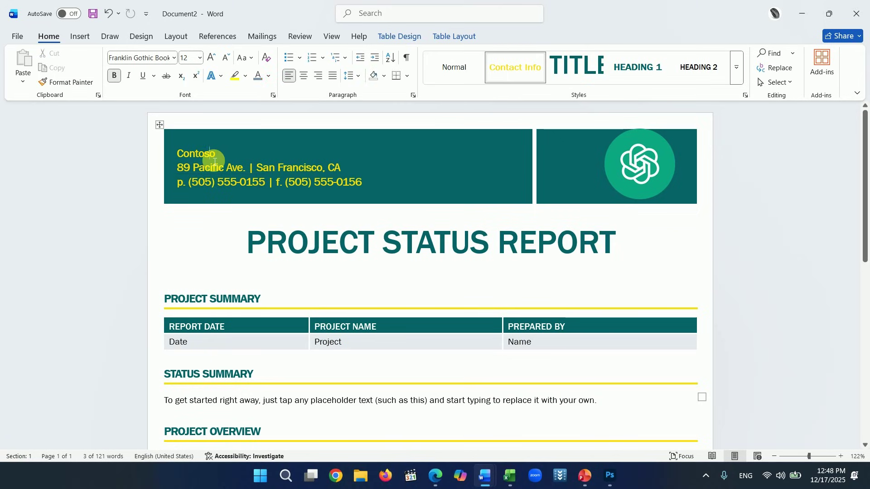
scroll(335, 227, "down", 2)
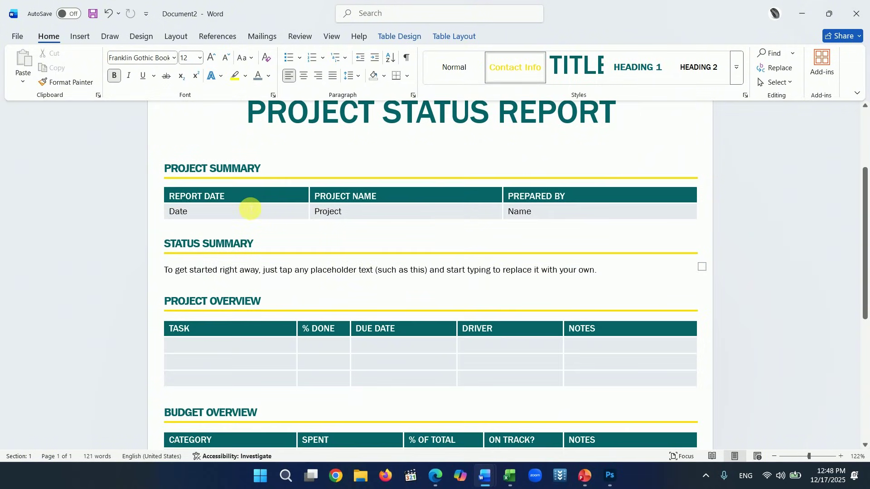
scroll(435, 221, "down", 3)
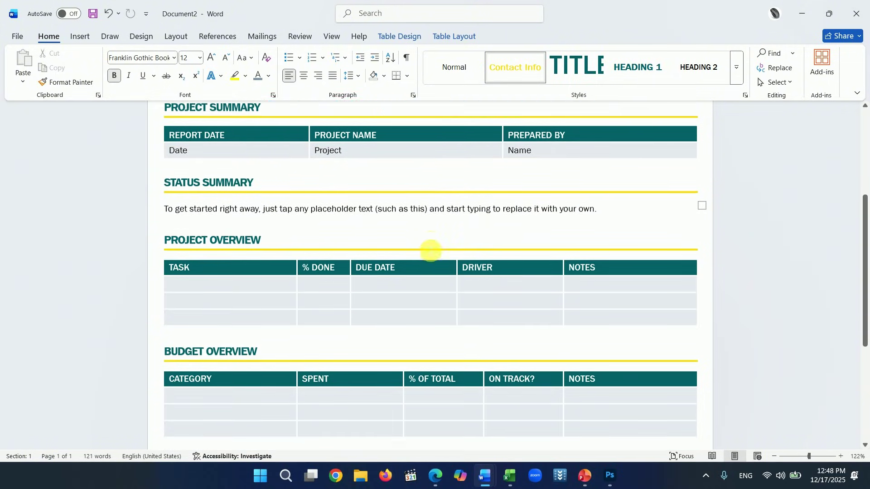
scroll(433, 248, "down", 3)
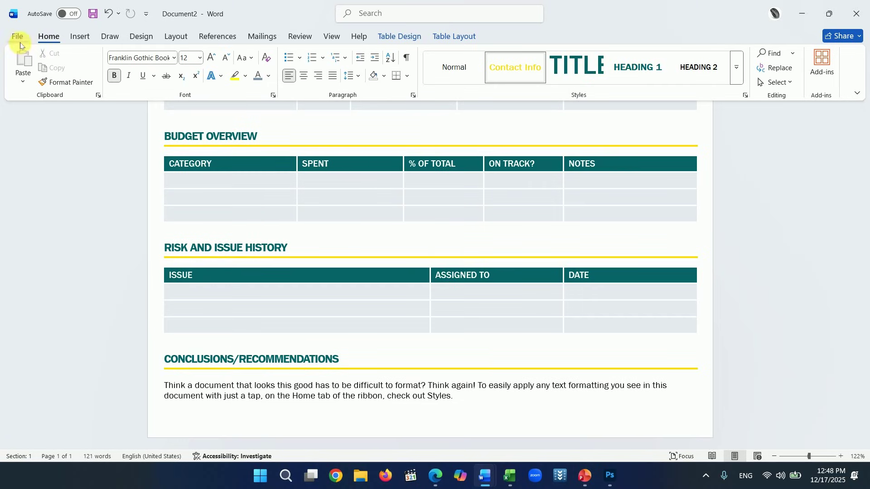
- Search online templates for 'report' and create Document3 from the Employee status report template
left_click(18, 36)
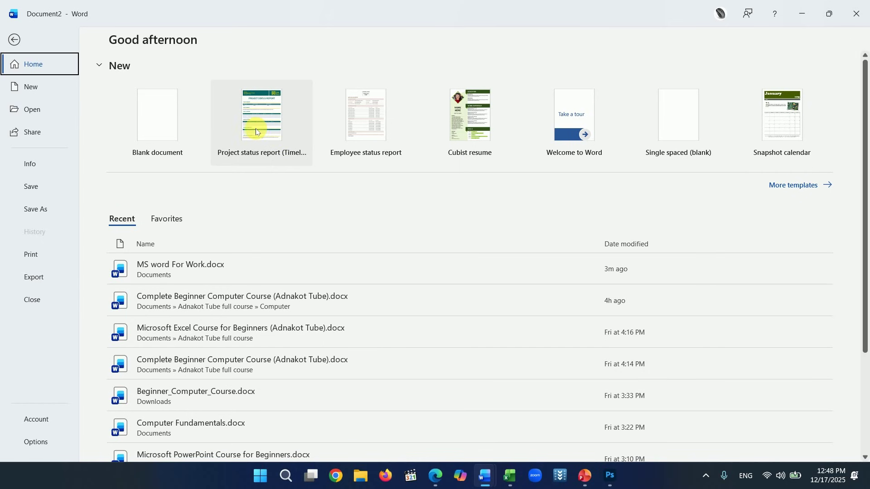
left_click(791, 187)
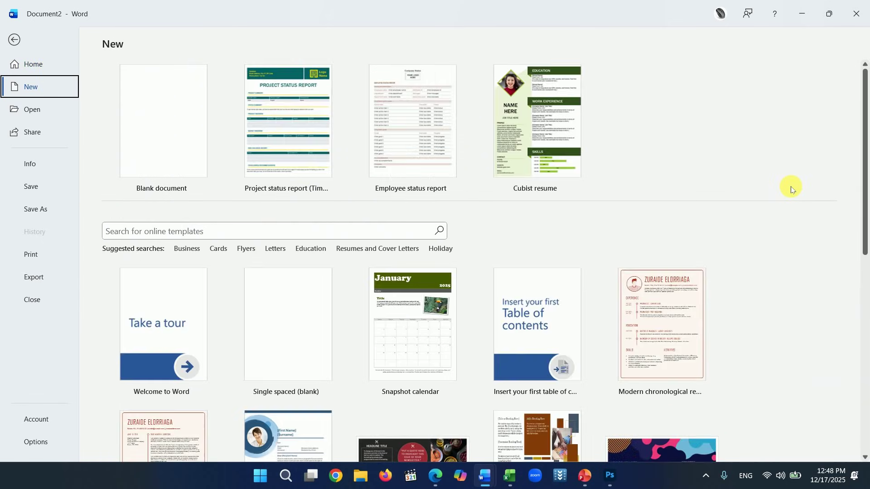
scroll(346, 214, "down", 1)
left_click(236, 182)
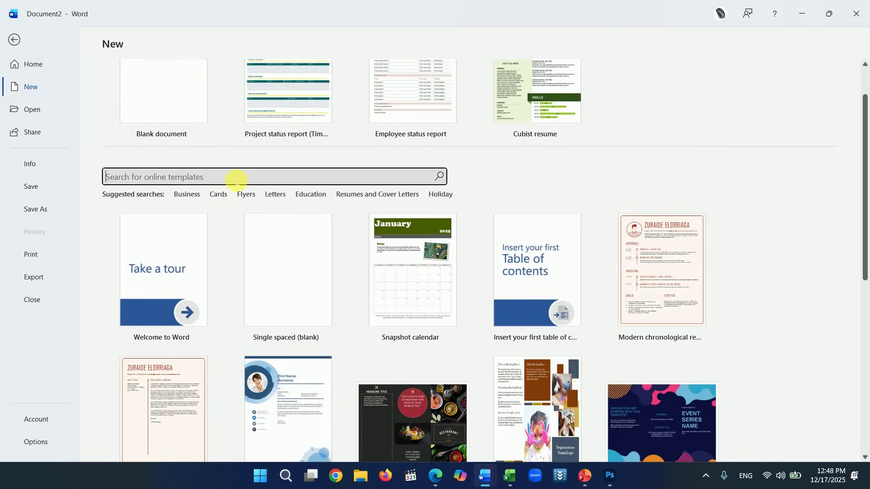
type("report")
key("Return")
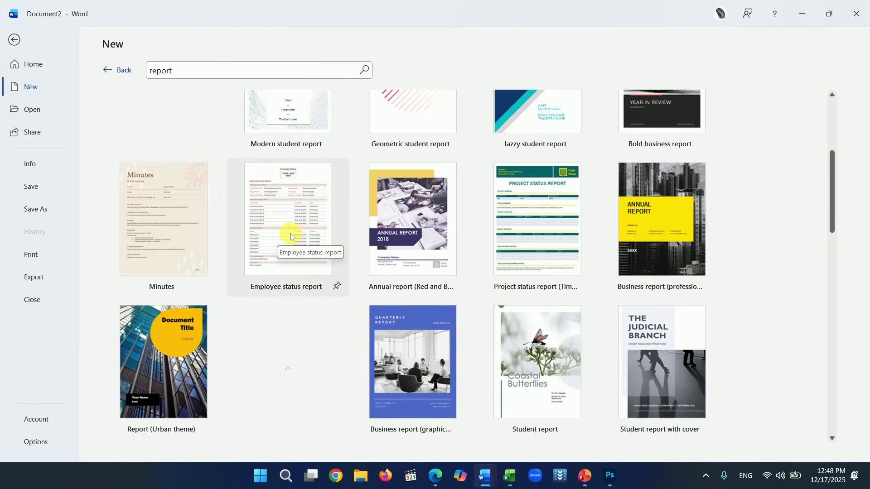
left_click(294, 209)
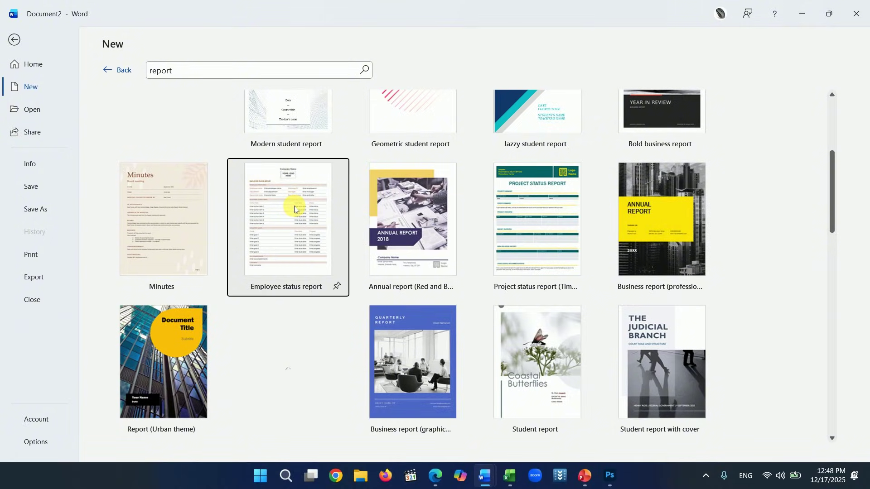
left_click(504, 217)
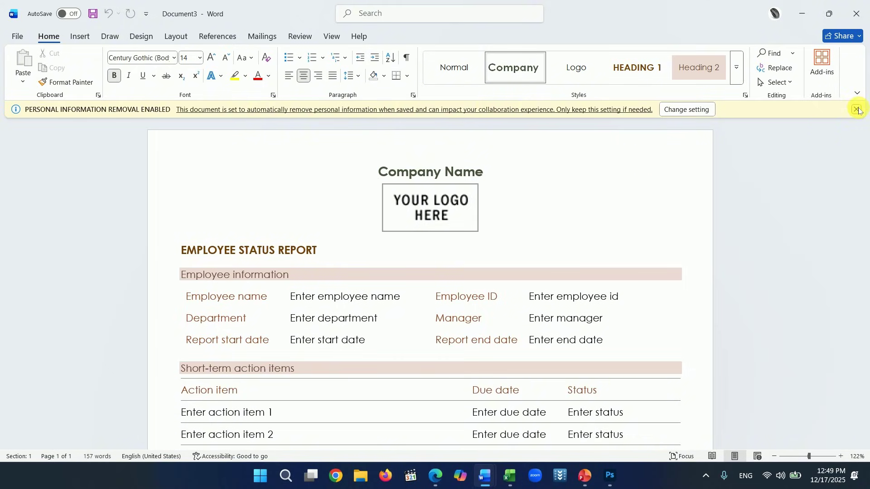
- Dismiss the info bar and replace Company Name with 'Adnakot Tube'
left_click(858, 110)
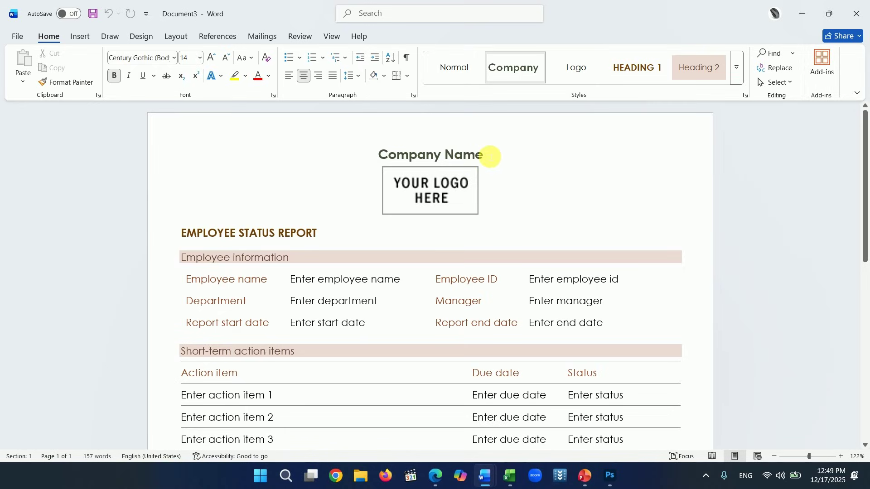
triple_click(487, 155)
type("Ad")
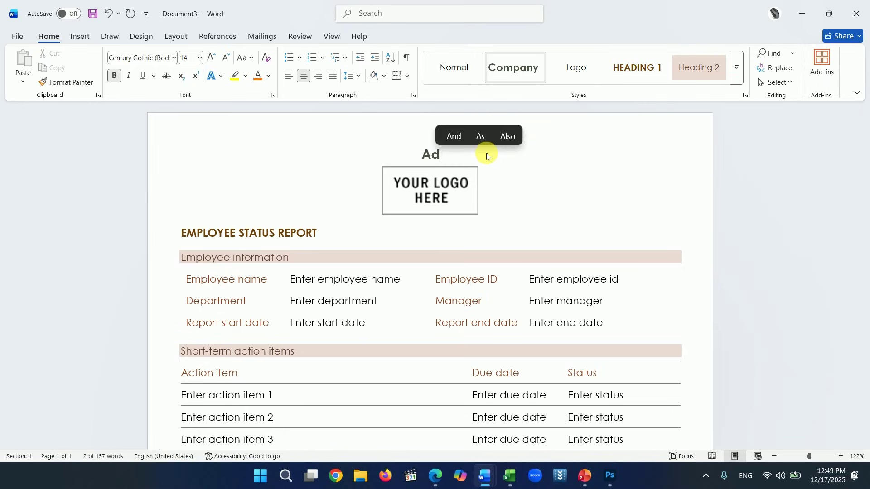
type("nakot Tube")
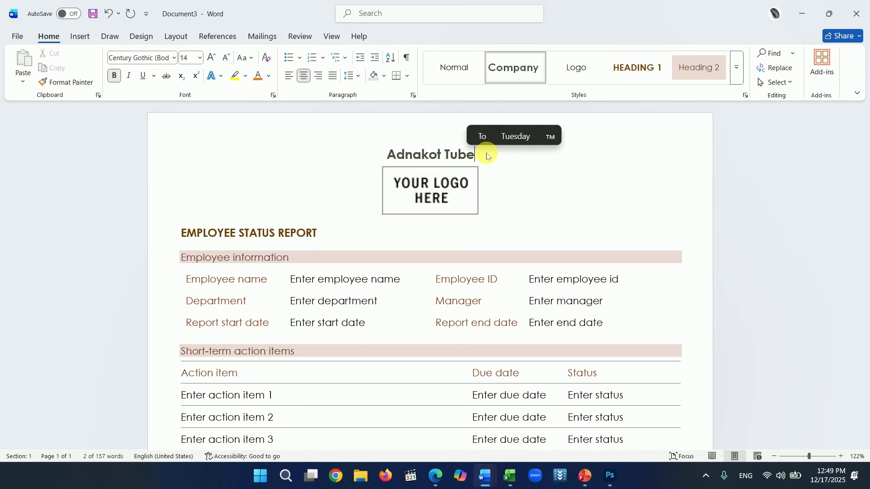
- Change the logo placeholder to the Ps picture 8zwro5ra.png from this device
left_click(445, 183)
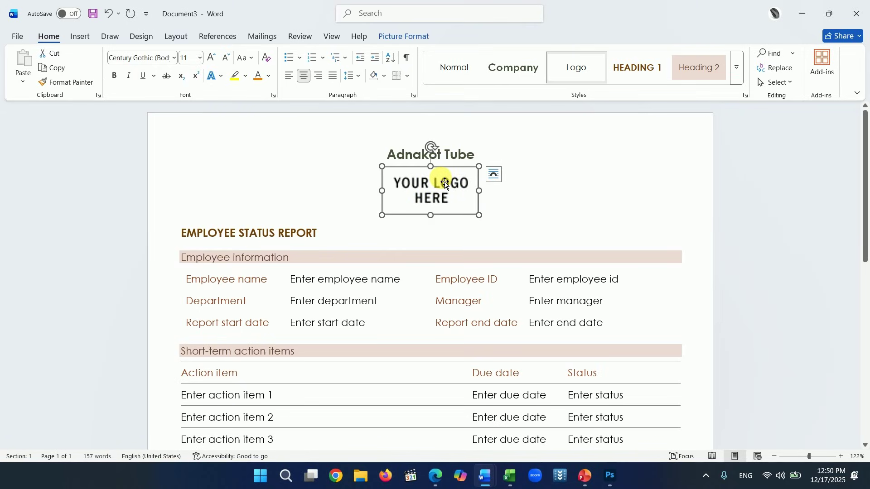
right_click(446, 184)
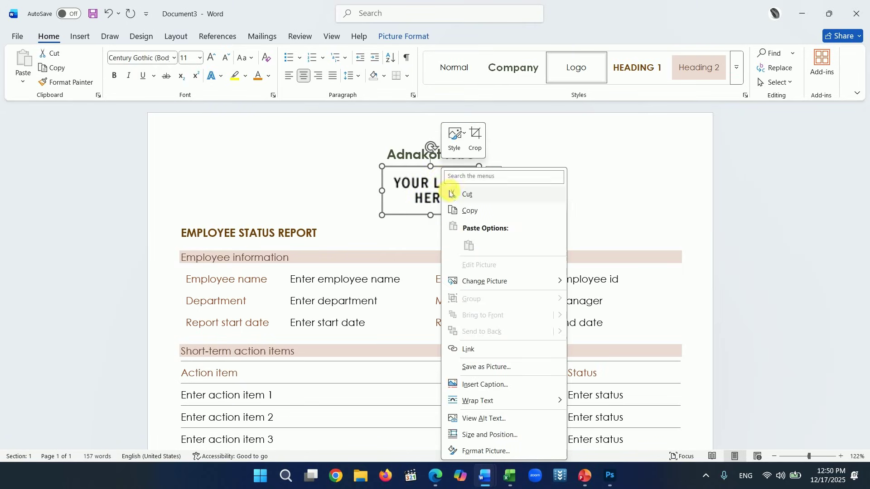
mouse_move(482, 283)
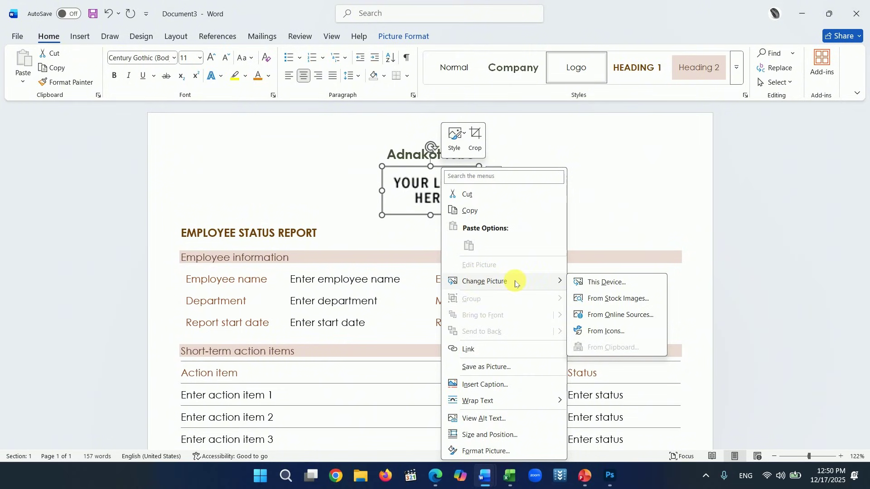
left_click(607, 282)
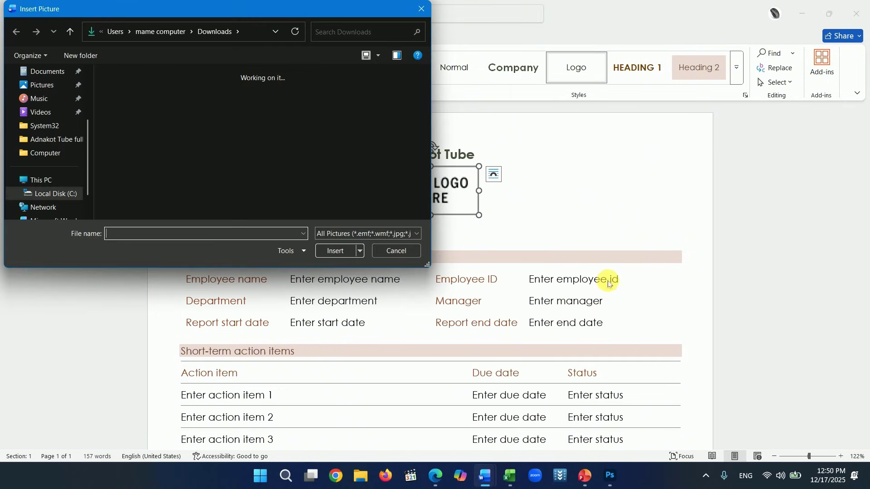
scroll(312, 132, "down", 2)
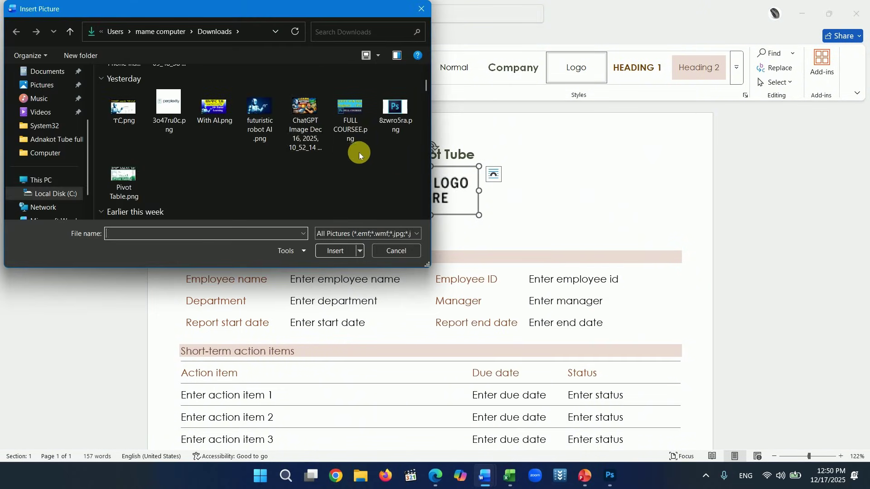
scroll(346, 154, "down", 3)
scroll(381, 156, "up", 3)
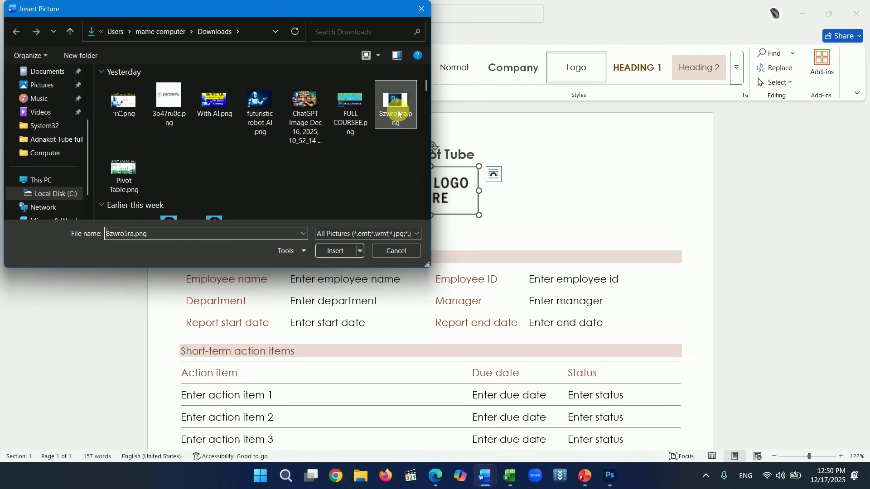
left_click(338, 251)
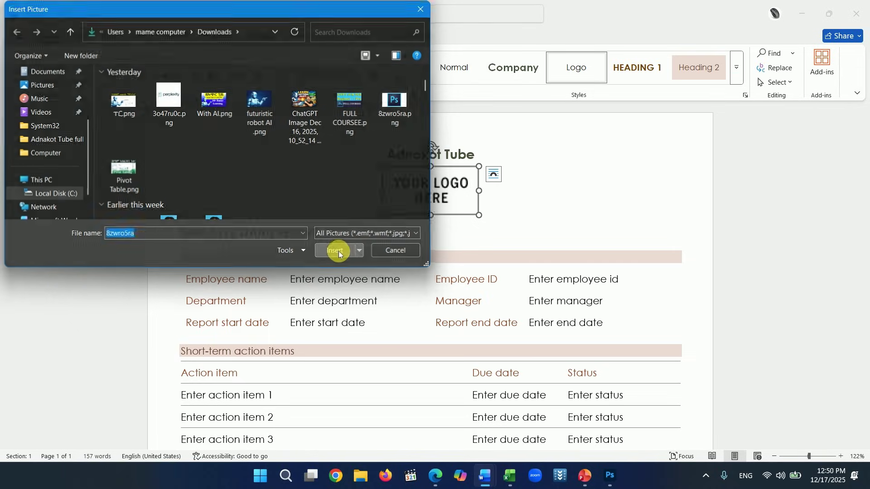
triple_click(535, 226)
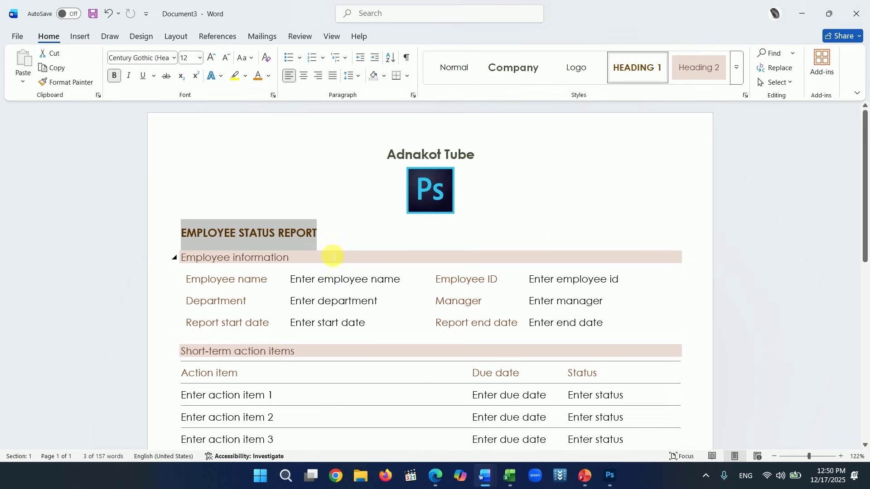
- Enter the employee's name and ID number under Employee information, then review the report
scroll(333, 257, "down", 1)
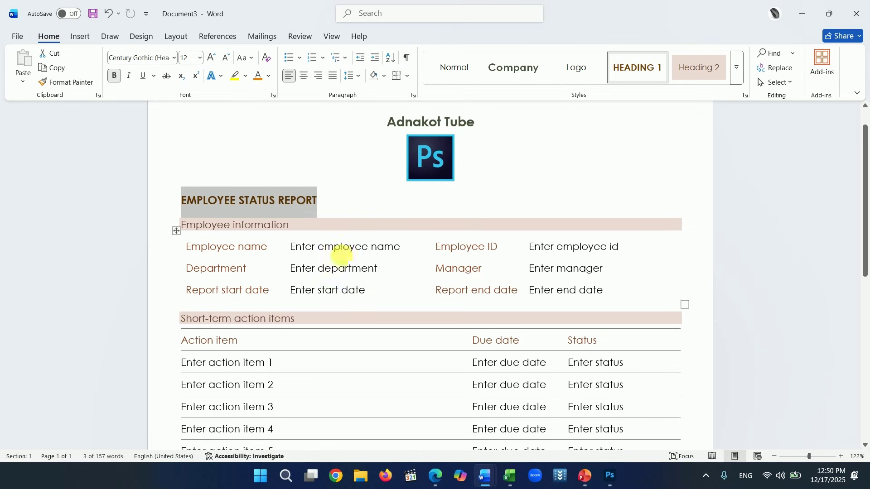
left_click(354, 255)
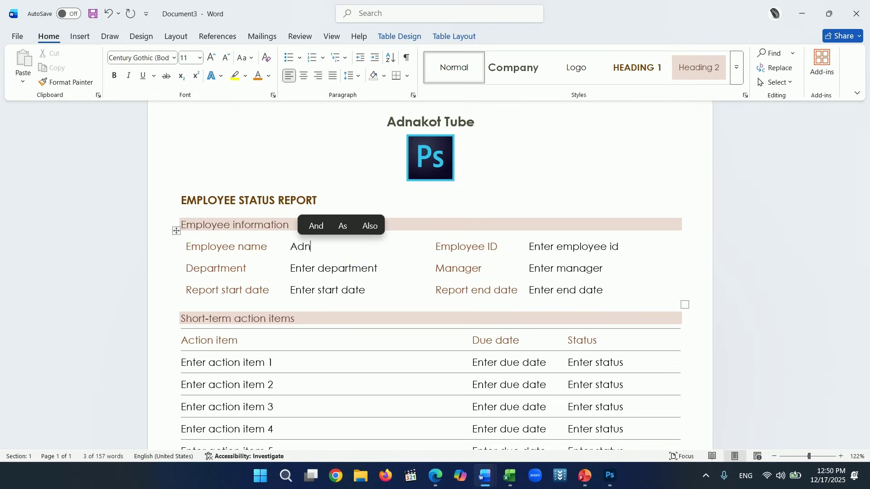
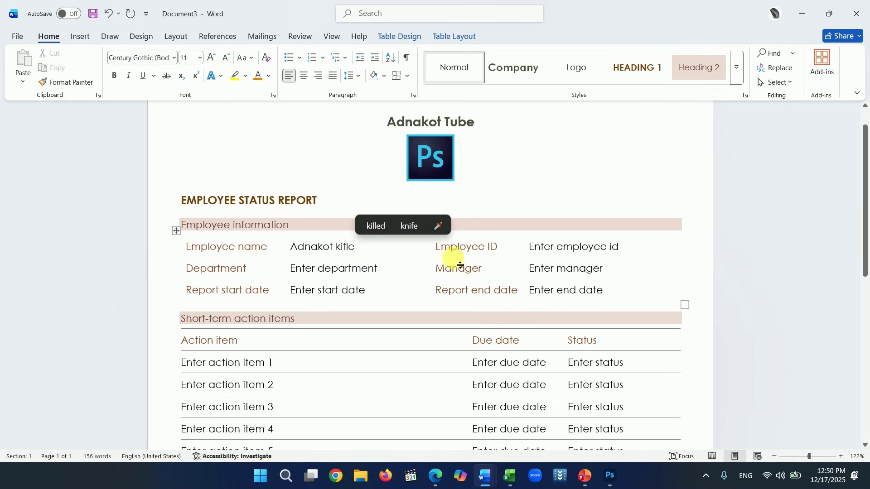
left_click(550, 248)
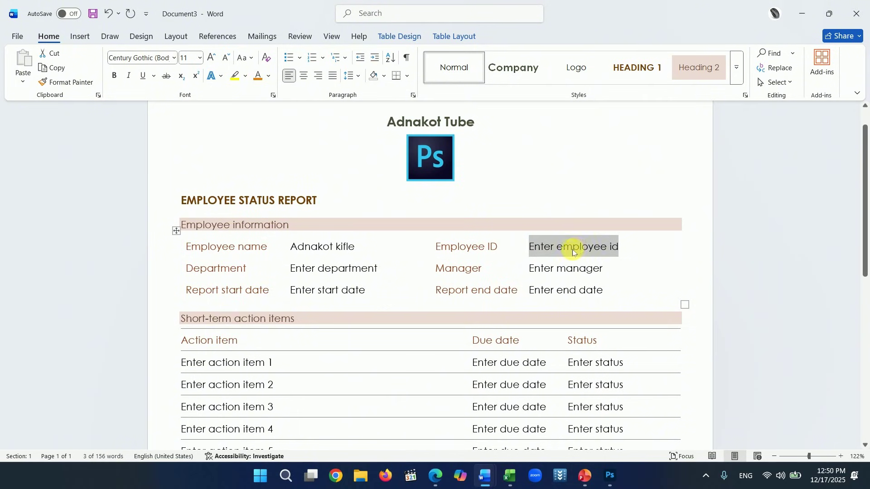
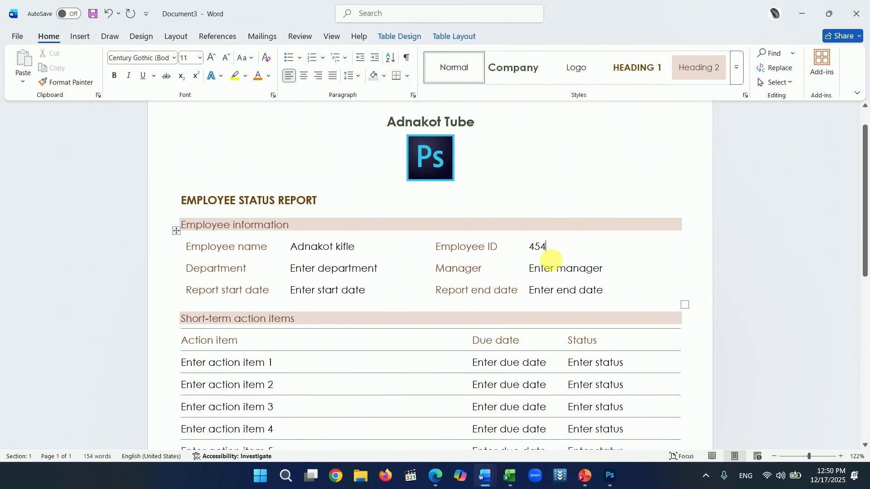
scroll(553, 271, "down", 3)
scroll(337, 283, "down", 4)
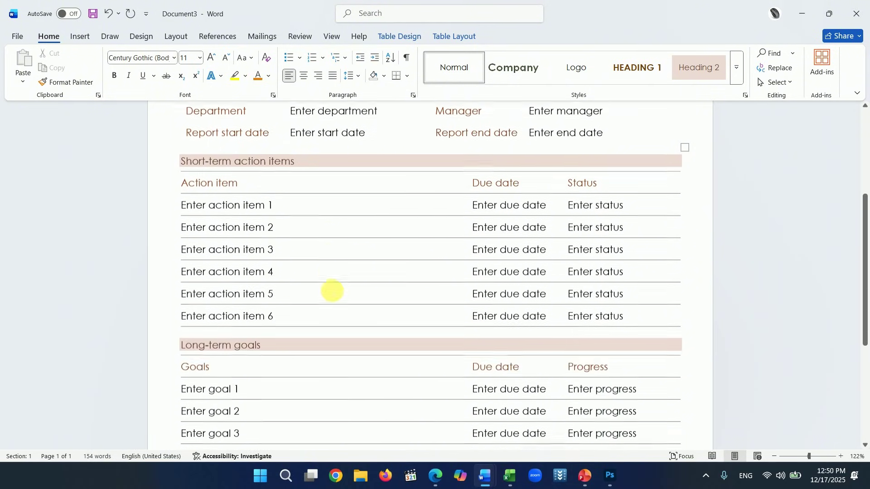
scroll(450, 312, "down", 3)
scroll(441, 304, "up", 10)
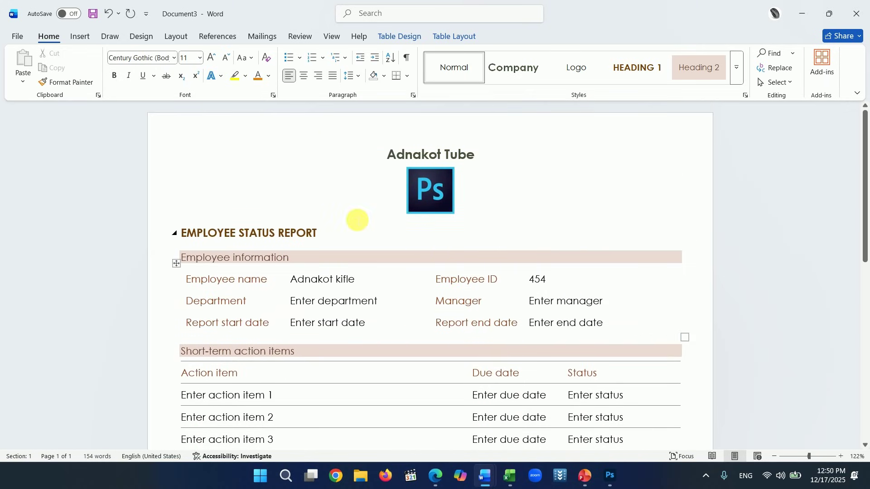
scroll(561, 311, "down", 15)
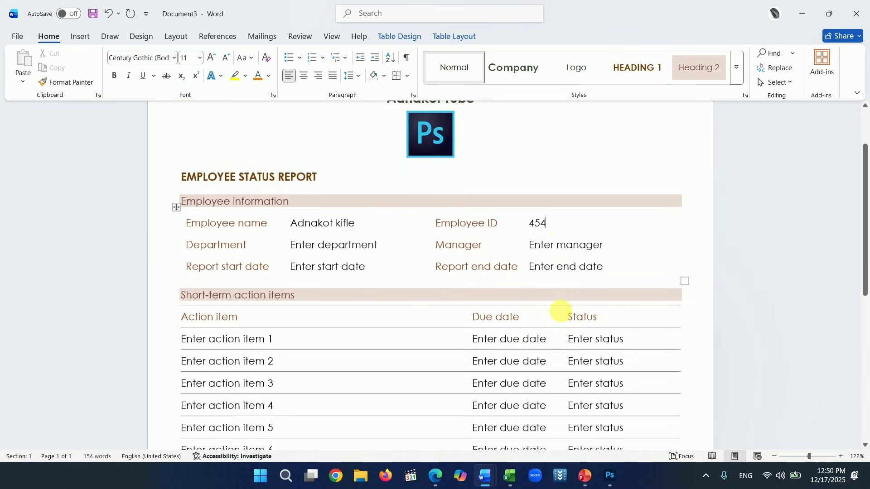
scroll(570, 323, "down", 2)
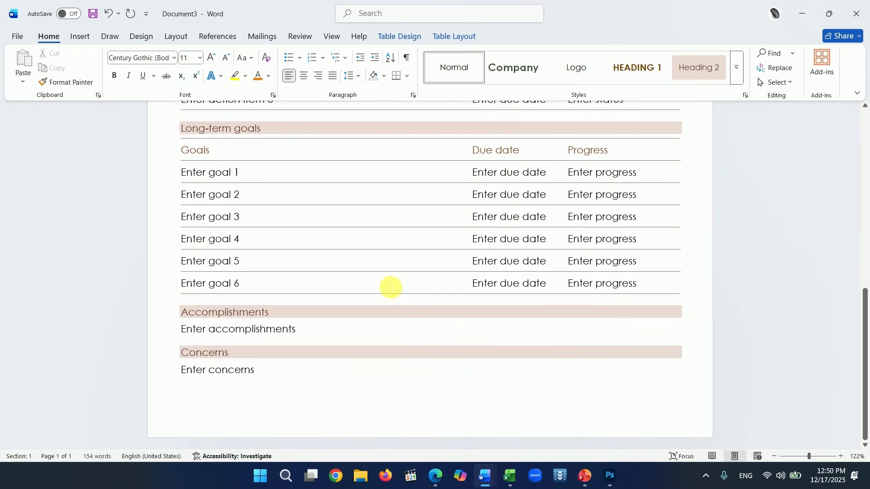
scroll(388, 297, "up", 6)
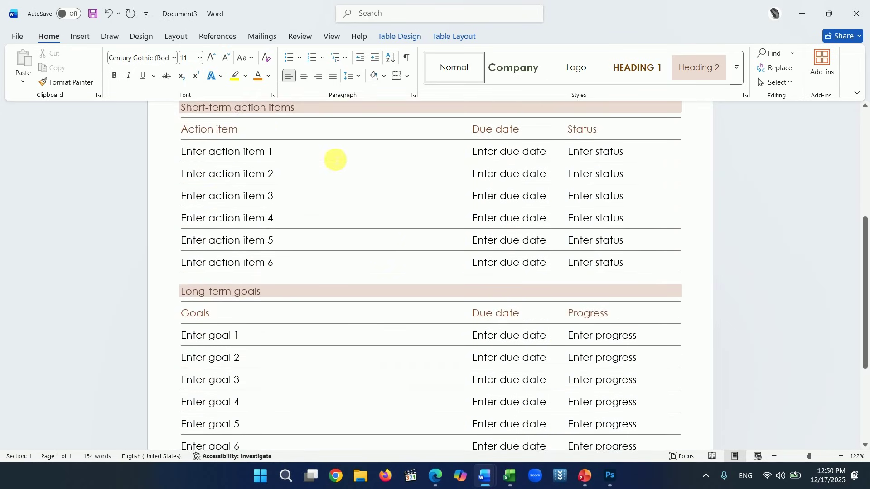
- Search online templates for 'invoice' and create Document4 from Service invoice (simple lines design)
left_click(26, 39)
left_click(45, 87)
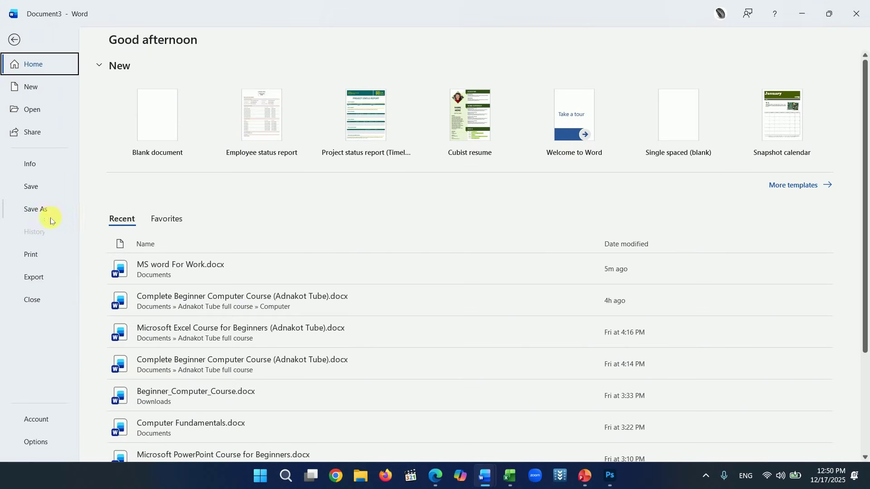
left_click(236, 231)
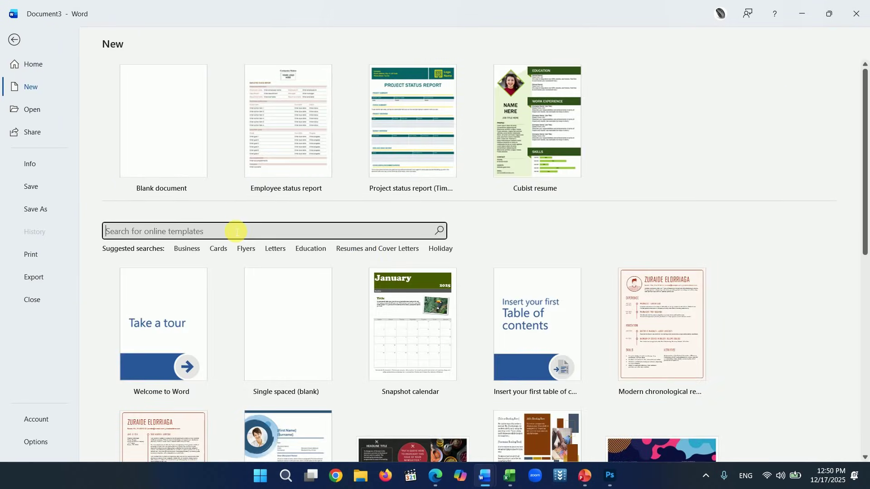
type("invoice")
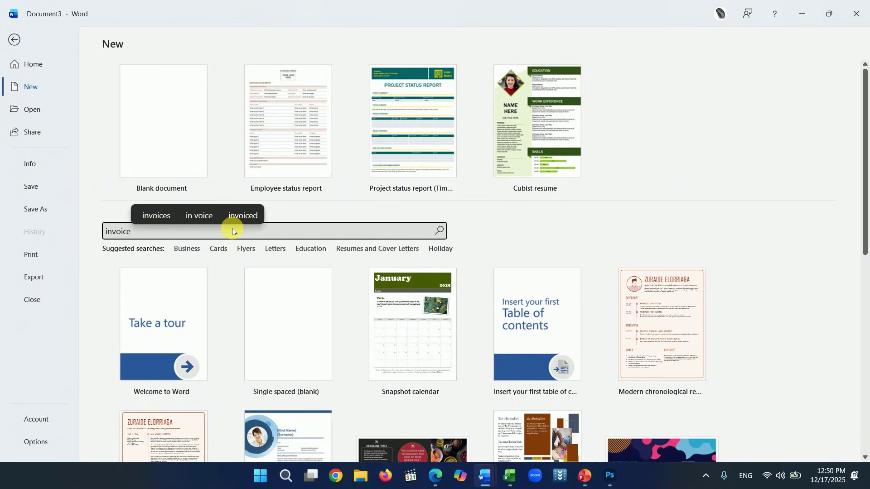
key("Return")
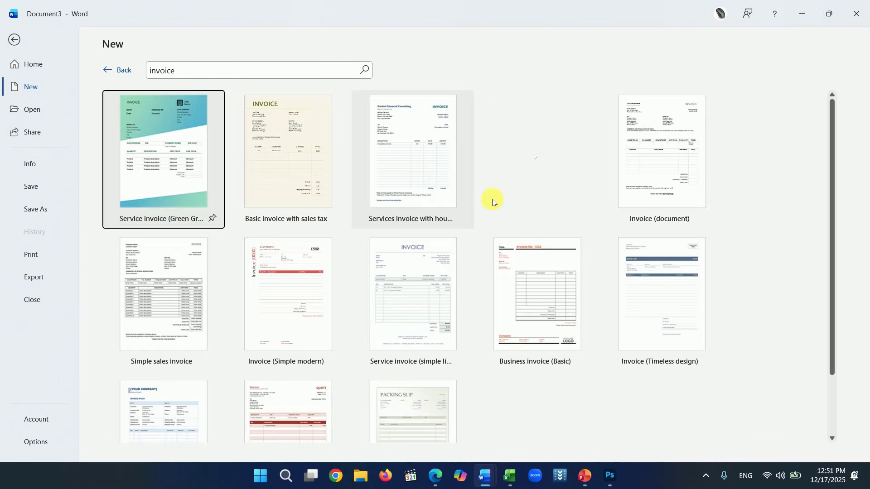
scroll(579, 208, "down", 2)
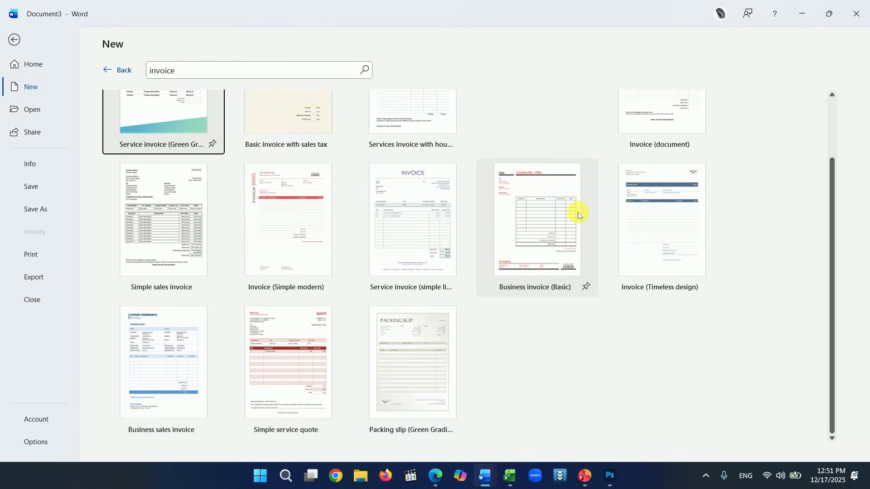
scroll(579, 299, "up", 1)
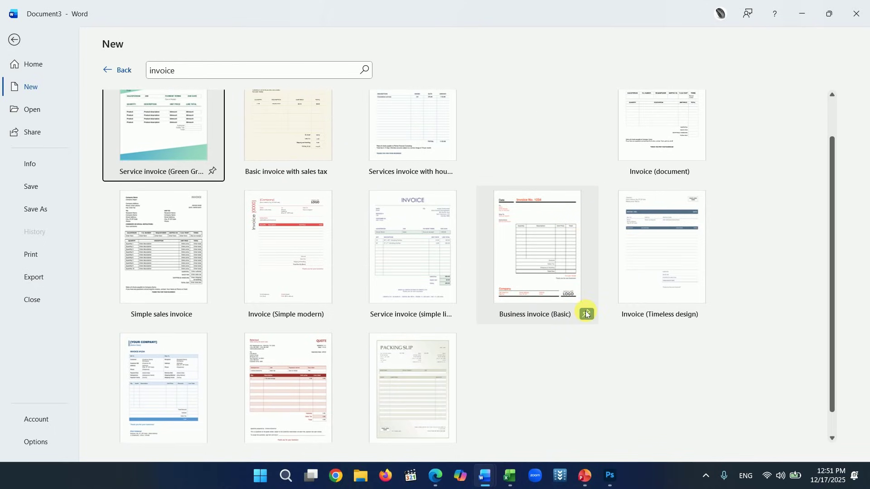
left_click(410, 236)
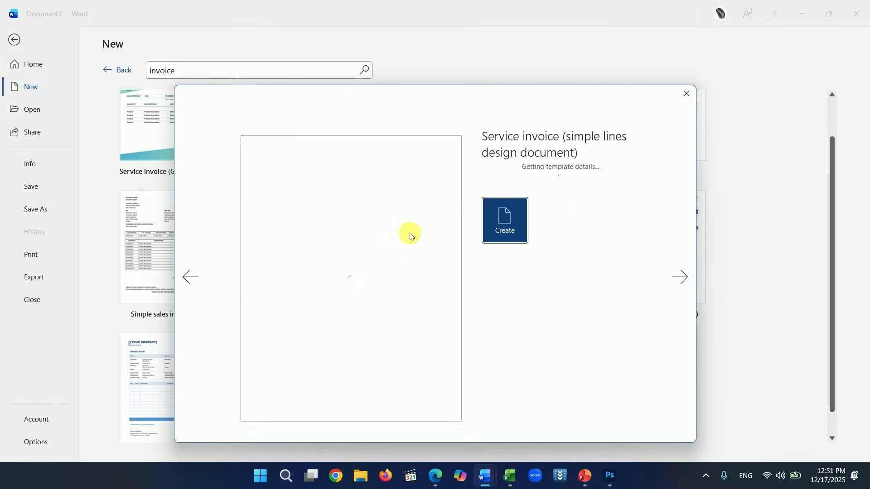
left_click(510, 226)
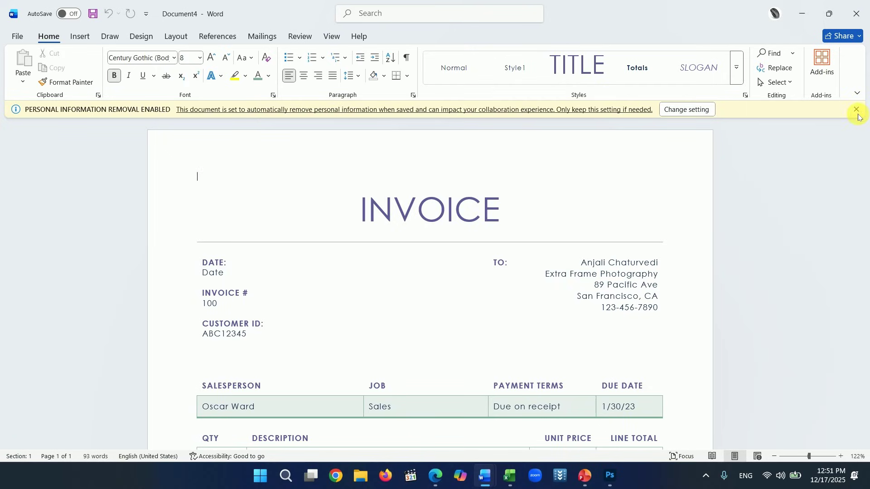
- Dismiss the personal-information removal notice and scroll through the new invoice's item table
left_click(855, 110)
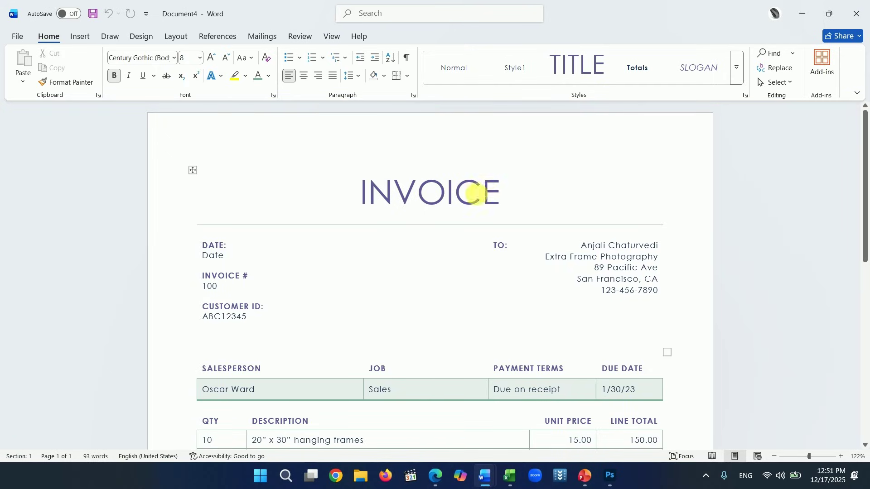
scroll(474, 194, "down", 1)
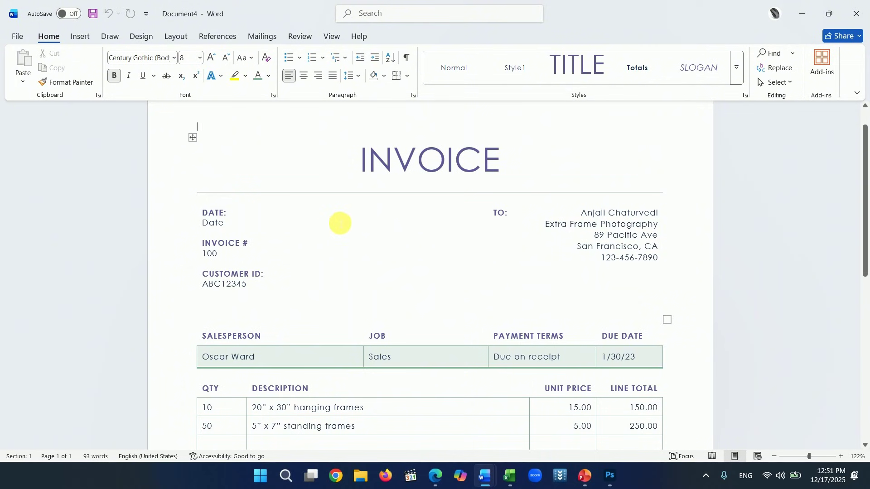
scroll(466, 239, "down", 3)
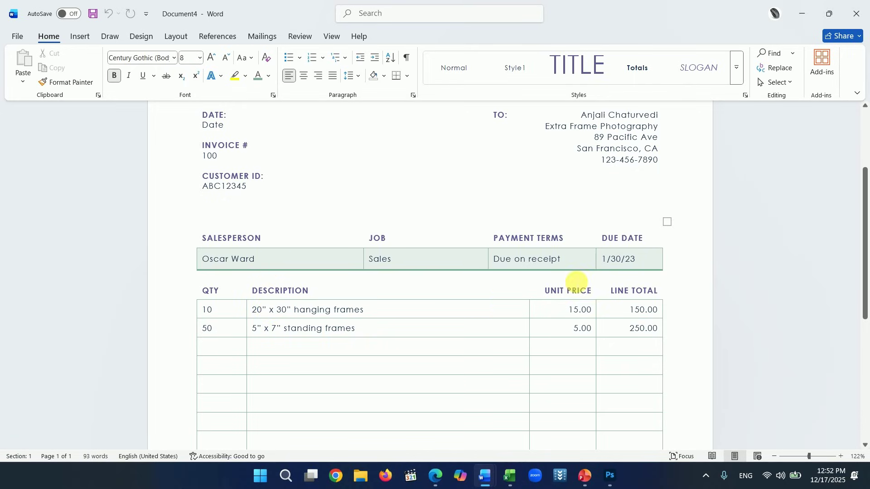
scroll(574, 285, "down", 2)
left_click(582, 234)
scroll(585, 241, "down", 6)
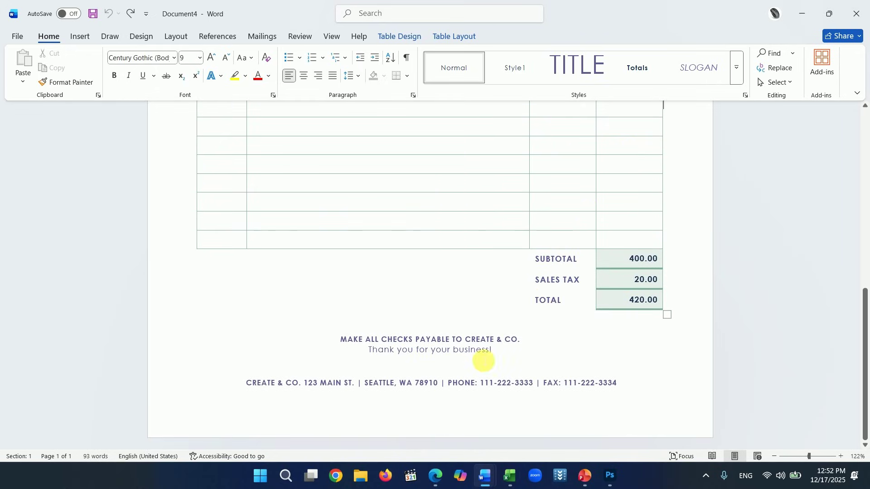
scroll(423, 258, "up", 12)
- Search the online template gallery for 'resume'
key("alt+f")
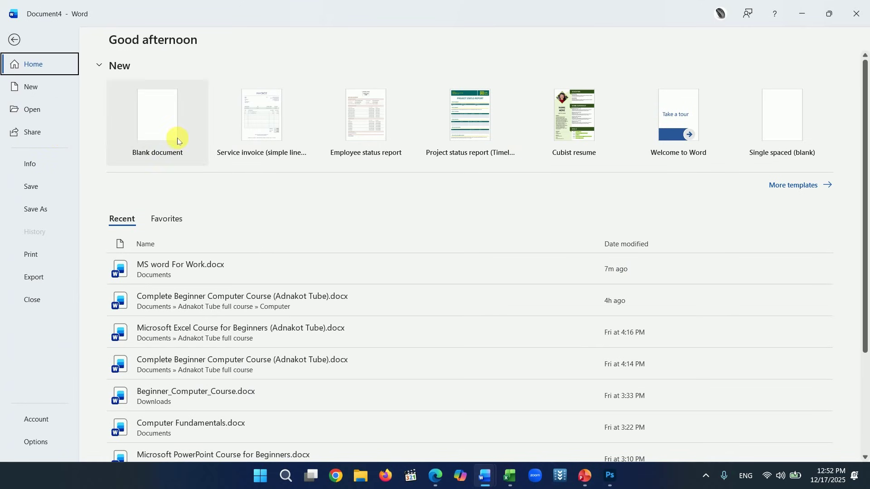
left_click(780, 182)
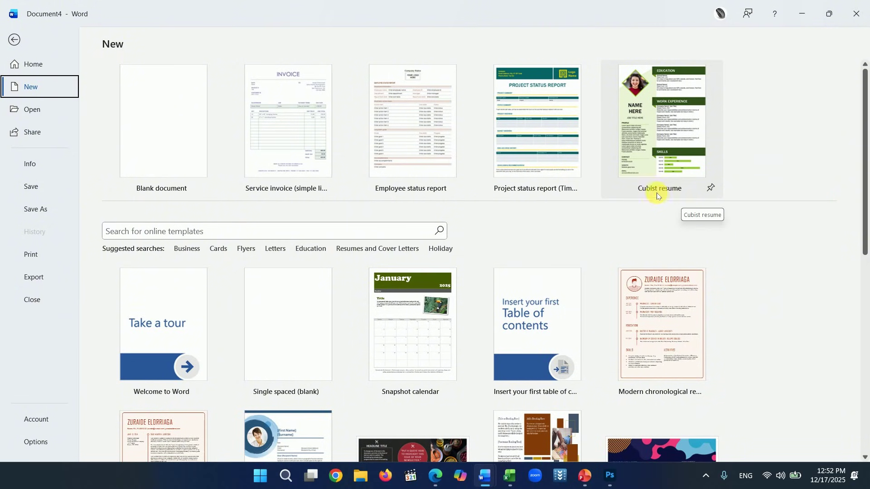
scroll(589, 163, "down", 1)
left_click(159, 205)
type("resume")
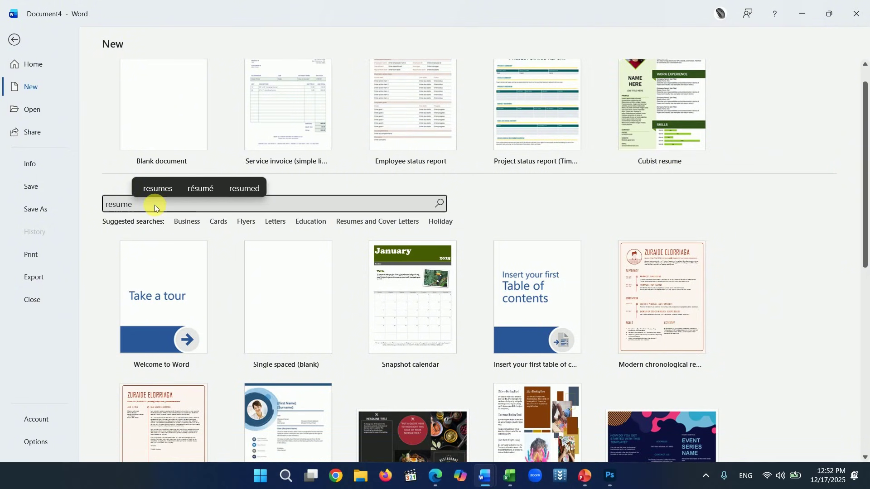
key("Return")
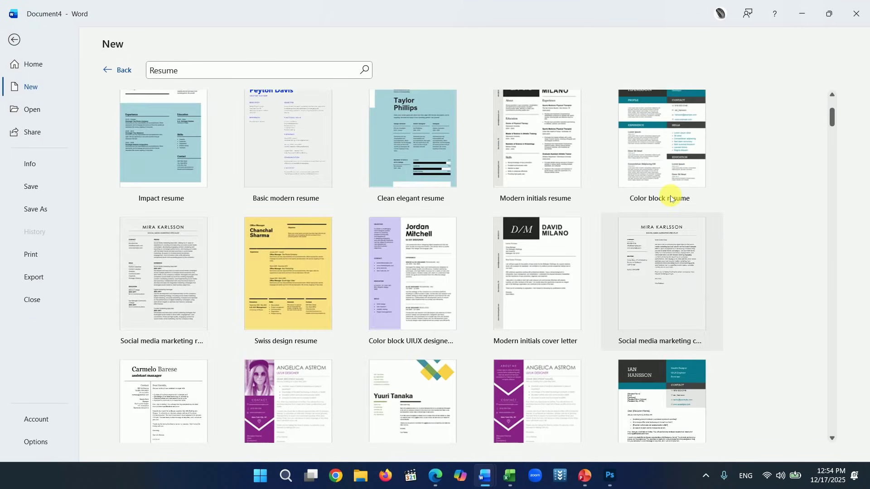
- Create a new document from the Playful business resume template and scroll through it
scroll(667, 196, "down", 6)
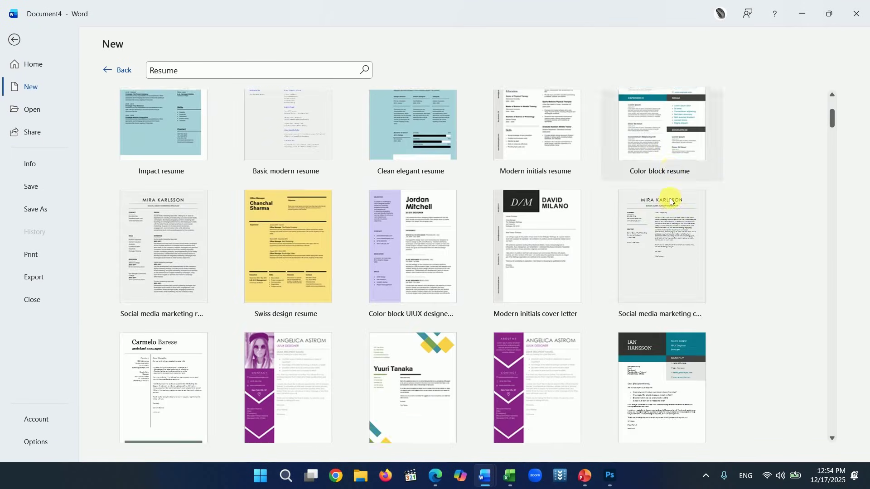
scroll(671, 206, "down", 4)
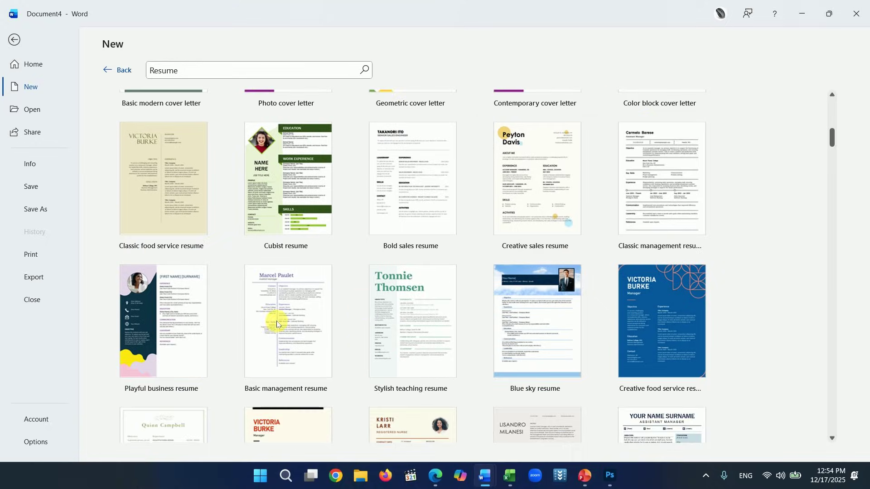
left_click(184, 319)
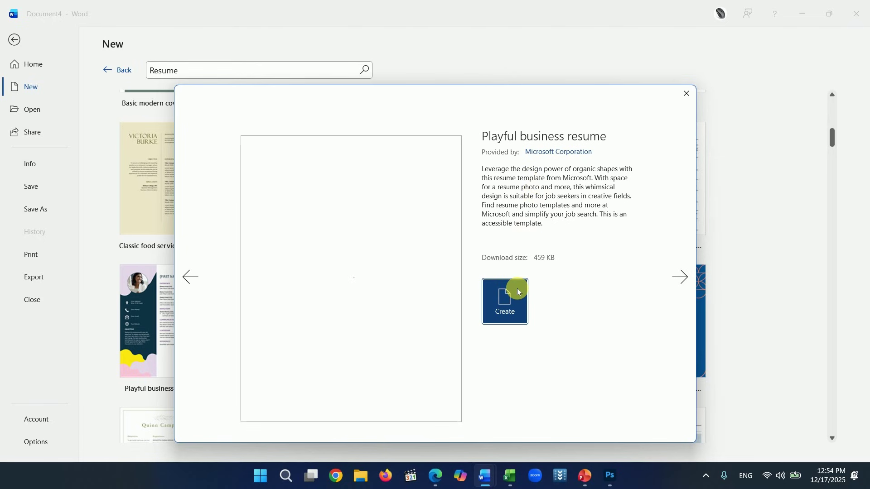
left_click(519, 292)
scroll(520, 254, "down", 2)
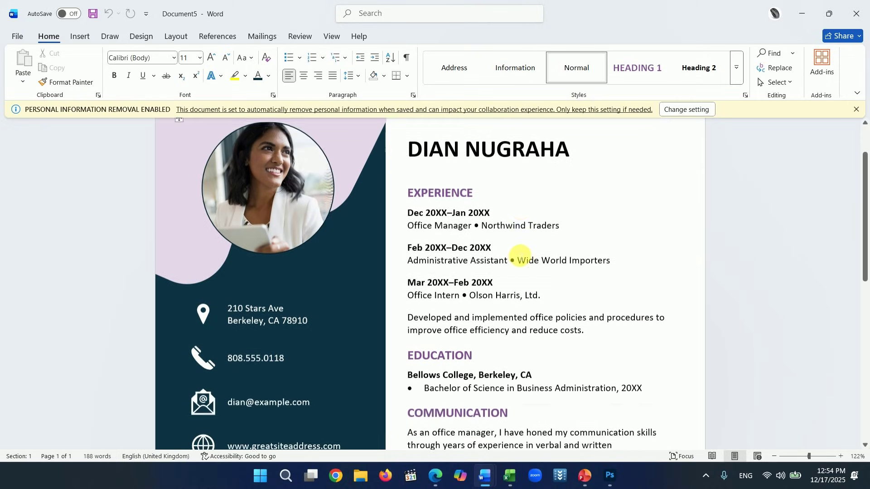
scroll(575, 286, "down", 5)
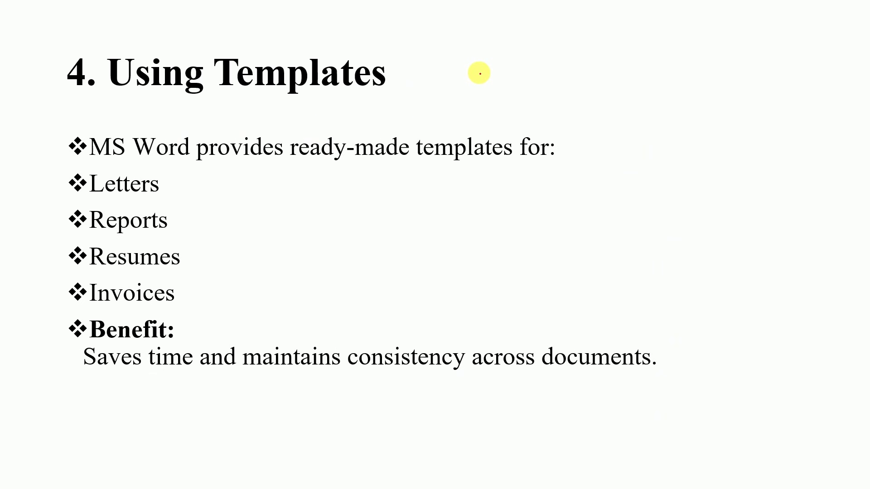
- Draw a red freehand annotation across the Using Templates slide, then advance to the blank slide
mouse_move(480, 74)
left_mouse_down()
mouse_move(609, 103)
mouse_move(653, 219)
mouse_move(690, 397)
mouse_move(599, 413)
left_mouse_up()
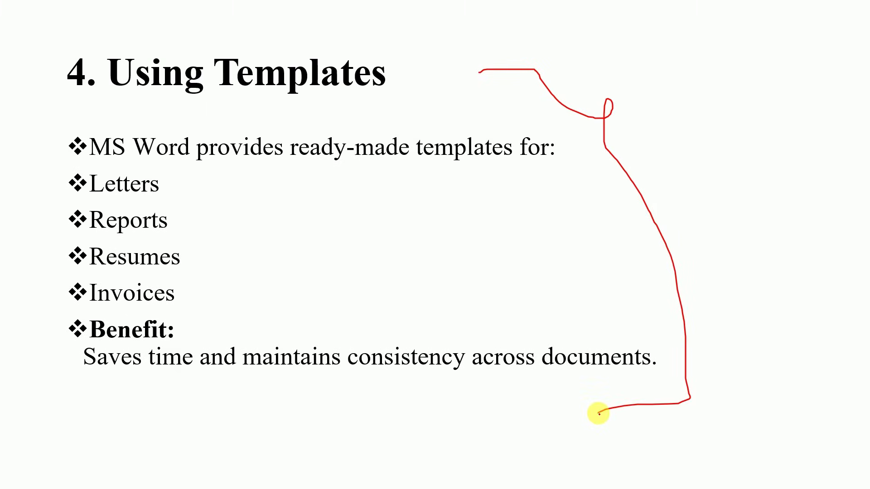
key("Right")
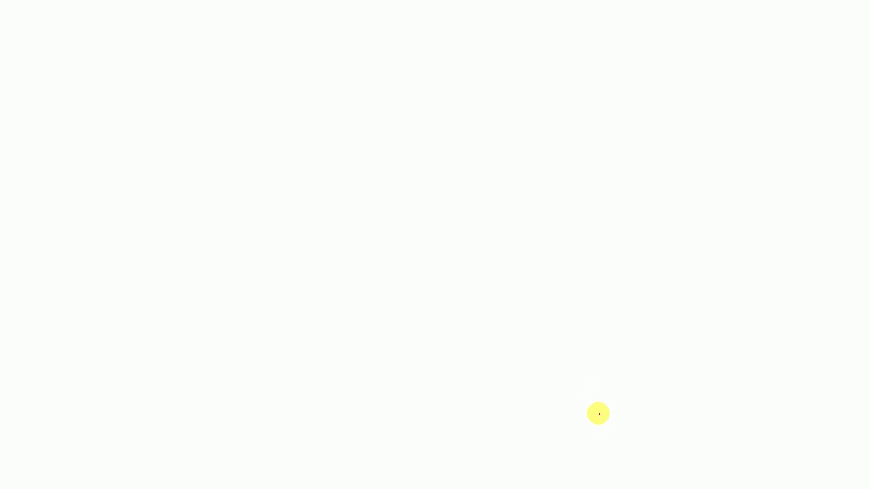
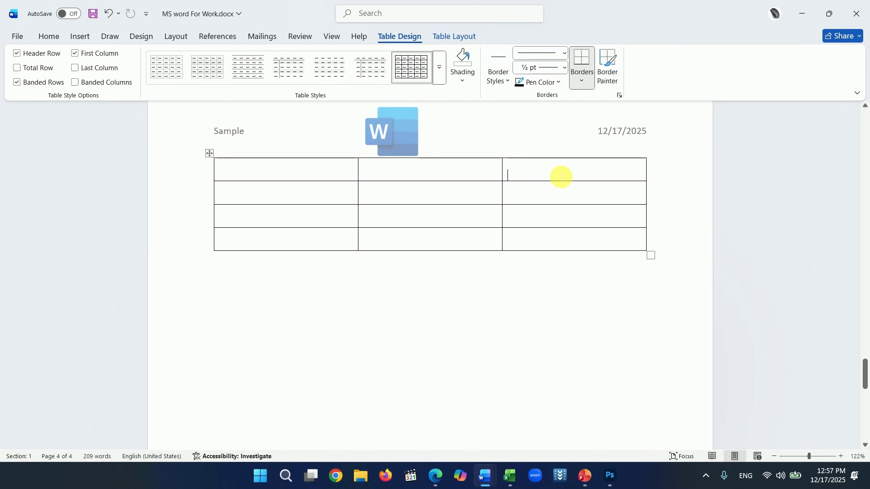
- Undo the previous table and insert a new 7-column, 10-row table below the header
key("ctrl+z")
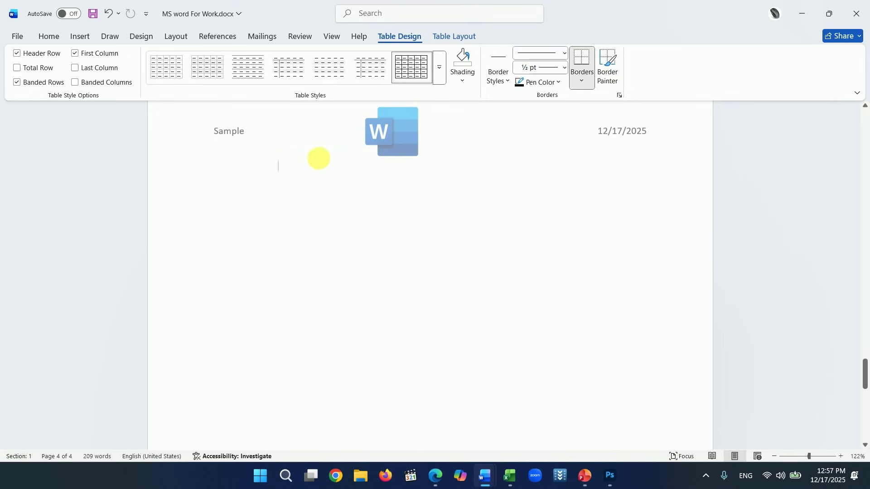
left_click(87, 43)
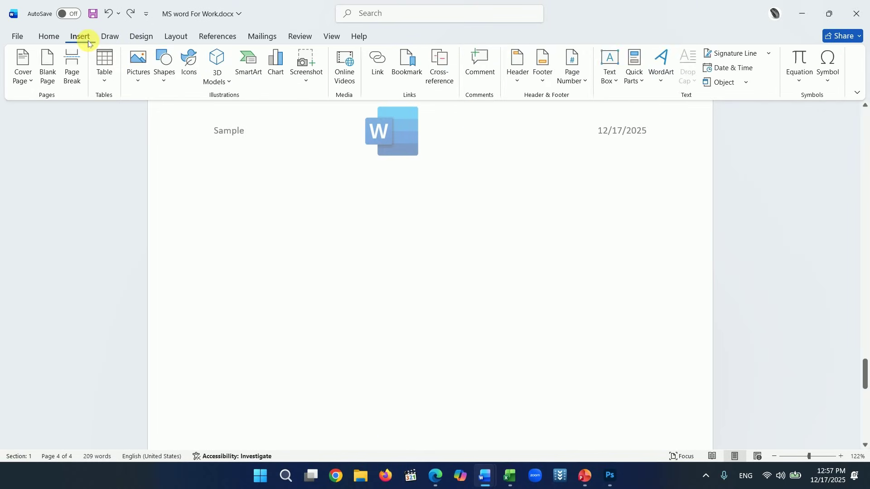
left_click(107, 83)
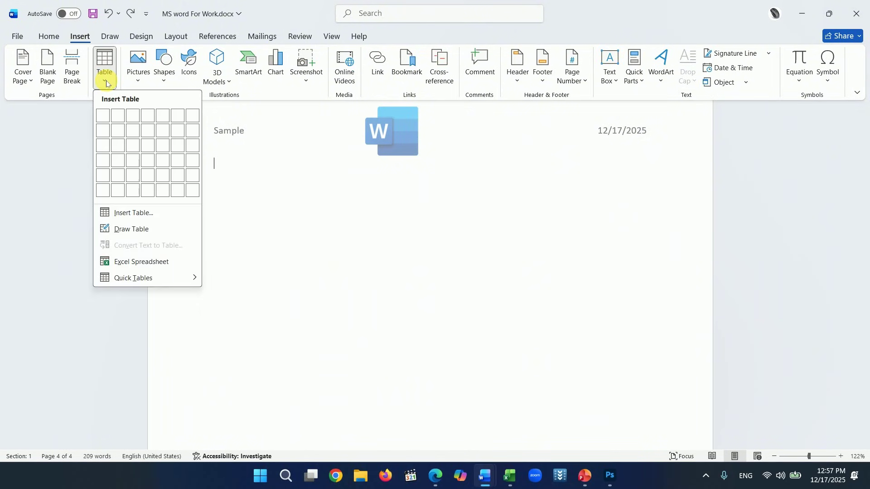
left_click(132, 214)
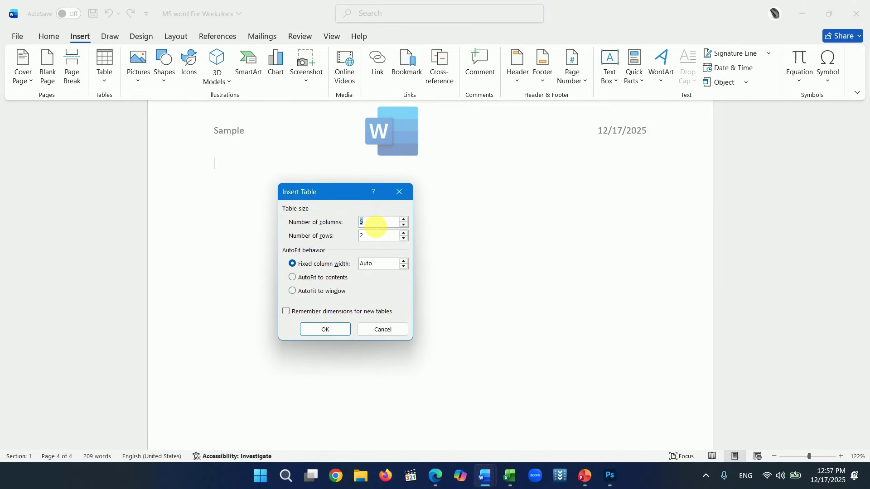
type("7")
left_click(327, 330)
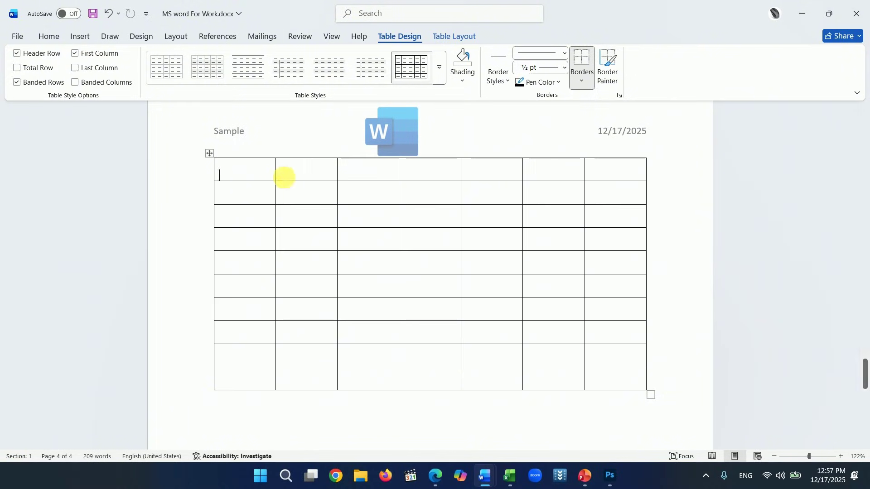
- Type dfdsg, dg, sgsgsaf and dsdsafaf into the first four header cells
type("dfdsg")
left_click(307, 178)
type("dg")
left_click(363, 171)
type("s")
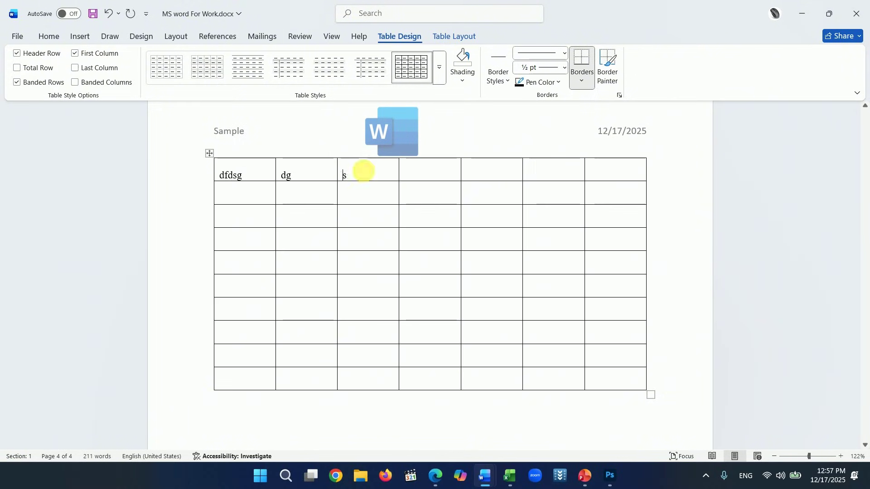
type("gsgsaf")
left_click(454, 175)
type("dsdsaf")
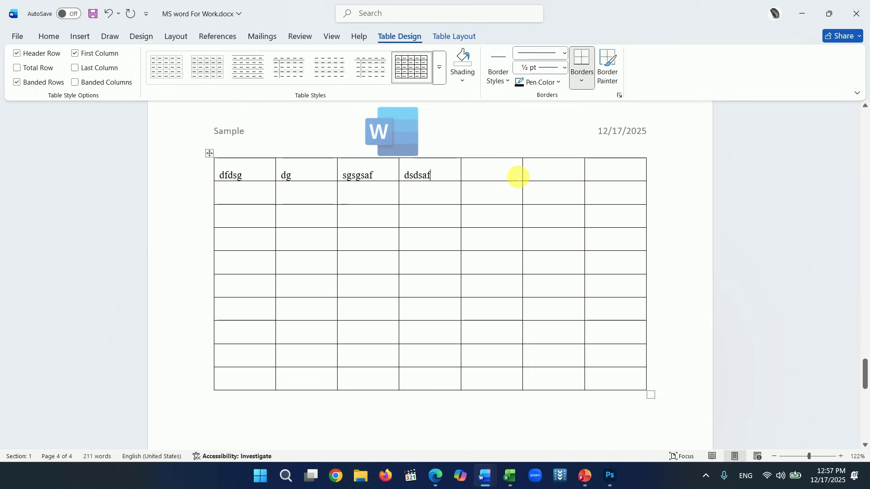
type("af")
- Fill the remaining header cells with dfgdfhdfhfd, hgfhfgh and afada
left_click(561, 172)
type("hgfhfgh")
left_click(521, 171)
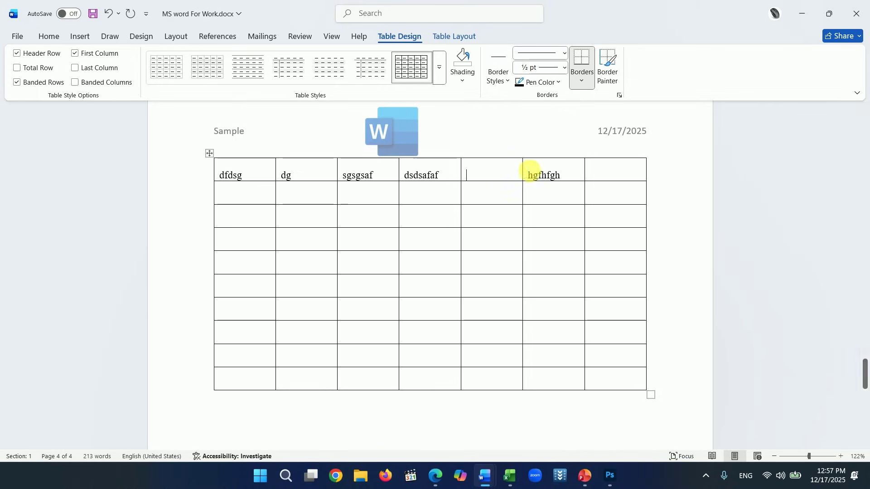
type("dfgdfhdfhfd")
left_click(617, 177)
type("a")
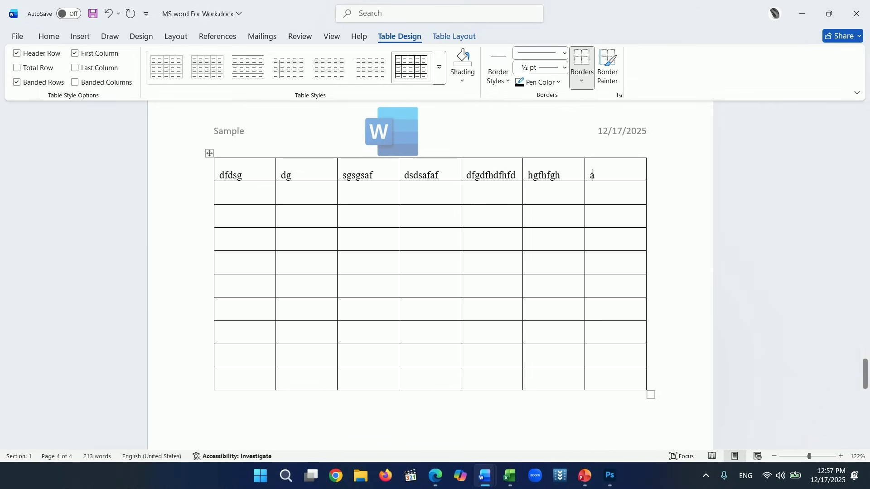
type("fada")
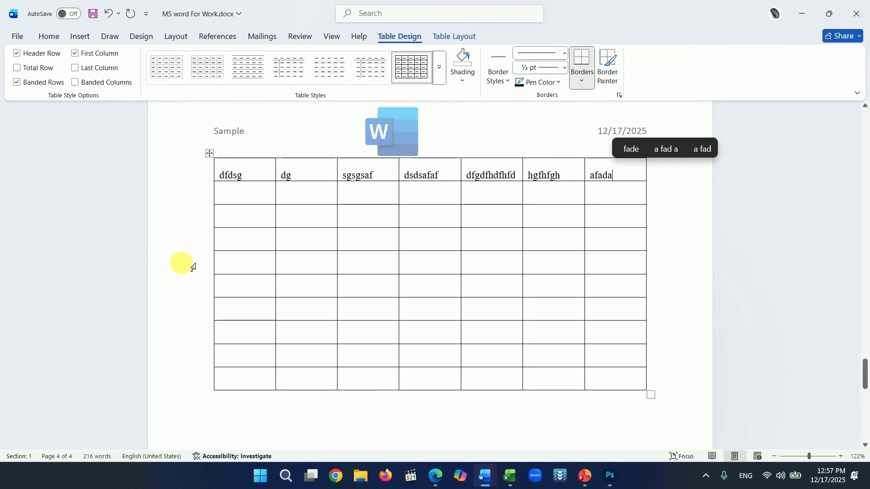
left_click(192, 267)
left_click(349, 356)
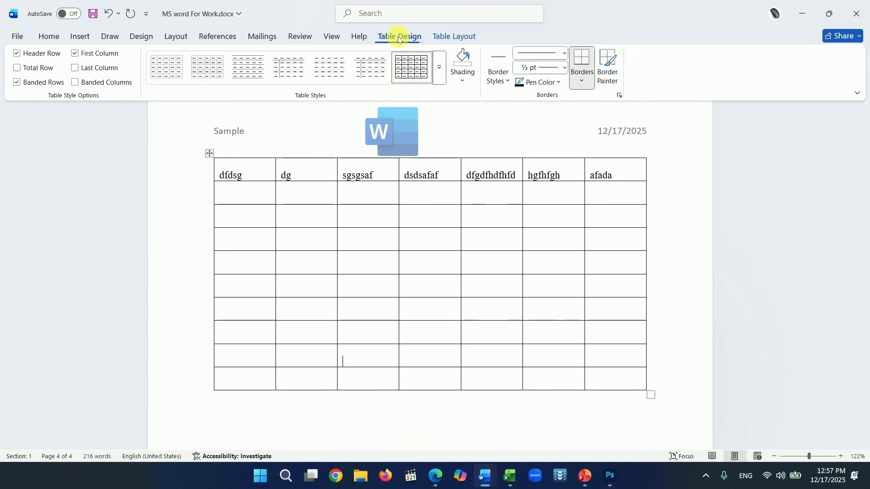
- Try blue, purple and orange table styles, settling on the teal banded grid style
left_click(439, 68)
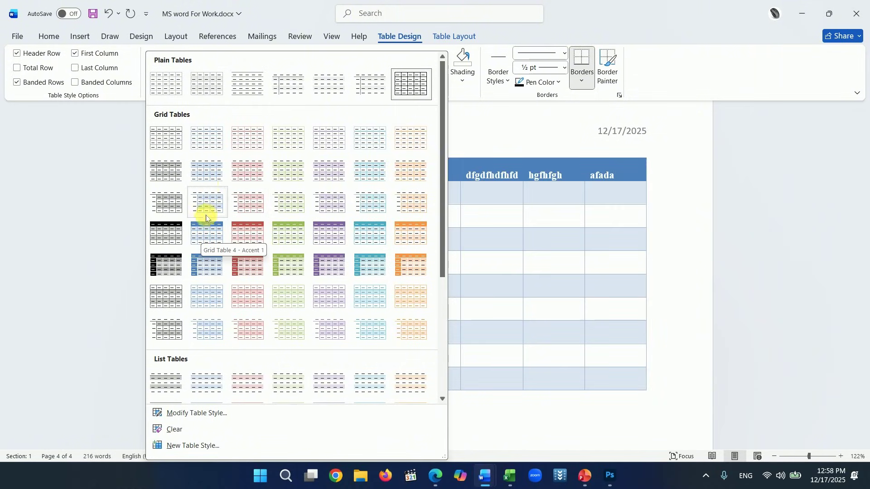
left_click(213, 177)
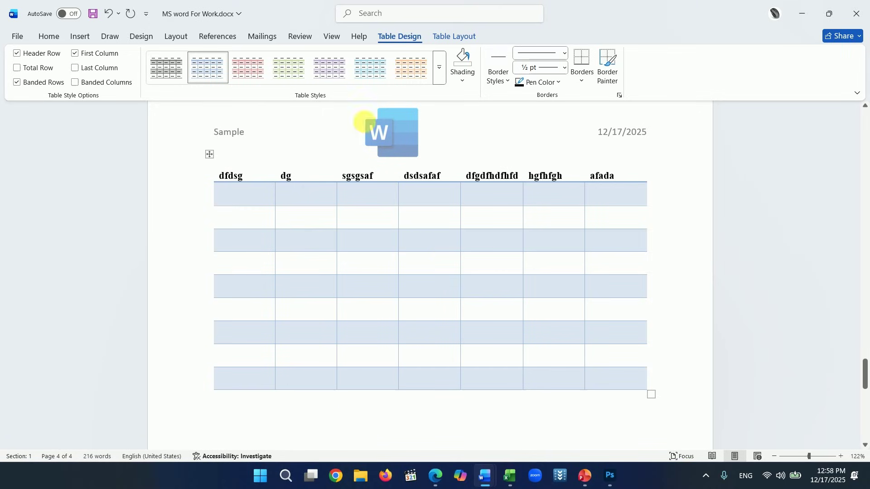
left_click(340, 74)
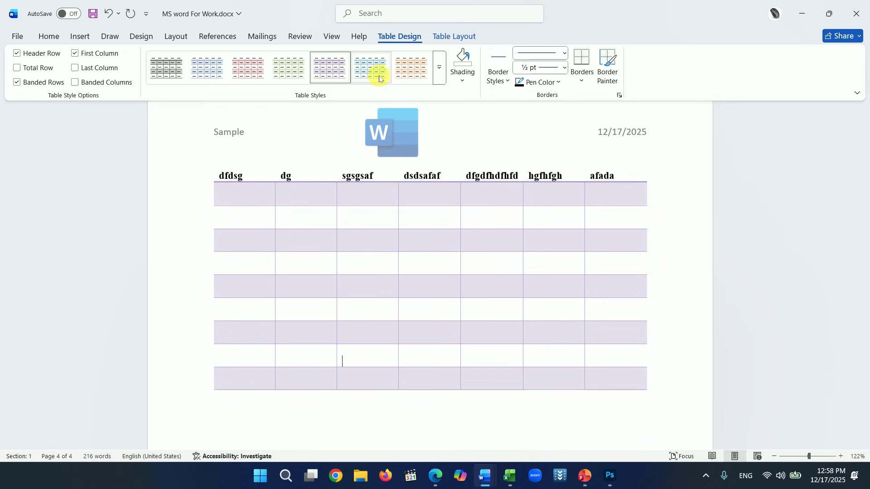
left_click(438, 73)
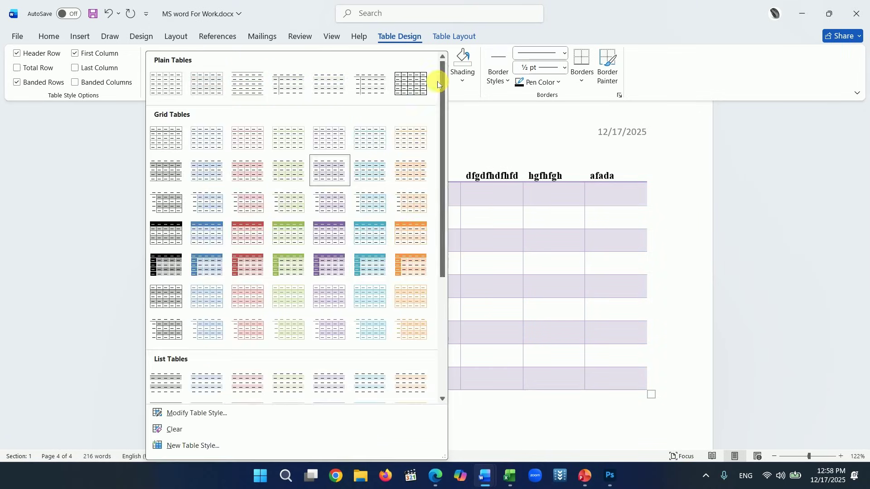
left_click(410, 235)
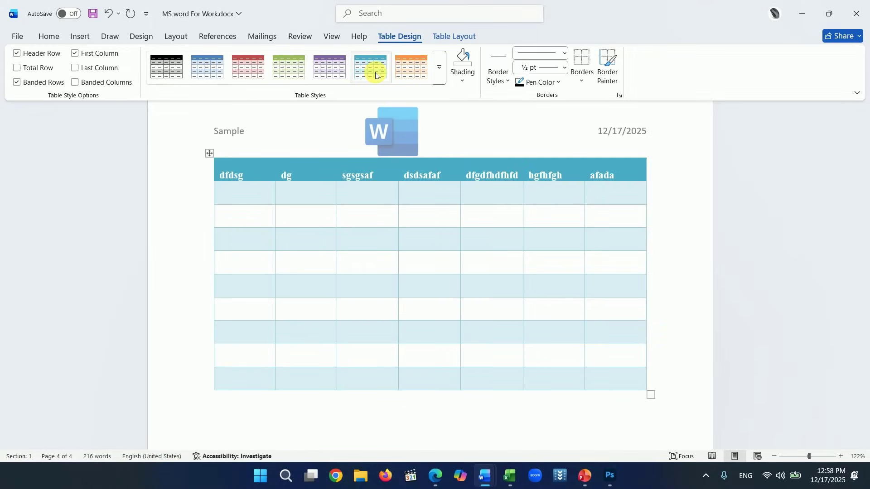
left_click(376, 74)
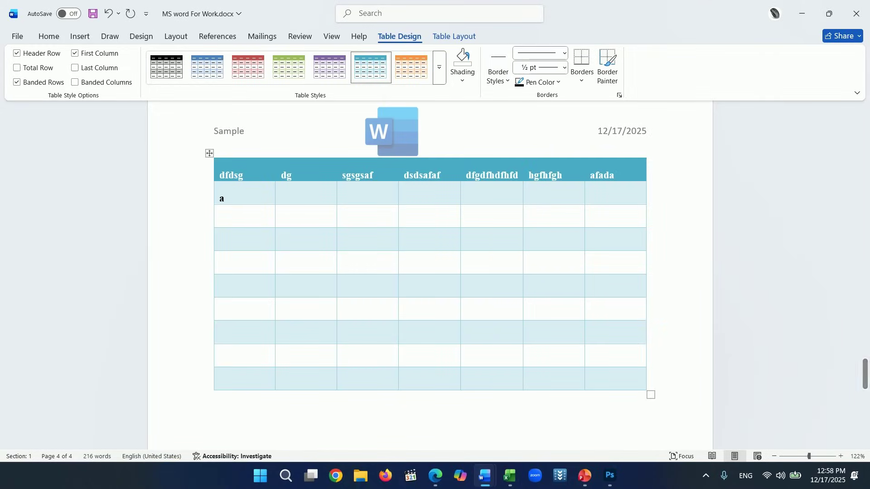
- Type sdasfsdgdfh and fhfghgfjfjfj into the first column's second and third rows
type("sdasfsdgdfh")
left_click(252, 218)
type("fhfg")
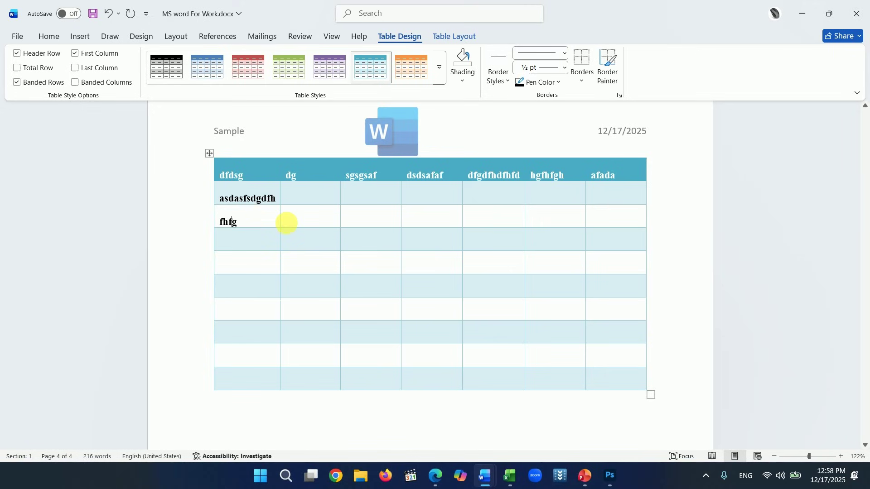
type("hgfjfjfj")
left_click(283, 262)
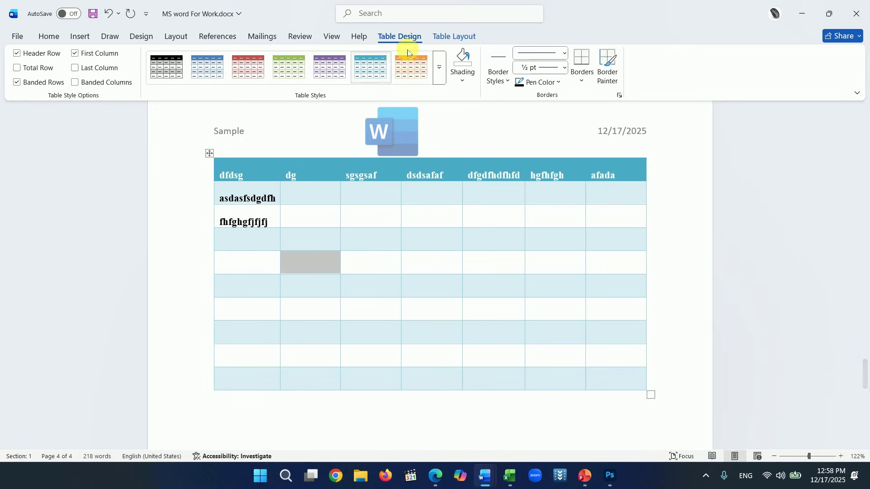
left_click(443, 37)
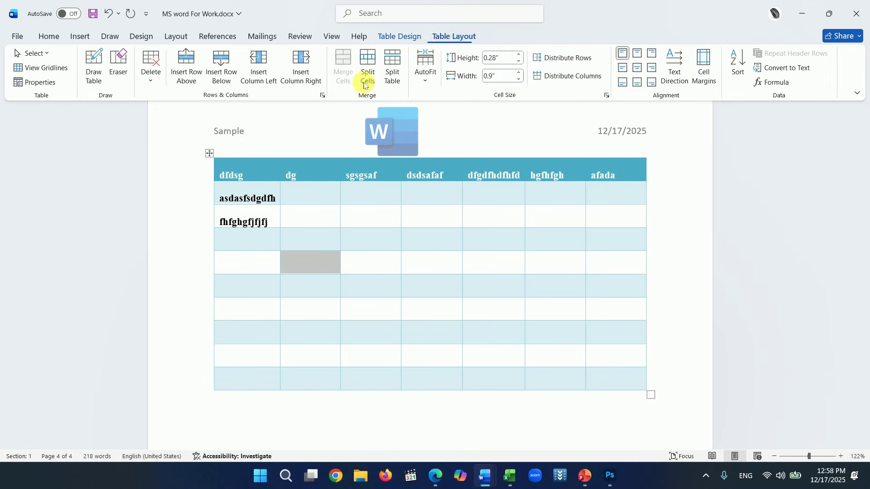
- Insert a row below the first body row and undo it, then add a row above the next one
left_click(234, 199)
left_click(236, 218)
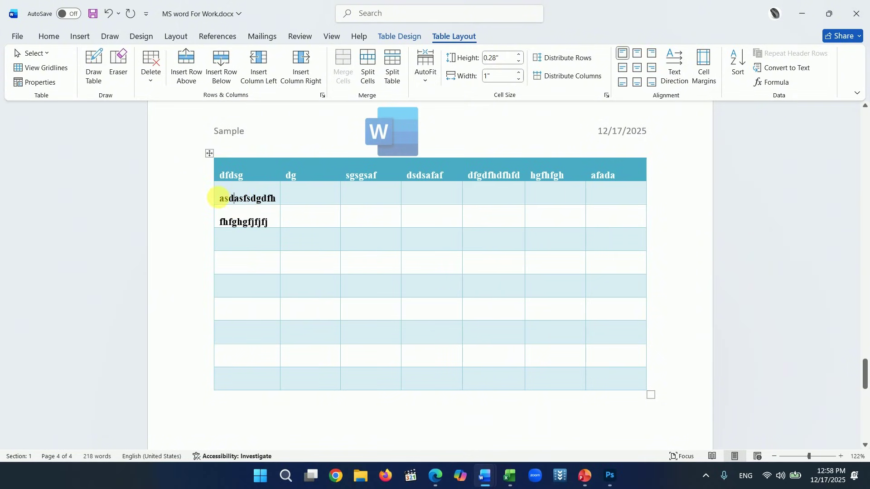
double_click(219, 198)
left_click(223, 199)
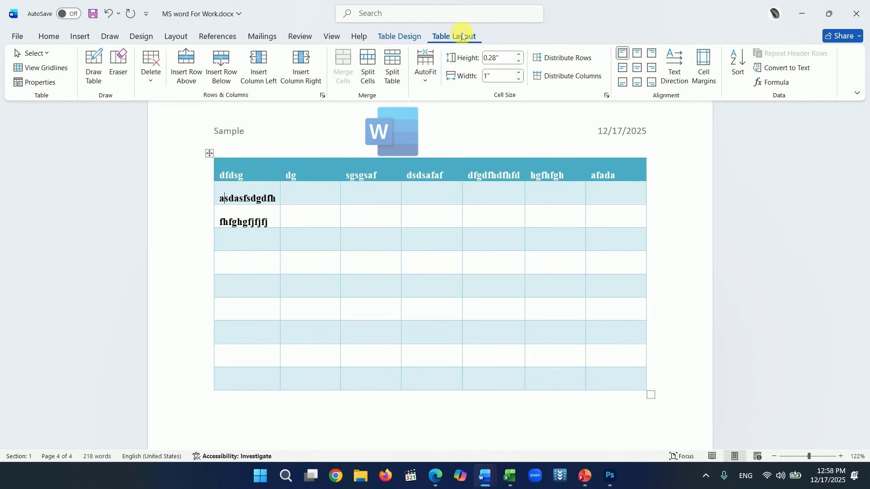
left_click(222, 79)
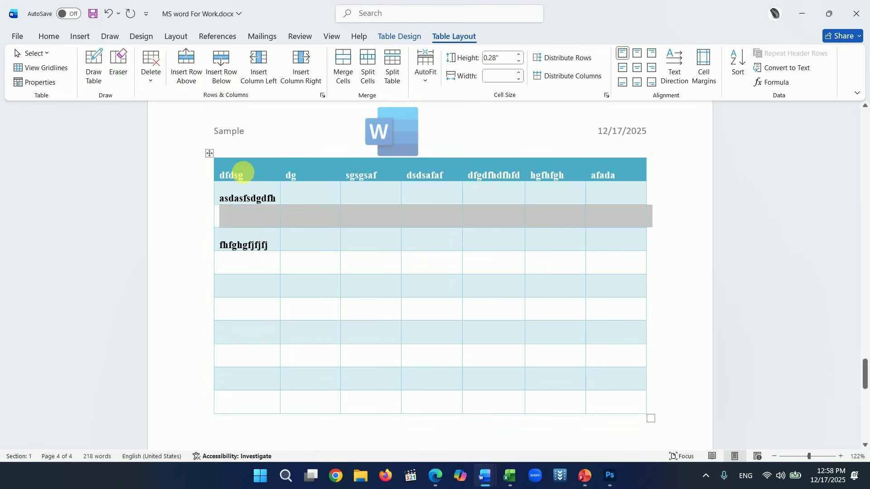
left_click(248, 216)
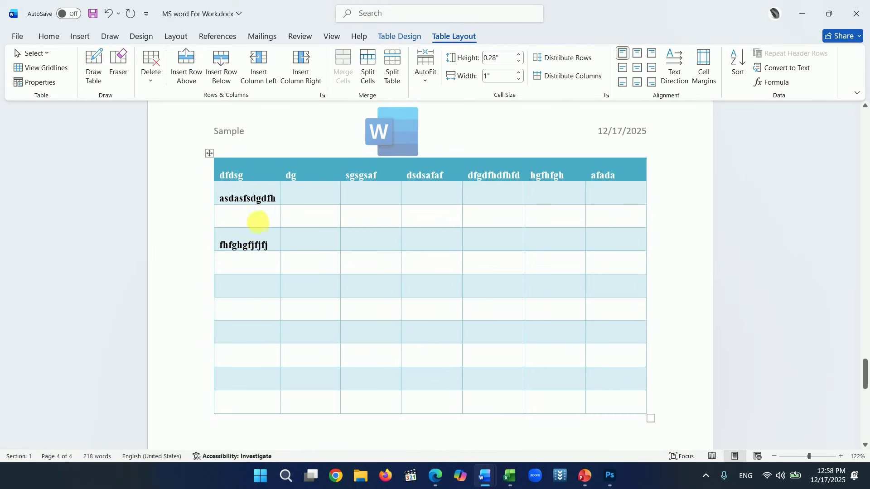
key("ctrl+z")
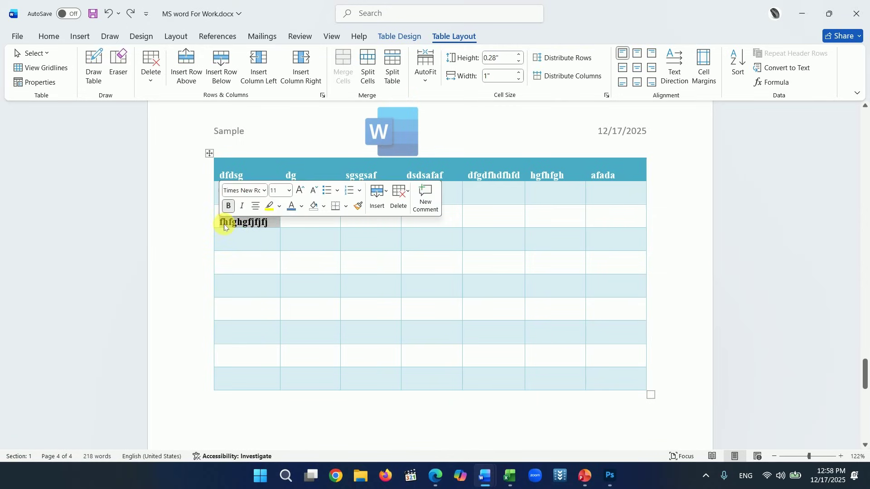
left_click(222, 222)
left_click(184, 76)
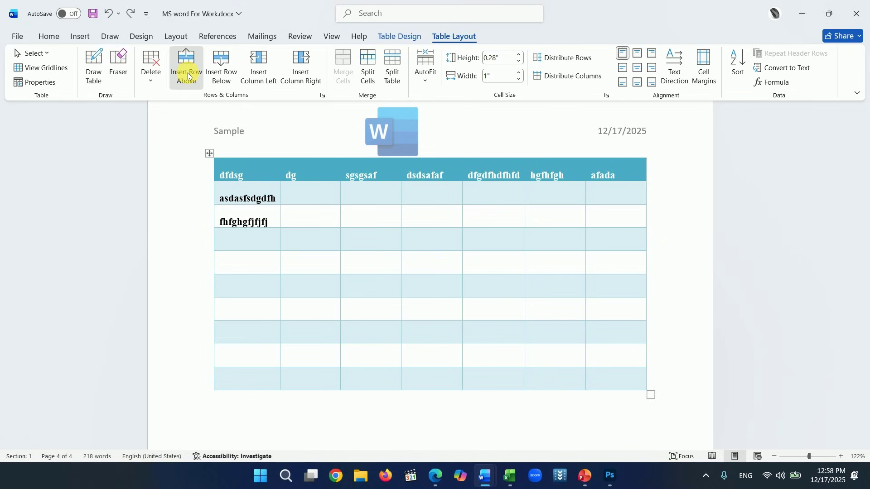
left_click(329, 173)
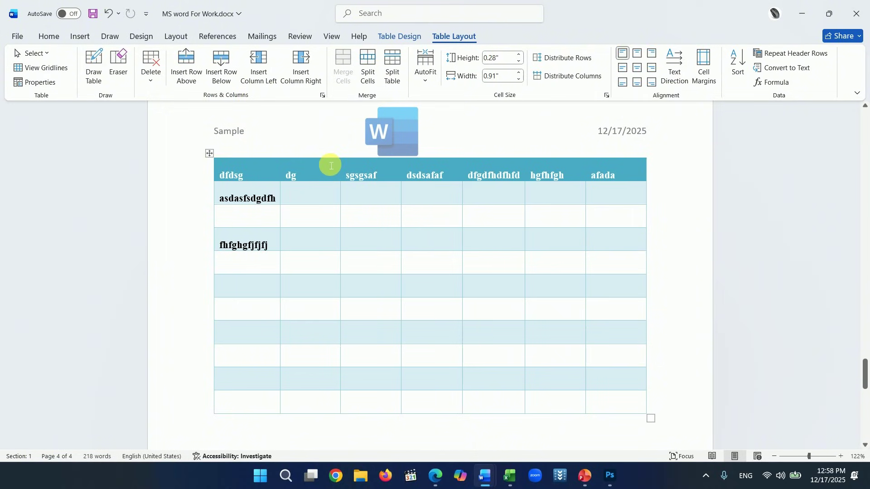
- Add two columns after the dg column, undo them, and select the bottom sgsgsaf cell
left_click(261, 72)
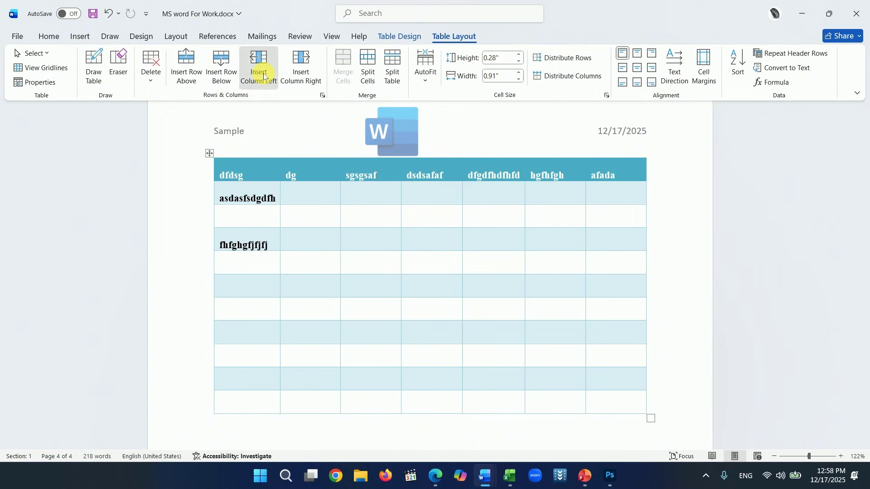
left_click(292, 74)
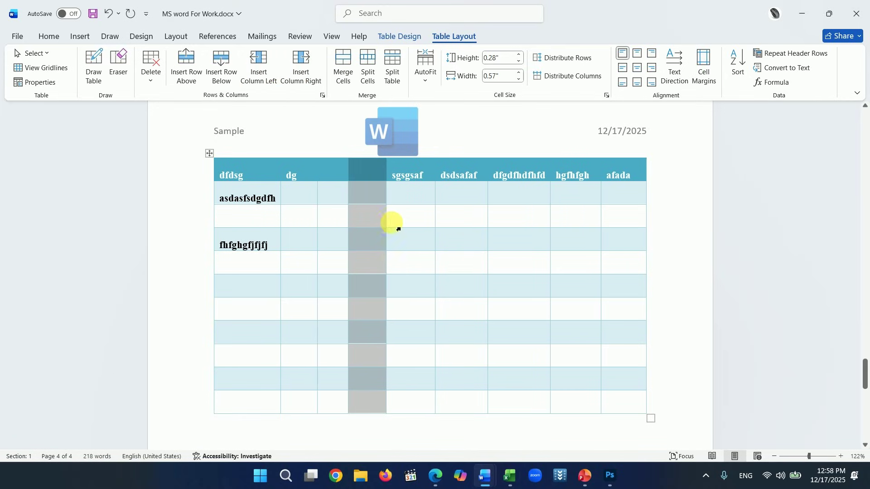
key("ctrl+z")
key("ctrl+z")
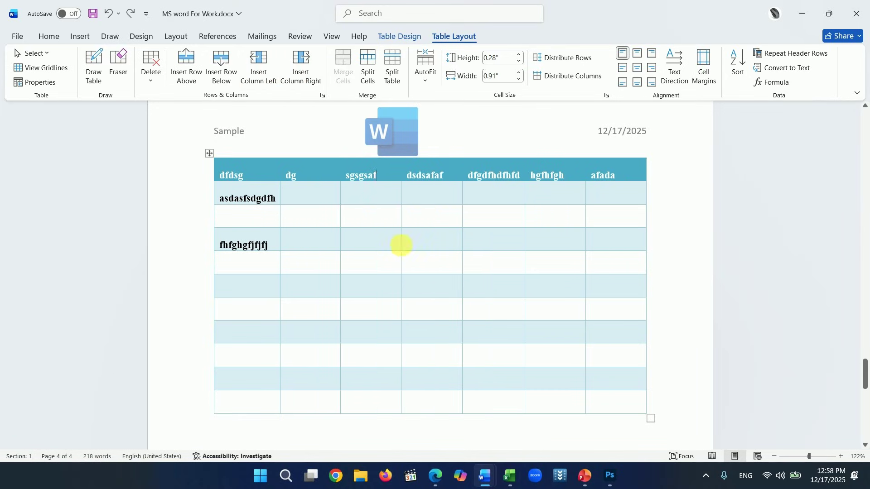
left_click(425, 268)
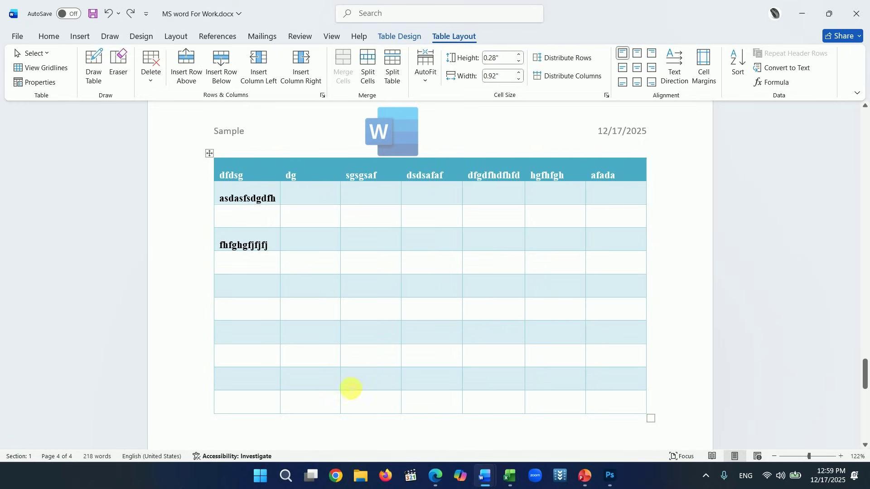
left_click(368, 410)
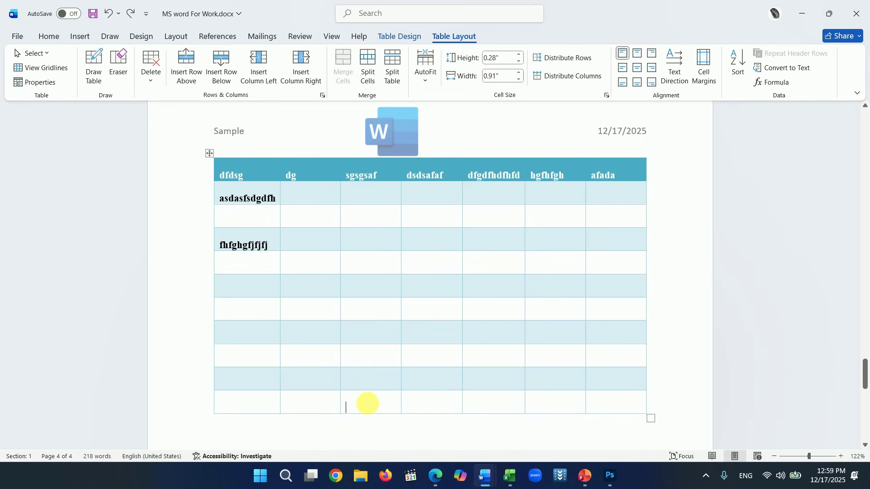
- Split the bottom sgsgsaf cell into two columns
left_click(369, 73)
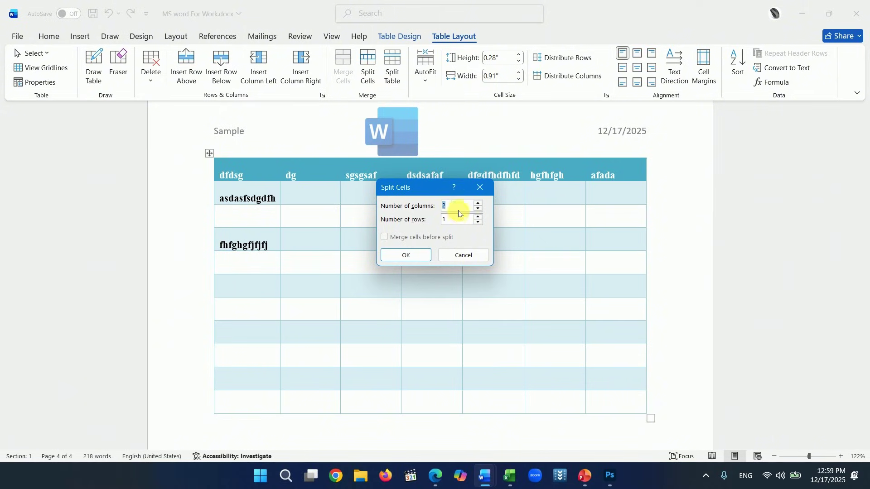
left_click(405, 254)
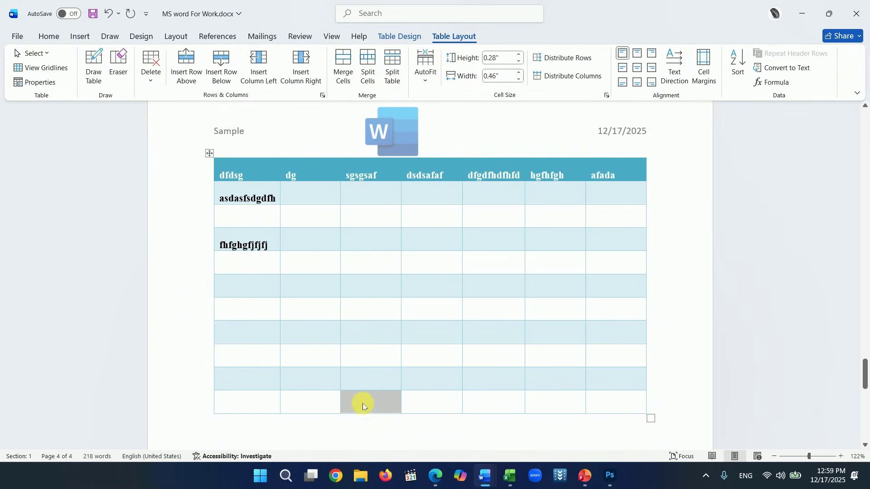
left_click(360, 406)
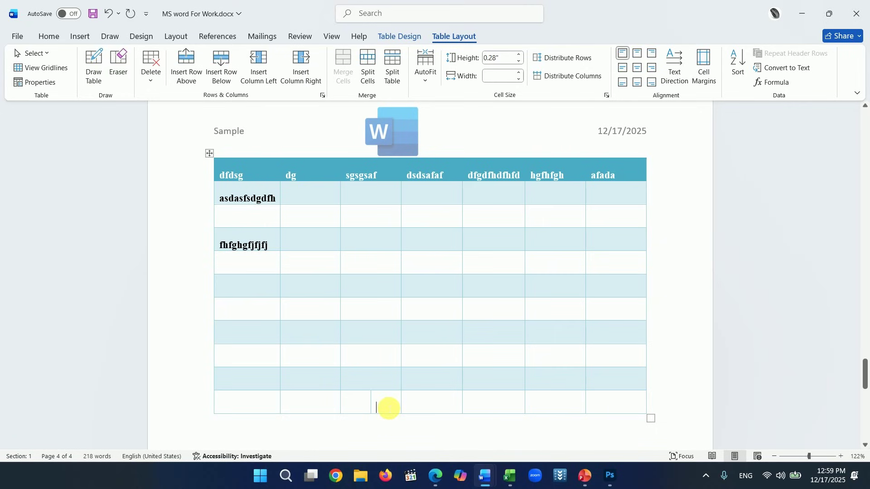
- Split the sgsgsaf cell in the sdasfsdgdfh row into three columns
left_click(390, 222)
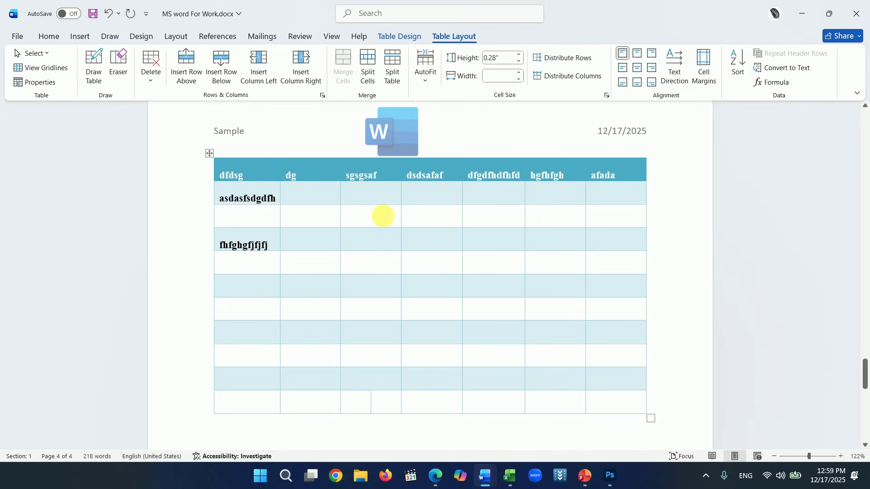
left_click(368, 78)
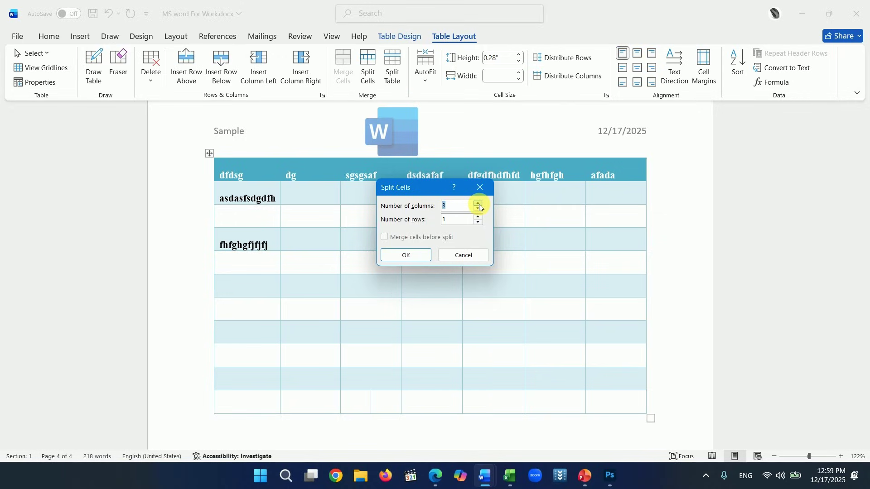
left_click(406, 255)
left_click(375, 219)
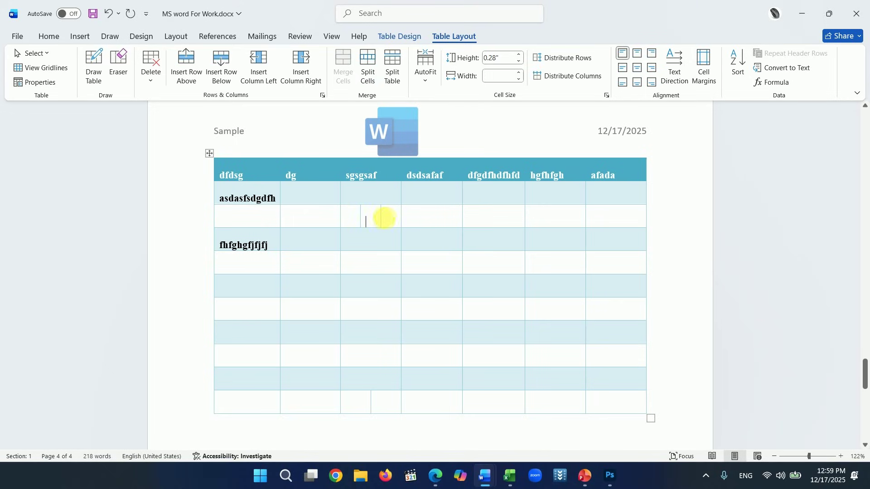
- Split the dg cell beside fhfghgfjfjfj into two rows
left_click(358, 220)
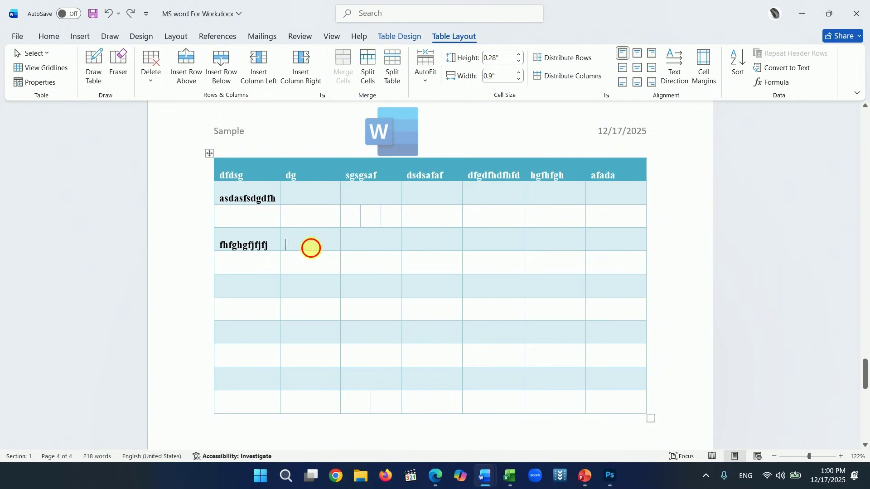
left_click(366, 71)
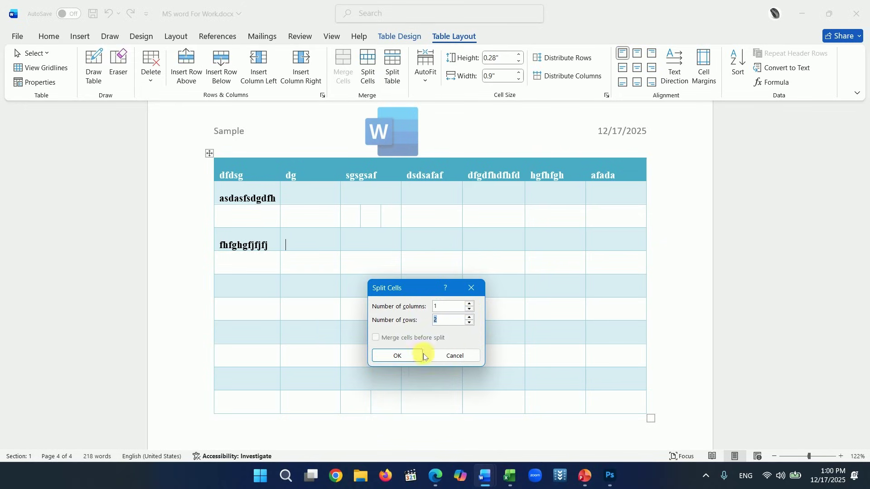
left_click(409, 353)
left_click(316, 249)
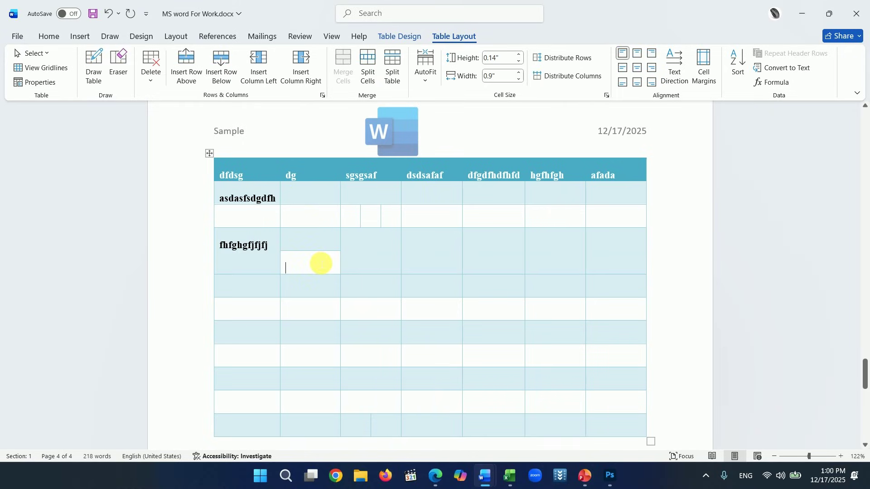
left_click(321, 263)
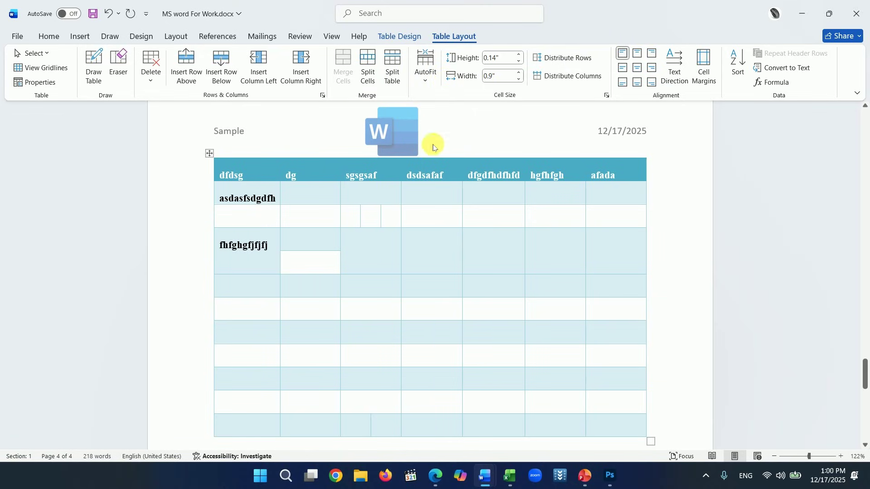
left_click(425, 81)
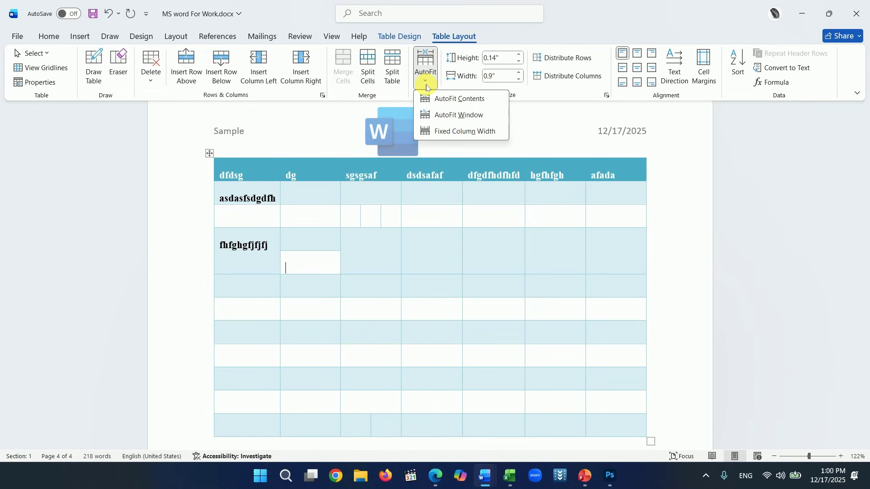
- Apply AutoFit Contents so every table column shrinks to fit its text
left_click(450, 98)
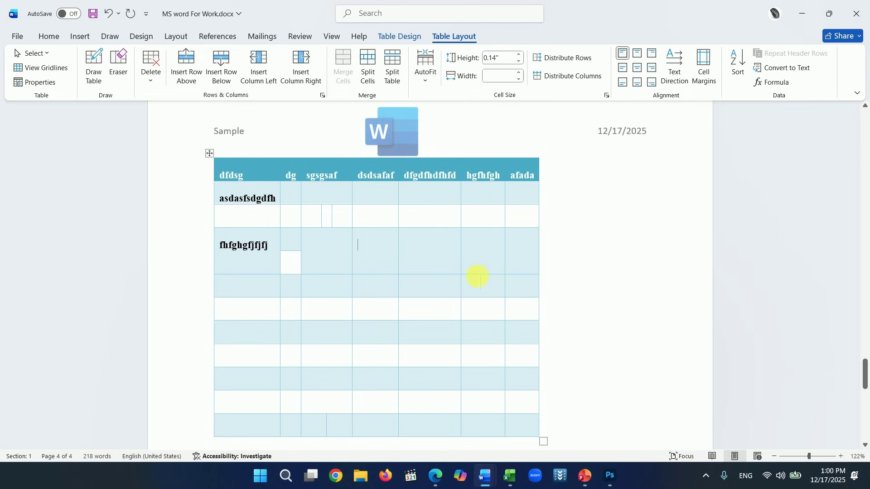
scroll(489, 263, "down", 2)
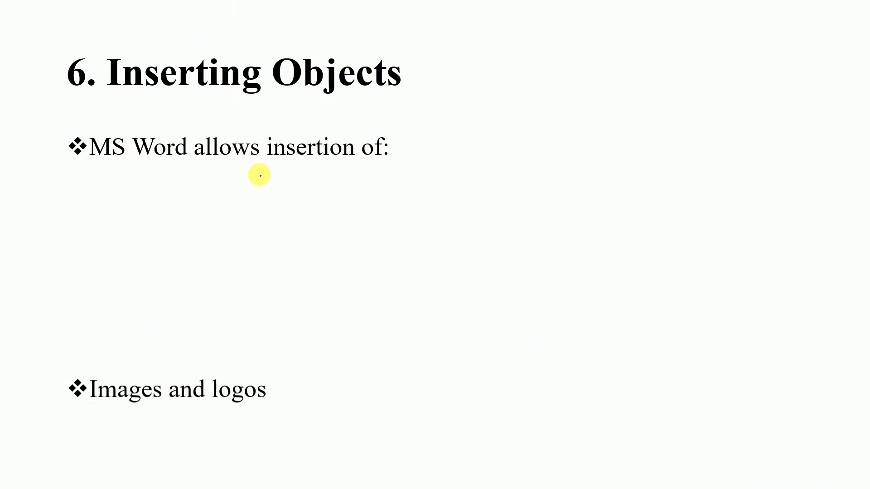
- Underline Images, logos and Hyperlinks on the Inserting Objects slide, then erase the marks
left_click_drag(111, 198, 151, 198)
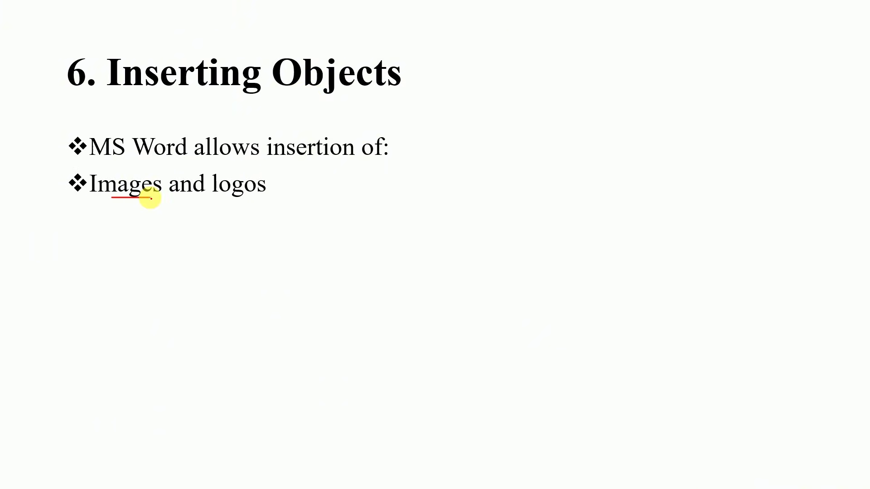
left_click_drag(220, 202, 270, 205)
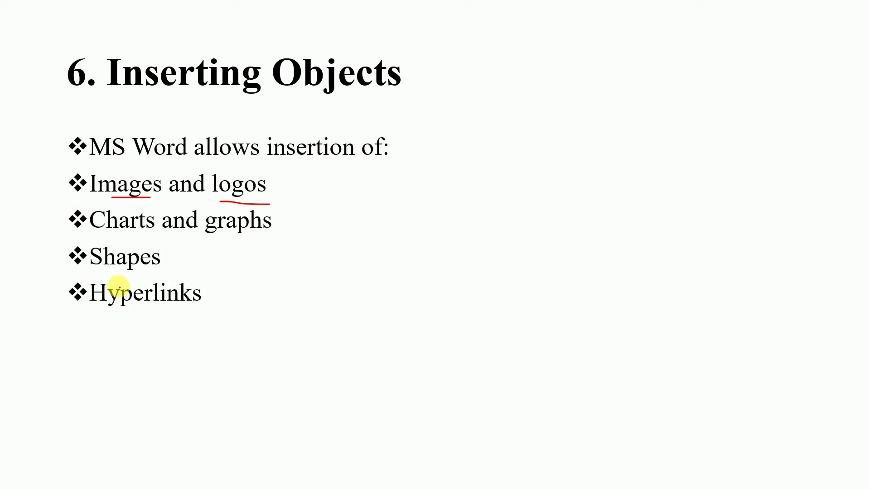
left_click_drag(97, 311, 188, 315)
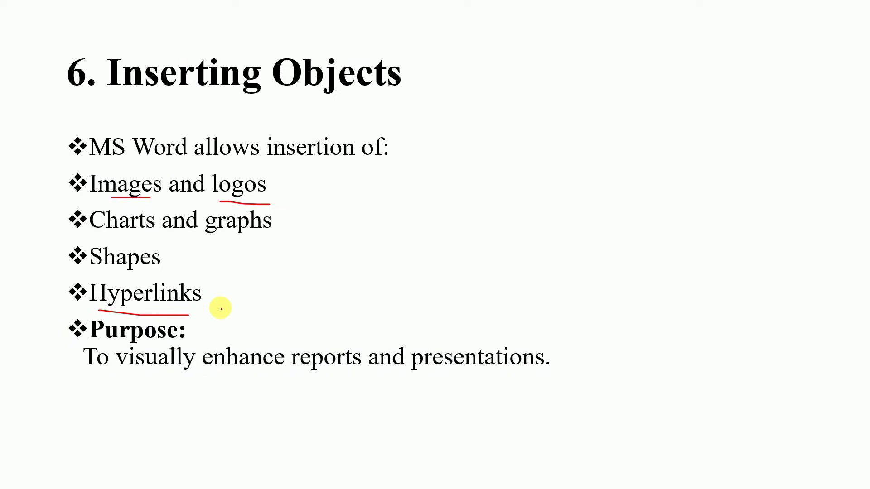
key("e")
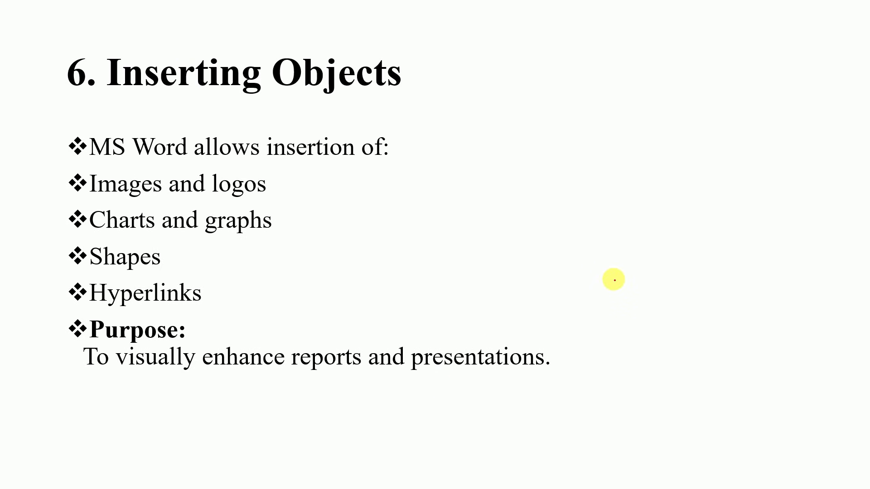
scroll(355, 315, "down", 5)
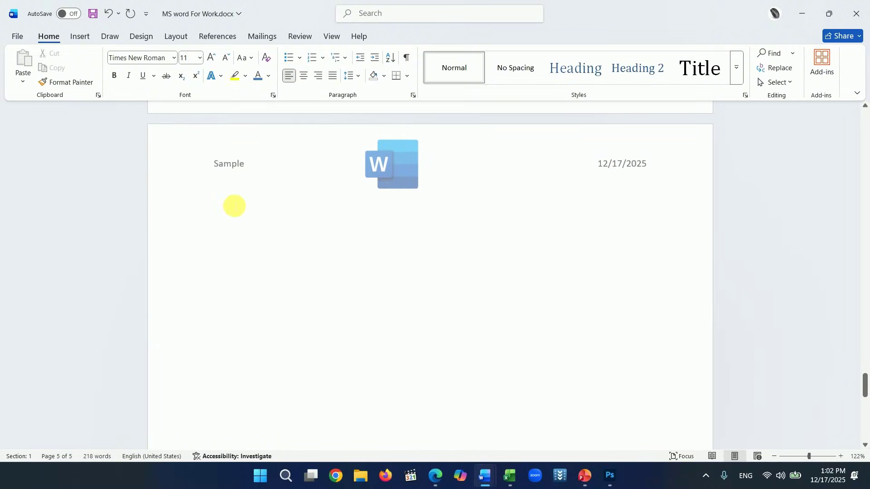
- Insert FULL COURSEE.png from the Downloads folder onto page 5
scroll(235, 206, "down", 1)
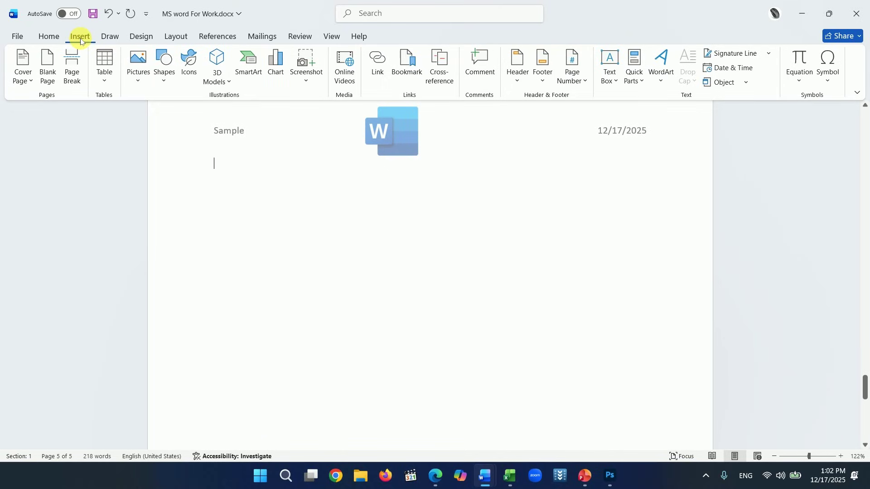
left_click(139, 76)
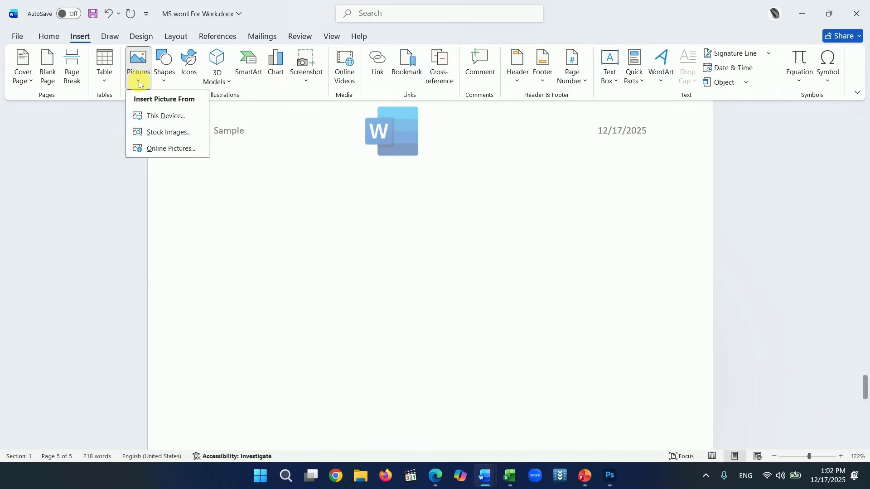
left_click(170, 117)
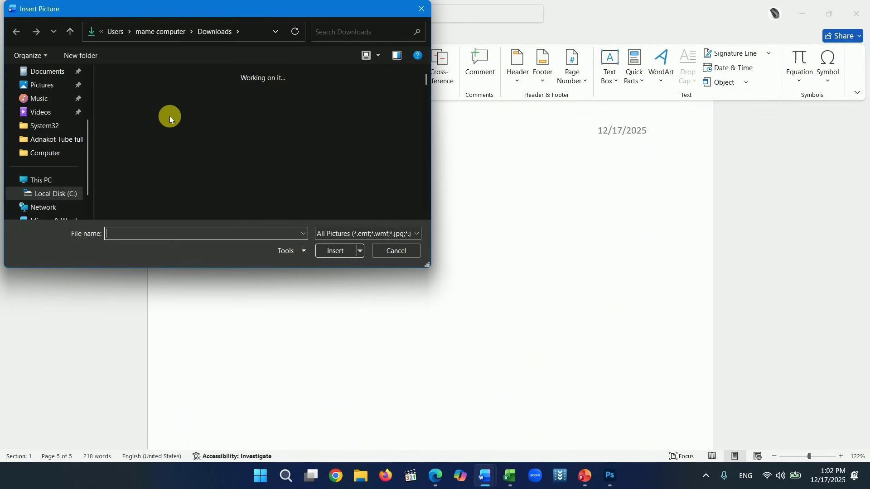
scroll(295, 149, "down", 2)
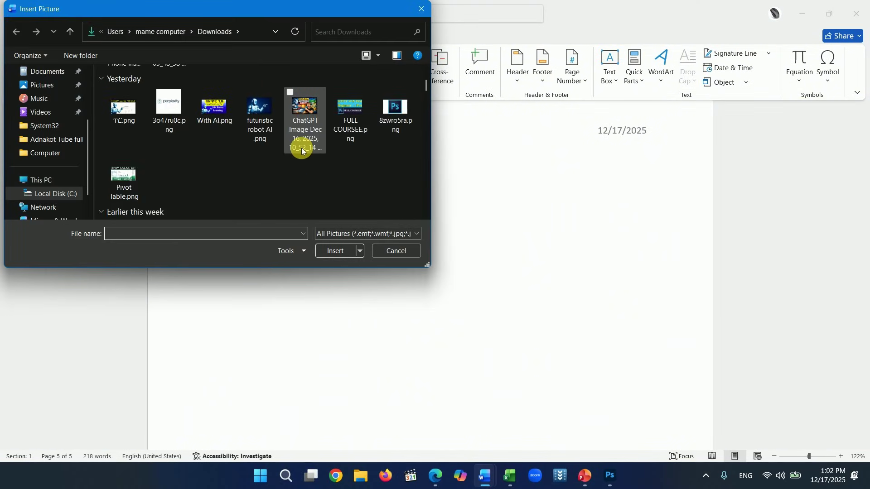
scroll(265, 159, "up", 2)
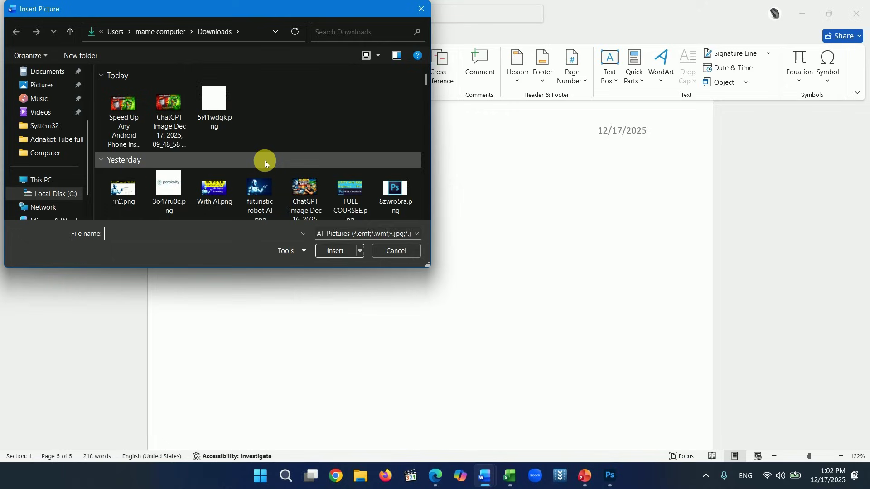
left_click(353, 203)
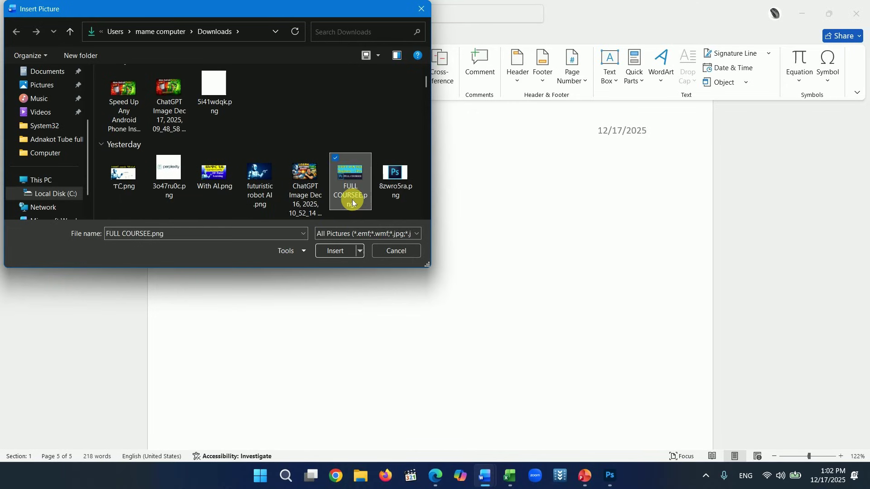
left_click(336, 251)
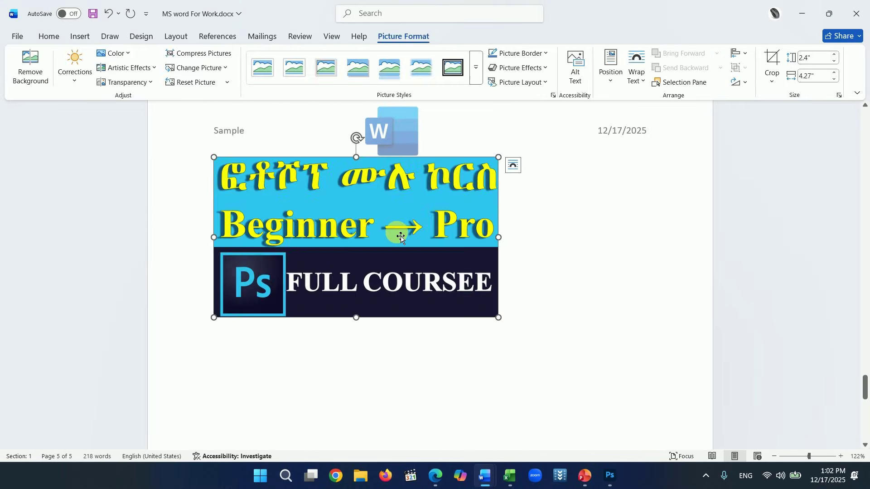
- Set the picture's text wrapping to In Front of Text
mouse_move(403, 236)
left_mouse_down()
mouse_move(394, 194)
mouse_move(425, 216)
mouse_move(412, 204)
mouse_move(402, 242)
left_mouse_up()
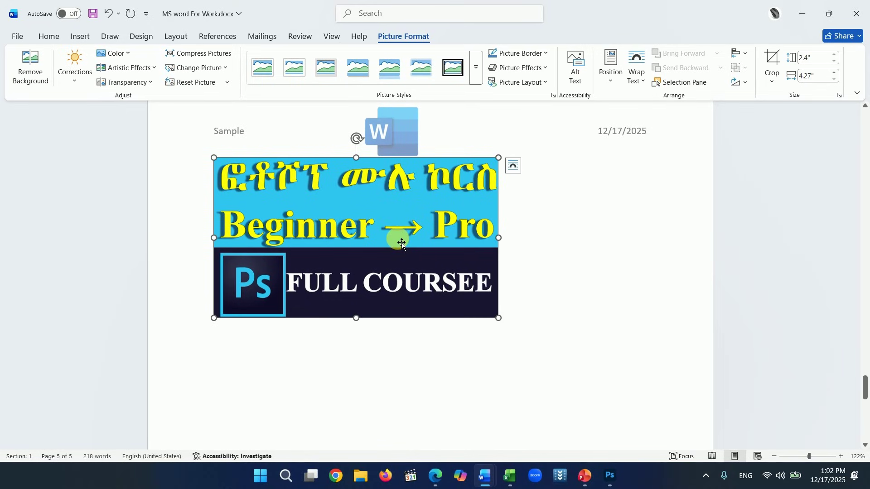
left_click(517, 169)
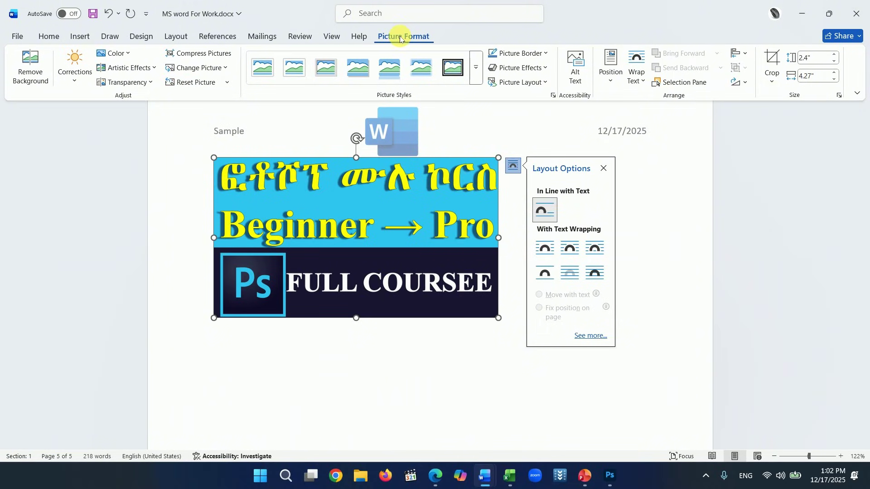
left_click(643, 85)
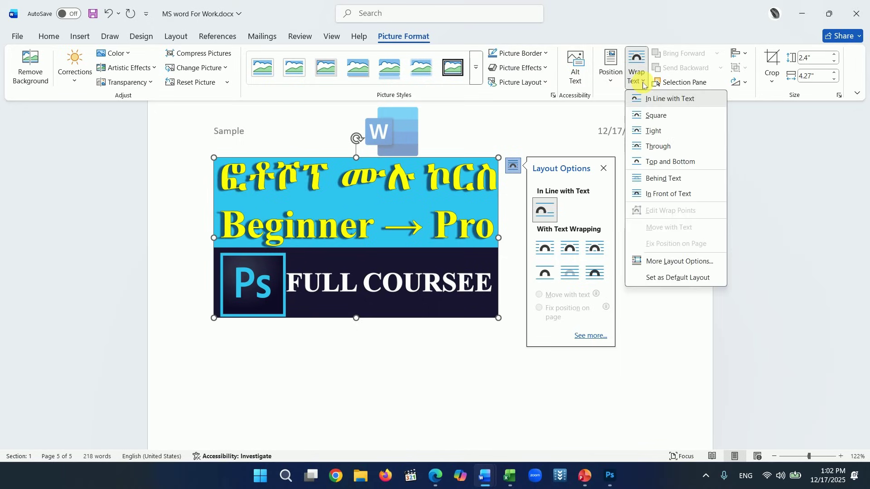
left_click(653, 194)
- Resize the picture to 1.48 by 2.64 inches and move it toward the page centre
left_click_drag(442, 235, 465, 238)
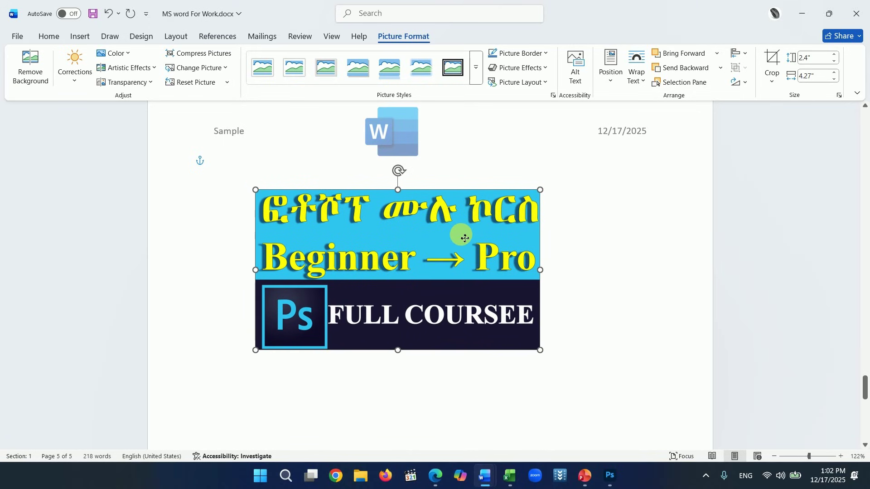
left_click_drag(542, 351, 638, 405)
left_click_drag(582, 388, 430, 291)
left_click_drag(383, 232, 429, 230)
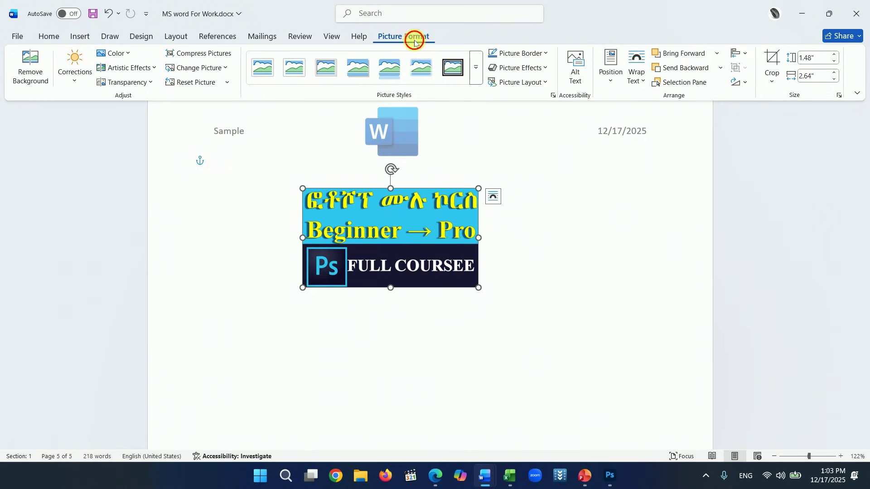
- Crop away the picture's right side, then undo the crop and reselect the picture
left_click(770, 81)
left_click(786, 98)
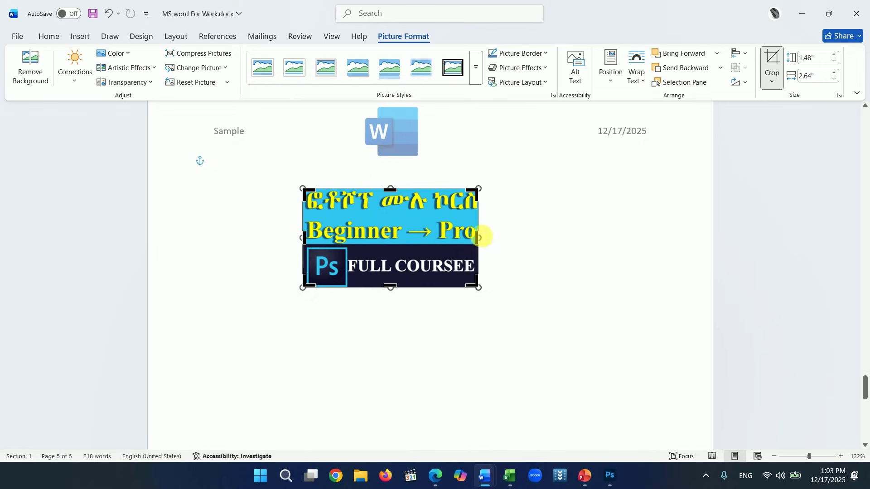
left_click_drag(481, 244, 389, 245)
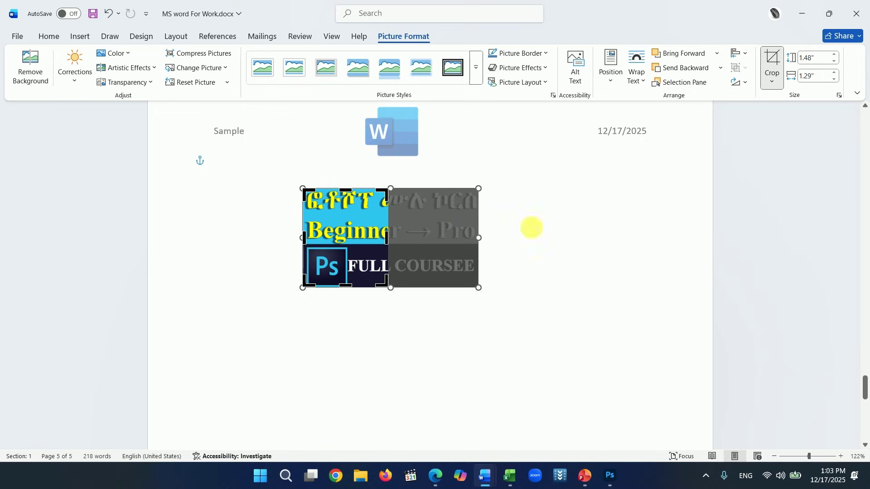
left_click(544, 228)
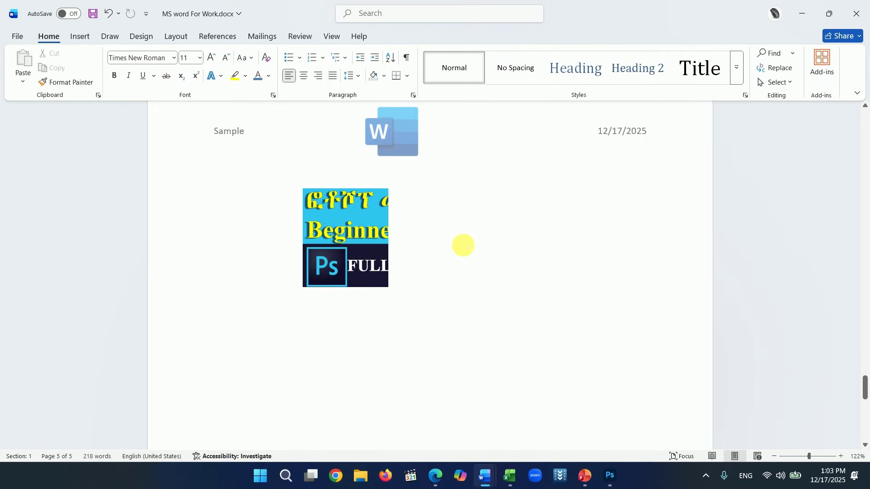
key("ctrl+z")
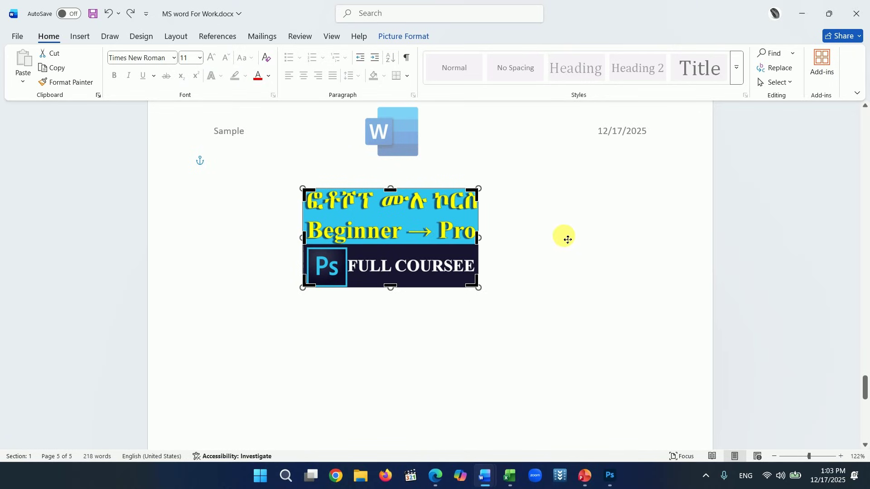
left_click(577, 200)
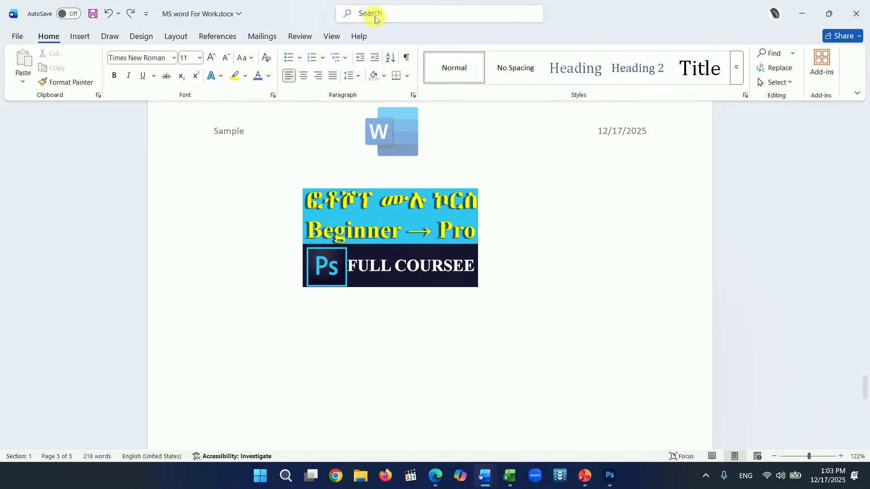
left_click(422, 244)
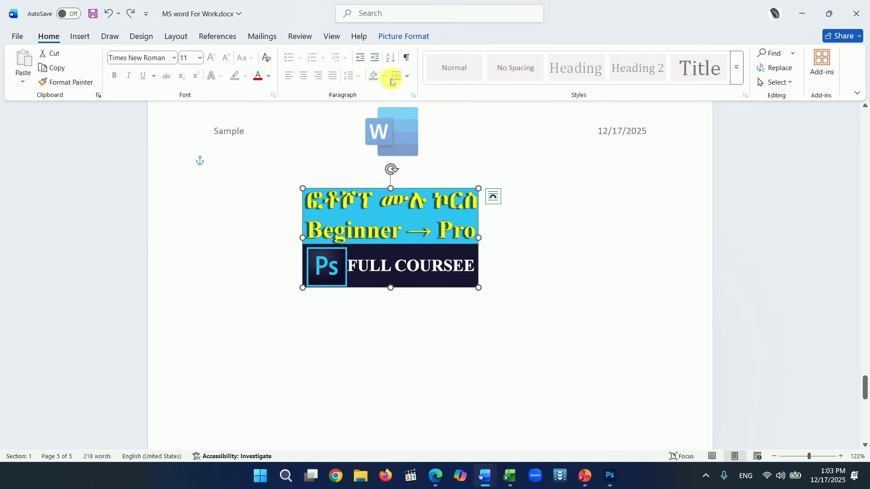
- Enlarge the picture from its corner to about 2.2 by 3.92 inches
left_click(397, 37)
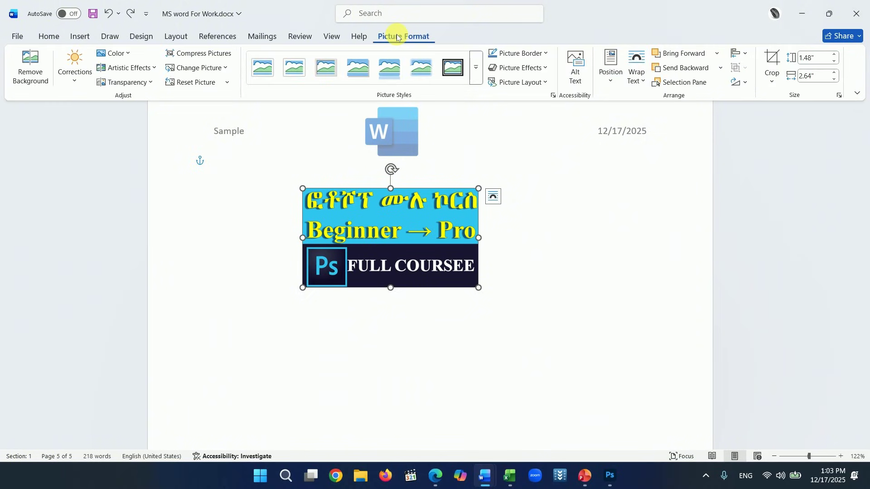
left_click(772, 80)
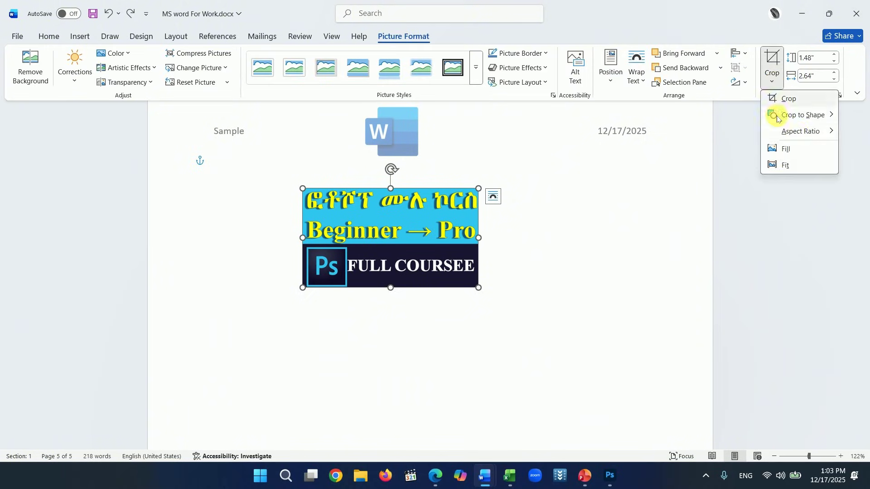
left_click(480, 192)
left_click_drag(482, 190, 567, 141)
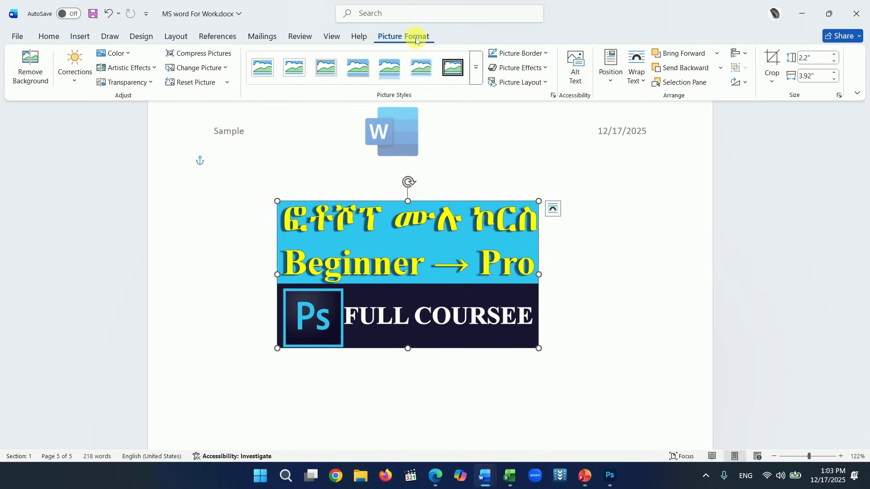
- Apply the thick black frame picture style to the course banner
left_click(458, 69)
left_click(476, 68)
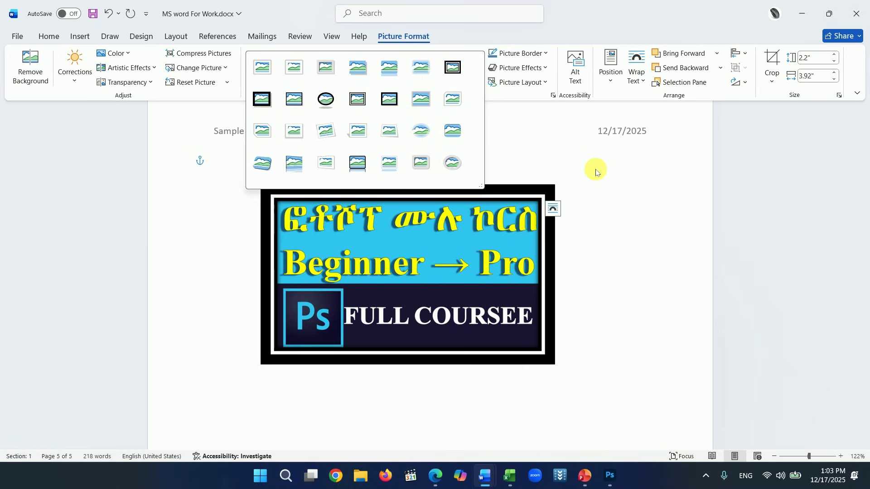
left_click(706, 205)
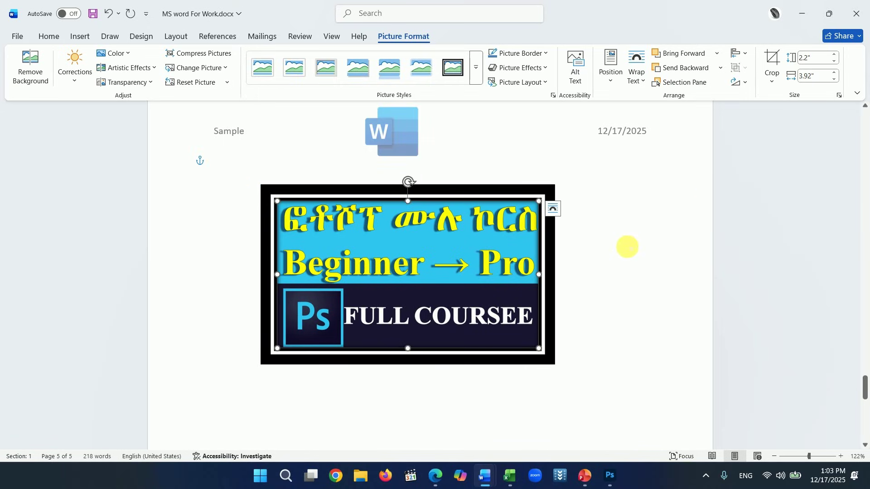
left_click(630, 246)
- Apply a Brightness -40%, Contrast +40% correction to the banner picture
left_click(467, 240)
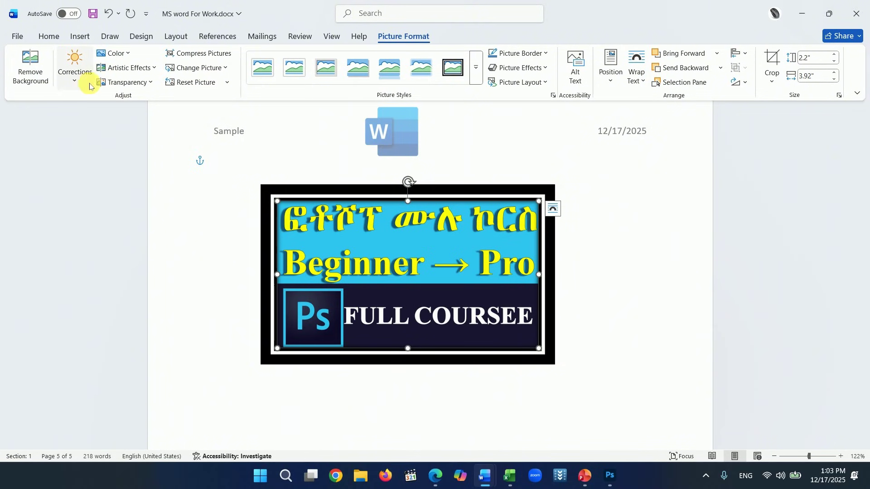
left_click(78, 82)
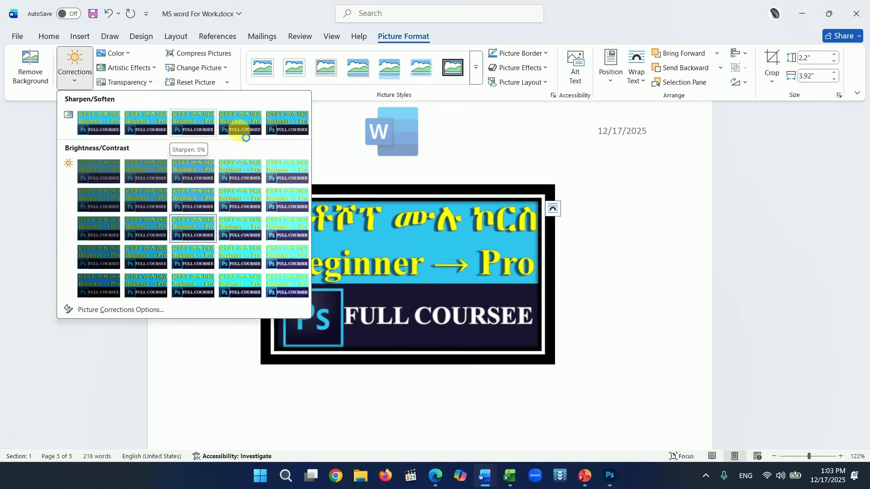
left_click(91, 284)
scroll(257, 287, "down", 3)
left_click(257, 286)
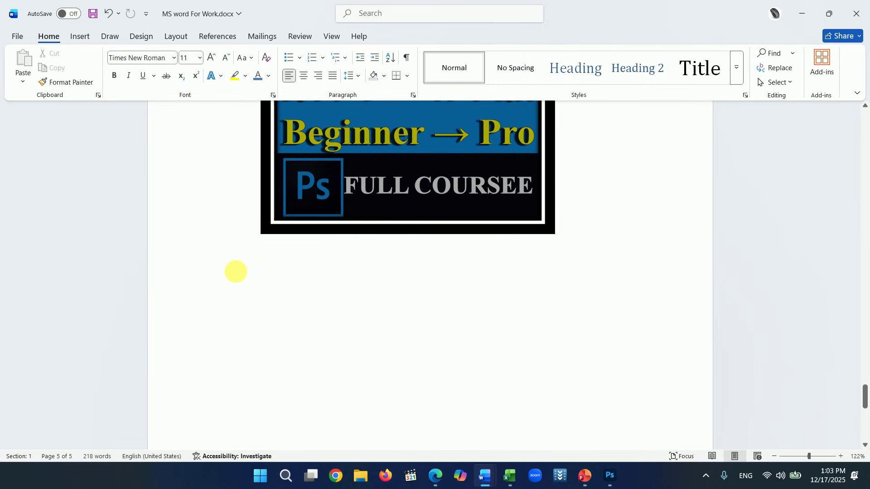
- Draw a right block arrow below the banner, rotated upward and sized to about 1.85" by 3.28"
left_click(79, 37)
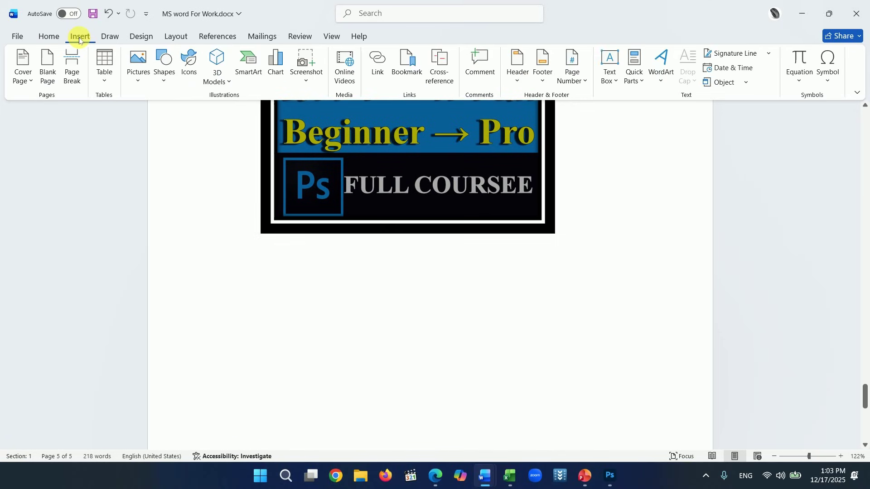
left_click(166, 82)
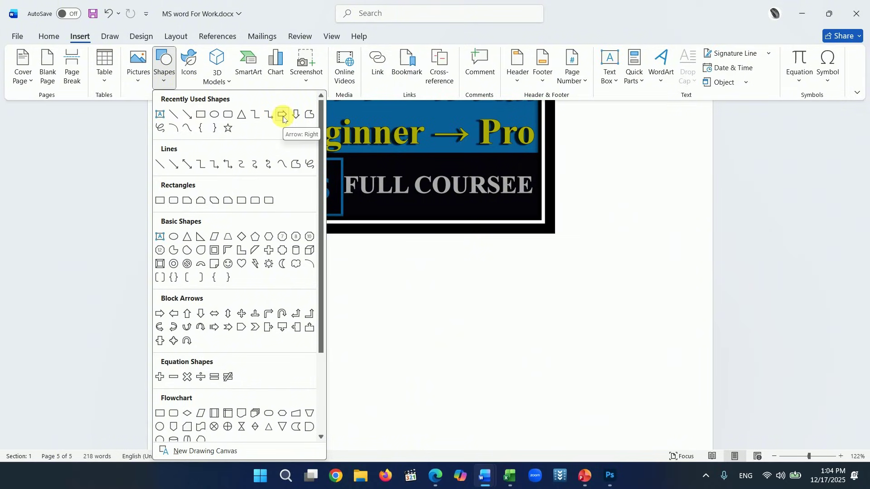
left_click(282, 115)
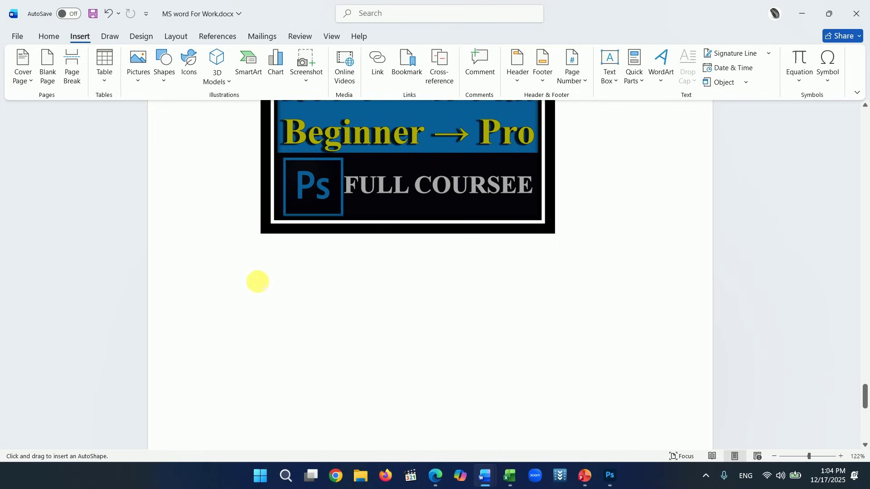
left_click_drag(252, 269, 490, 373)
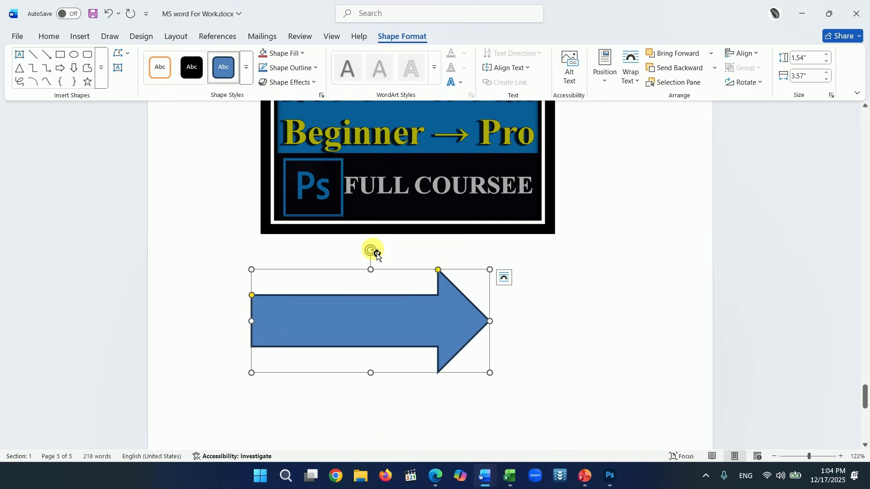
left_click_drag(378, 255, 299, 307)
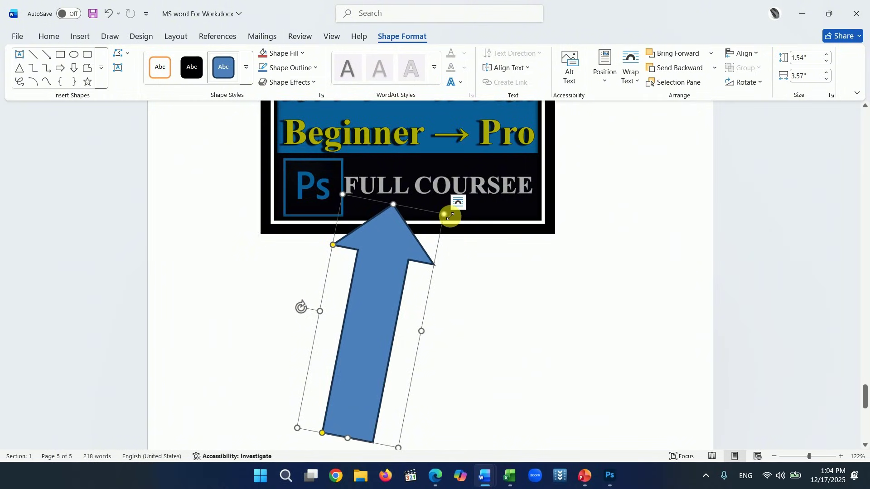
left_click_drag(450, 217, 451, 243)
left_click_drag(403, 258, 394, 244)
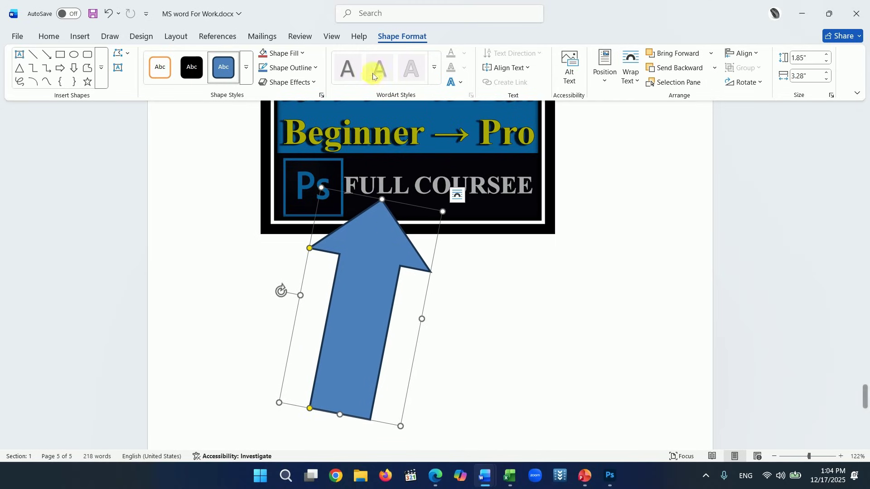
- Fill the block arrow with purple
left_click(303, 54)
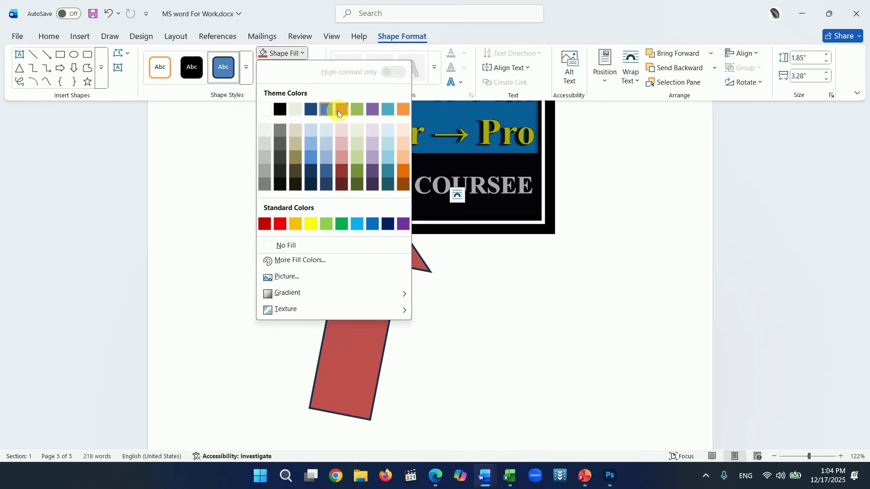
left_click(397, 225)
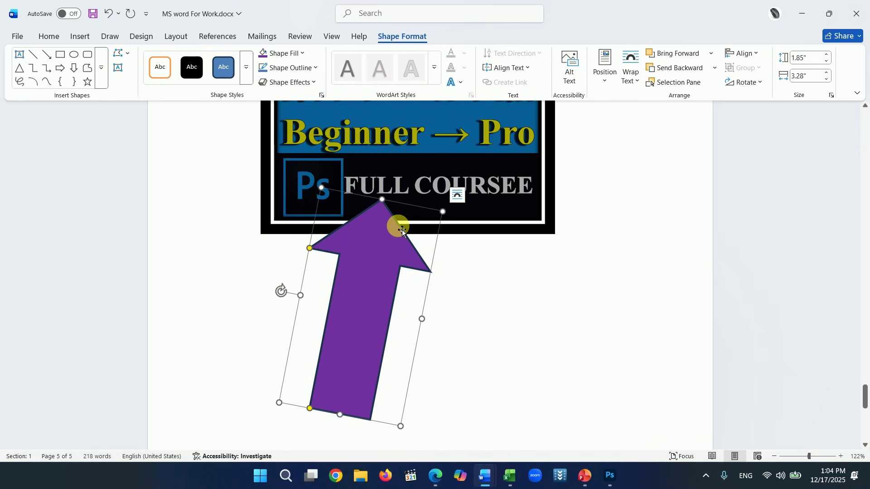
left_click(475, 341)
scroll(435, 324, "up", 2)
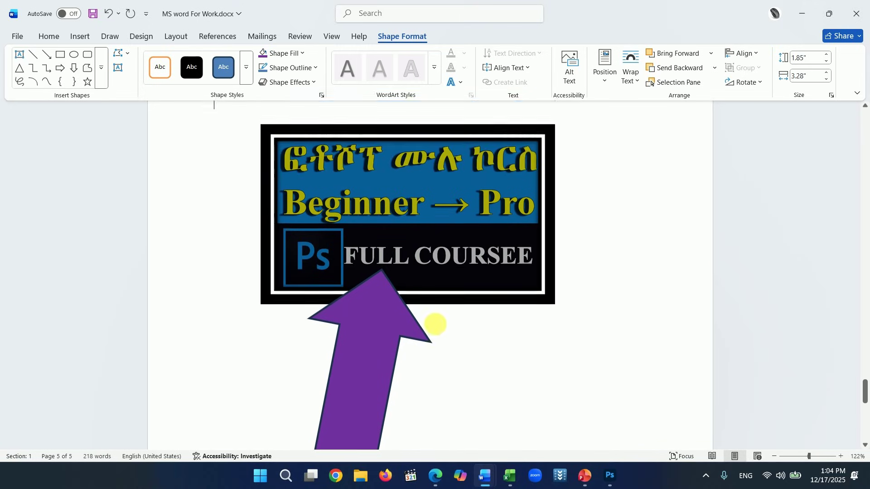
scroll(385, 283, "down", 2)
- Set the arrow's outline to No Outline after briefly trying red
left_click(393, 277)
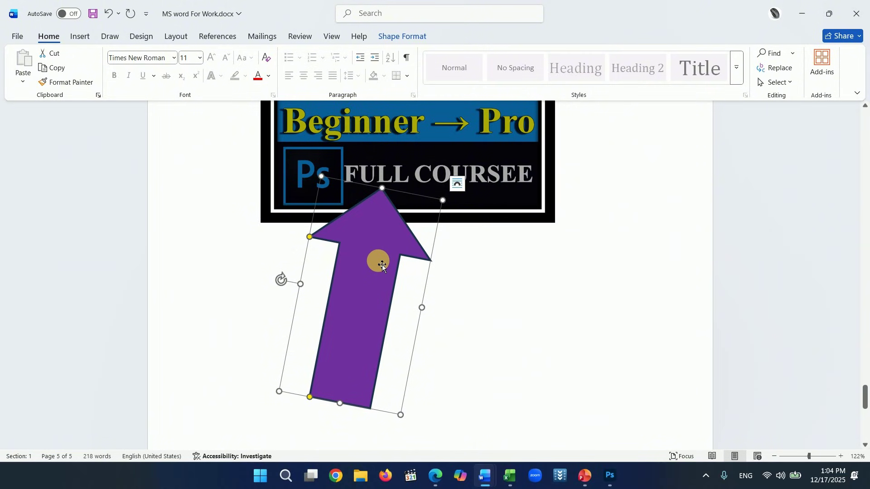
left_click(405, 36)
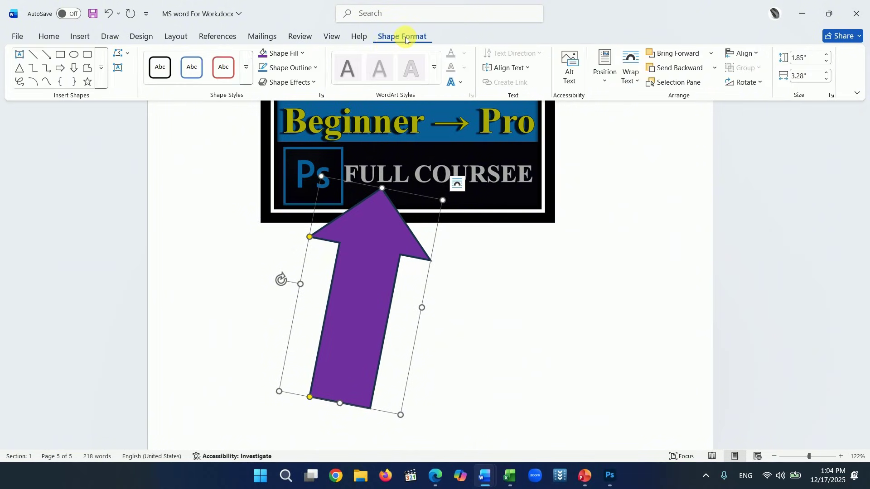
left_click(315, 69)
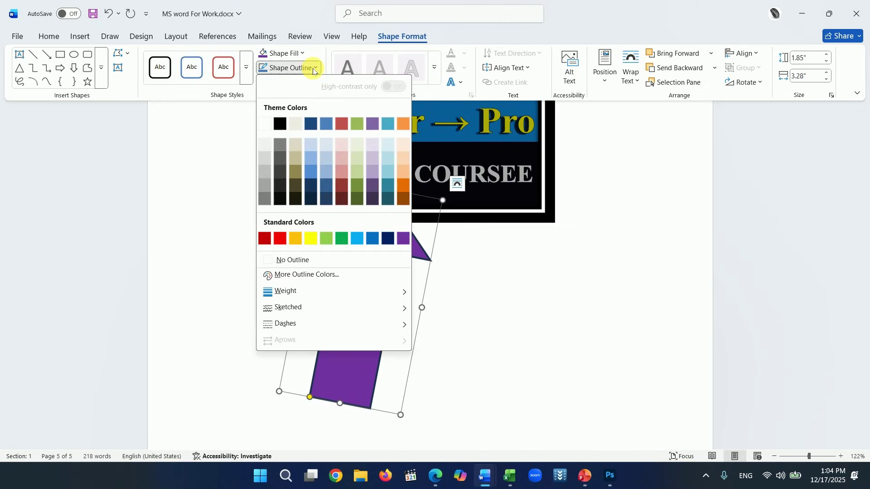
left_click(281, 241)
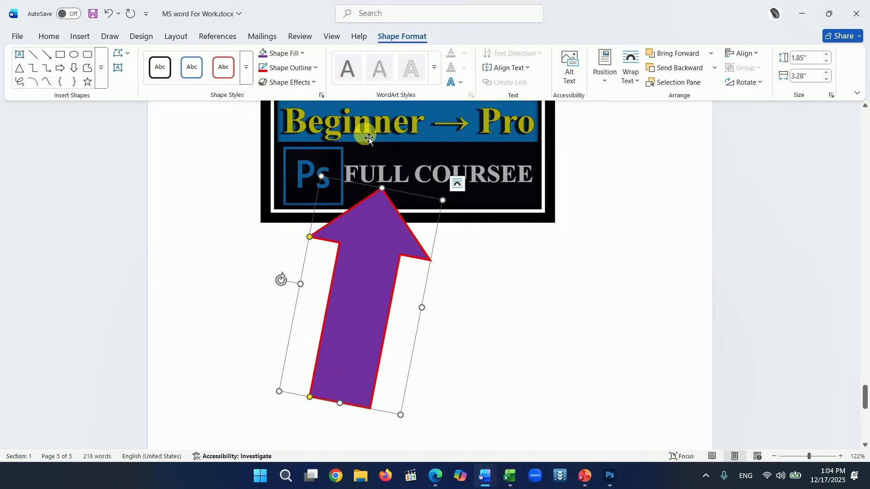
left_click(315, 69)
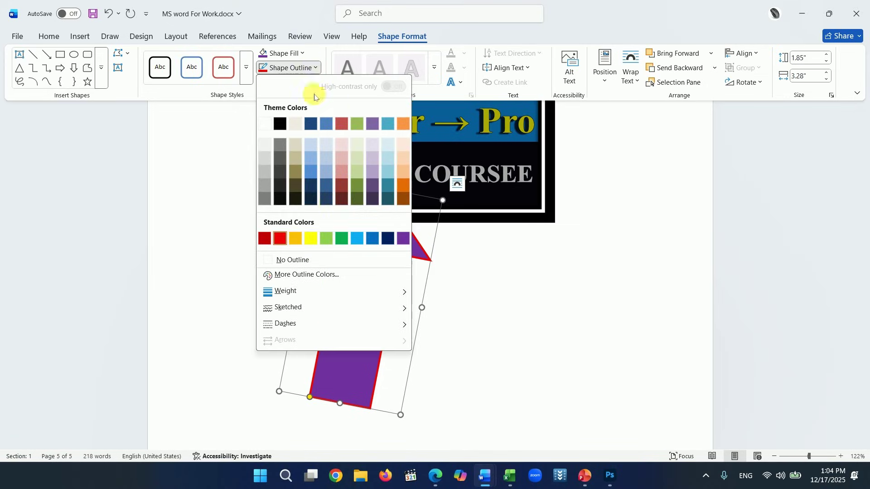
left_click(290, 260)
left_click(521, 290)
scroll(525, 291, "up", 3)
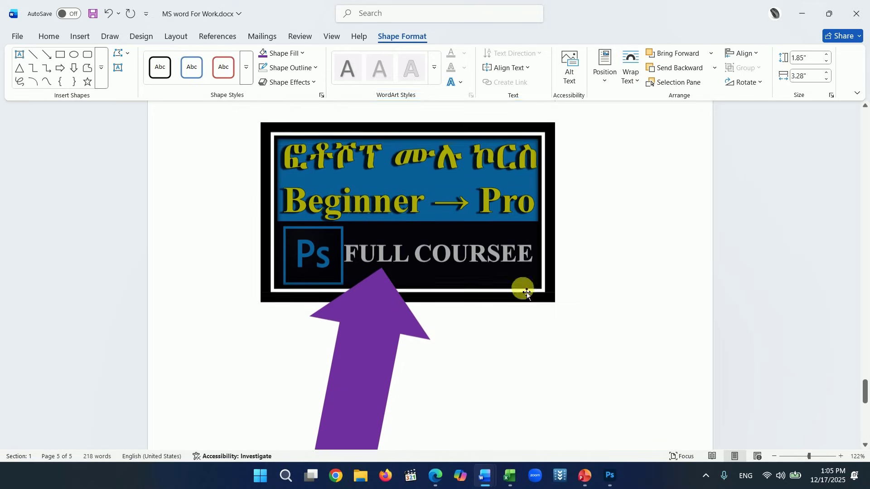
scroll(521, 269, "down", 2)
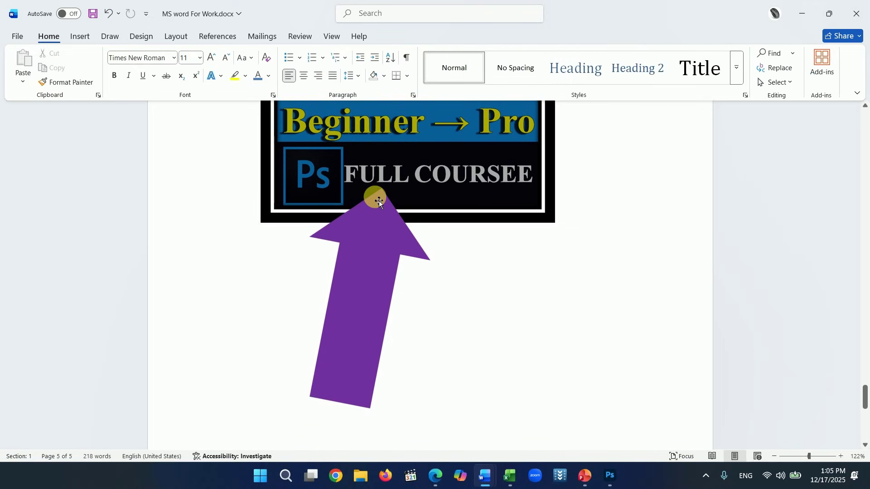
- Draw a circle right of the purple arrow, fill it light blue and type 'fdsf' inside
left_click(80, 36)
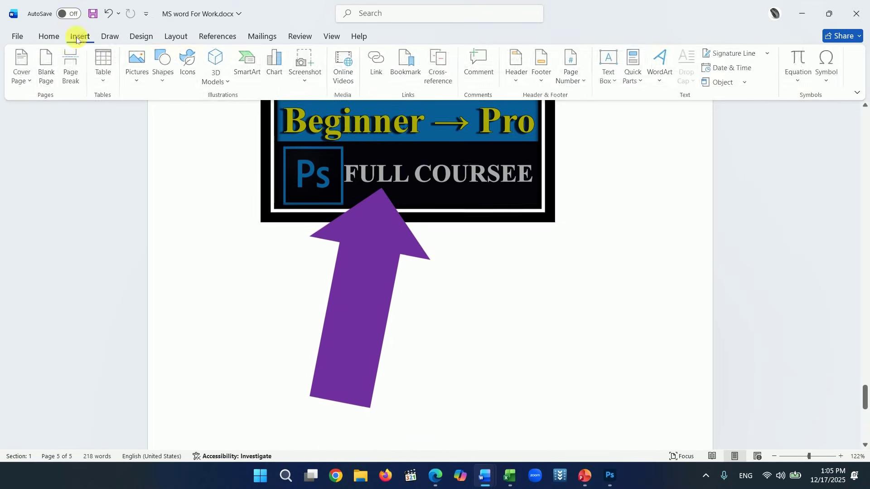
left_click(159, 84)
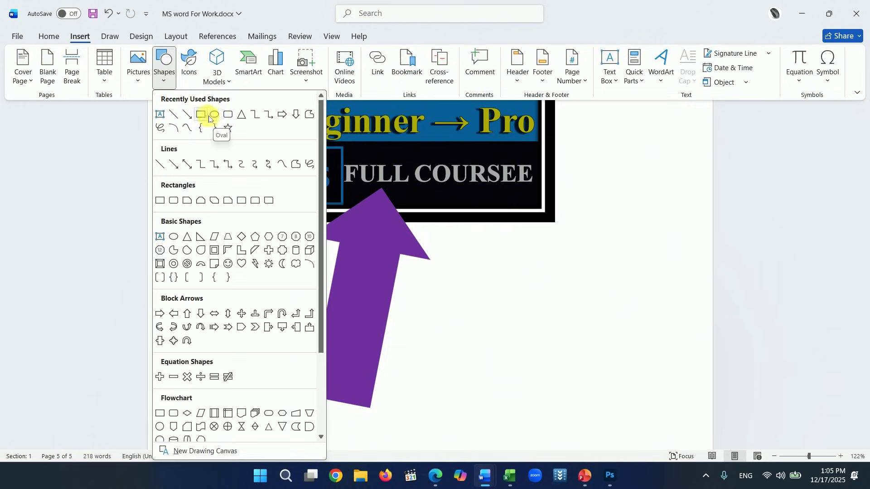
left_click(215, 117)
left_click_drag(467, 243, 646, 337)
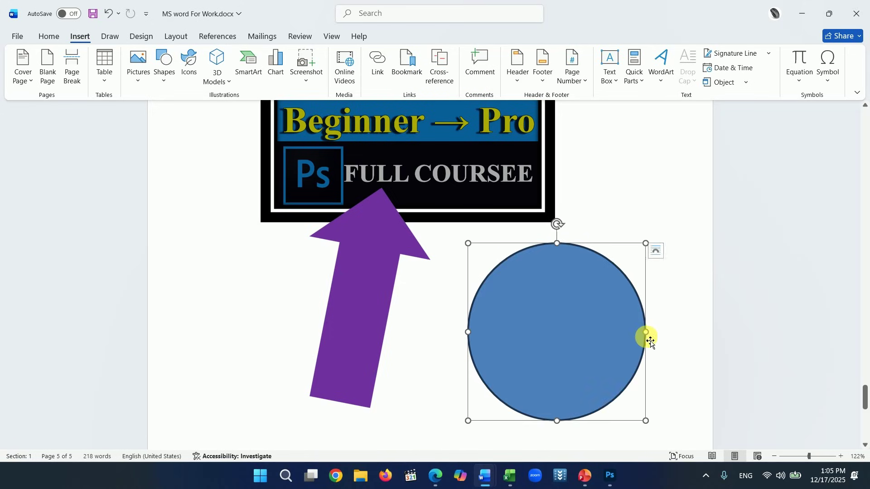
left_click_drag(588, 317, 562, 292)
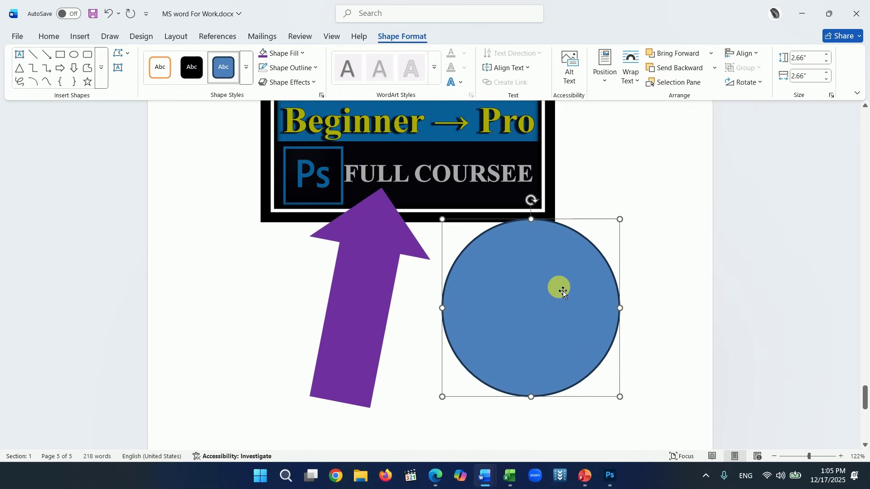
left_click(302, 54)
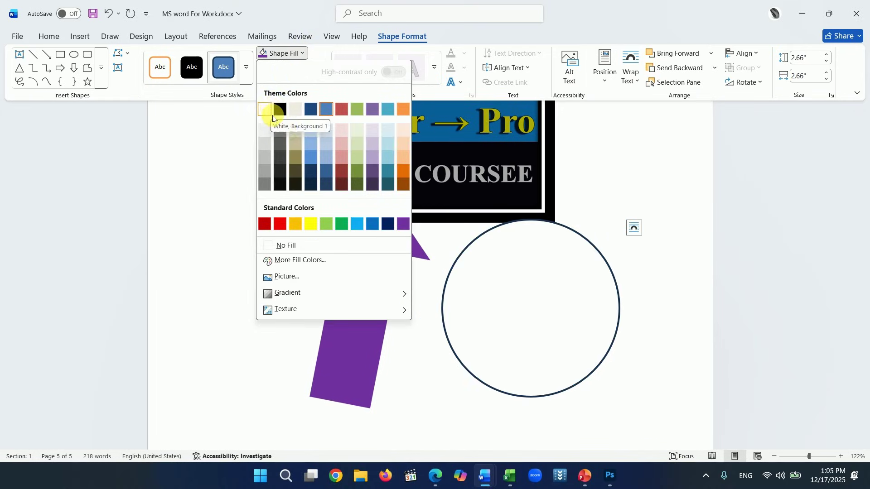
left_click(309, 146)
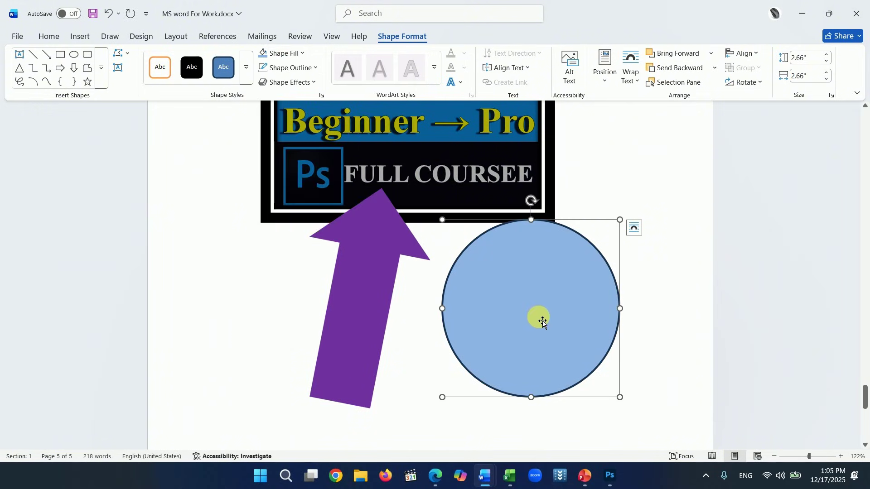
type("fdsf")
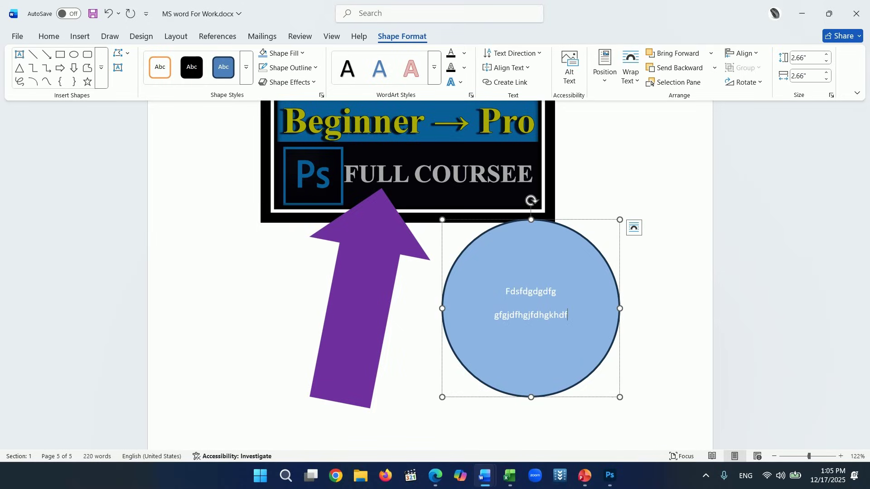
left_click(684, 316)
scroll(349, 251, "down", 5)
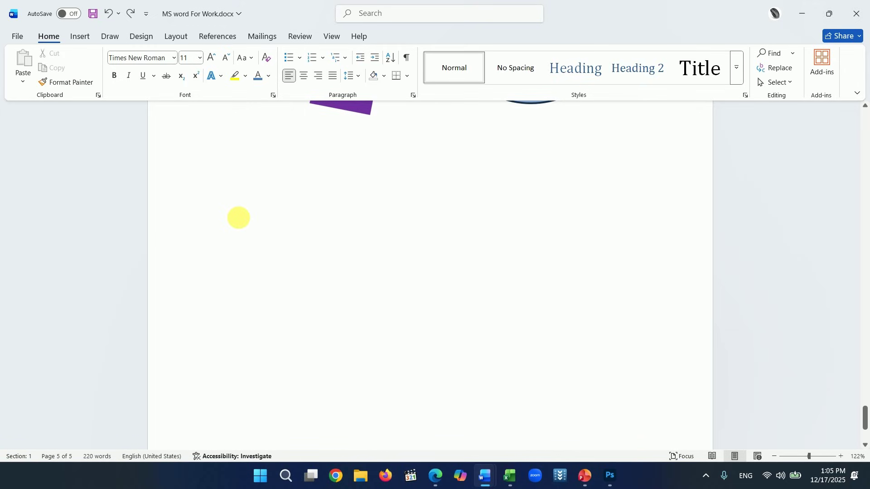
- Insert a page break at the document end to start page 6
double_click(241, 219)
scroll(241, 220, "up", 6)
scroll(245, 231, "down", 9)
left_click(246, 232)
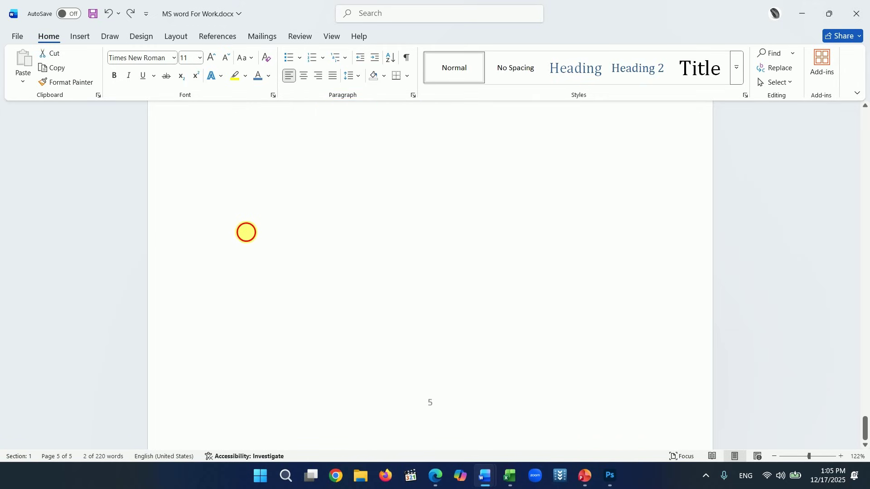
key("ctrl+Return")
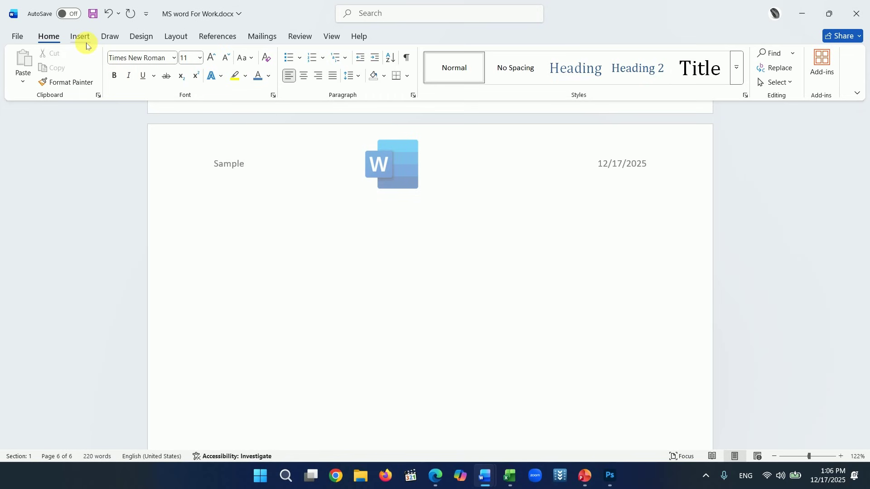
- Insert a Pie chart with the default Sales sample data
left_click(82, 41)
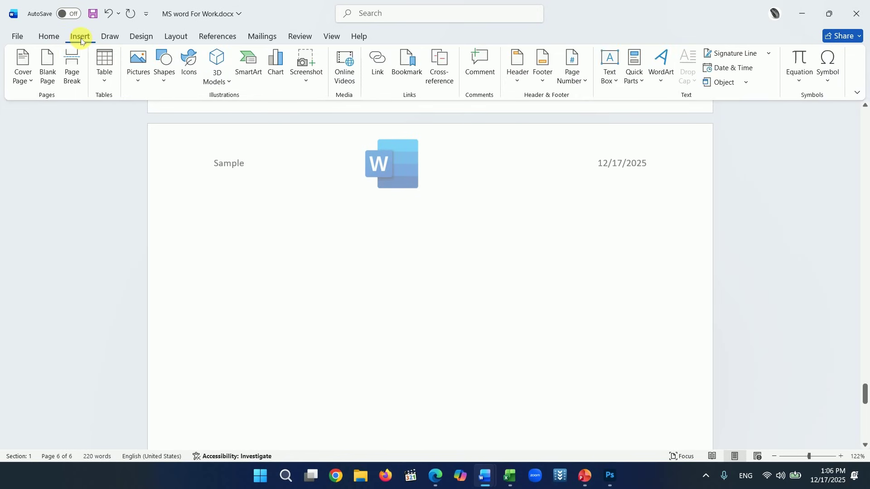
left_click(277, 75)
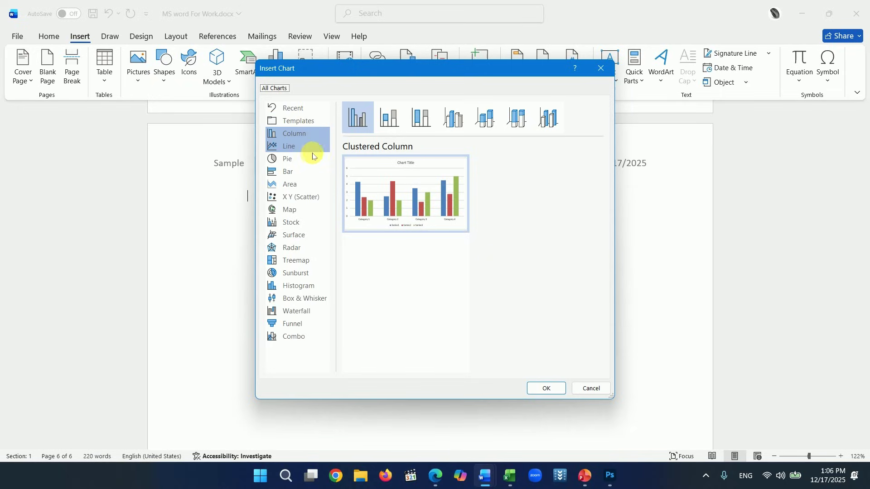
mouse_move(418, 187)
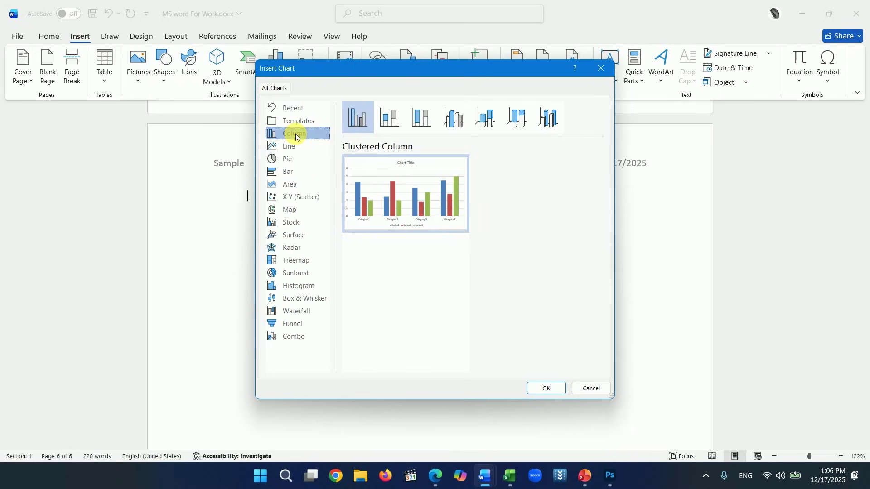
left_click(289, 146)
left_click(290, 160)
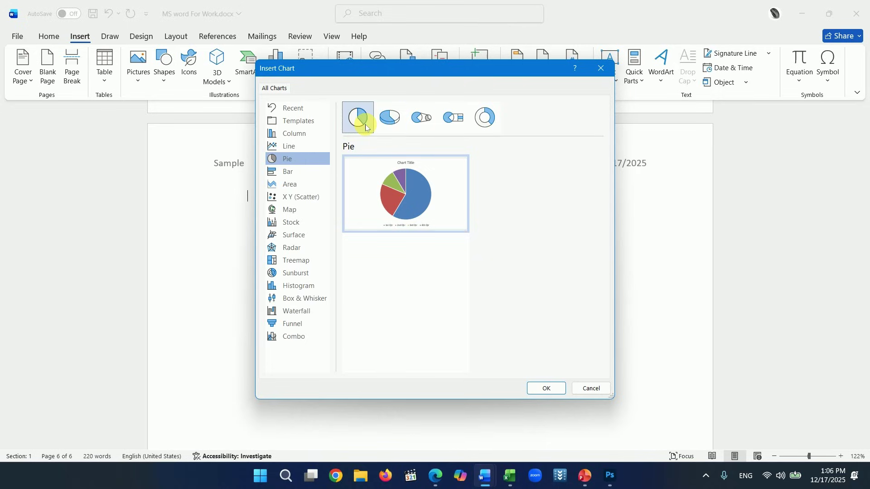
mouse_move(441, 248)
left_click(545, 388)
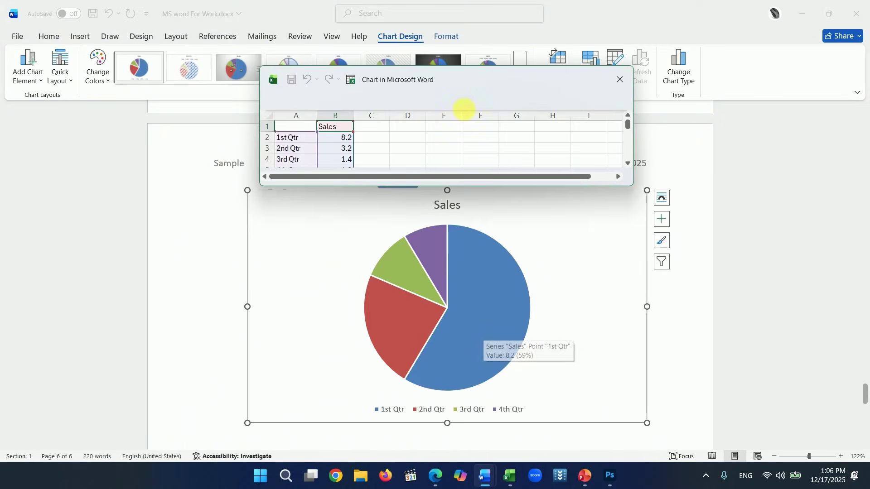
- Rename the category labels in A2:A4 to Jan, Feb and Mar
left_click_drag(469, 75, 534, 20)
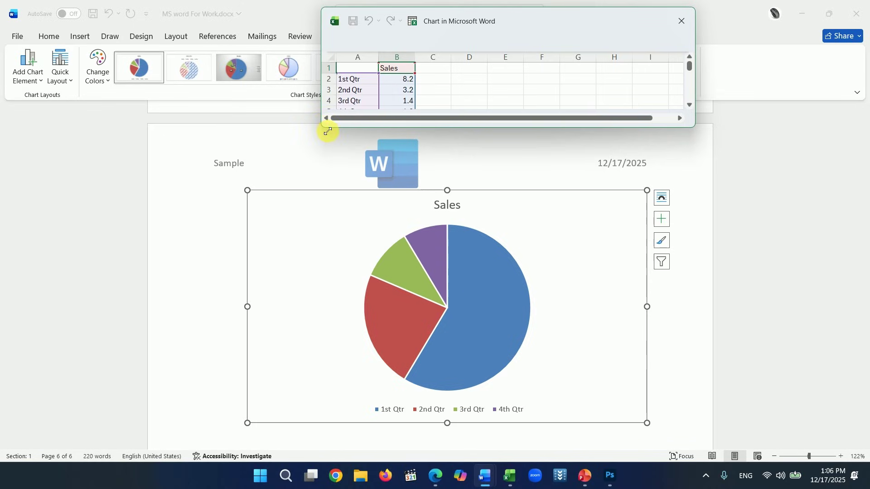
left_click_drag(327, 131, 239, 190)
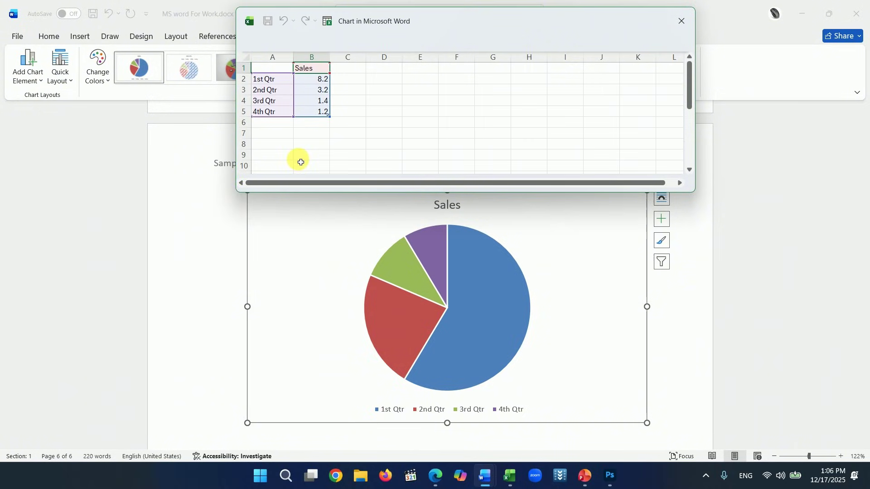
left_click(272, 80)
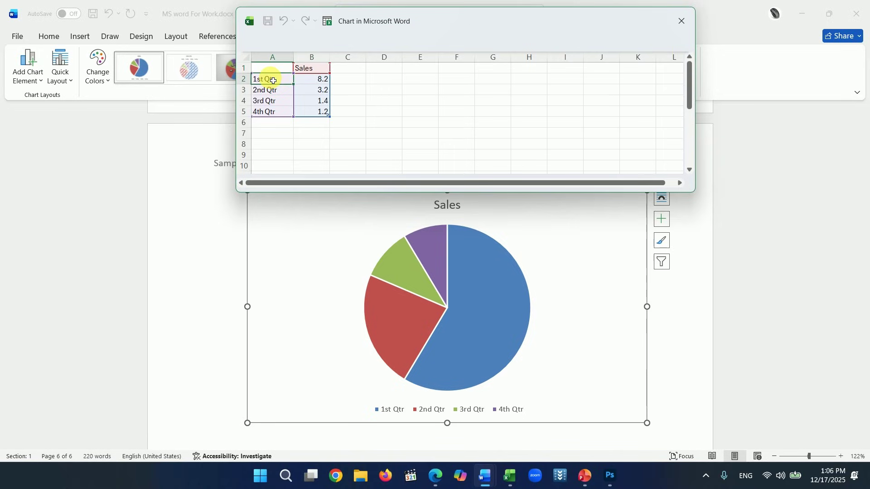
type("Jan")
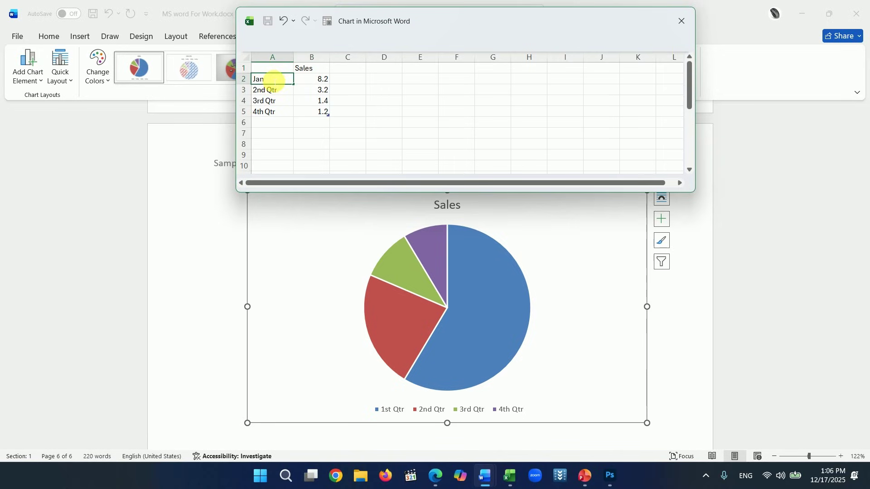
key("Return")
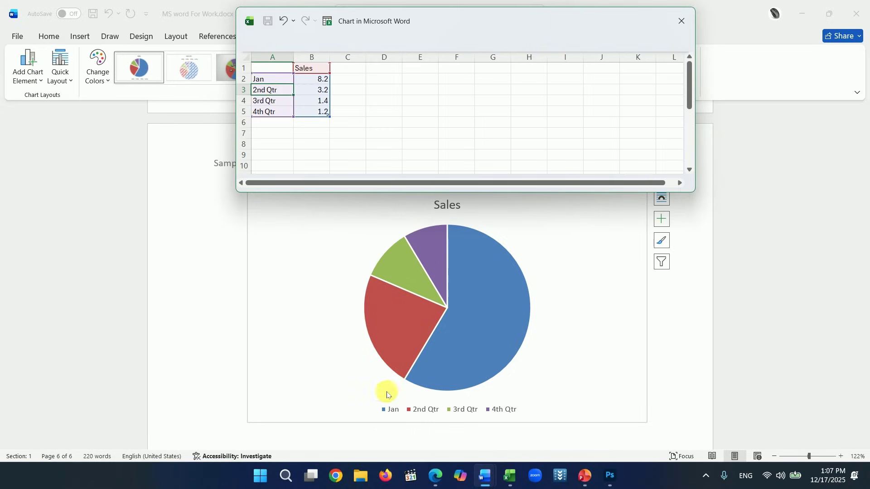
key("BackSpace")
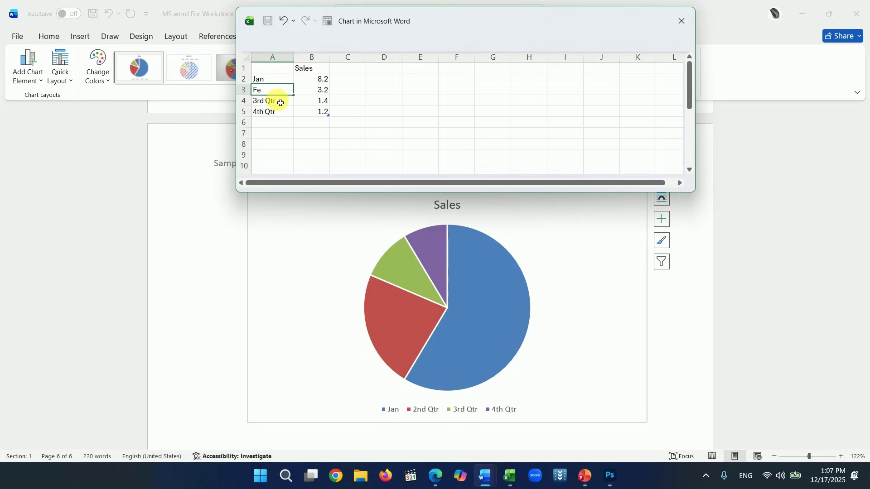
key("Return")
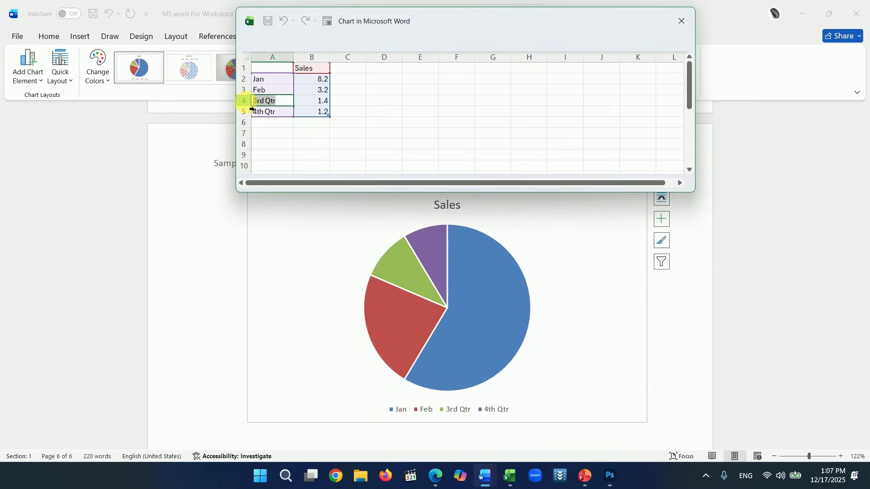
type("Mar")
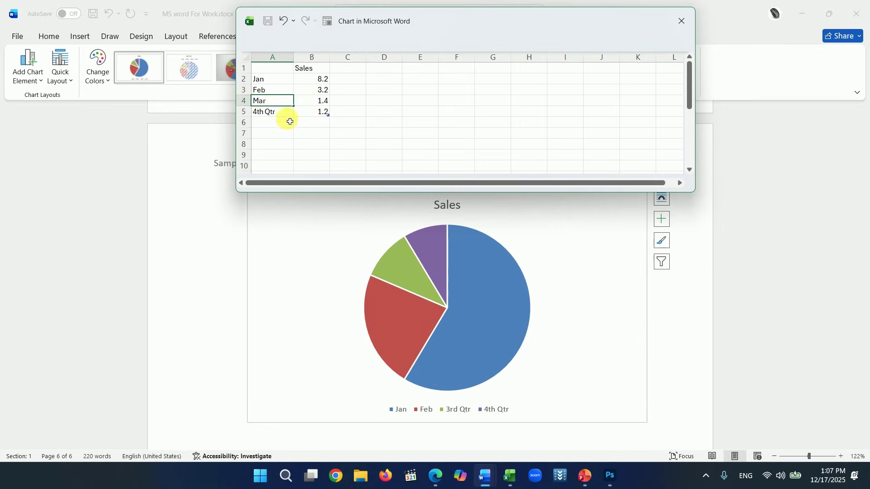
left_click(297, 127)
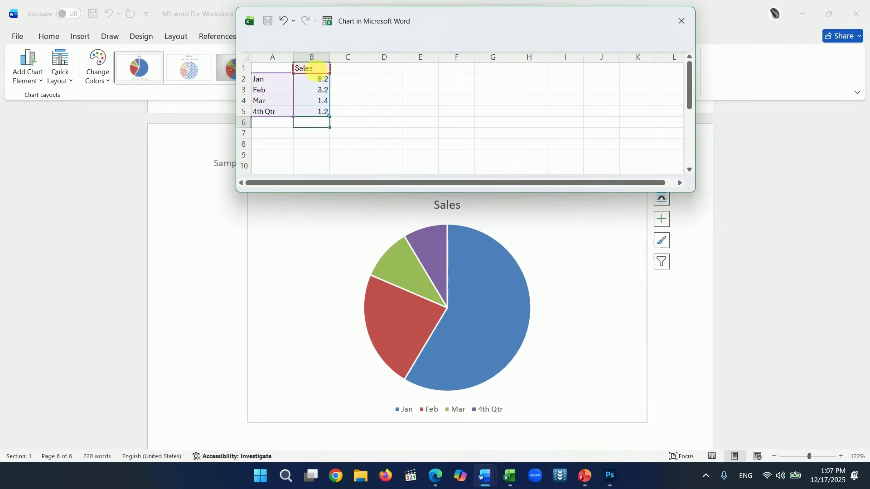
- Rename the B1 heading to Profit and enter 500, 700 and 300 in B2:B4
double_click(315, 73)
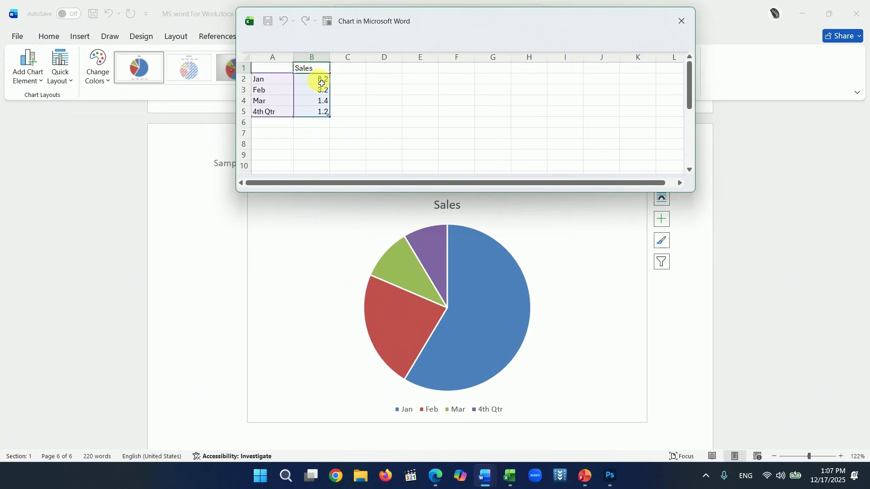
key("BackSpace")
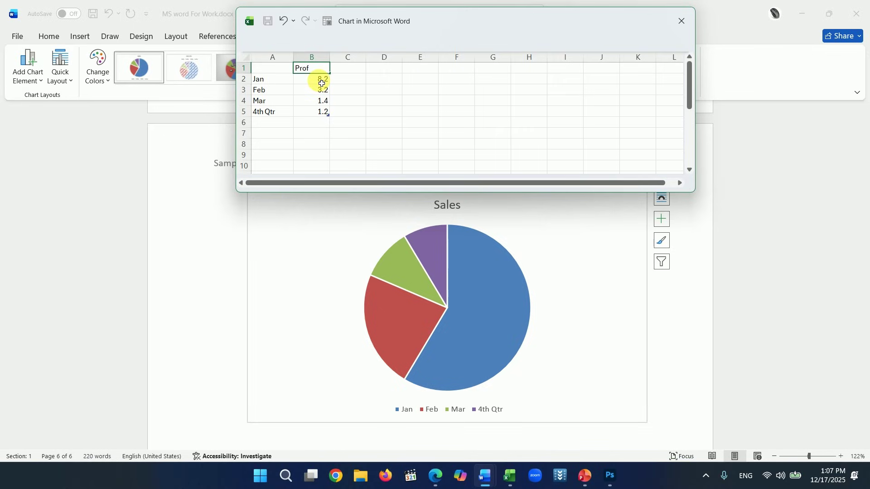
left_click(322, 83)
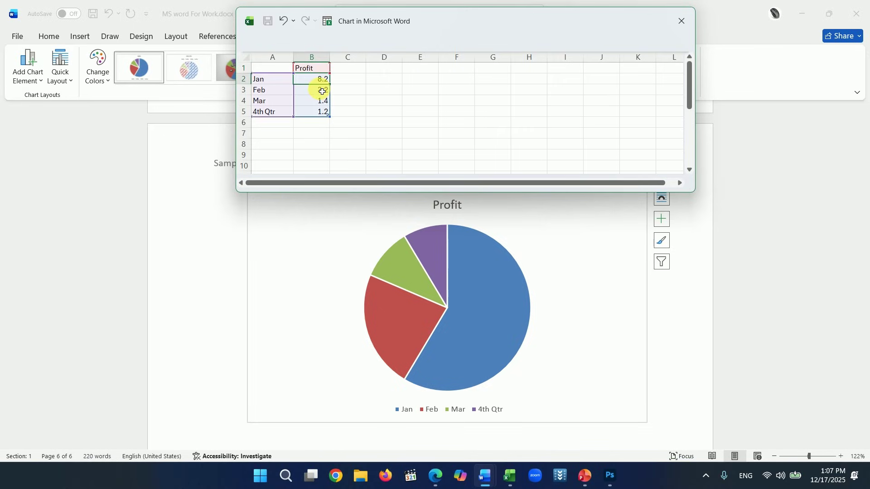
type("500")
key("Return")
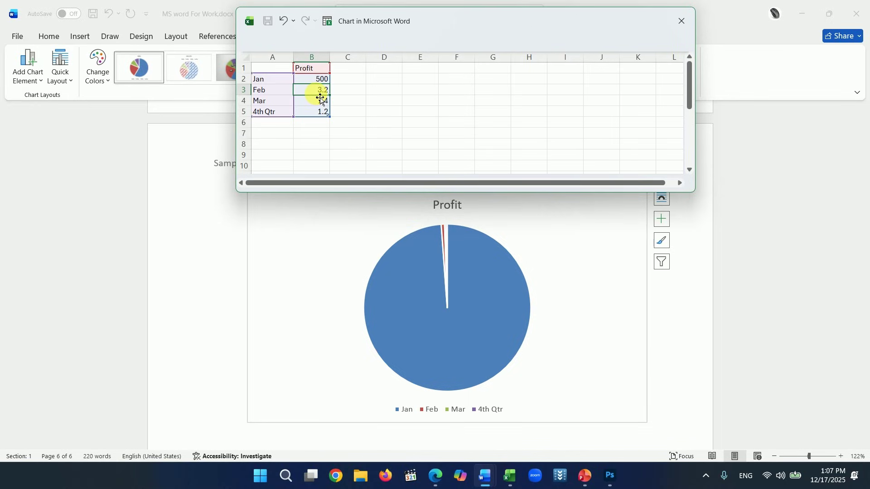
type("700")
key("Return")
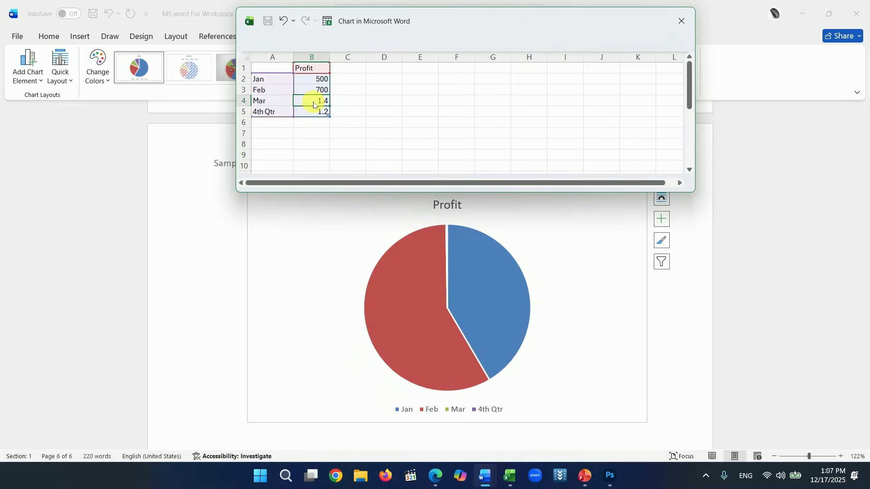
type("300")
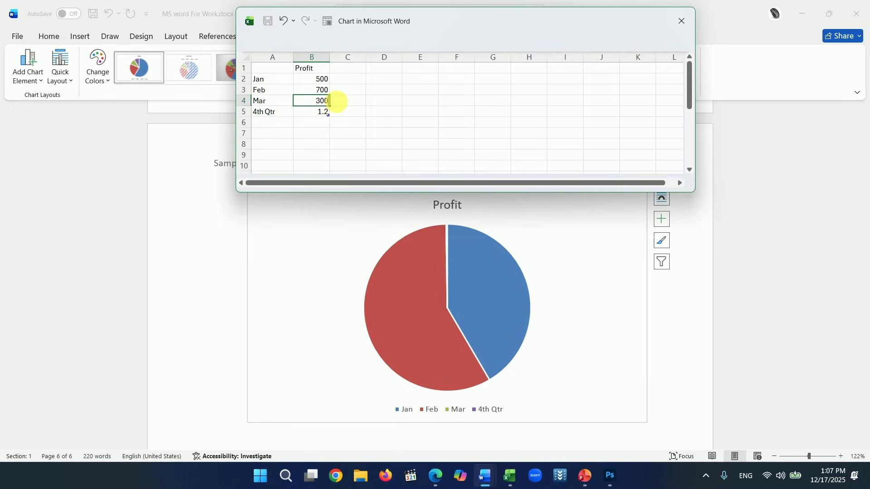
left_click(343, 100)
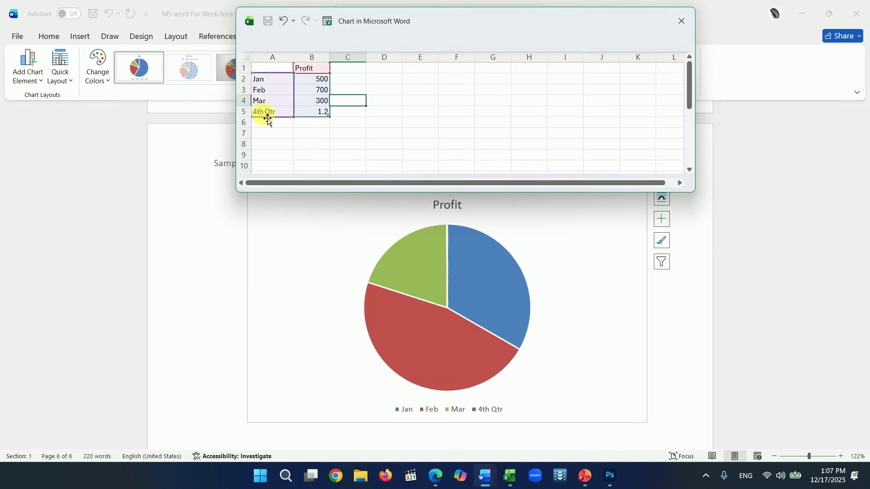
- Enter 900 as the 4th Qtr profit in cell B5
left_click(250, 119)
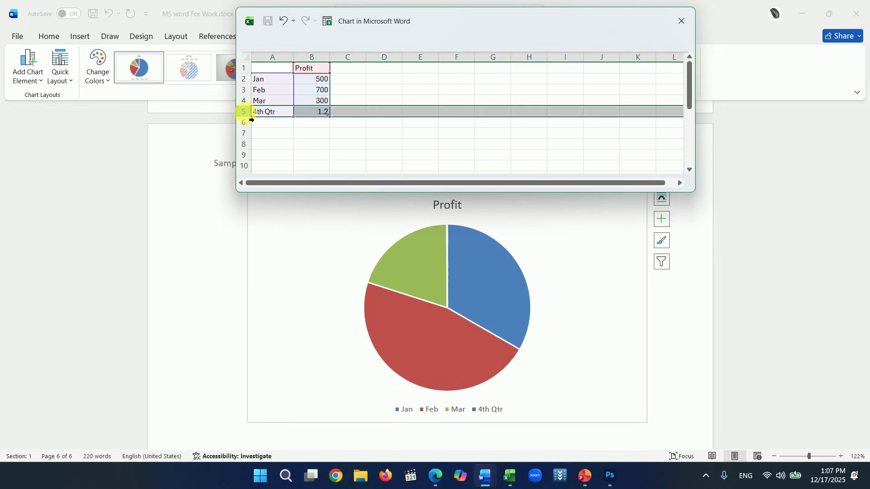
right_click(252, 119)
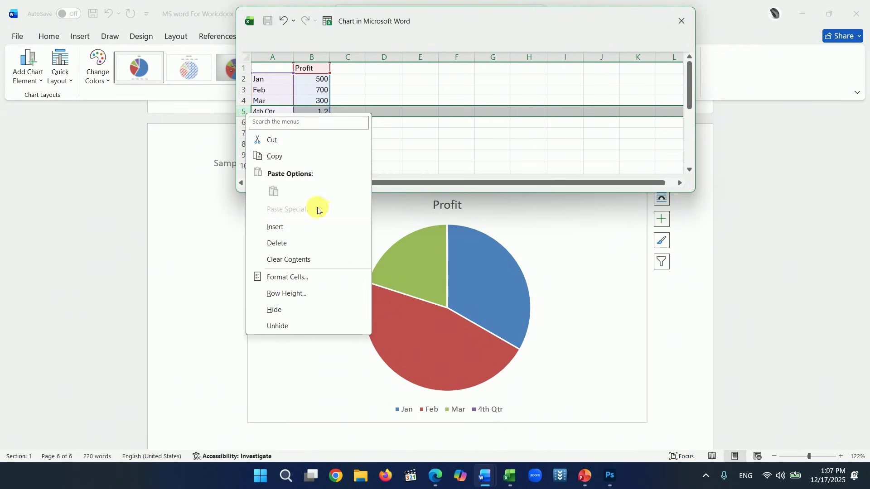
left_click(312, 138)
left_click_drag(298, 122, 297, 117)
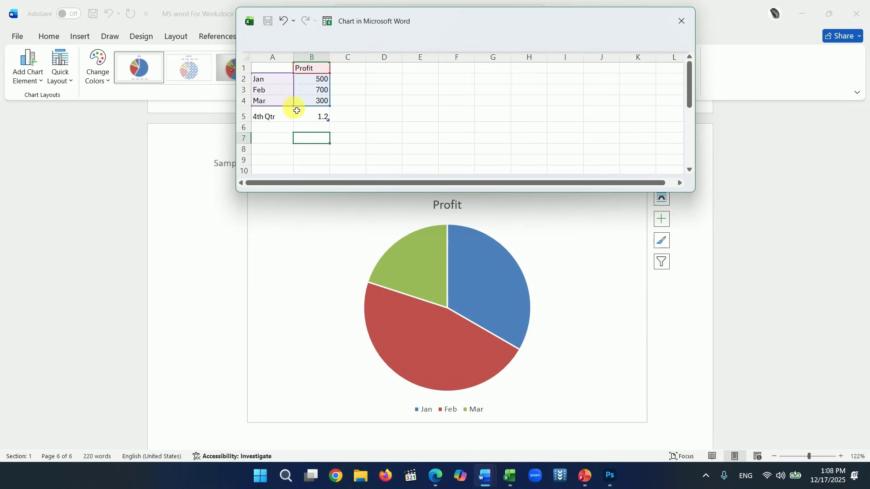
left_click_drag(294, 107, 293, 122)
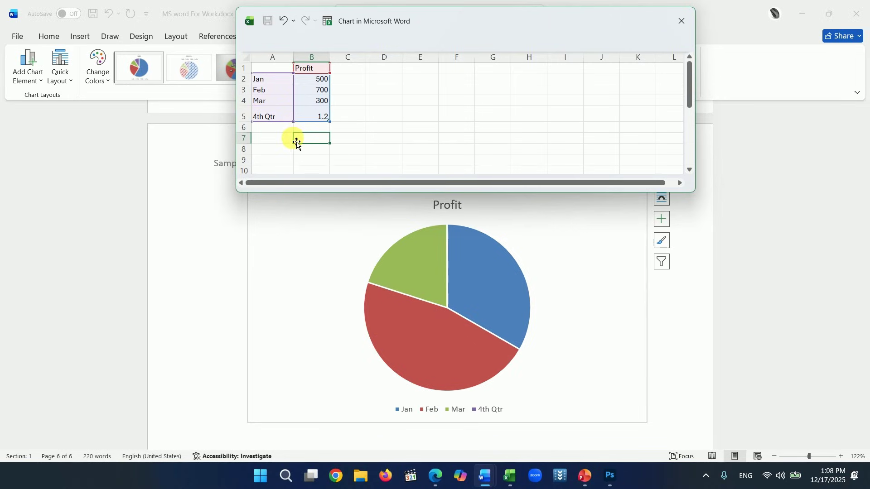
left_click(321, 118)
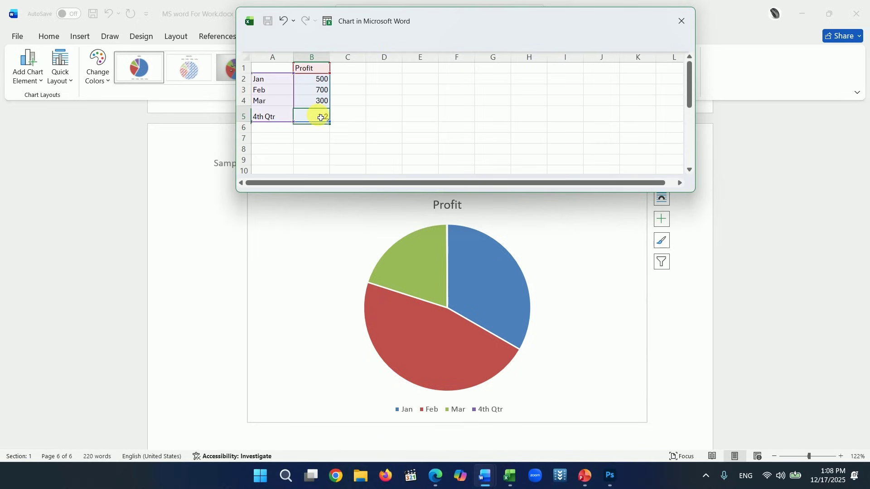
type("900")
left_click(351, 115)
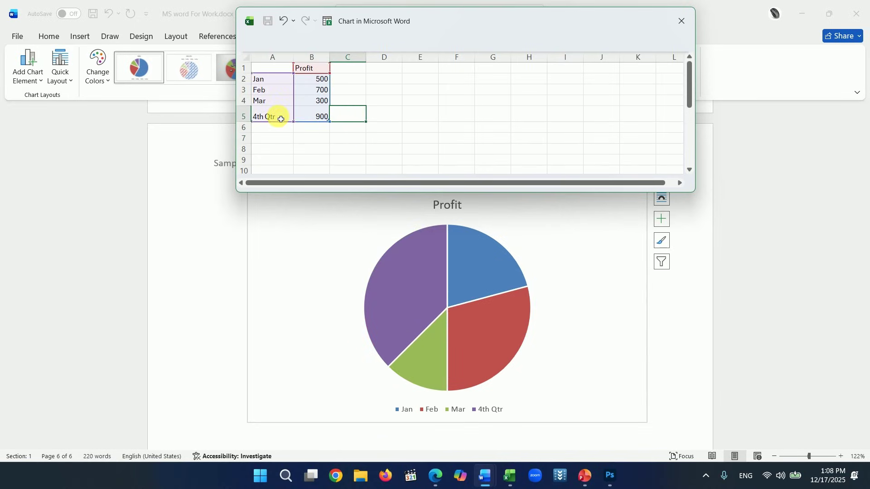
- Delete the 4th Qtr row and return to the MS word For Work document
left_click(244, 116)
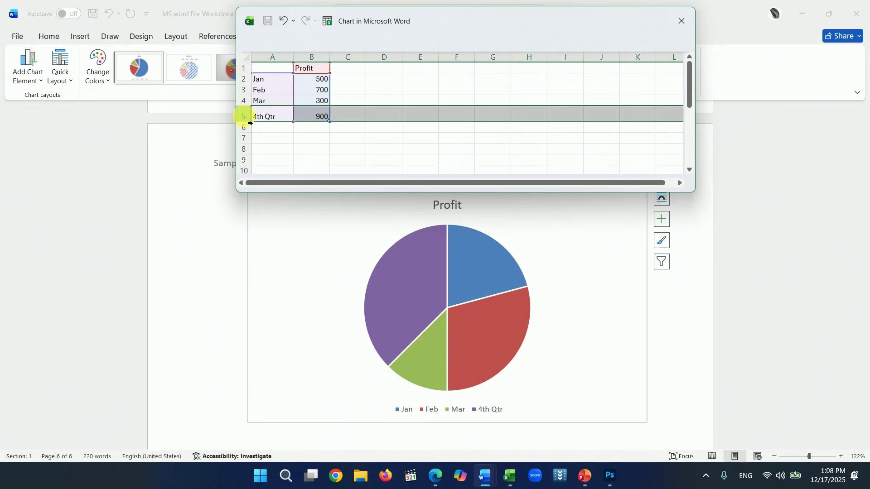
right_click(246, 118)
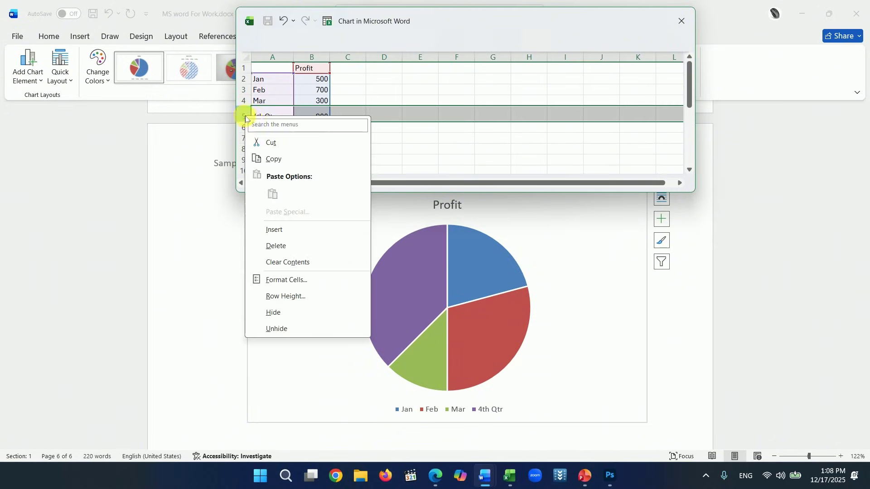
left_click(279, 246)
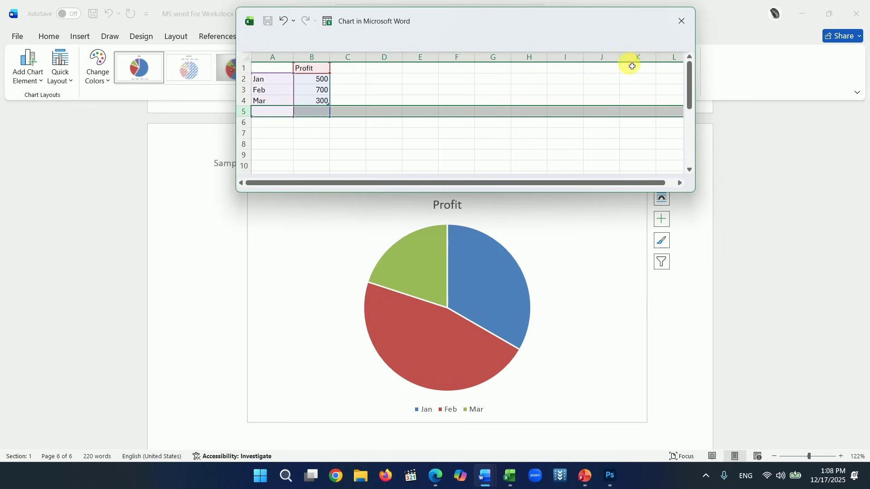
key("alt+Tab")
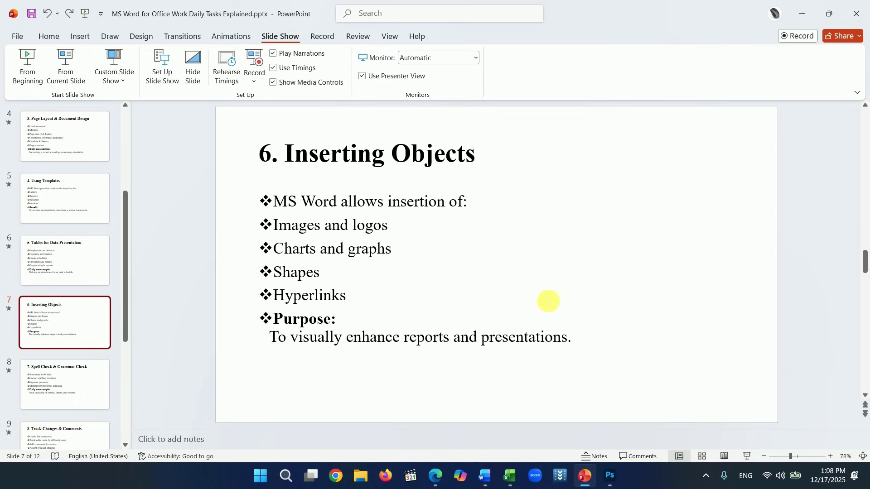
left_click(485, 476)
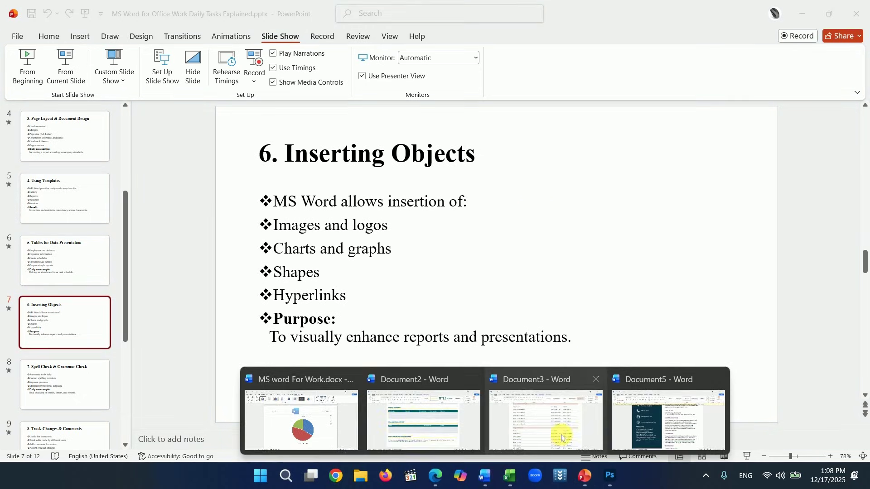
left_click(324, 436)
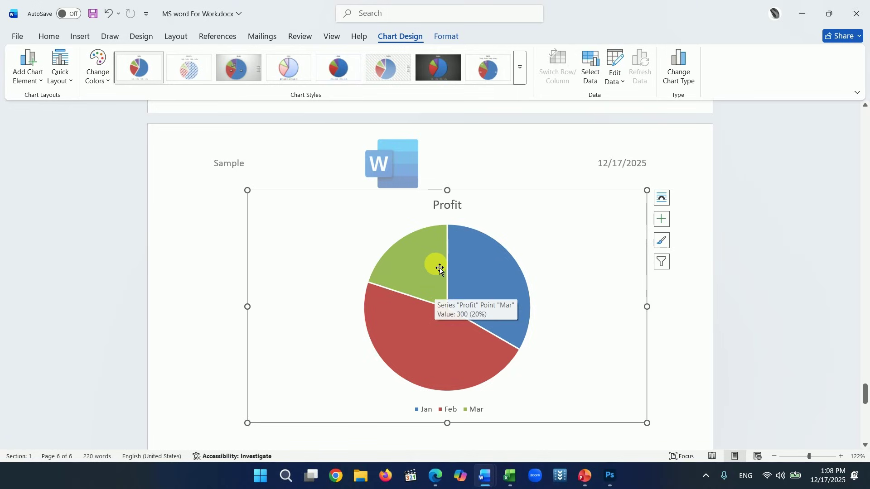
- Convert the Profit pie into a Clustered Column chart with the hatched background style
left_click(290, 70)
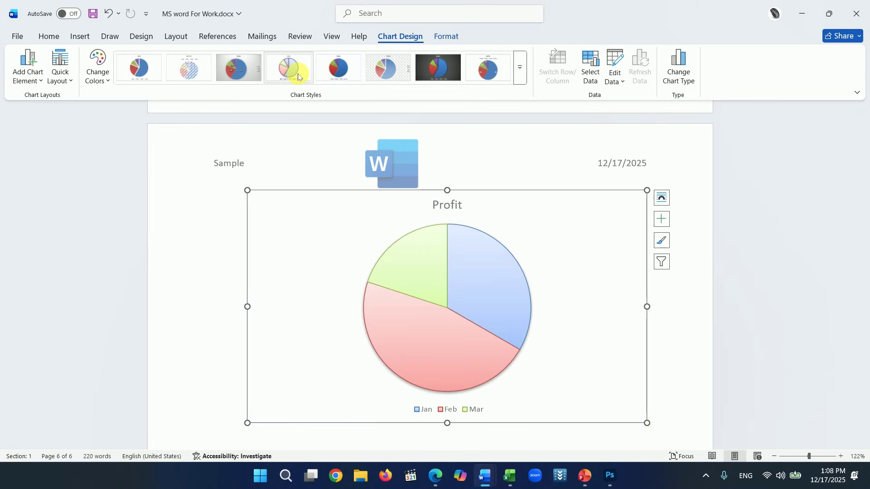
left_click(247, 75)
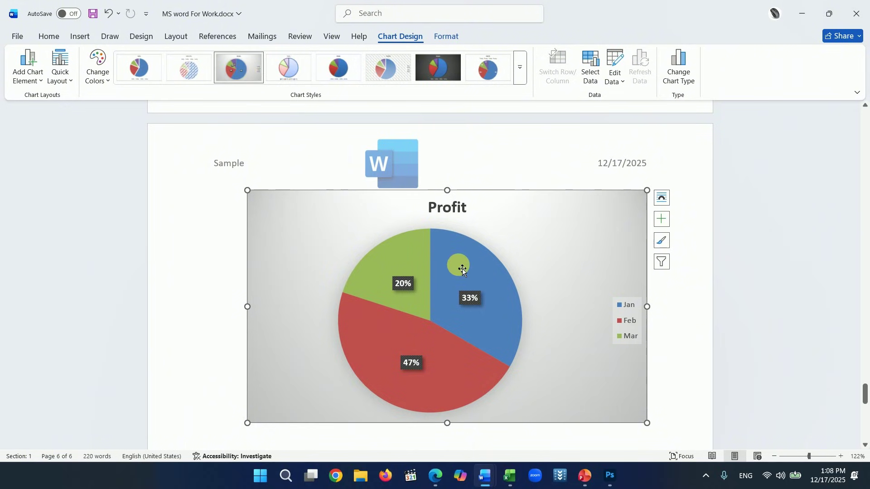
mouse_move(465, 264)
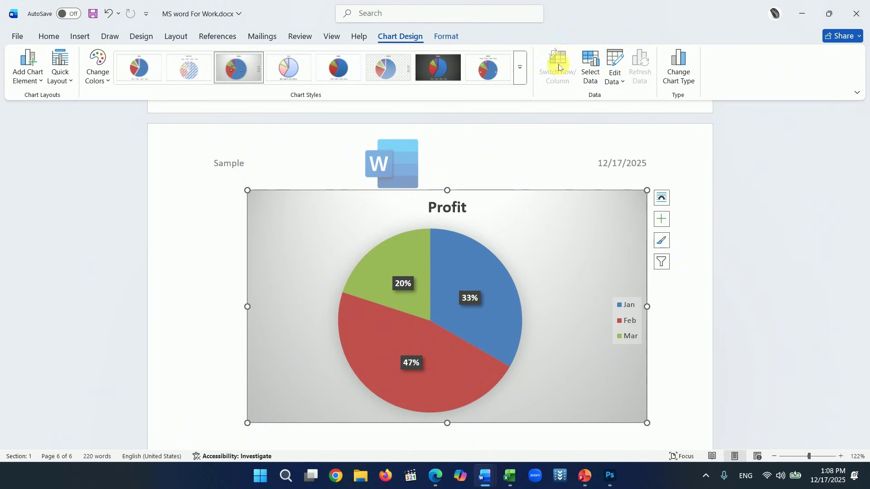
left_click(671, 81)
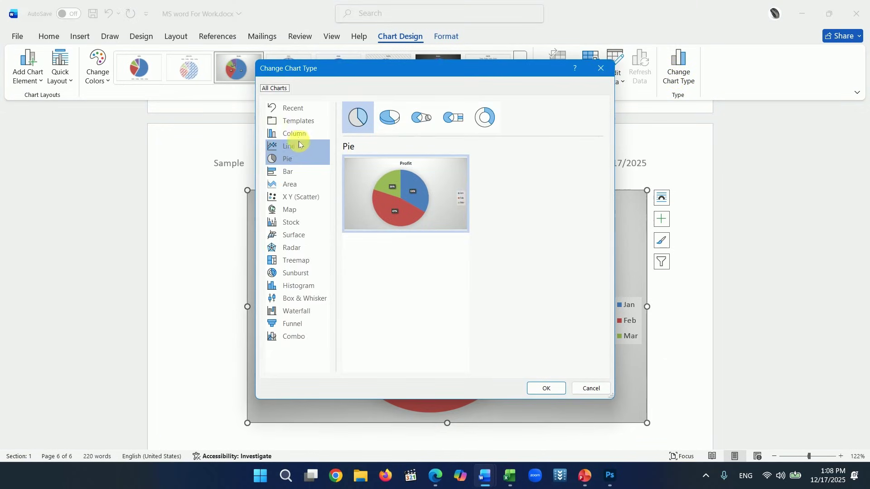
left_click(299, 138)
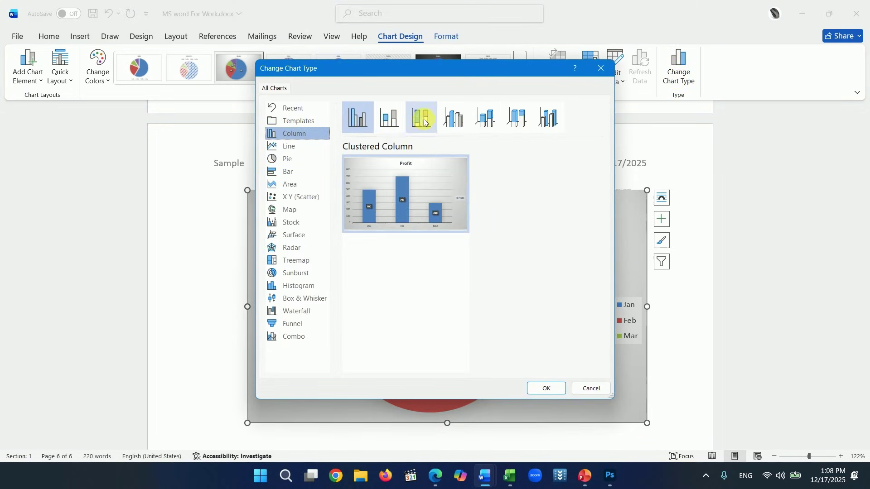
left_click(391, 122)
left_click(358, 116)
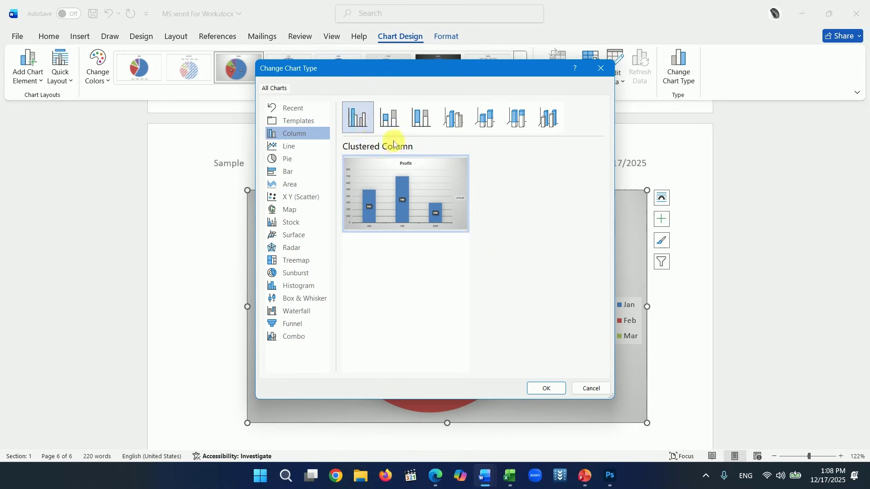
left_click(532, 394)
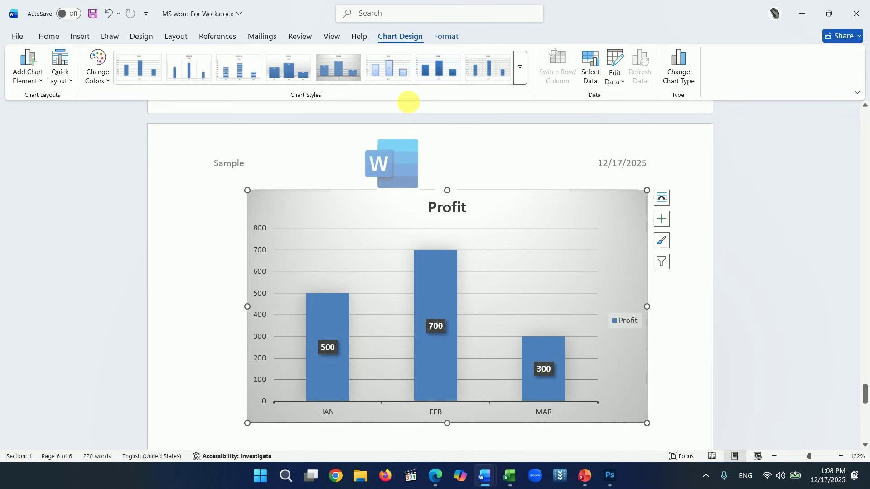
left_click(398, 73)
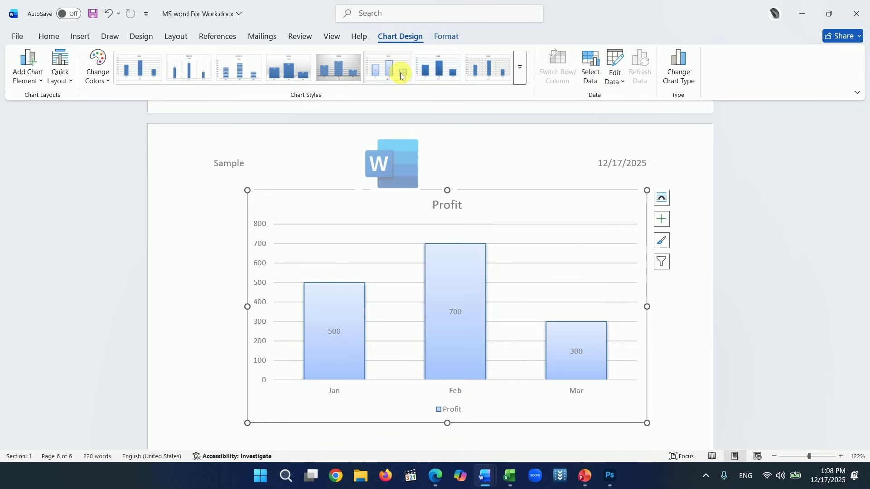
left_click(482, 70)
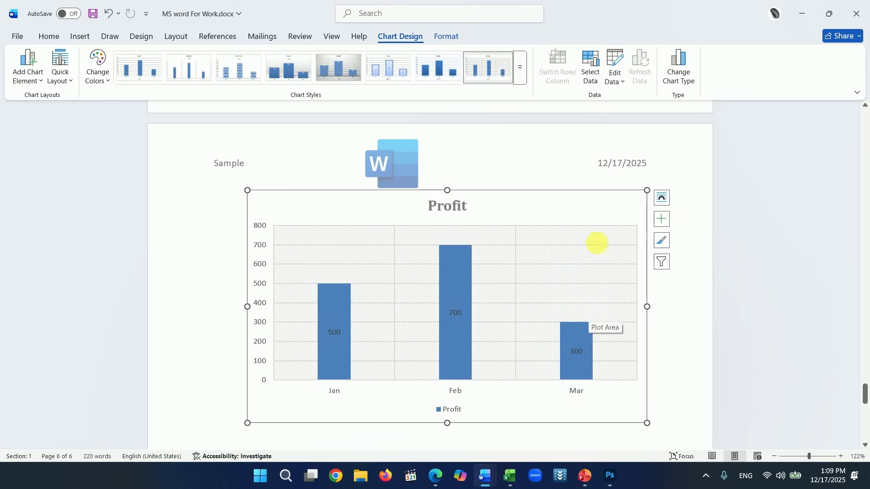
- Add an Apr row with profit 1000 to the chart data and close the sheet
left_click(617, 82)
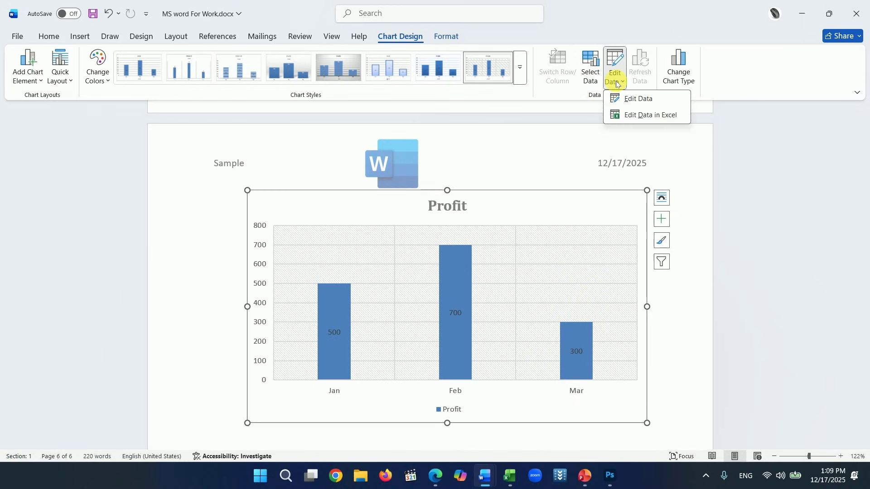
left_click(631, 97)
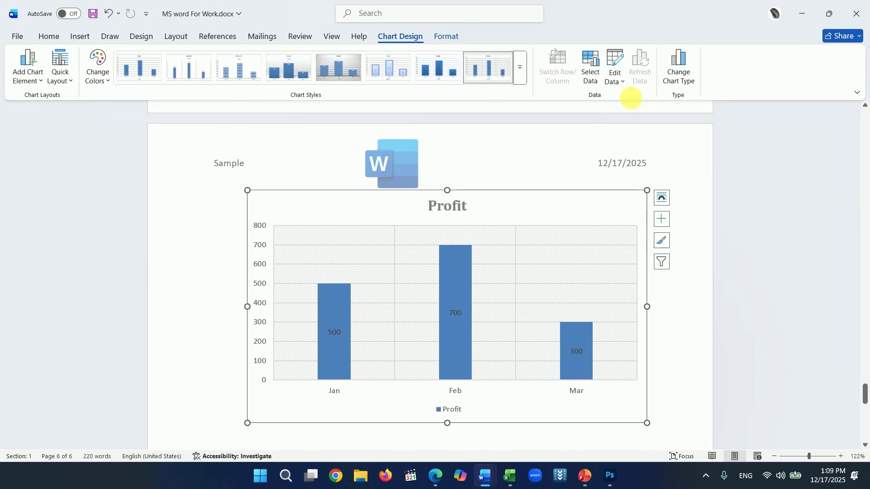
left_click(618, 68)
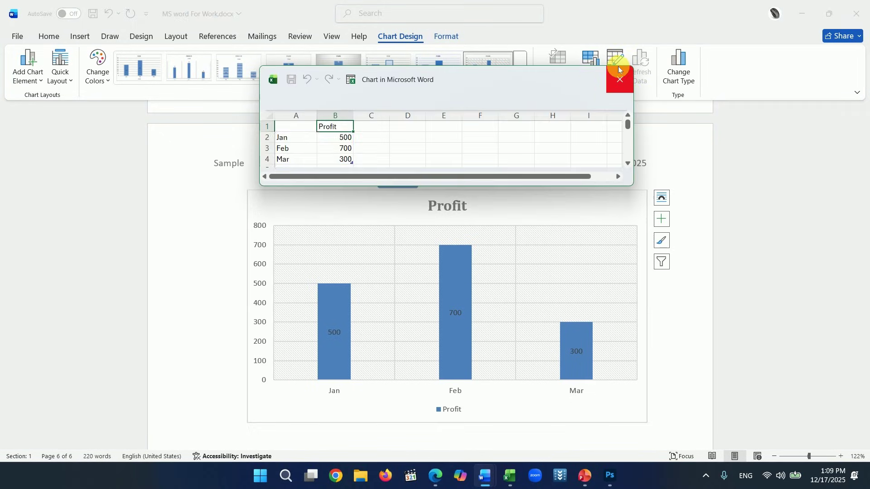
left_click_drag(263, 190, 258, 185)
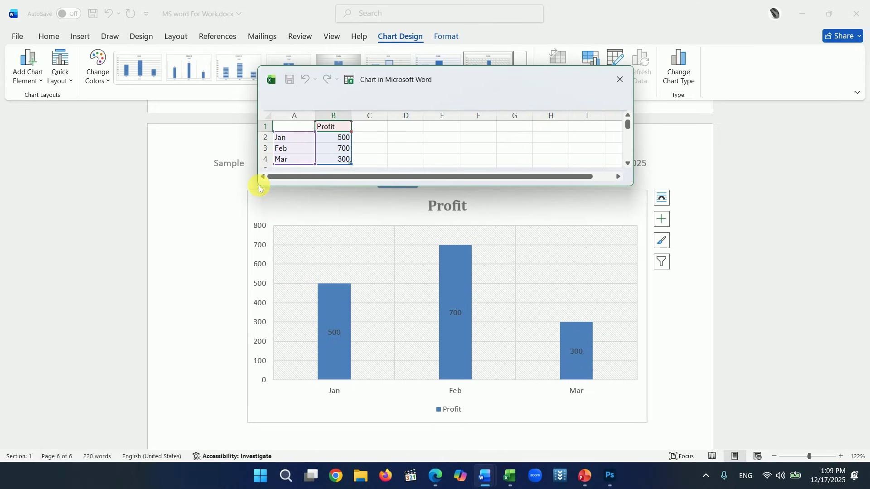
left_click_drag(259, 187, 238, 221)
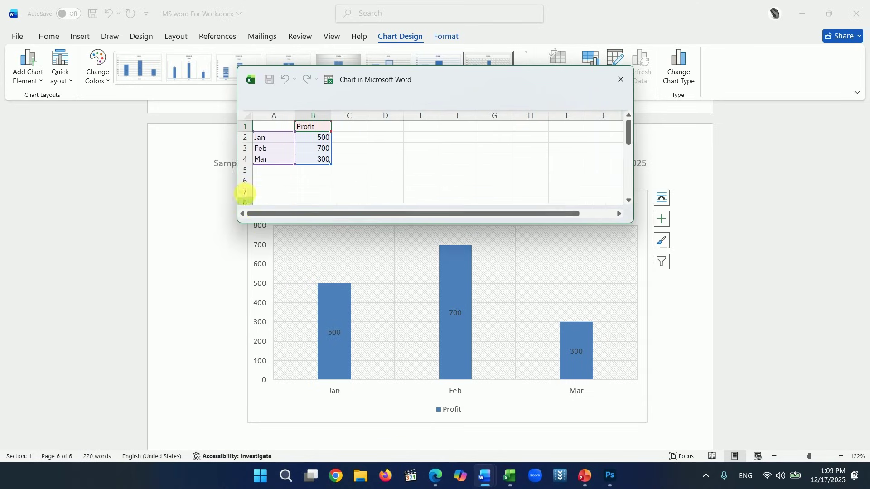
left_click(278, 171)
type("A")
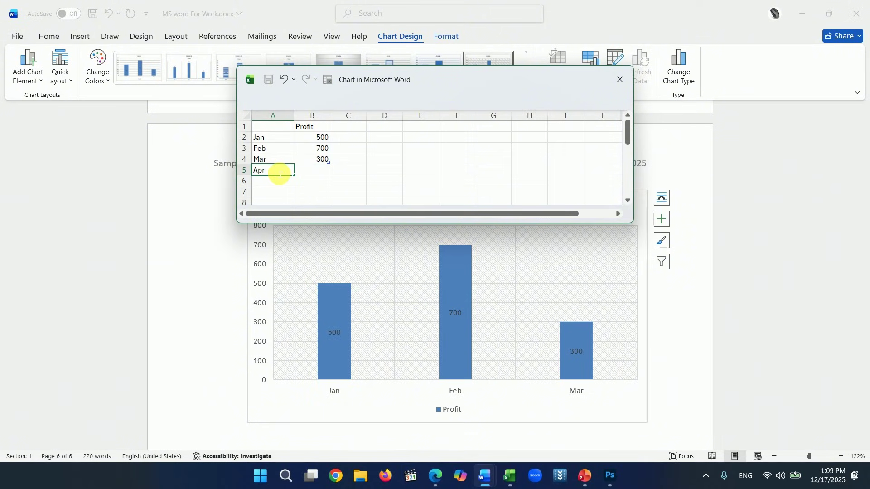
type("pr")
left_click(323, 172)
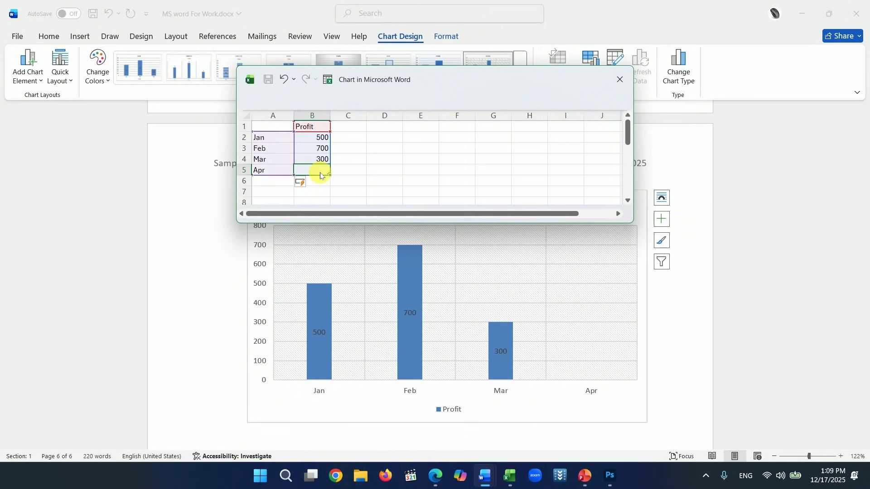
type("100")
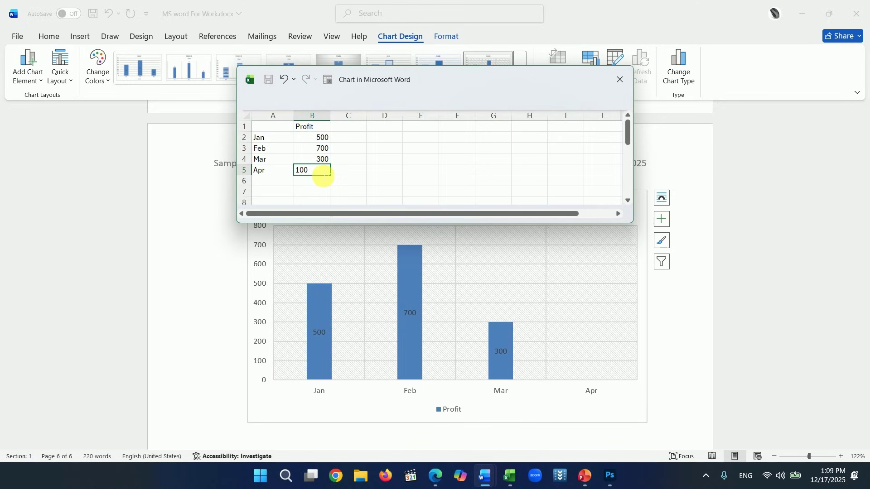
type("0")
left_click(369, 173)
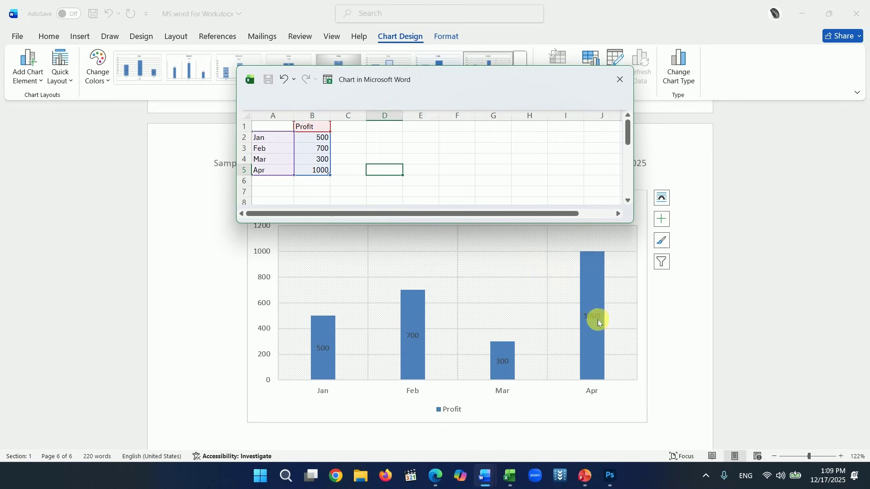
left_click(620, 82)
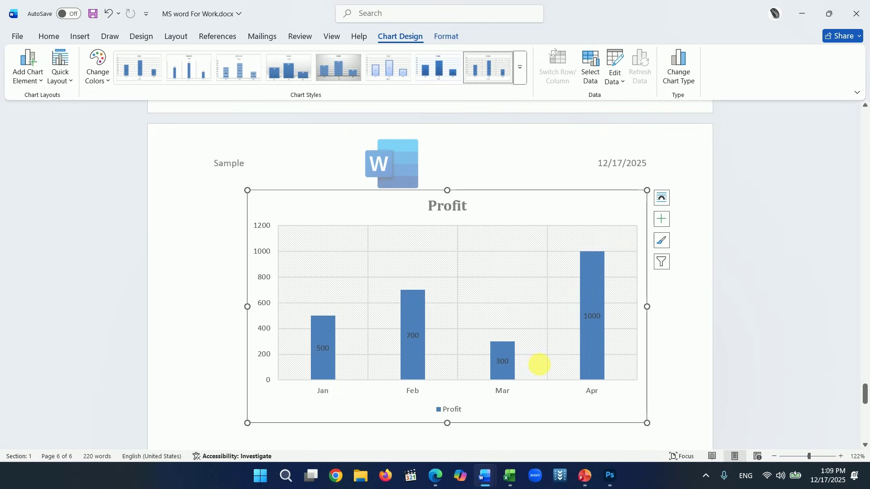
left_click(265, 223)
left_click(327, 219)
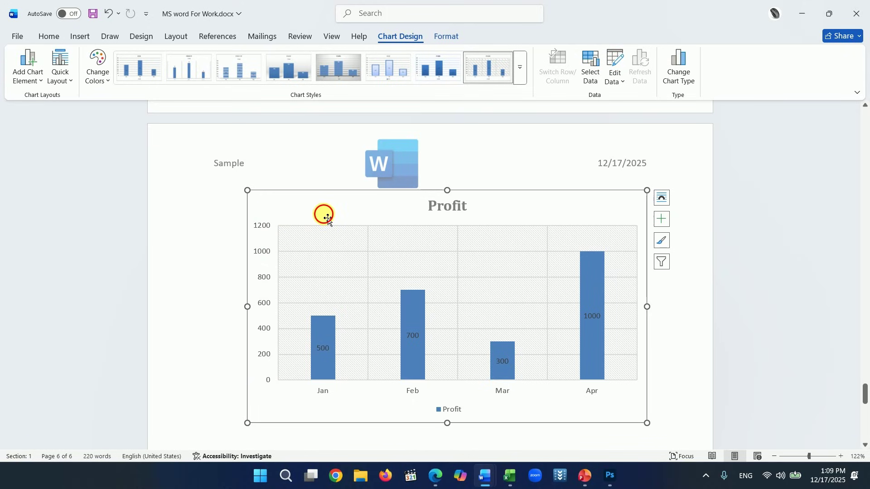
double_click(328, 219)
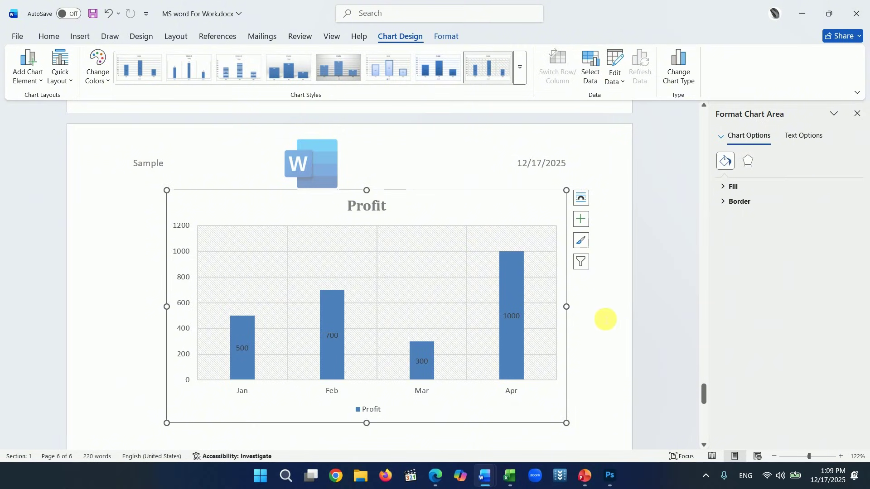
left_click(856, 113)
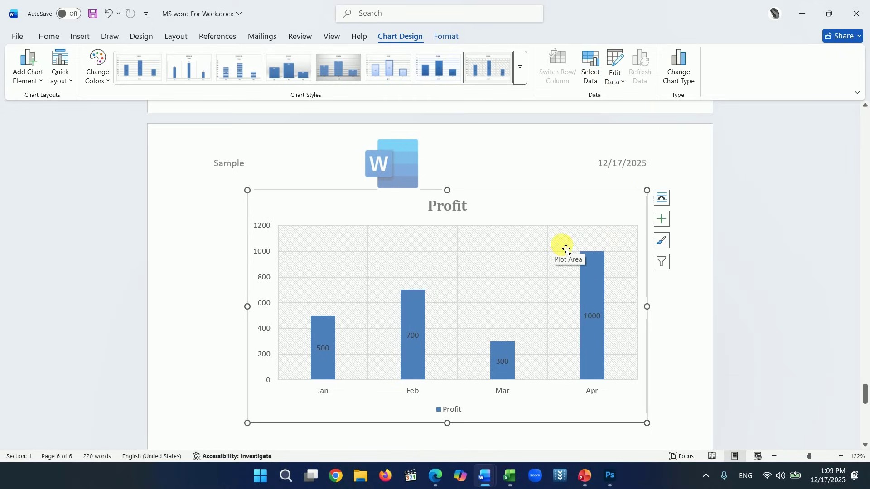
scroll(567, 249, "down", 5)
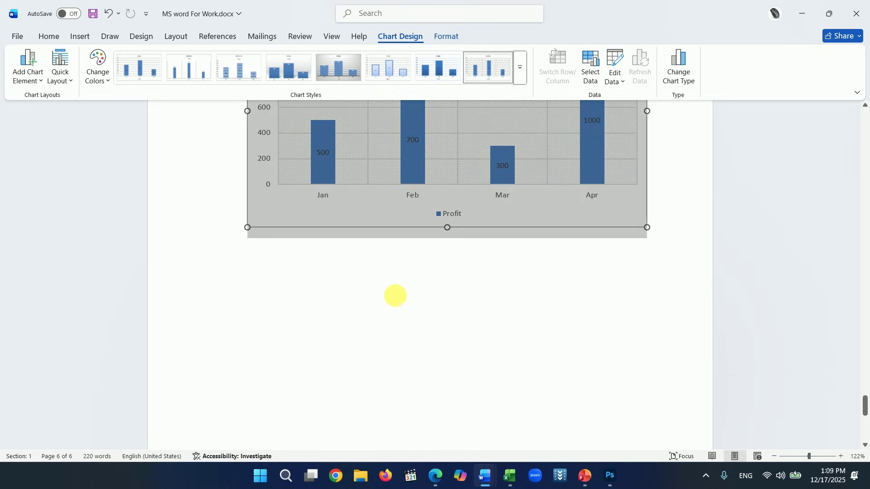
scroll(338, 231, "up", 10)
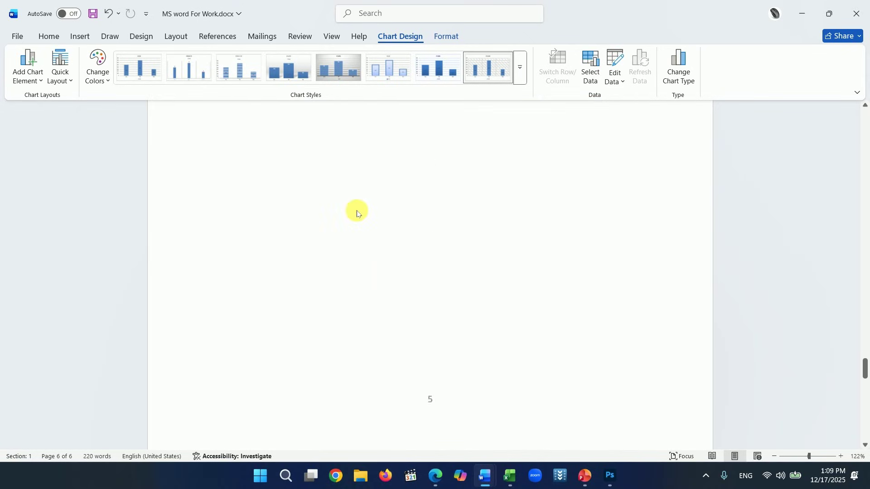
scroll(700, 281, "up", 5)
left_click_drag(864, 347, 864, 132)
scroll(362, 197, "up", 1)
- Append 'Adnakot Tube' right after 'plus sign.' in the last paragraph
left_click(540, 333)
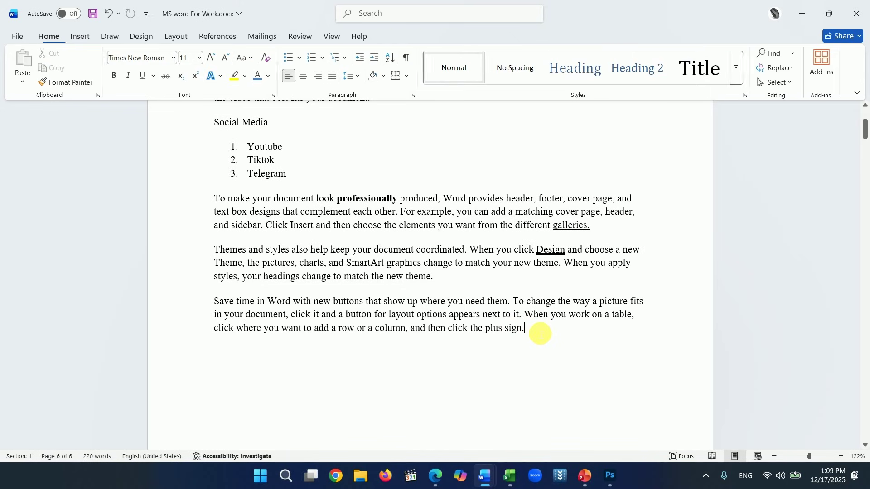
type("Adnakot")
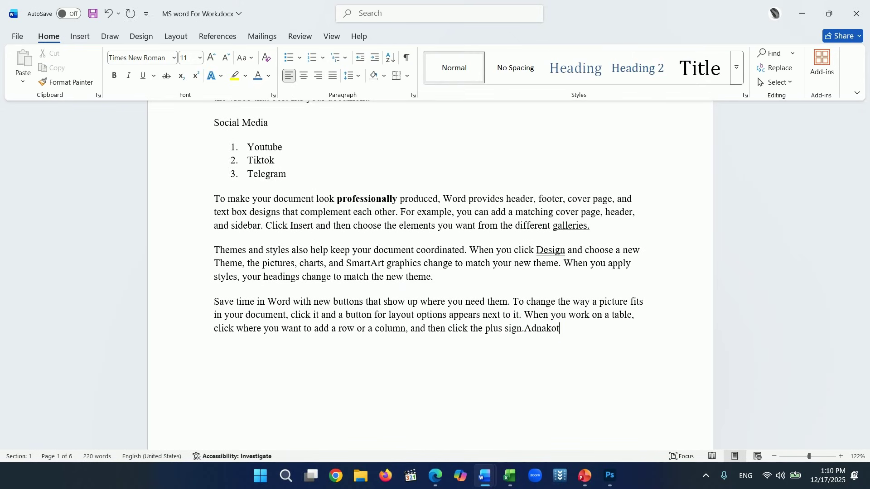
type(" Tube")
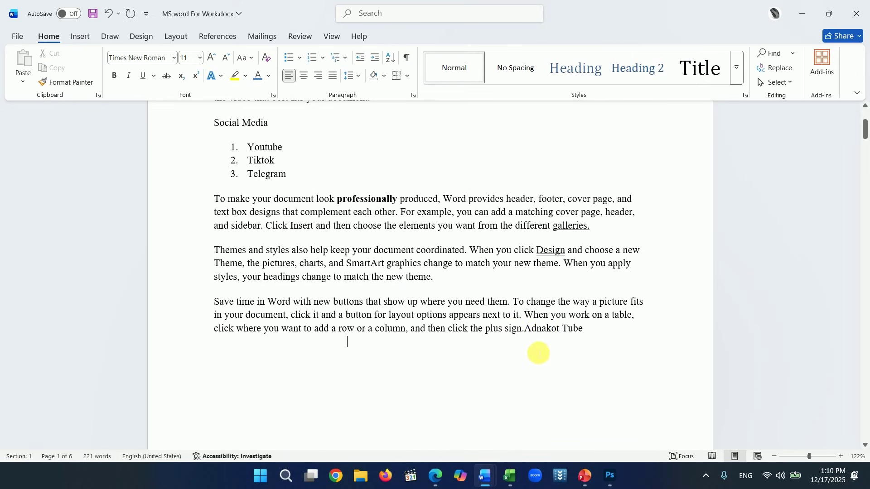
left_click_drag(525, 329, 586, 330)
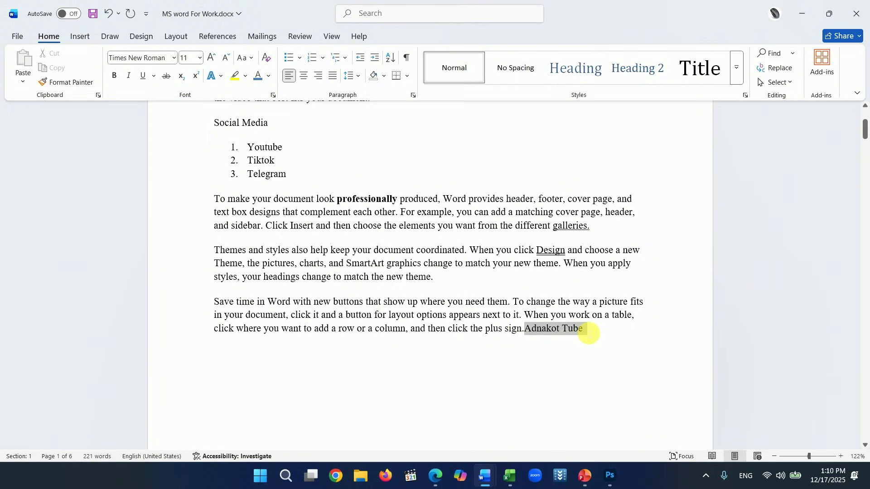
left_click(536, 353)
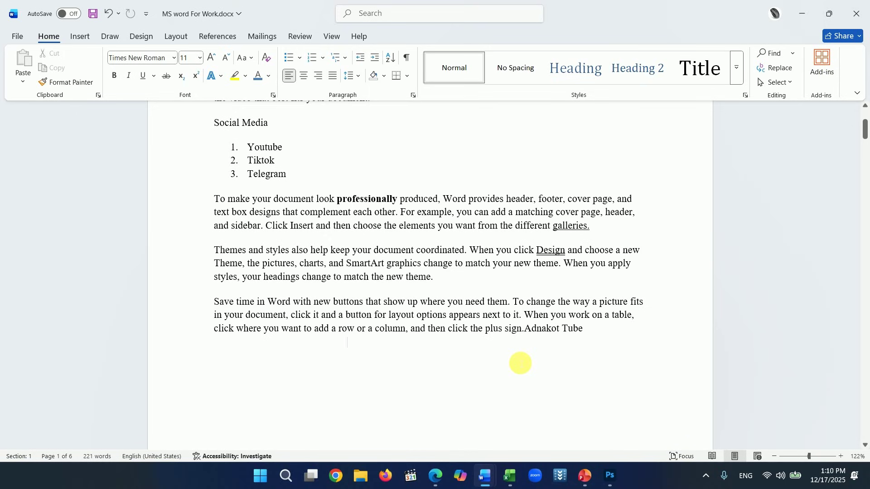
- Copy the Adnakot Tube videos-page URL from Edge, then select 'Adnakot Tube' in Word
key("alt+Tab")
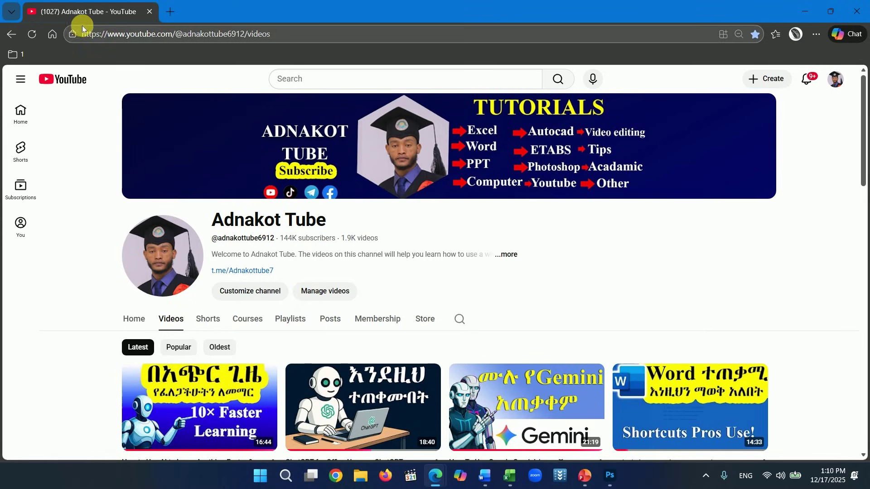
left_click(271, 34)
key("ctrl+c")
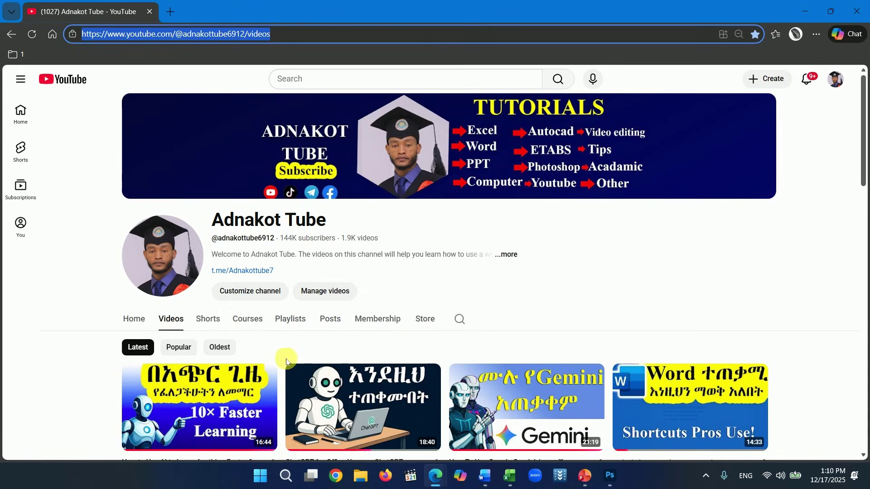
left_click(807, 13)
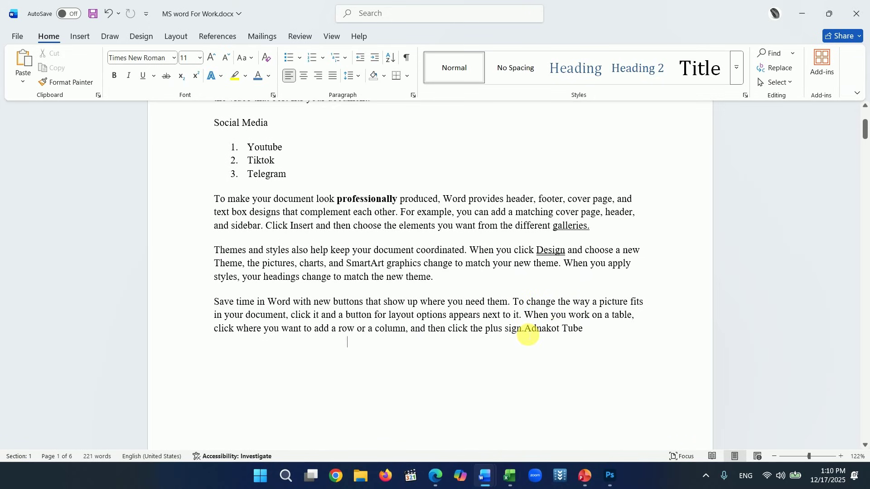
left_click_drag(526, 332, 582, 332)
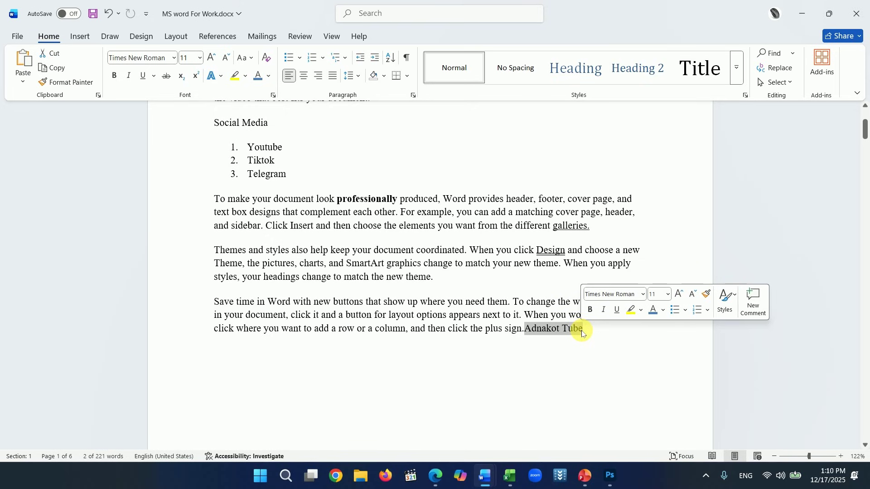
- Hyperlink 'Adnakot Tube' to the pasted YouTube channel videos-page address via Insert > Link
left_click(80, 37)
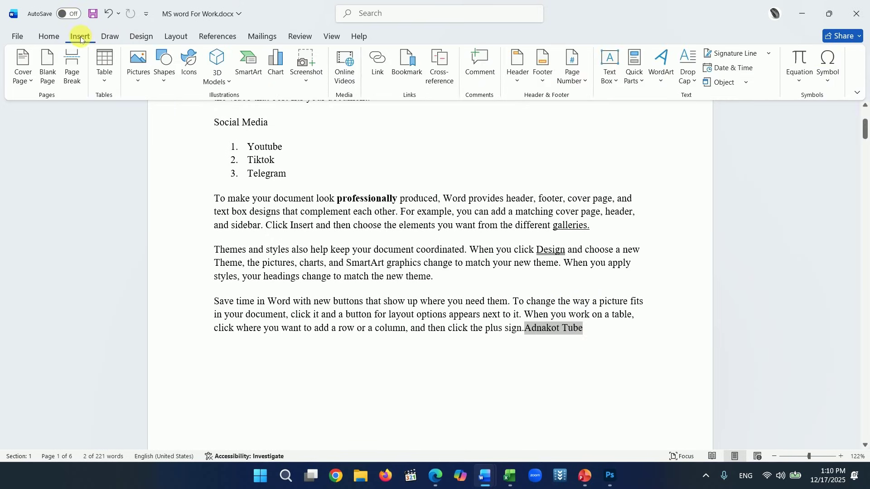
left_click(379, 79)
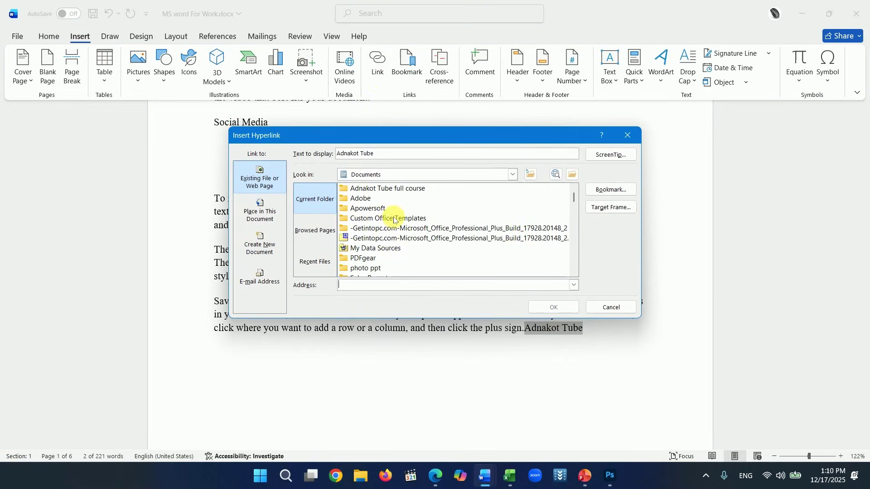
scroll(407, 213, "down", 2)
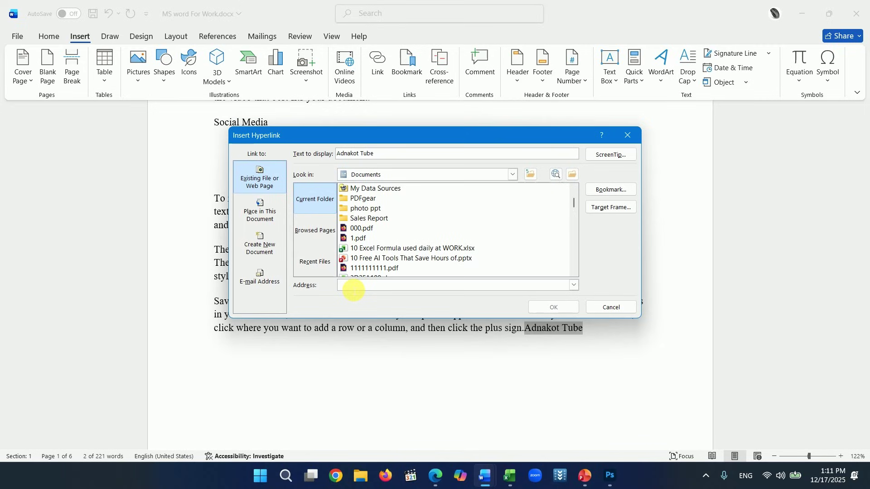
key("ctrl+v")
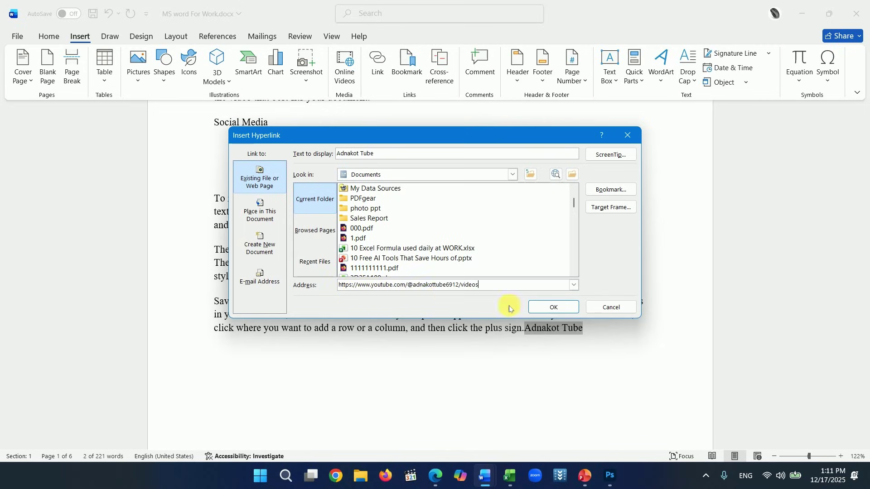
left_click(550, 306)
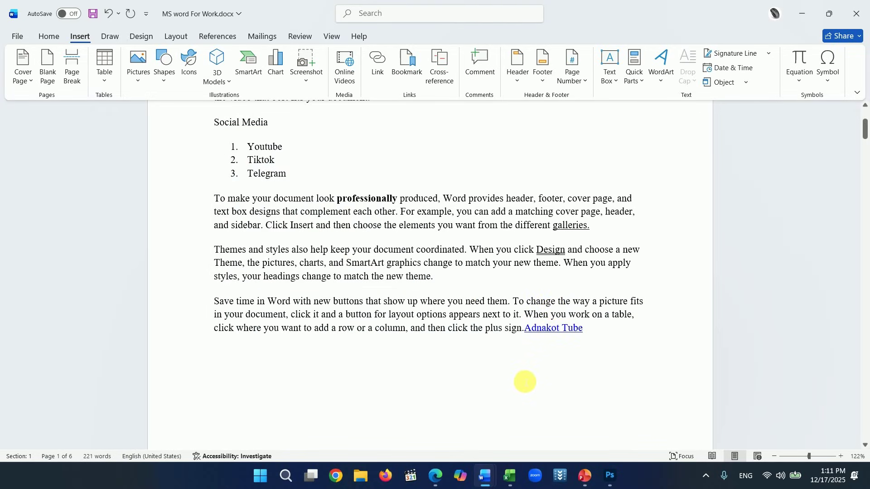
- Close the extra YouTube browser window
left_click(435, 476)
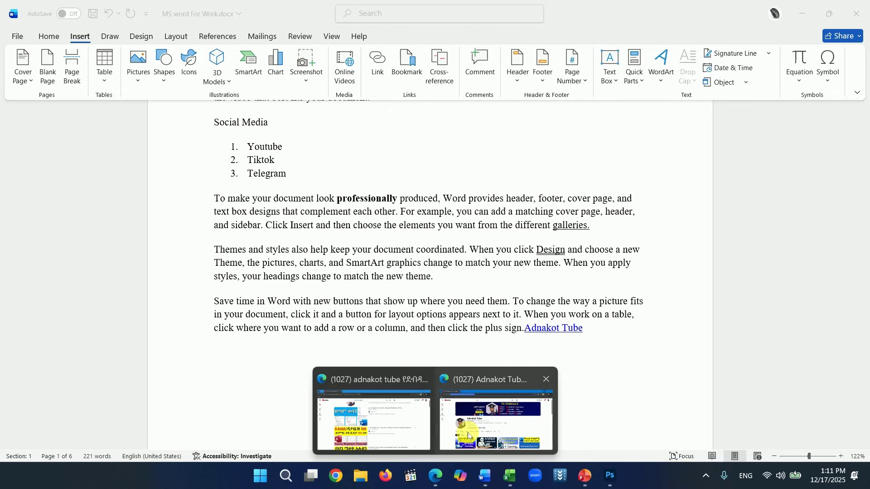
left_click(468, 436)
left_click(856, 17)
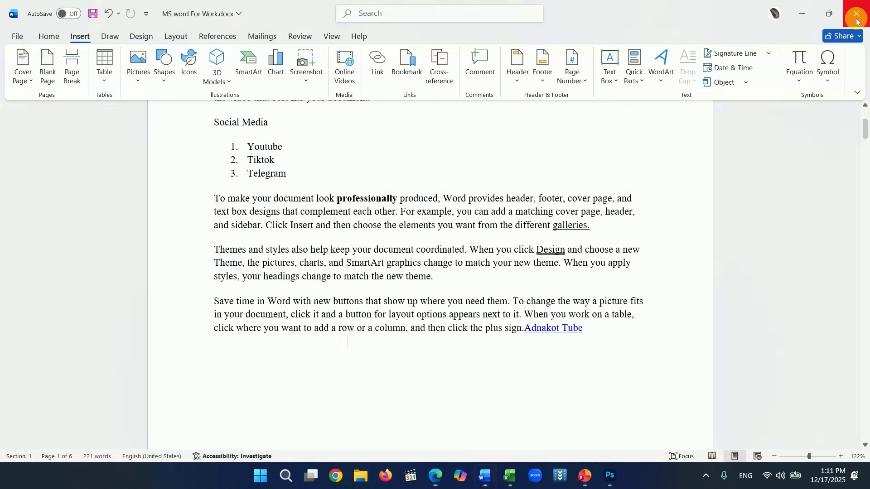
- Follow the Adnakot Tube link to the channel page, then return to the Word document
mouse_move(436, 474)
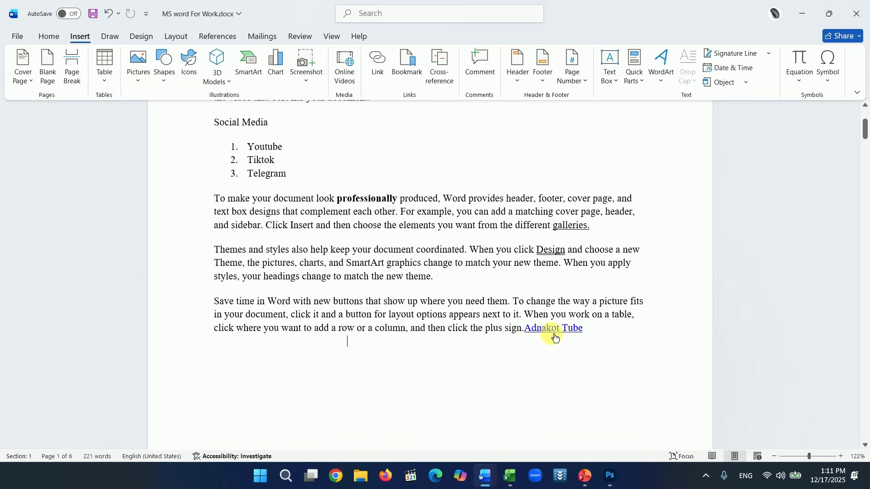
left_click(551, 335, "ctrl")
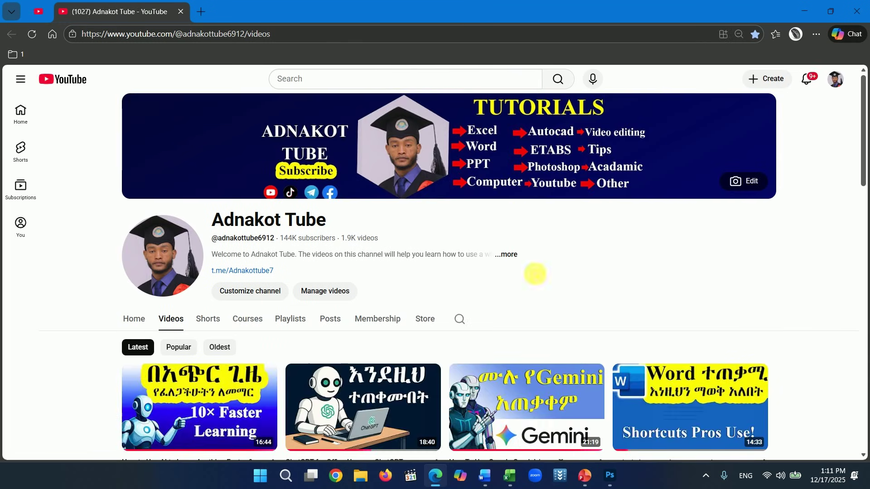
mouse_move(489, 479)
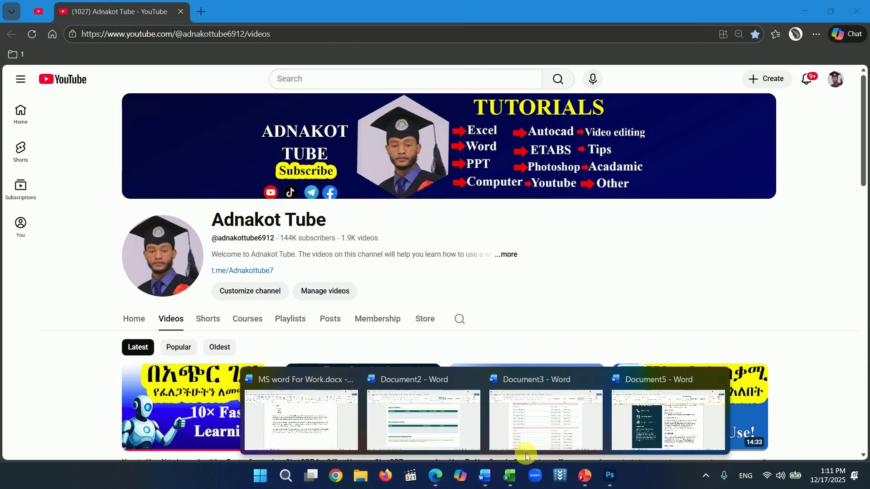
left_click(316, 426)
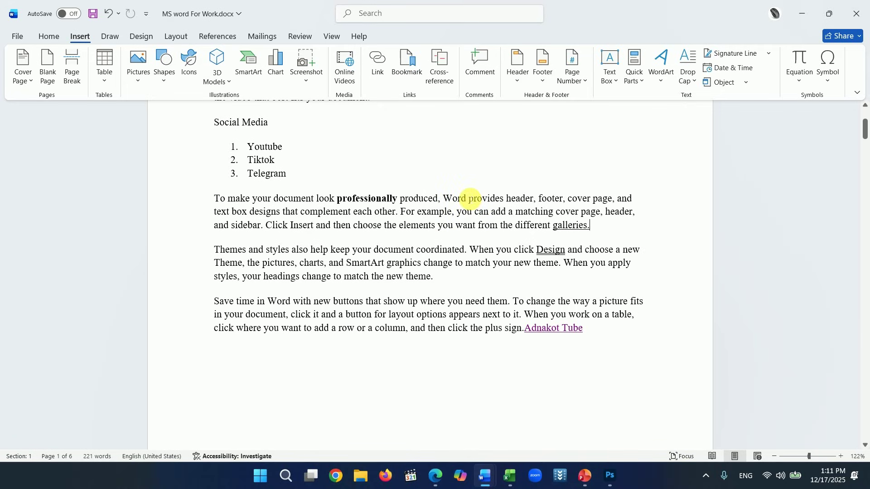
- Hyperlink the word 'Word' to Excel formulas.xlsx and follow the link to open the workbook
left_click_drag(469, 198, 450, 202)
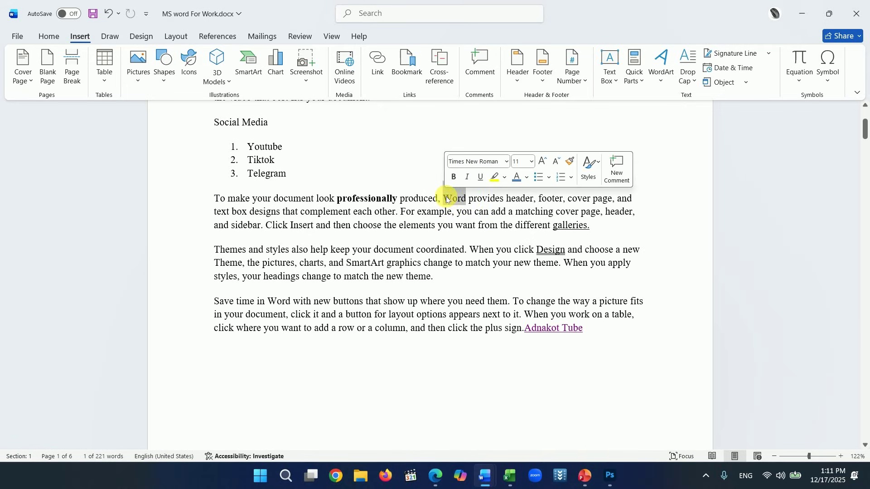
left_click(381, 68)
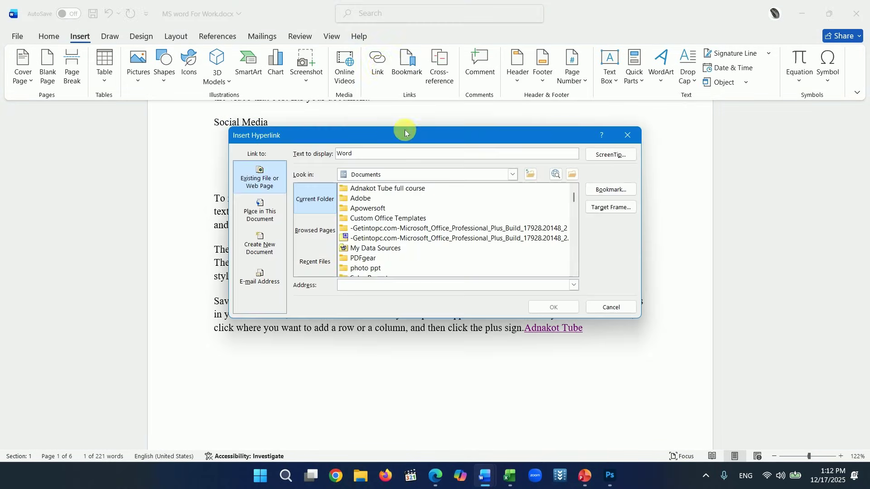
scroll(436, 231, "down", 4)
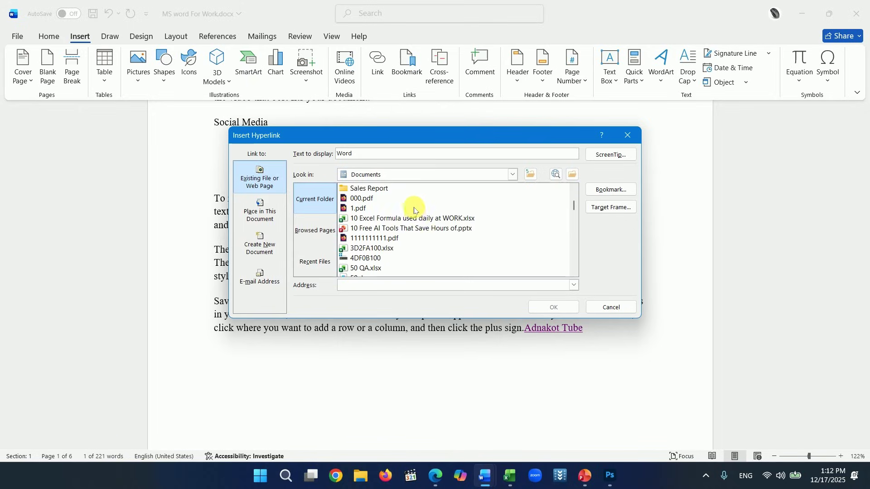
scroll(413, 211, "down", 1)
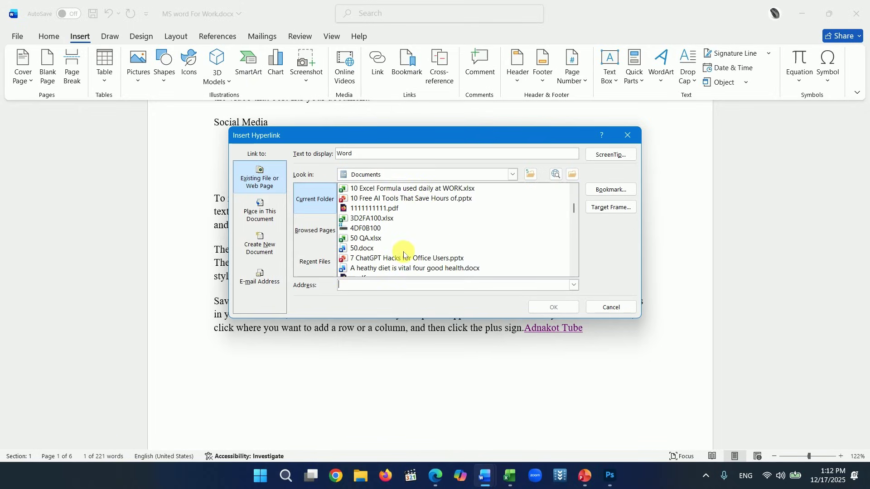
scroll(403, 253, "down", 1)
scroll(398, 254, "down", 3)
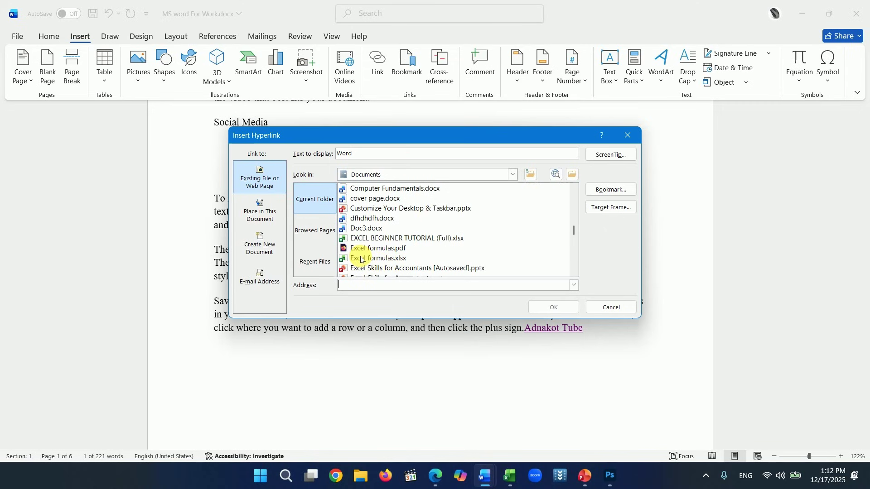
left_click(361, 260)
left_click(553, 306)
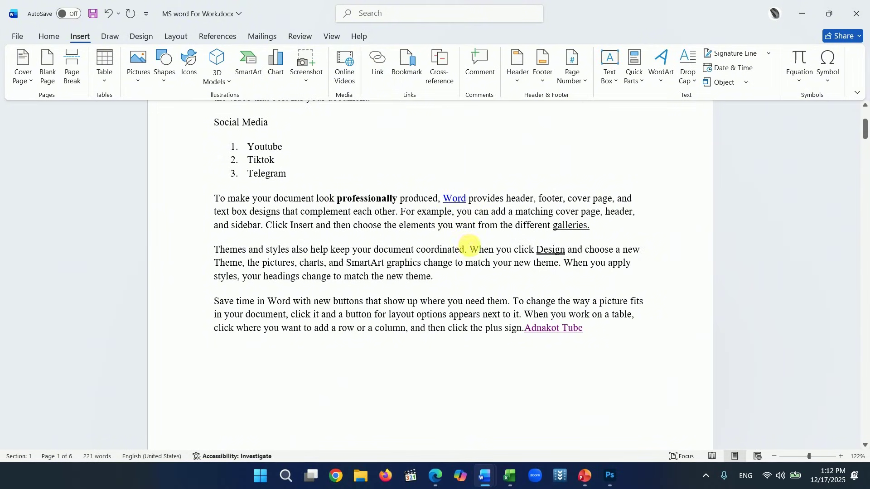
left_click(457, 203, "ctrl")
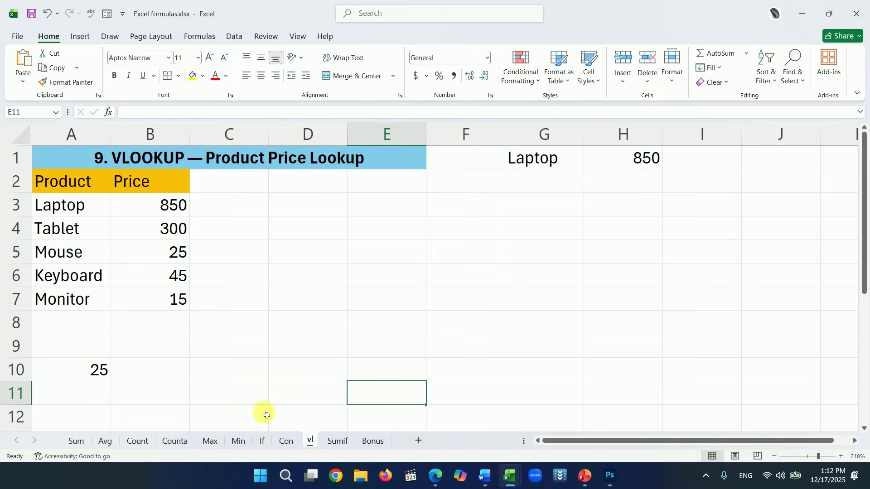
- View the workbook's Min sheet, then minimize Excel to return to Word
left_click(238, 441)
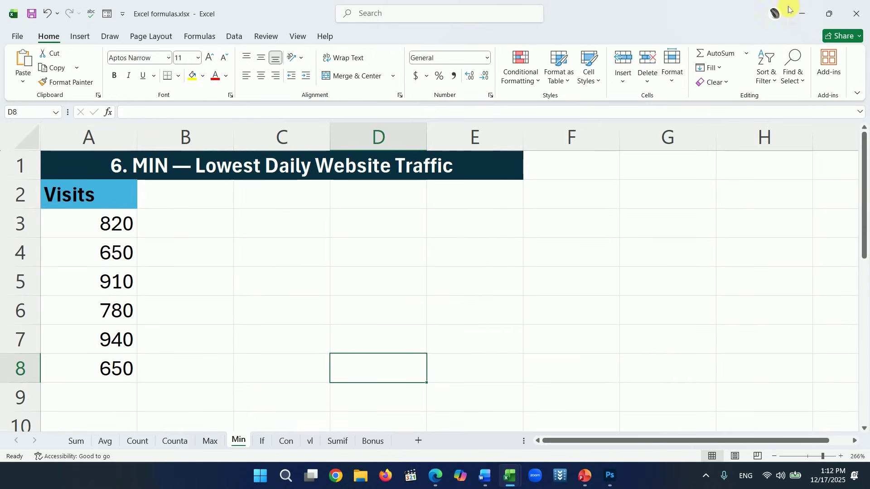
left_click(801, 13)
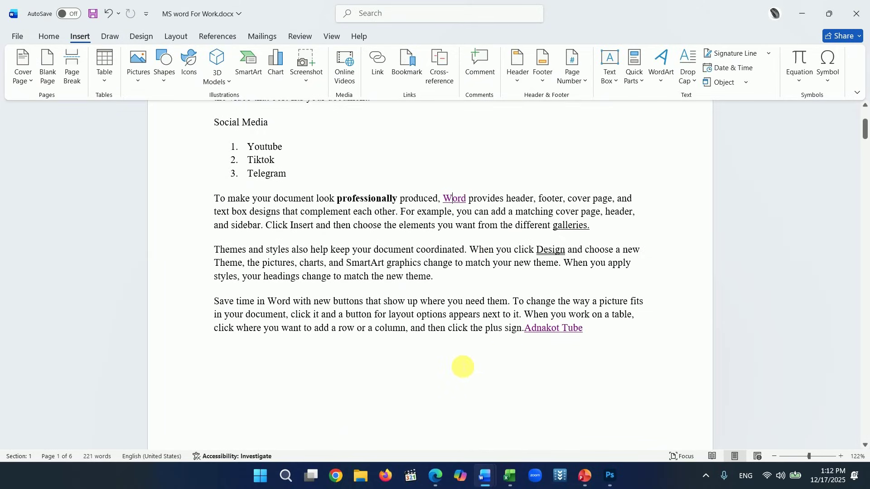
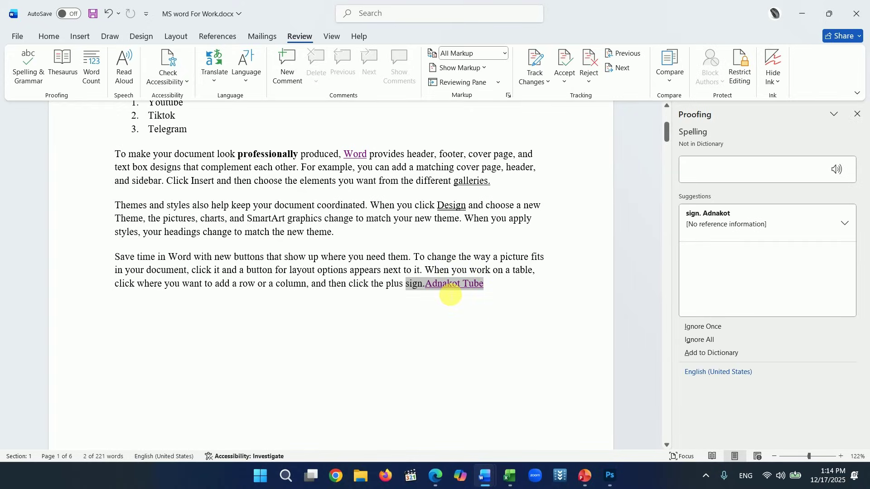
- Accept the 'sign. Adnakot' correction and ignore the nonsense words, Bshjfbhjsafhjshjf through sgsgsaf
left_click(709, 221)
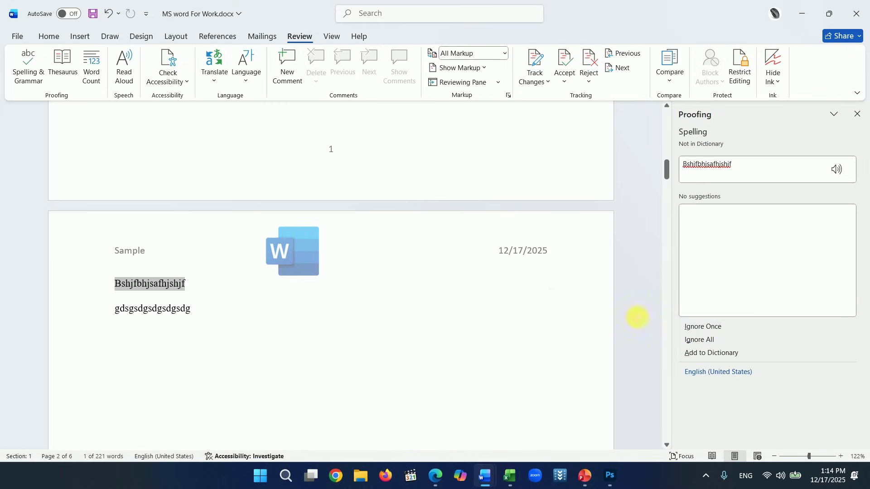
left_click(699, 327)
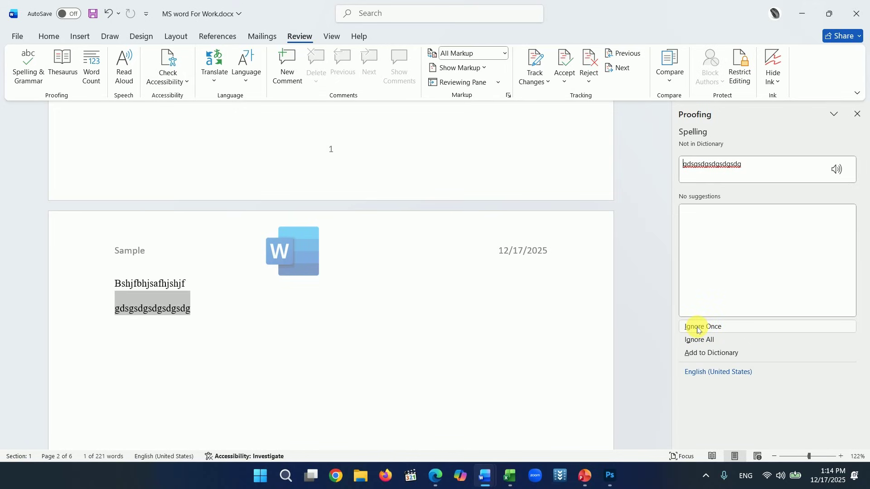
left_click(698, 327)
left_click(698, 327)
left_click(698, 328)
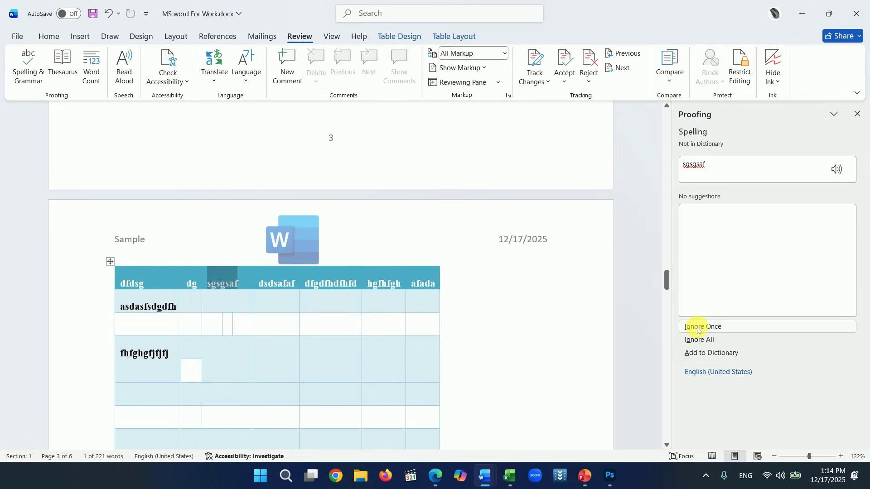
left_click(697, 327)
- Close the spelling check pane
scroll(534, 305, "down", 5)
scroll(515, 304, "up", 10)
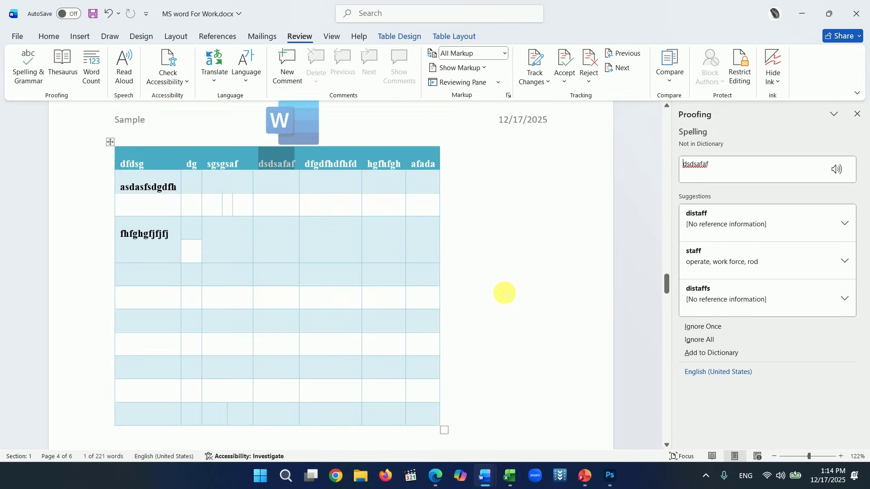
scroll(508, 297, "up", 4)
left_click(857, 114)
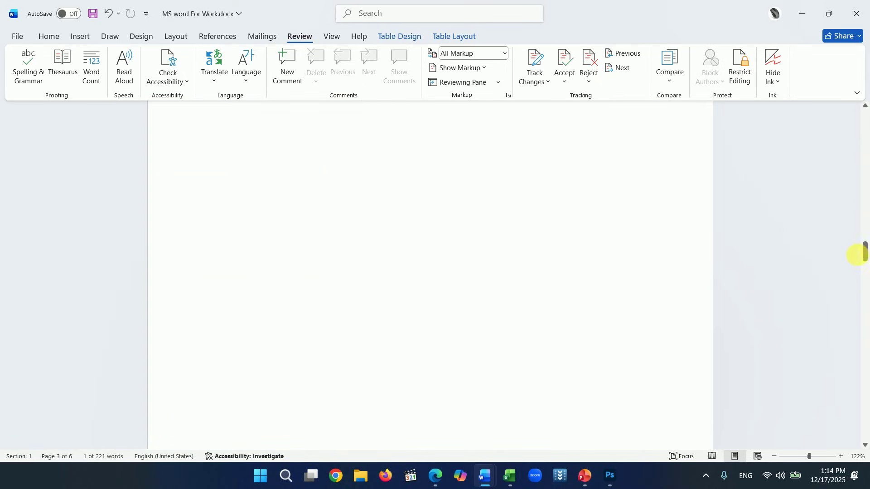
left_click_drag(865, 249, 863, 119)
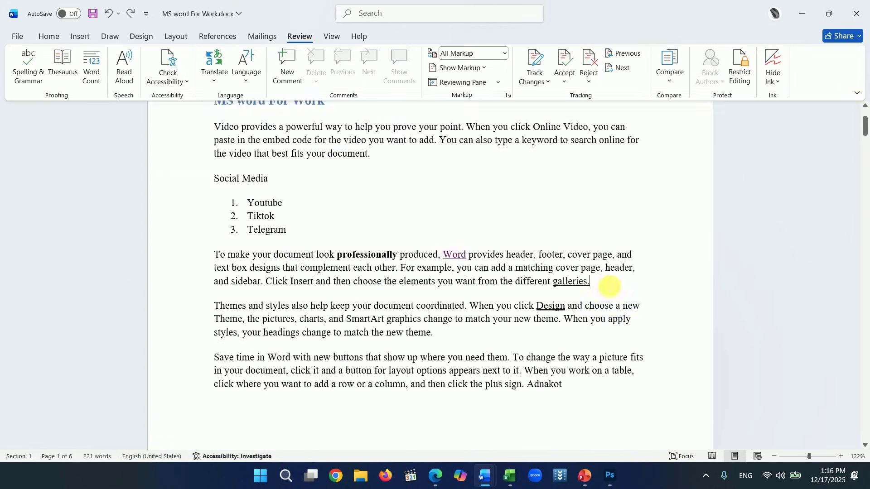
- Add the un-underlined lines 'Savee' and 'We is students' below the 'galleries.' paragraph
key("Return")
type("Savee")
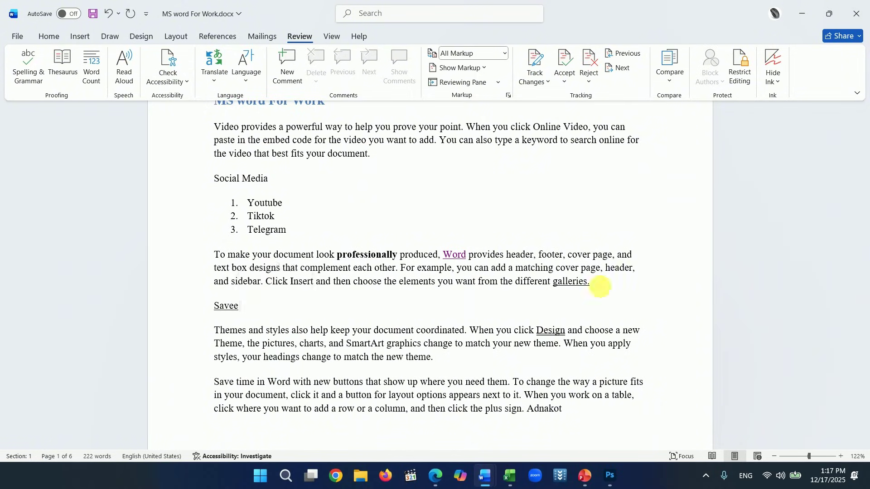
key("Return")
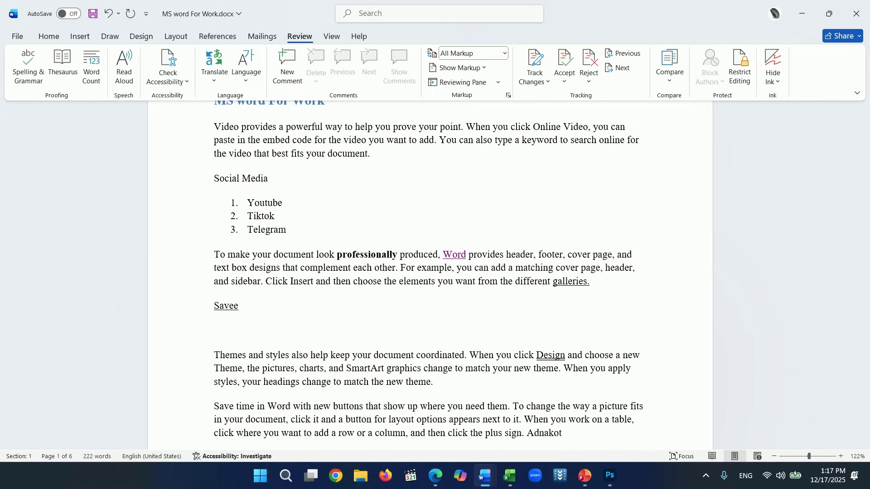
type("W")
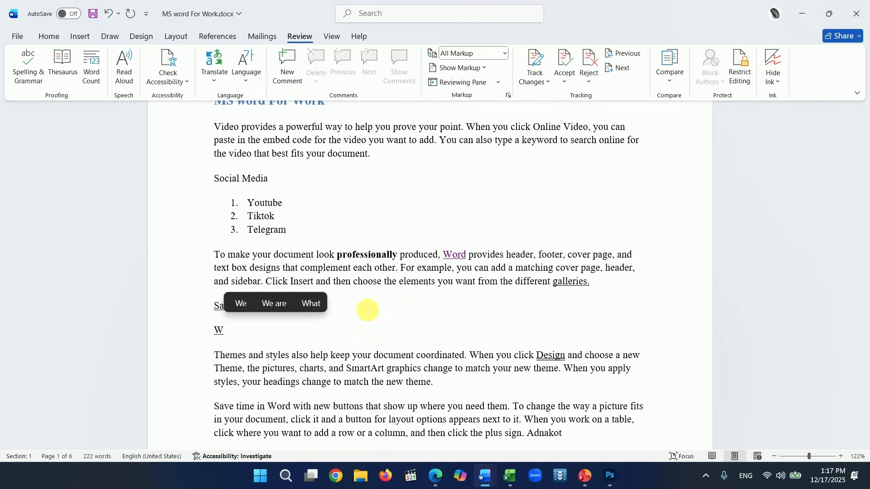
type("e is students")
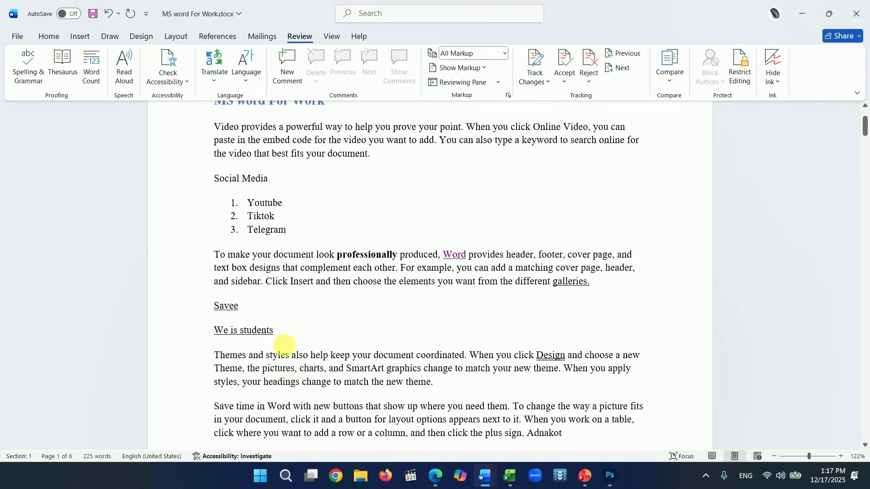
left_click_drag(284, 334, 210, 311)
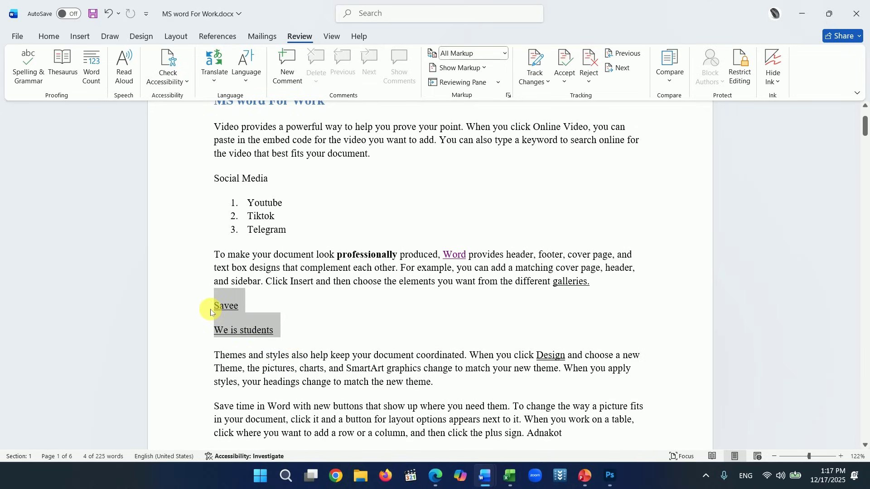
left_click(287, 326)
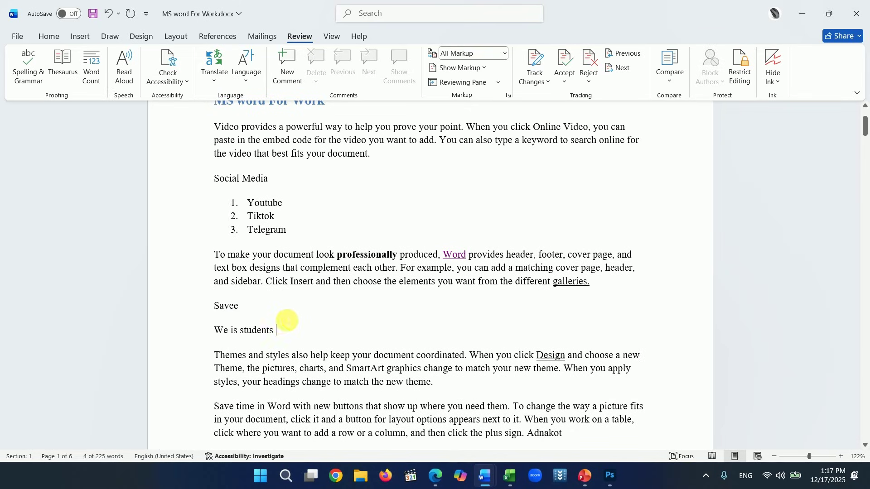
scroll(291, 329, "up", 3)
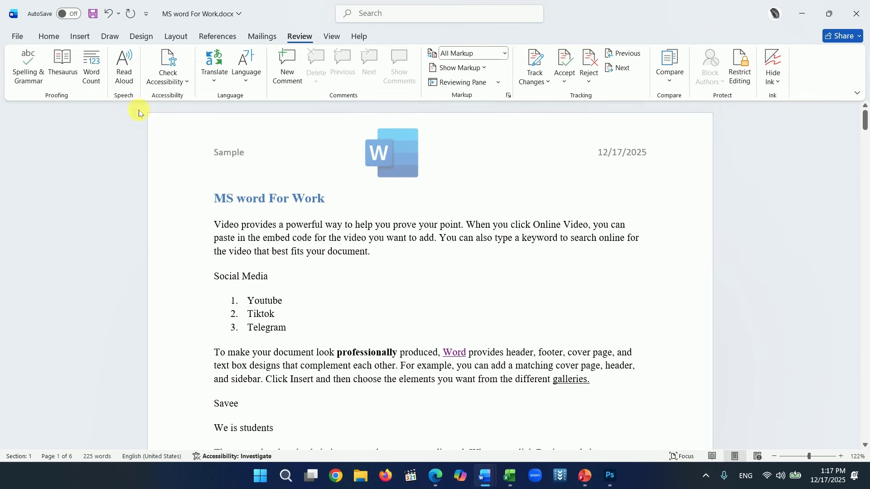
- Run Spelling & Grammar and accept the corrections YouTube, TikTok and Save
left_click(28, 68)
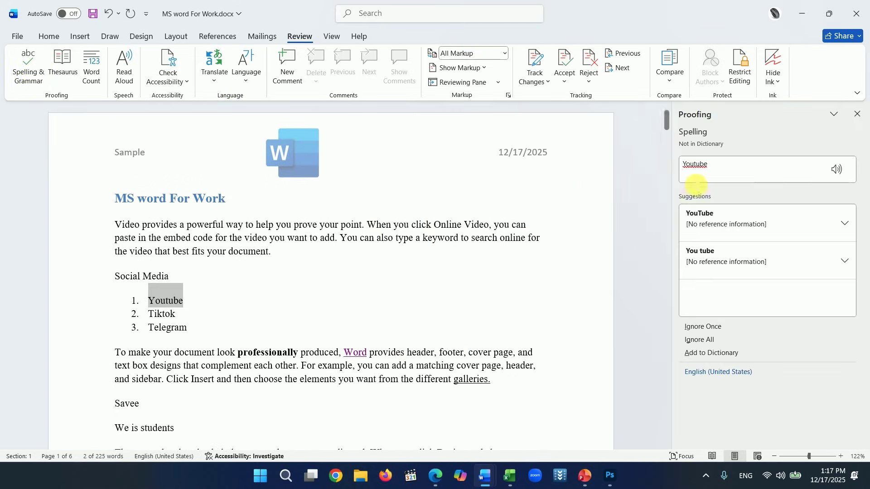
left_click(708, 216)
left_click(709, 218)
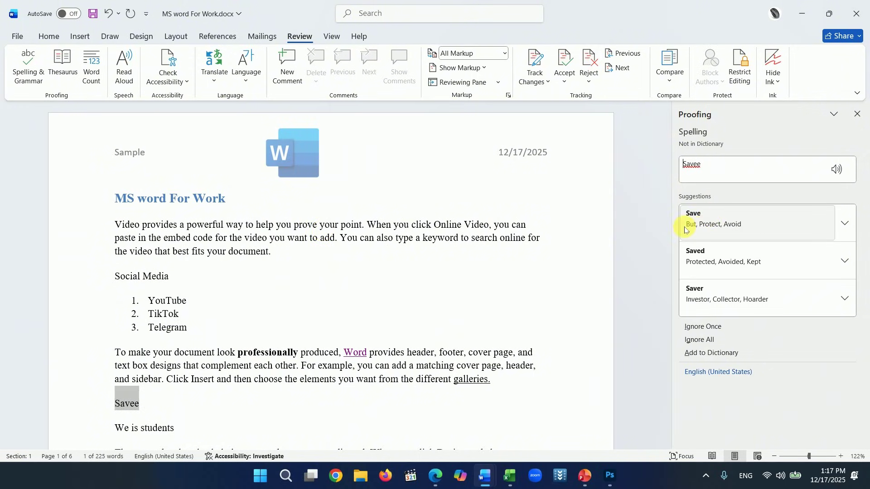
left_click(701, 230)
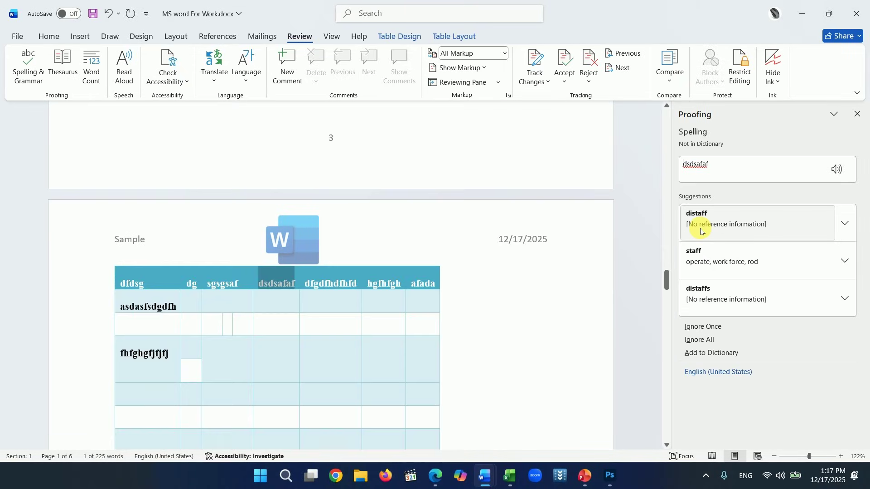
- Ignore the flagged table words (dsdsafaf, dfgdfhdfhfd, hgfhfgh, afada) and dismiss the completion message
left_click(709, 327)
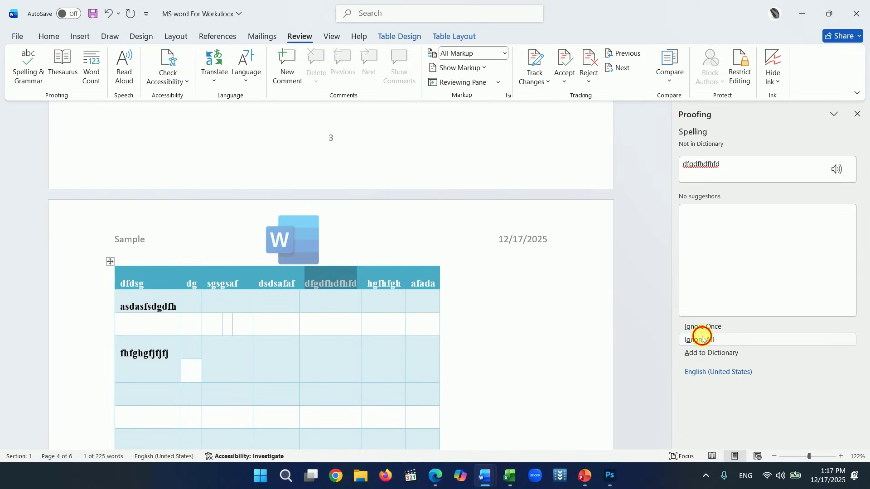
left_click(702, 339)
left_click(700, 340)
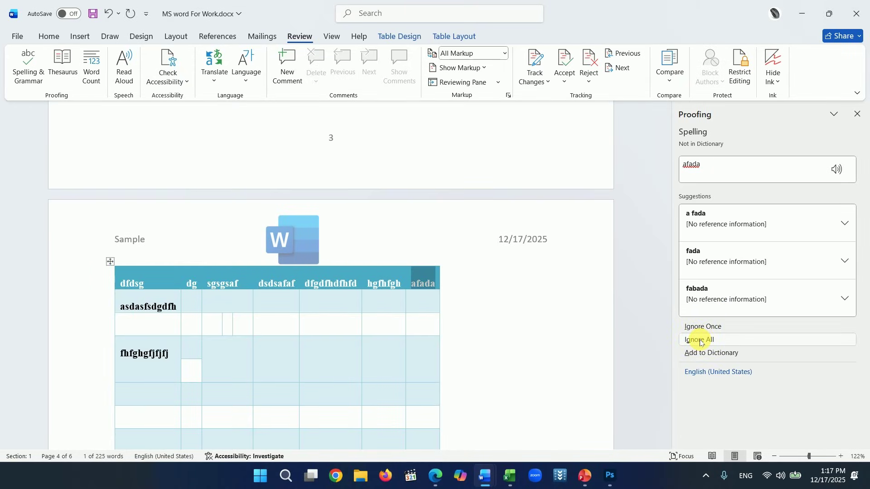
left_click(700, 341)
left_click(700, 340)
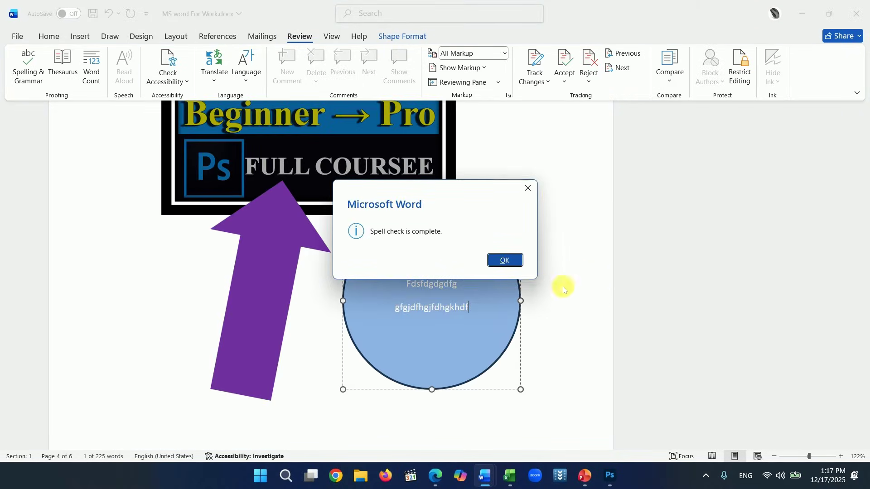
left_click(505, 260)
- Re-run the spelling and grammar check to confirm it completes cleanly
scroll(159, 217, "up", 10)
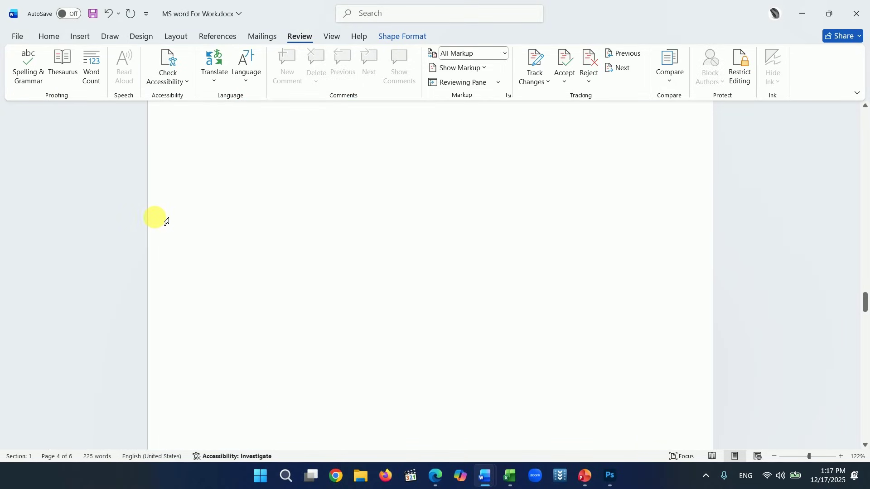
scroll(226, 226, "up", 10)
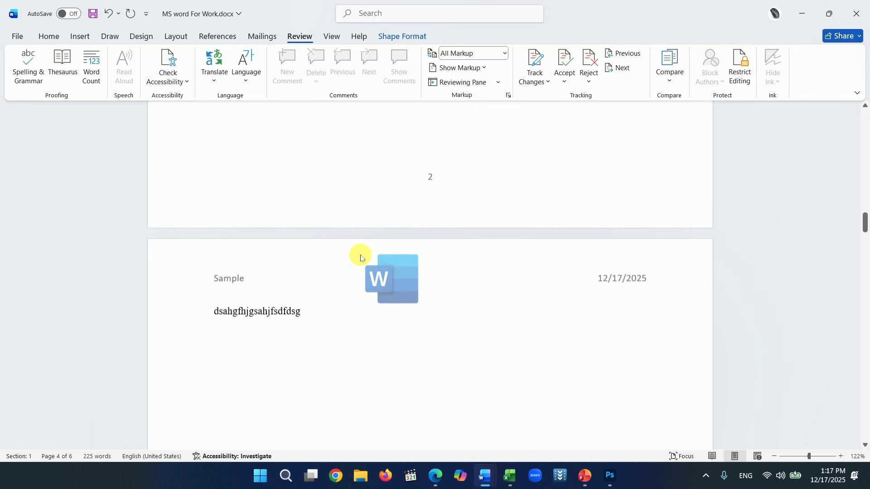
left_click(28, 72)
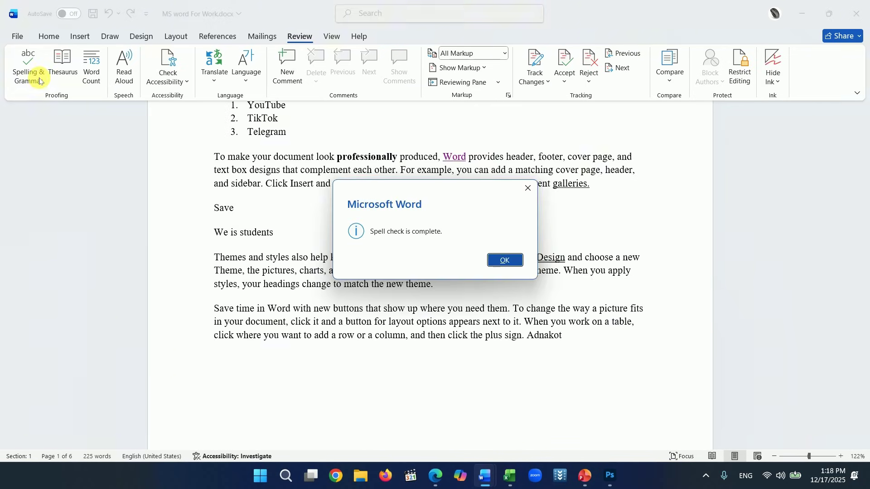
left_click(531, 195)
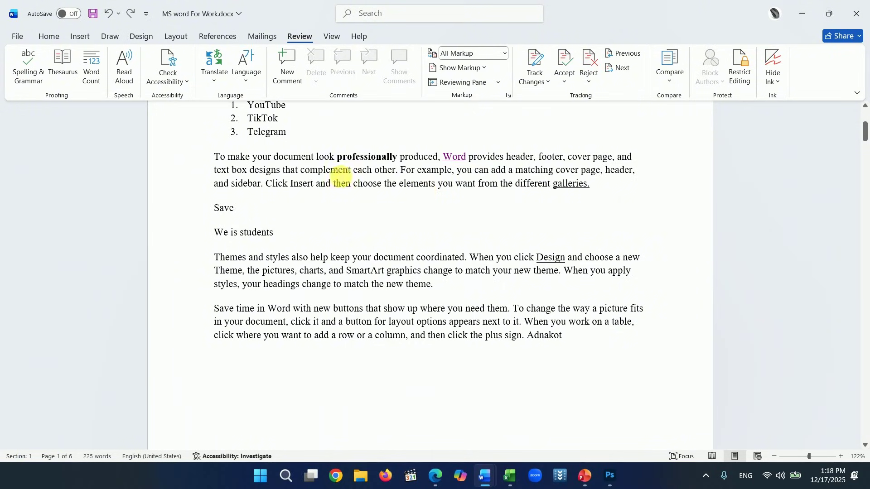
- In Proofing options, enable spelling-as-you-type, grammar error marking and frequently confused words
left_click(13, 40)
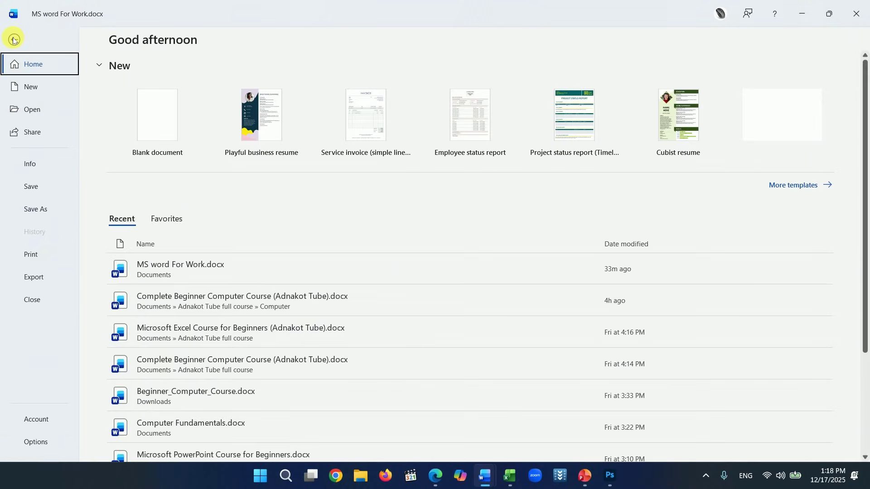
left_click(37, 443)
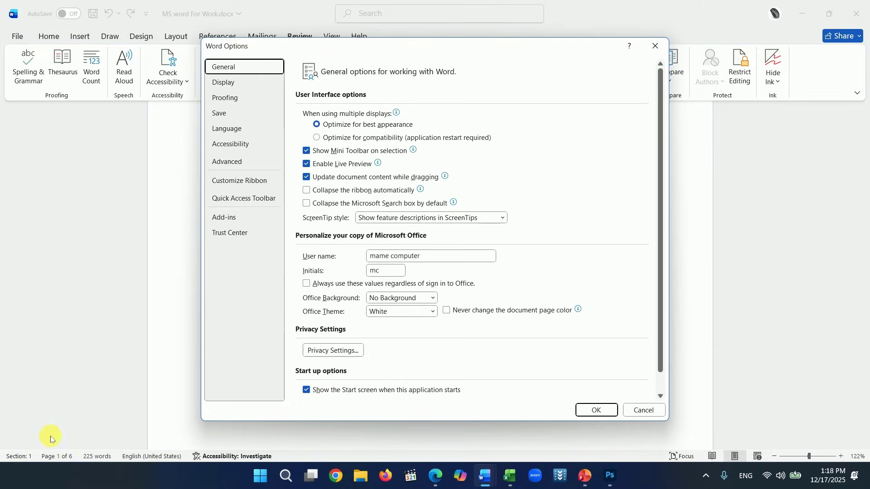
left_click(226, 98)
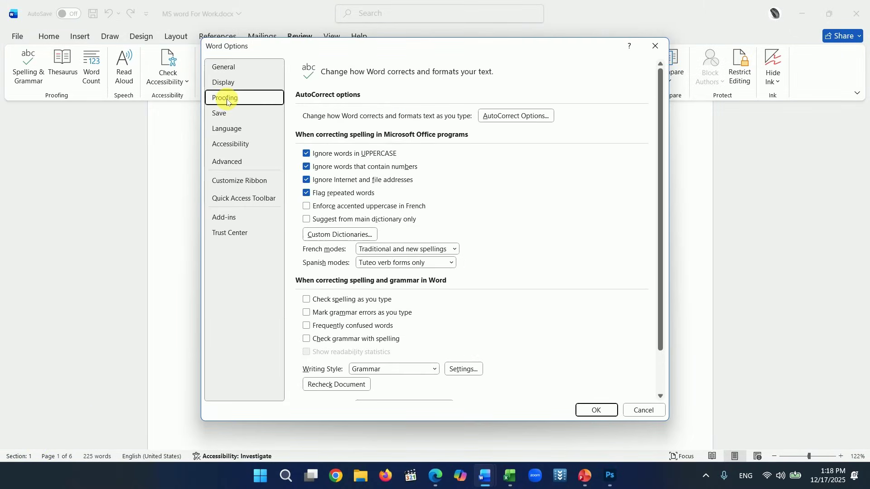
scroll(503, 285, "down", 1)
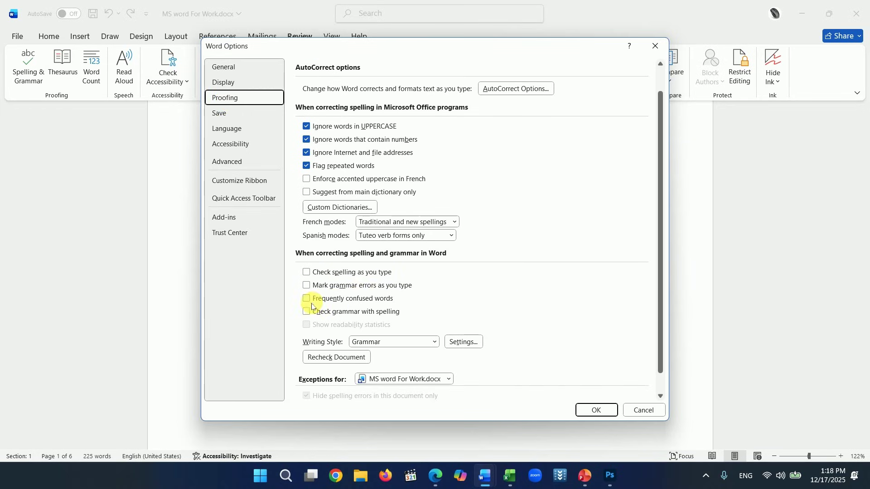
left_click(306, 286)
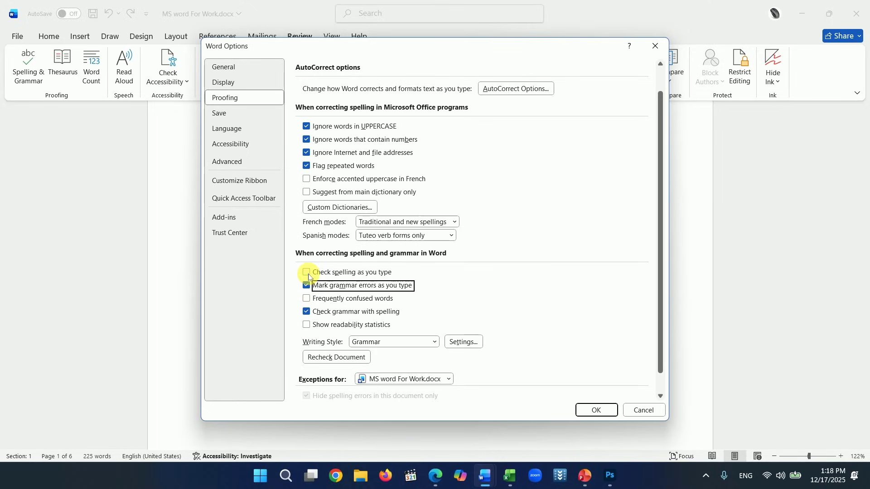
left_click(307, 273)
left_click(307, 299)
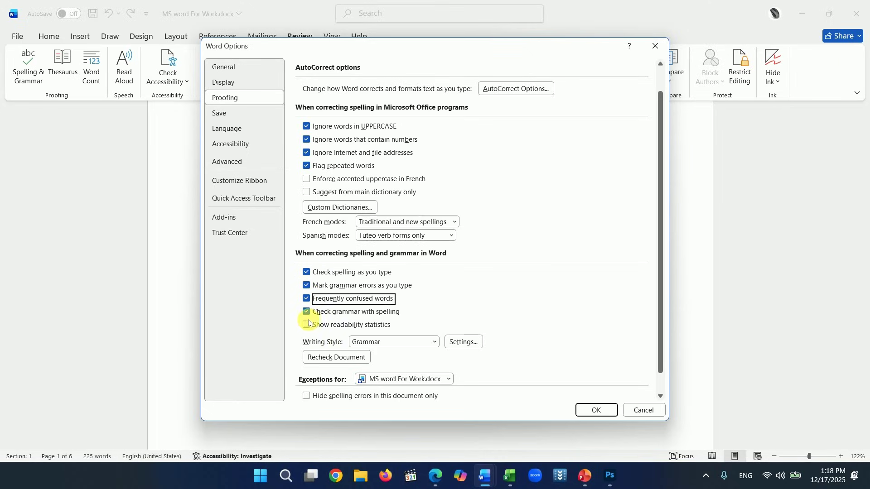
left_click(594, 410)
scroll(252, 243, "up", 3)
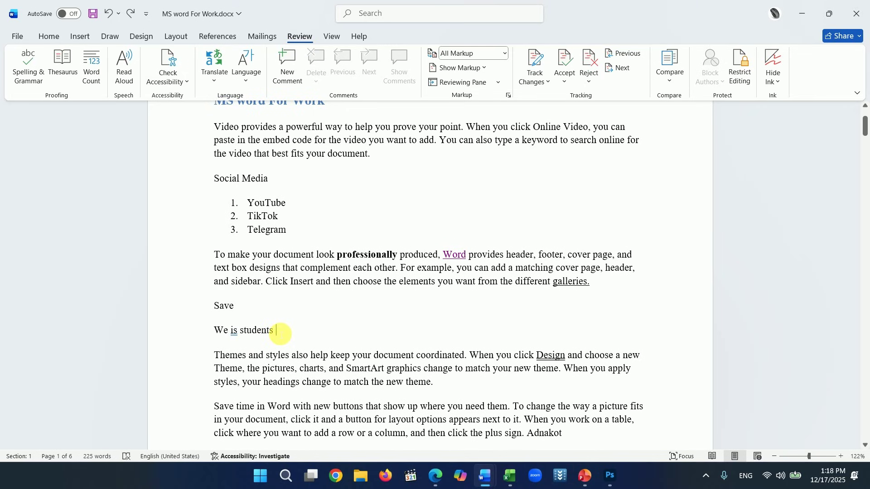
- Correct 'We is students' to 'We are students' and close the Editor pane
left_click(29, 75)
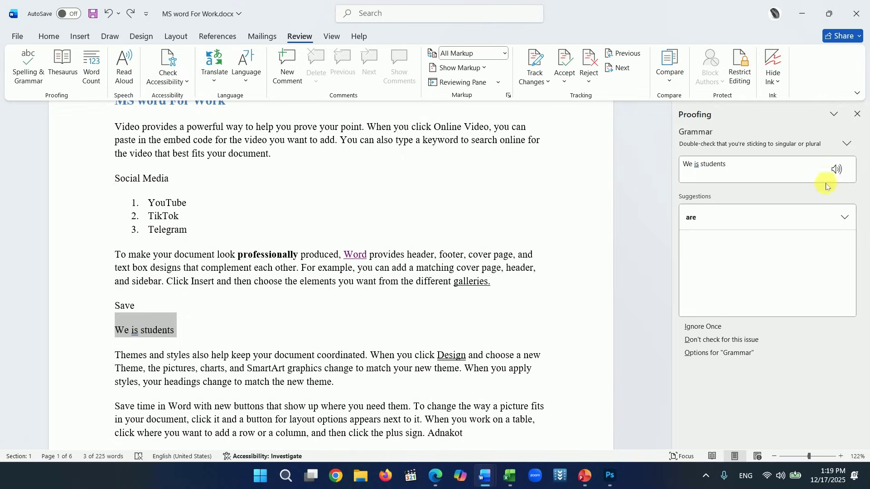
left_click(700, 222)
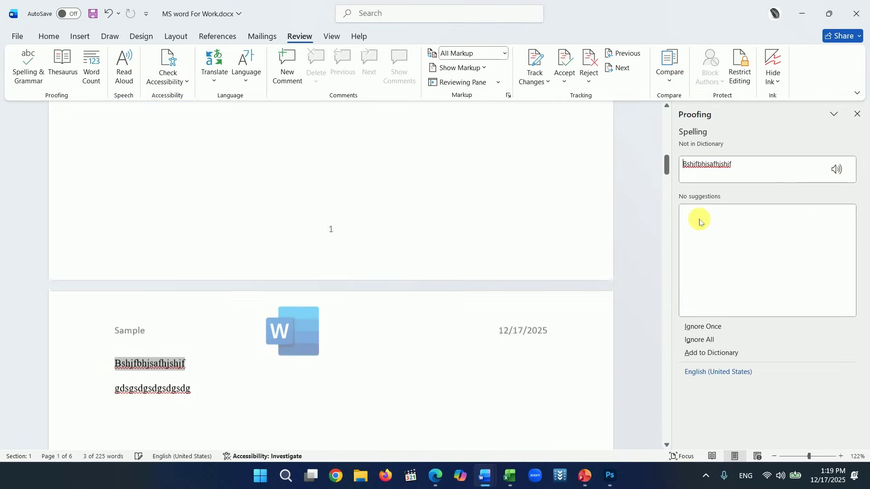
left_click(857, 114)
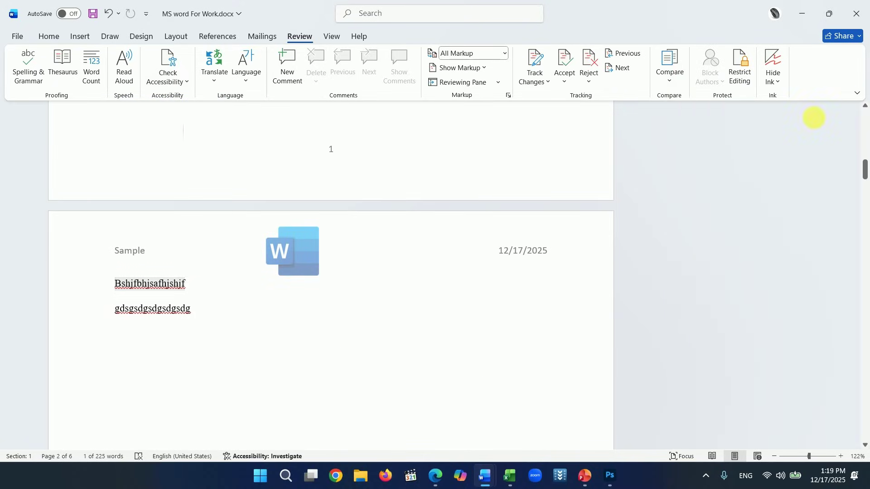
scroll(194, 161, "up", 2)
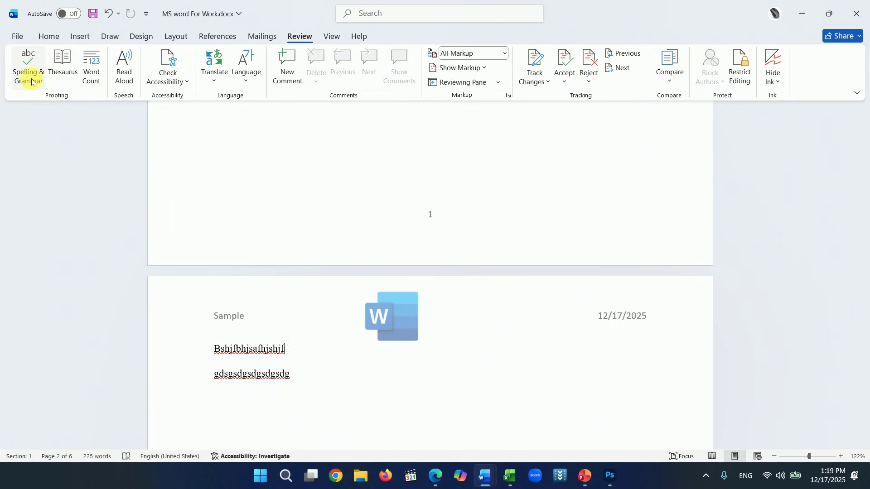
- Open the File screen and go back to the document
left_click(16, 36)
left_click(15, 37)
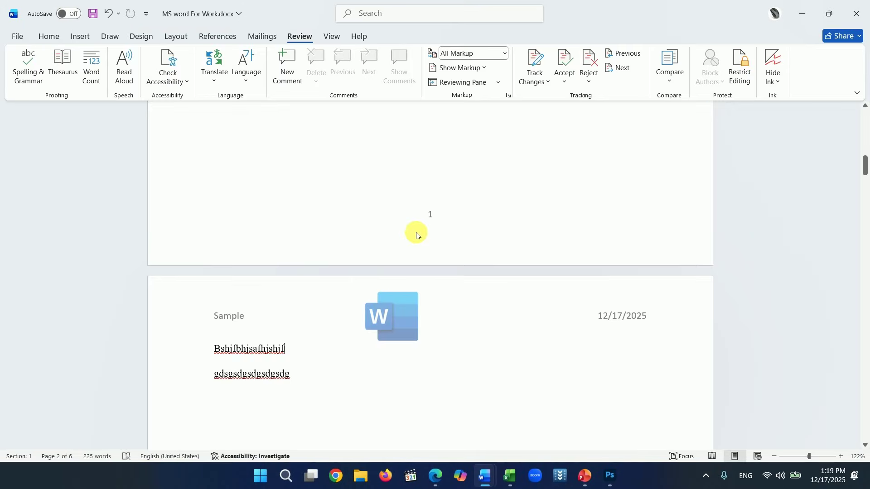
scroll(482, 264, "up", 4)
scroll(485, 269, "up", 3)
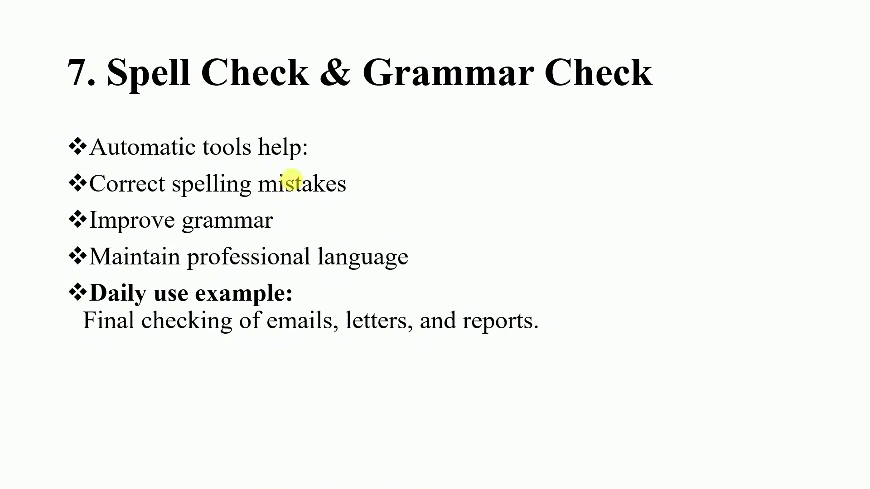
- Advance to the Track Changes & Comments slide, reveal the first bullets and underline 'teamwork:' in red
left_click(470, 195)
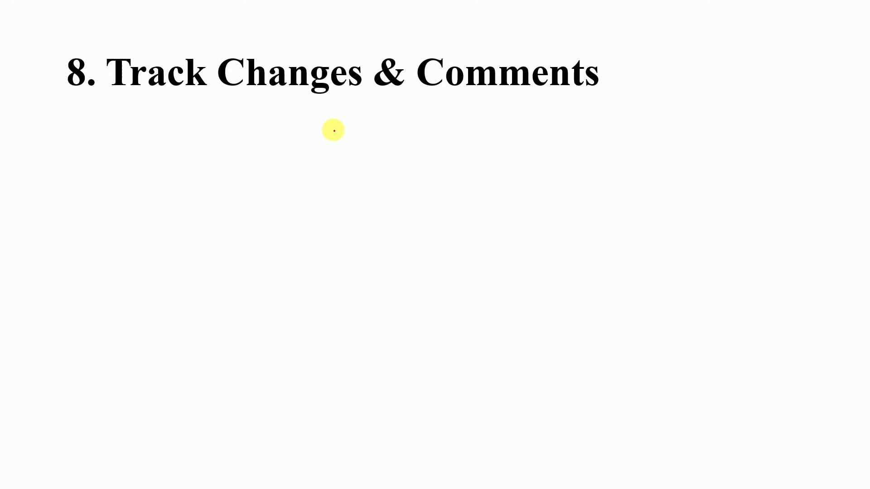
left_click(318, 183)
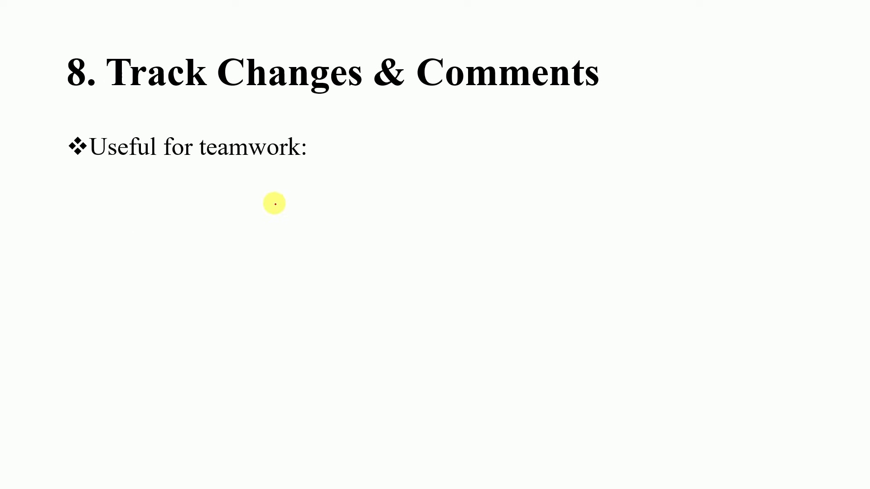
left_click(211, 226)
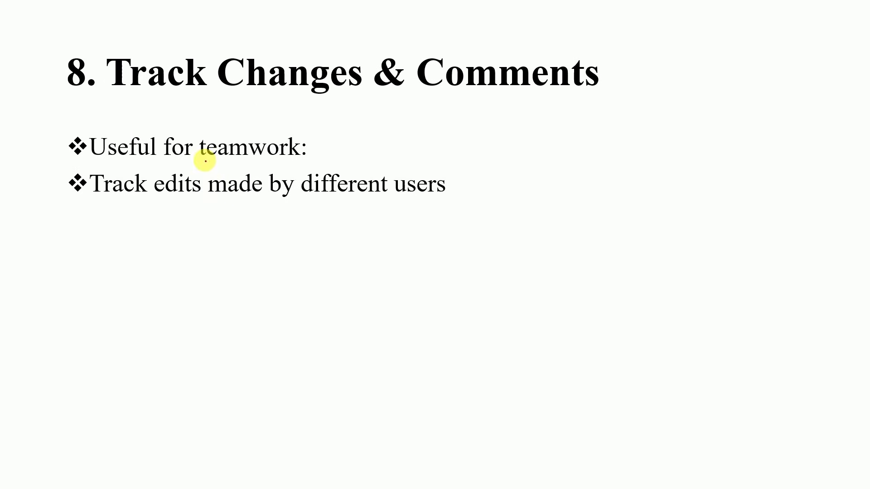
left_click_drag(204, 160, 321, 161)
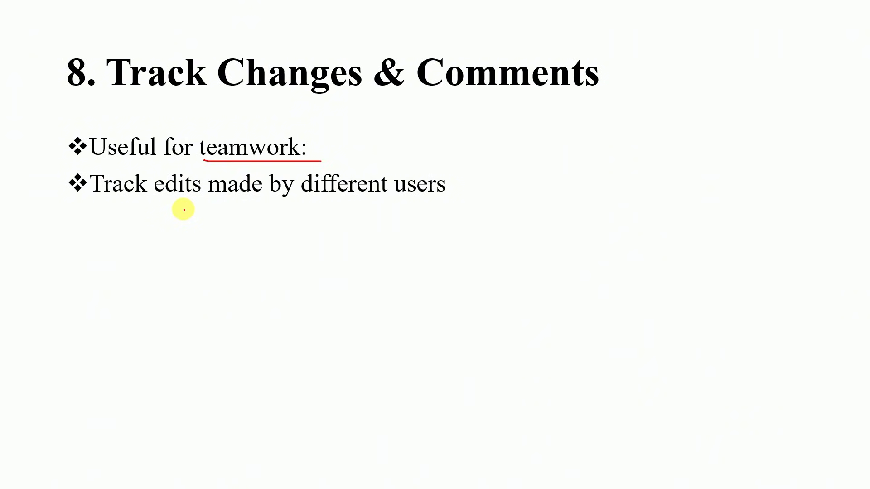
- Reveal the comments, accept/reject changes and daily-use bullets, then return to Word
left_click(183, 210)
left_click(307, 245)
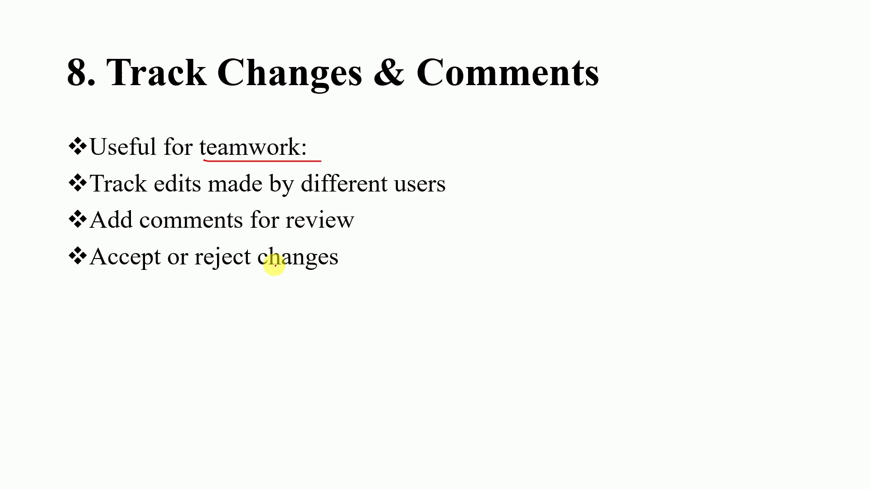
left_click(255, 276)
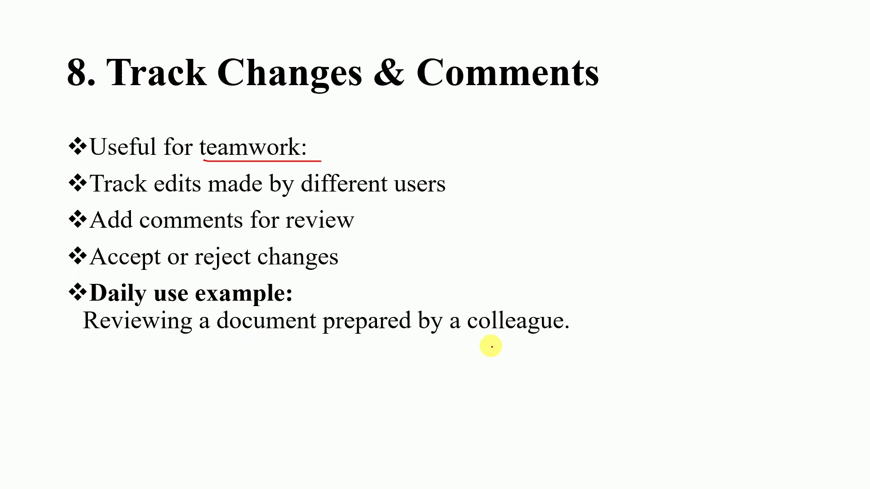
key("alt+Tab")
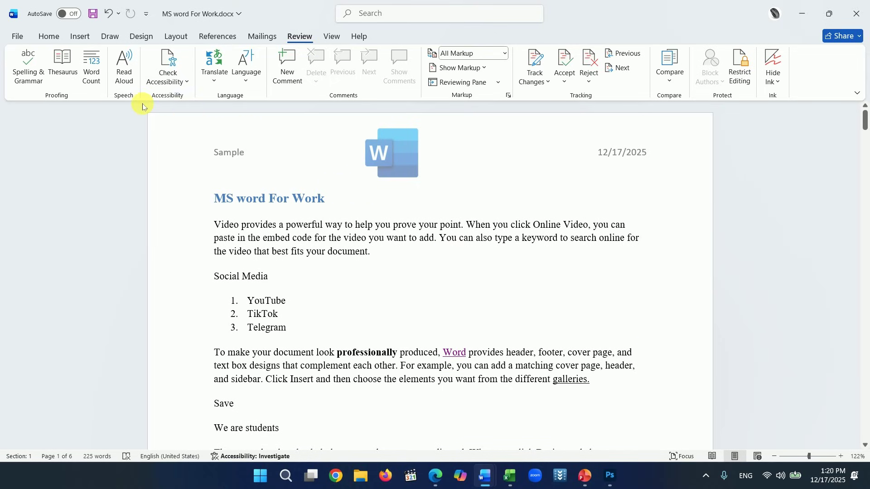
left_click(48, 37)
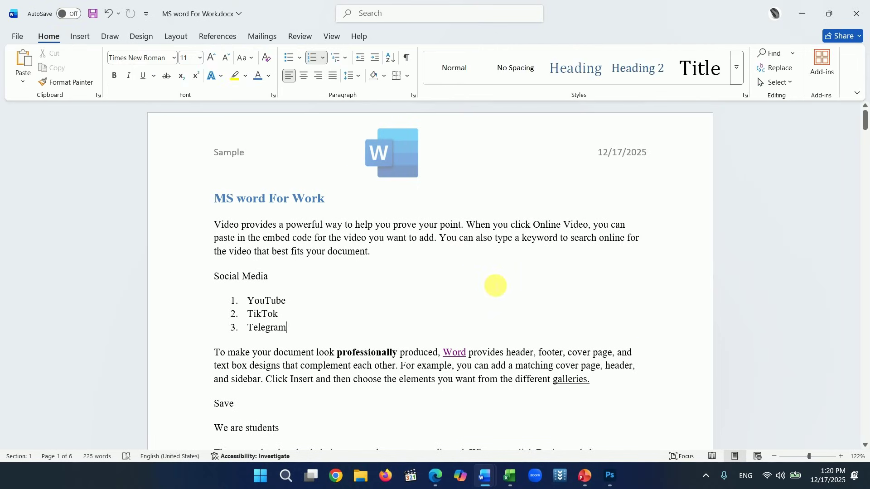
left_click_drag(368, 252, 324, 256)
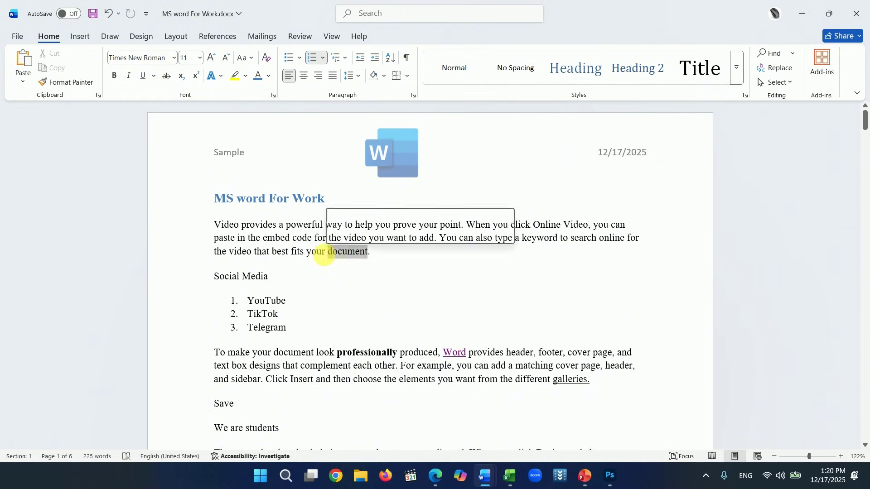
left_click(114, 76)
left_click(389, 261)
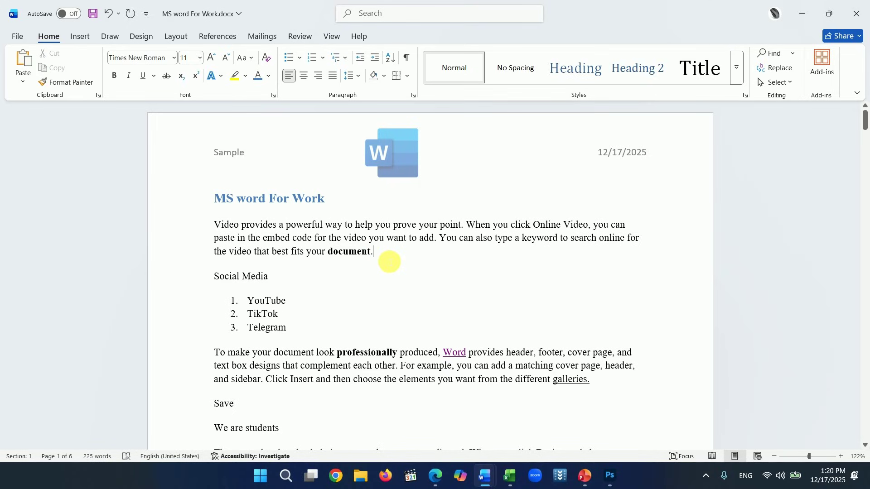
key("ctrl+z")
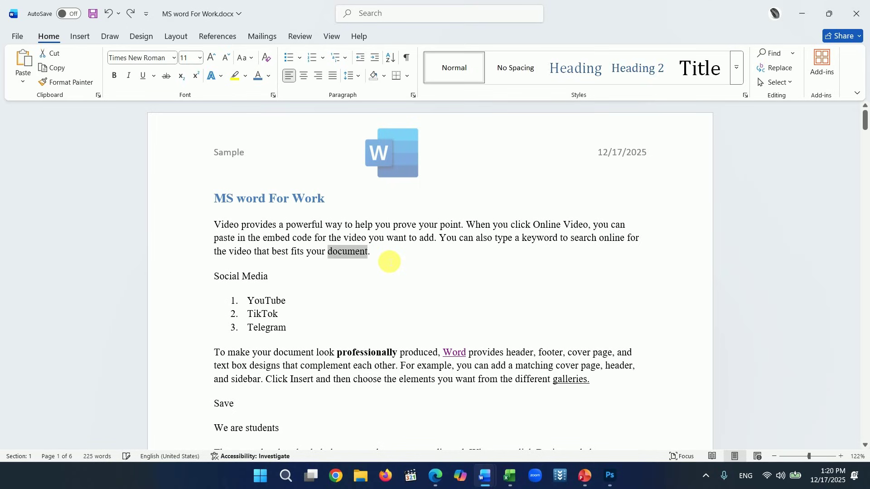
left_click(393, 262)
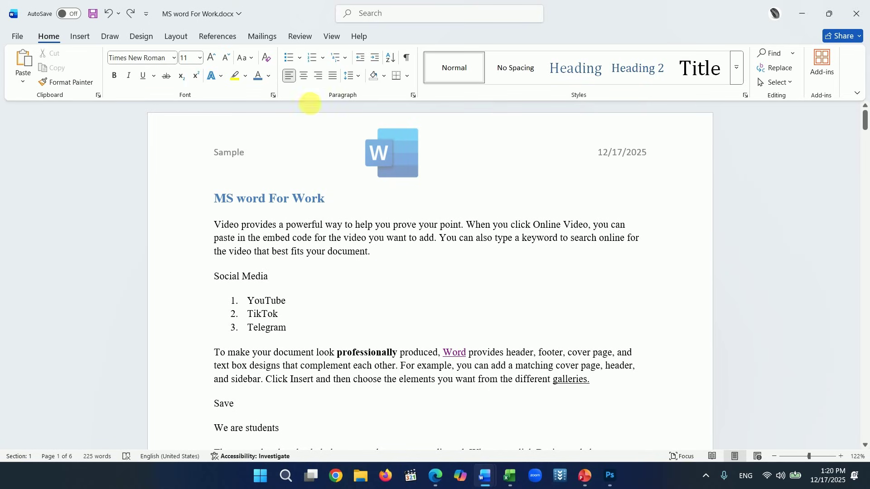
left_click(307, 44)
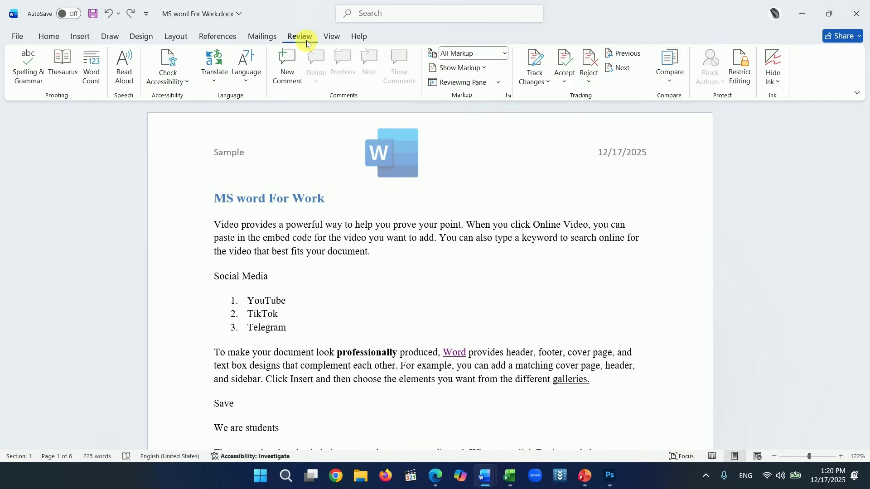
- Turn on Track Changes and make 'document.' bold as a tracked change
left_click(548, 82)
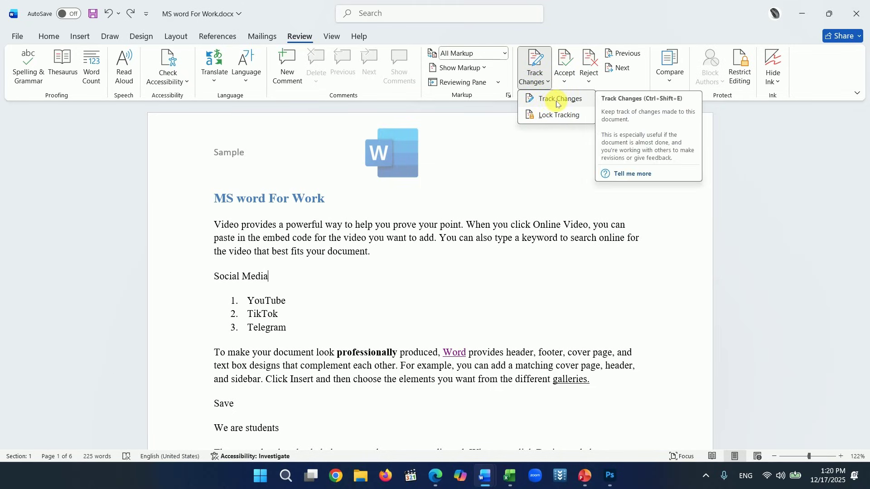
left_click(557, 103)
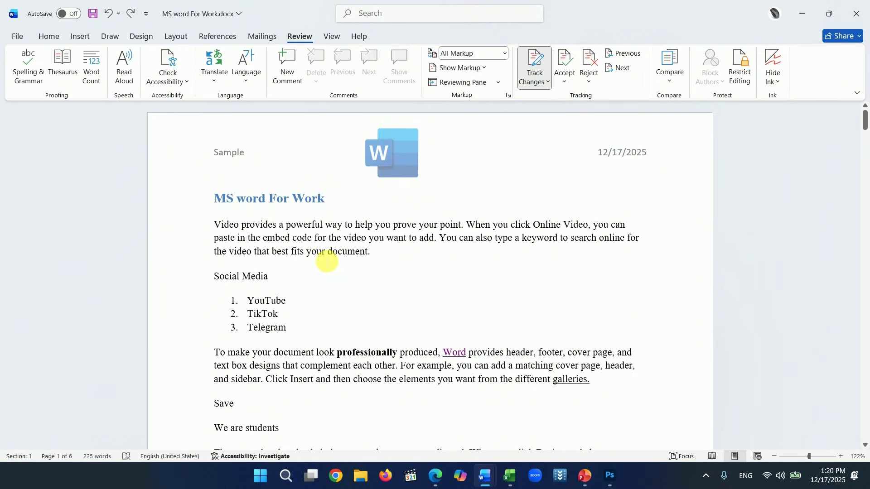
left_click_drag(329, 252, 377, 254)
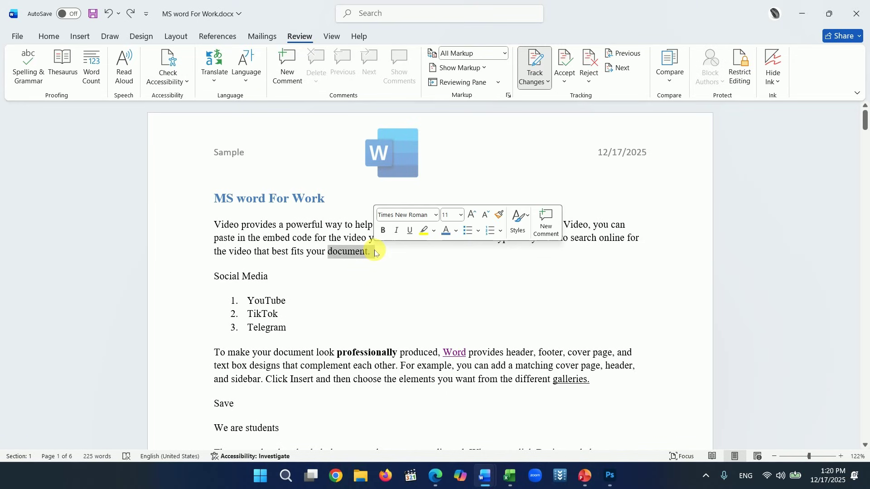
left_click(49, 37)
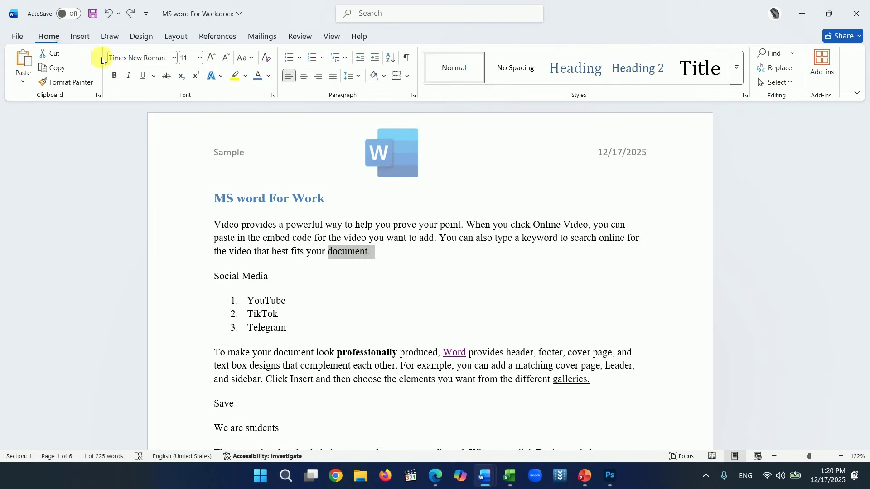
left_click(114, 77)
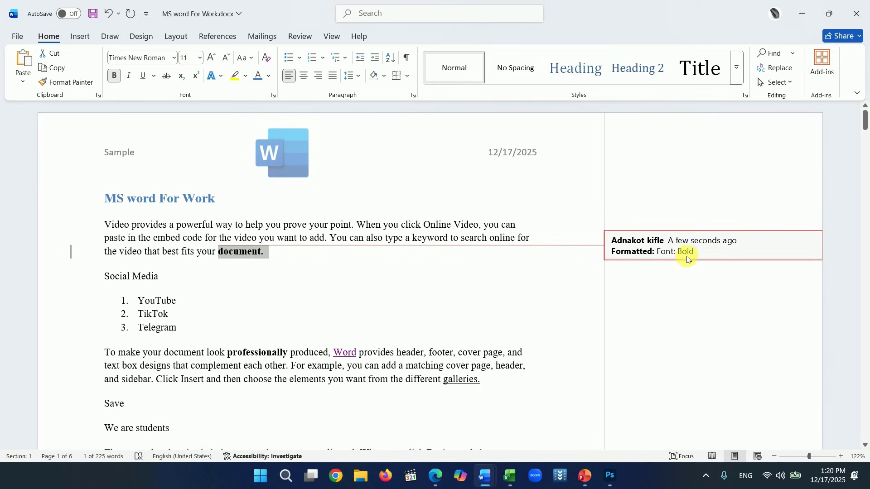
left_click(355, 305)
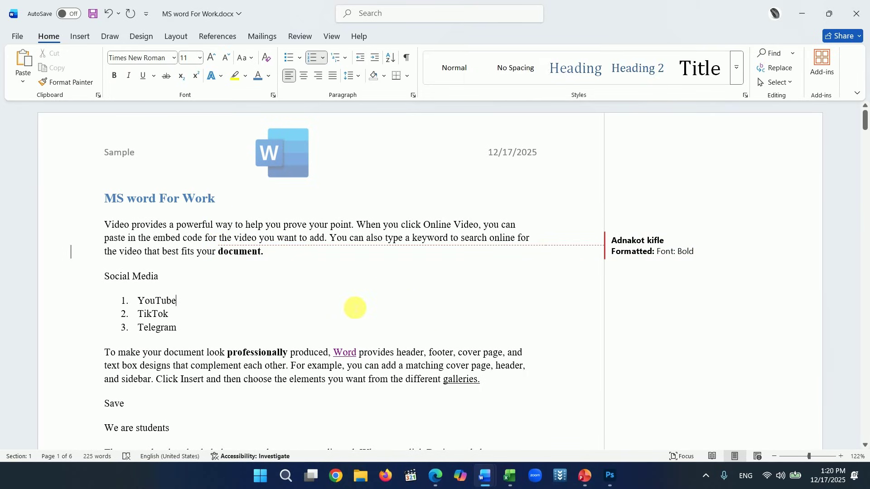
- Colour the list item 'YouTube' red (Accent 2)
left_click_drag(143, 302, 188, 301)
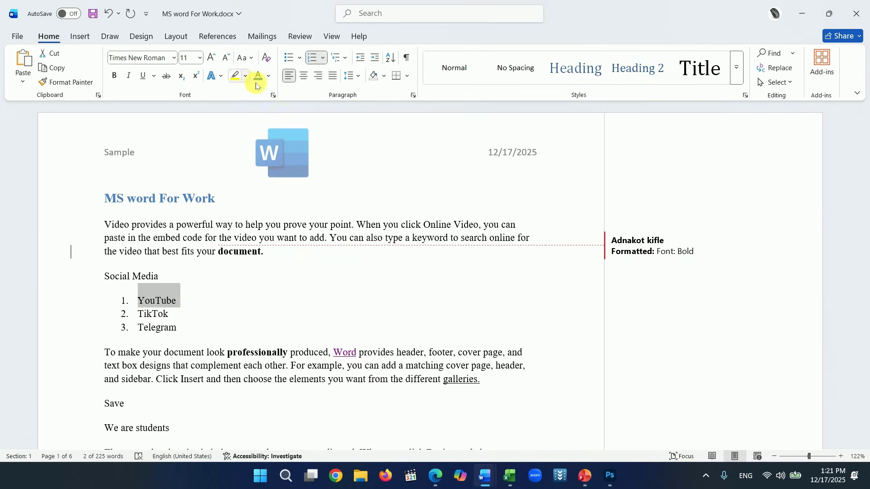
left_click(269, 76)
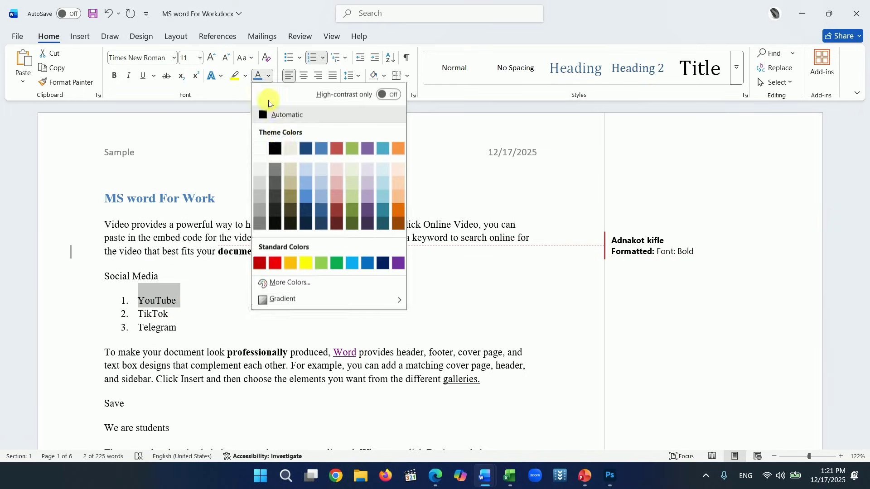
left_click(337, 149)
left_click(309, 353)
scroll(349, 316, "down", 1)
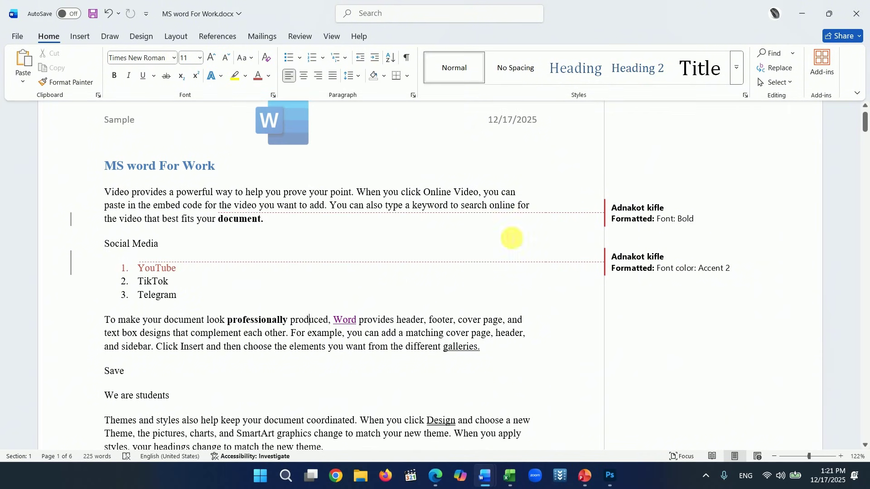
scroll(317, 301, "down", 1)
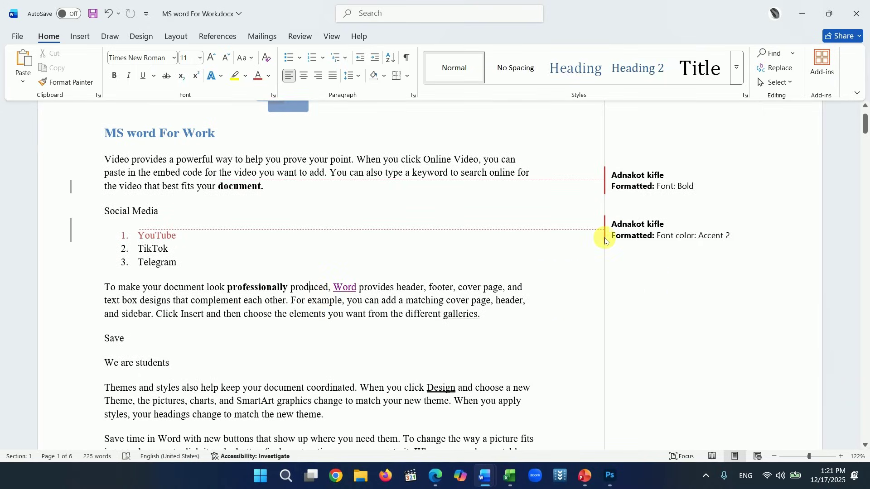
scroll(447, 263, "down", 2)
- Make 'galleries.' italic as a tracked change
left_click_drag(446, 255, 486, 255)
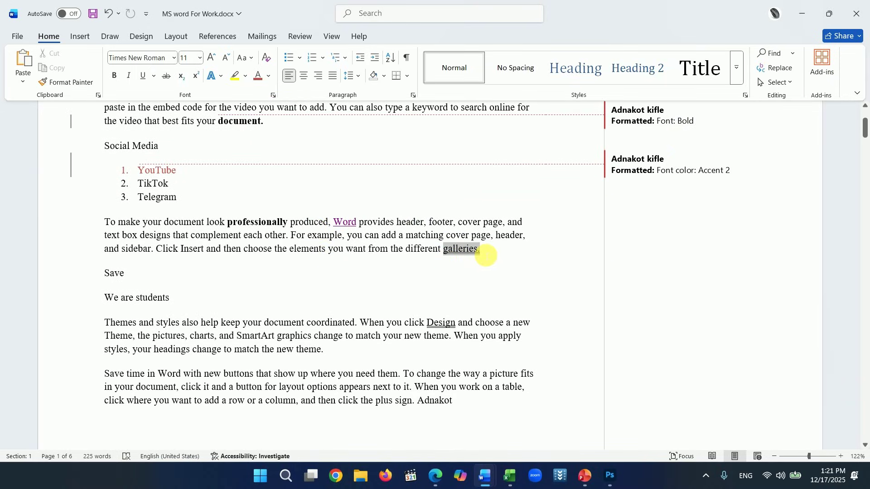
left_click(129, 76)
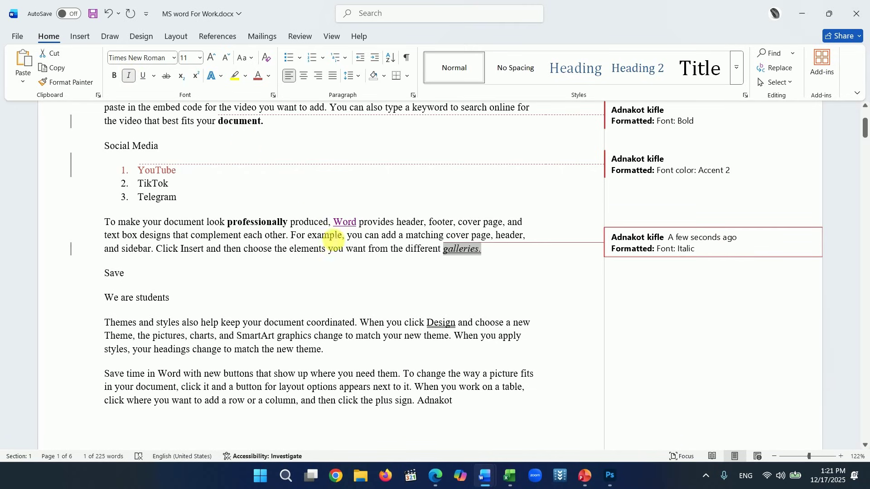
scroll(623, 214, "up", 1)
scroll(623, 214, "up", 3)
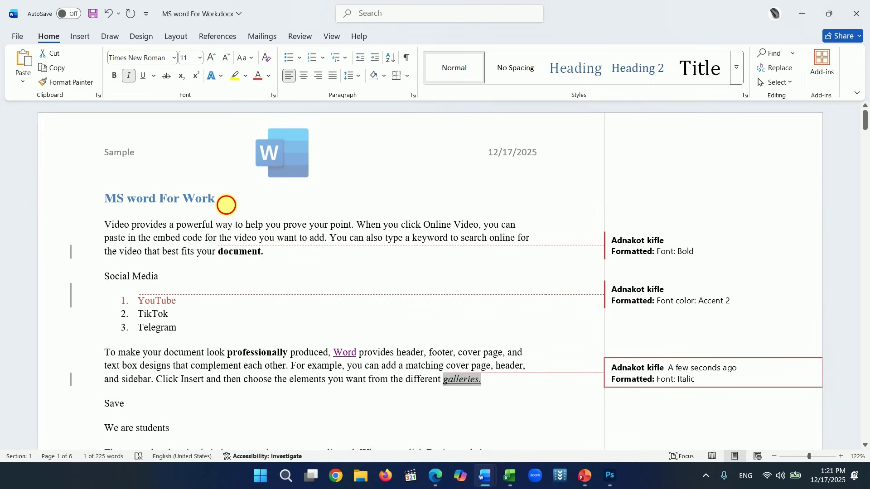
- Apply the Heading 1 style to the title 'MS word For Work'
left_click_drag(227, 202, 114, 199)
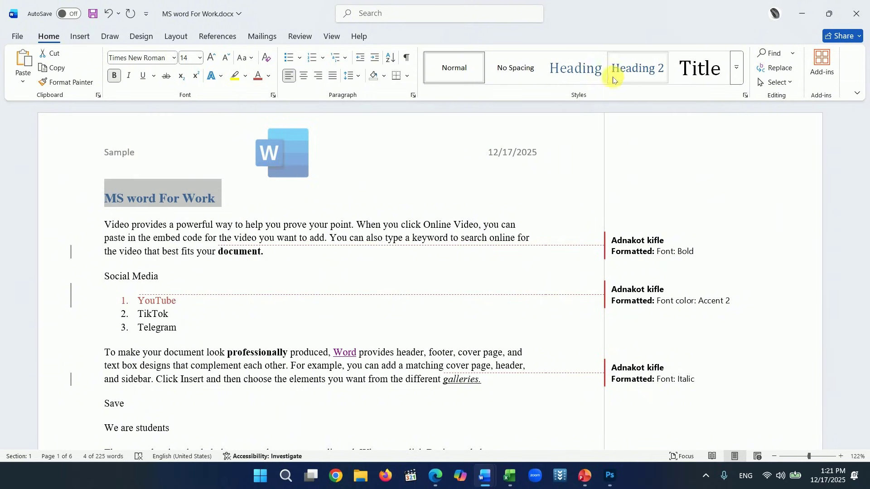
left_click(579, 72)
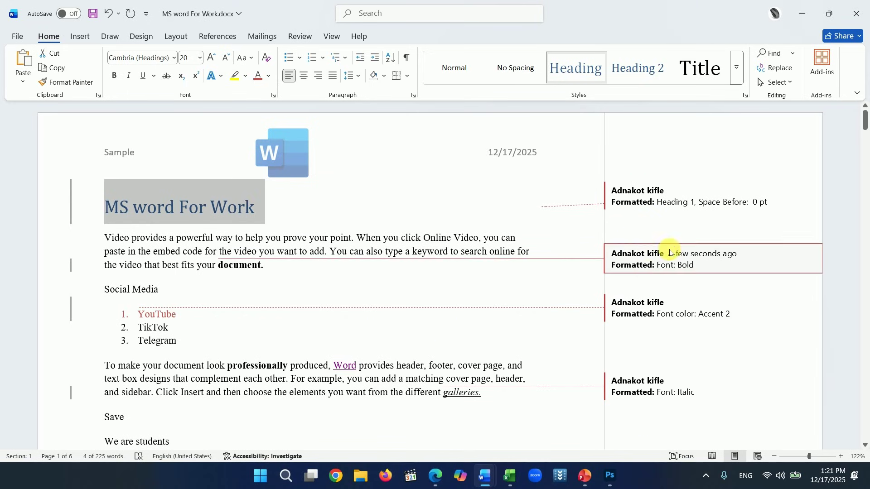
scroll(512, 326, "down", 1)
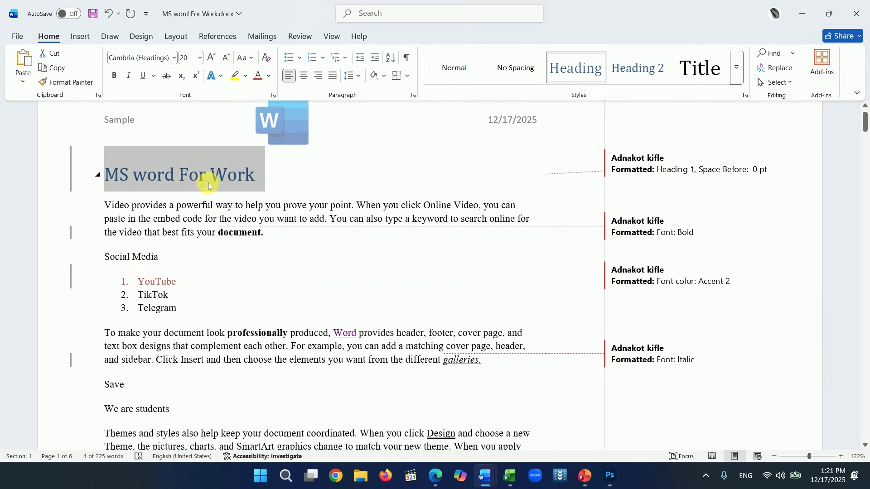
- Accept the heading and bold format changes from their revision balloons
right_click(645, 169)
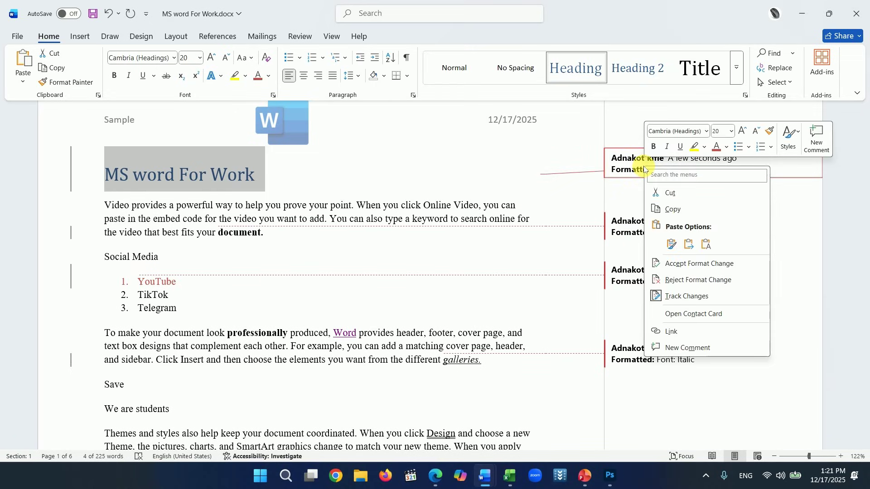
left_click(679, 268)
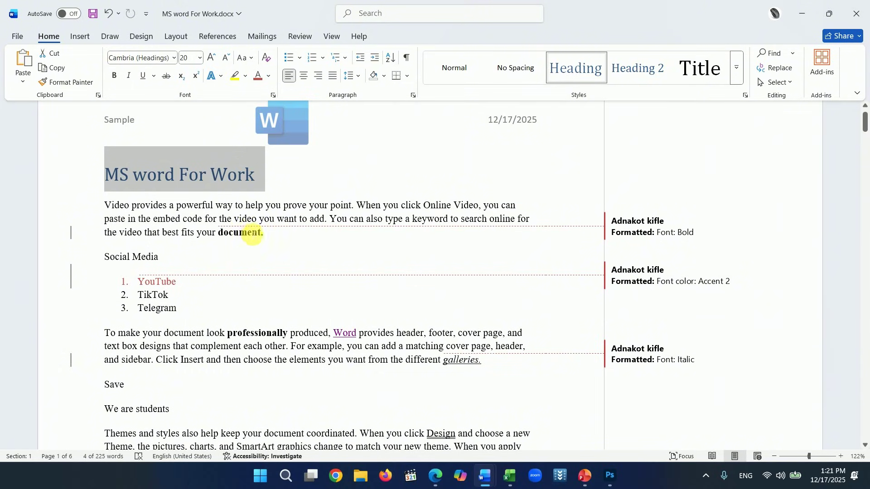
right_click(630, 232)
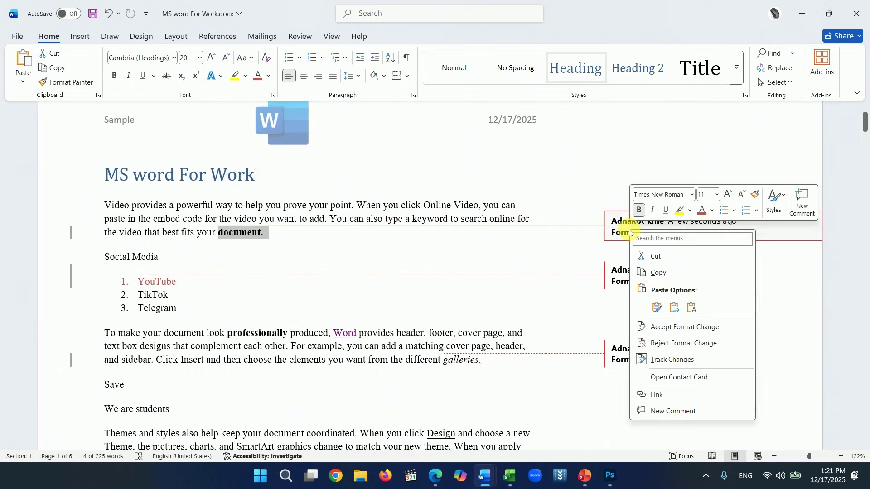
left_click(660, 326)
left_click(358, 301)
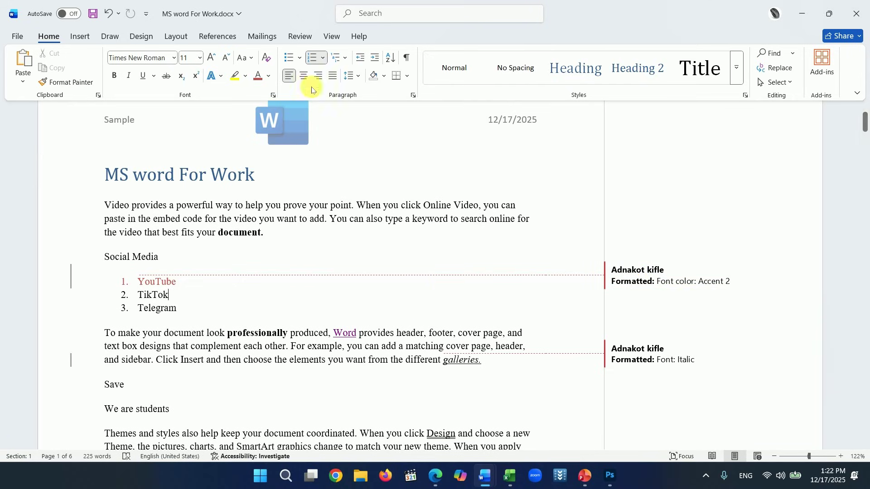
- Accept all remaining tracked changes from the Review tab
left_click(300, 37)
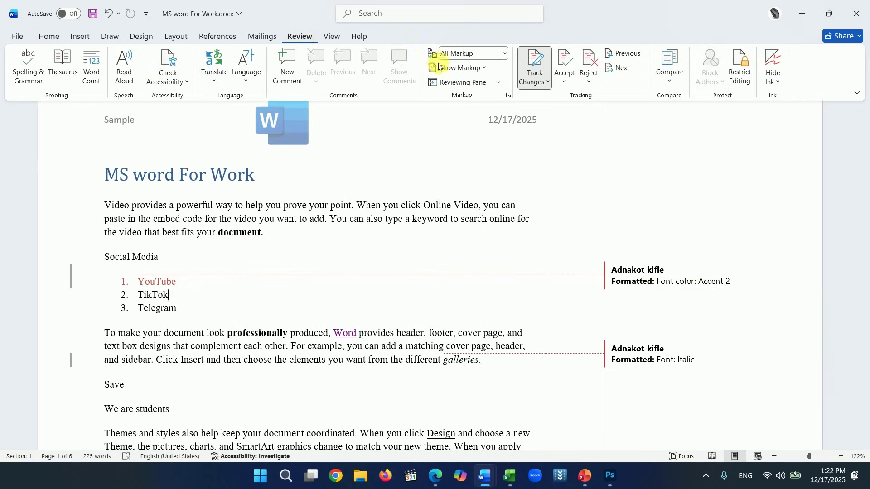
left_click(564, 83)
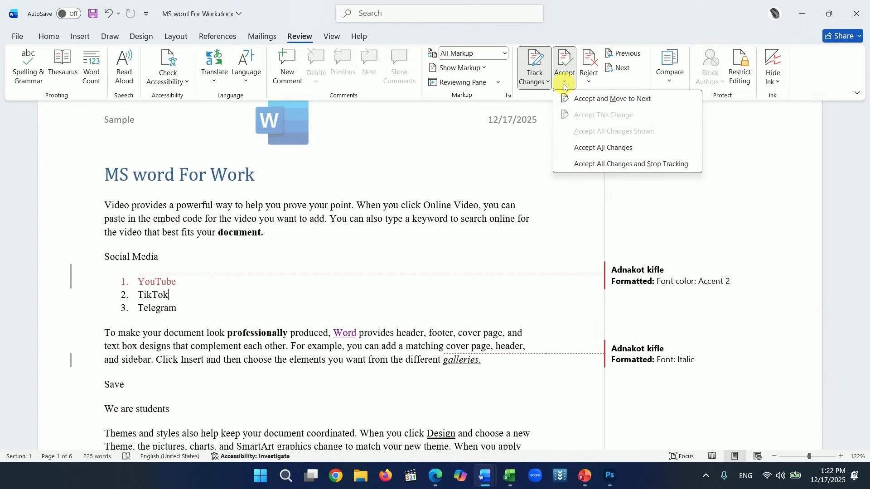
left_click(603, 150)
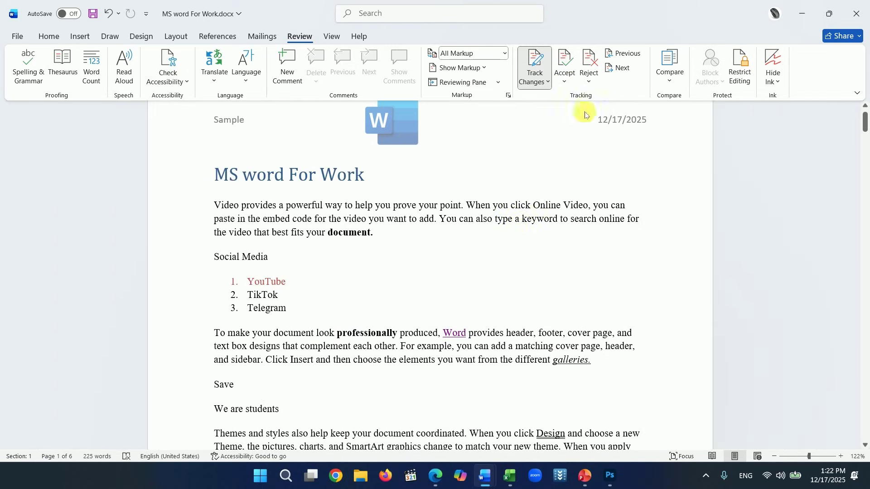
left_click(589, 83)
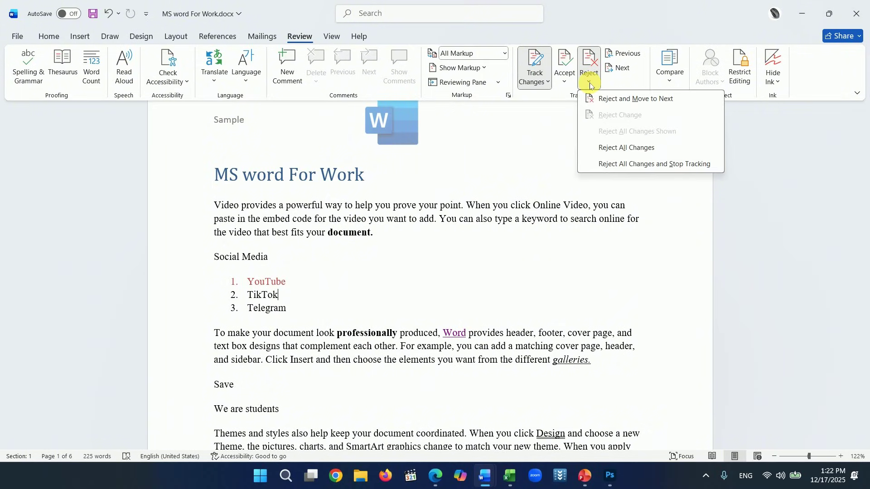
left_click(620, 148)
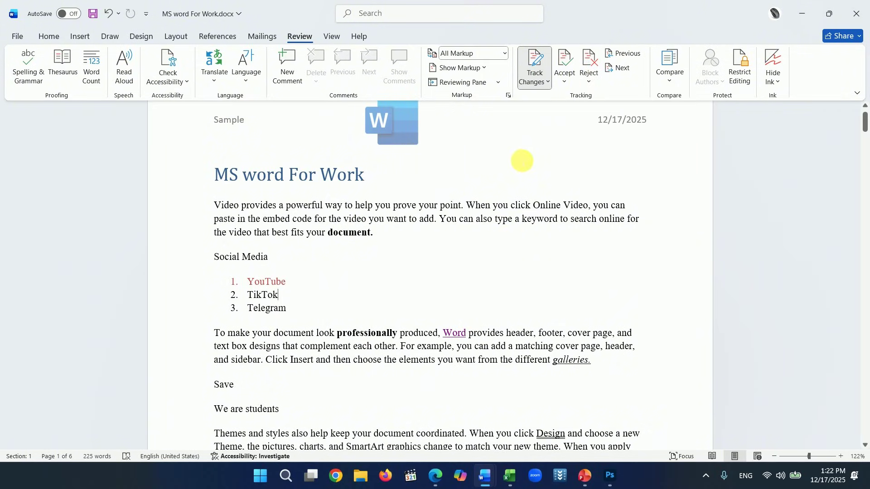
left_click_drag(372, 233, 214, 207)
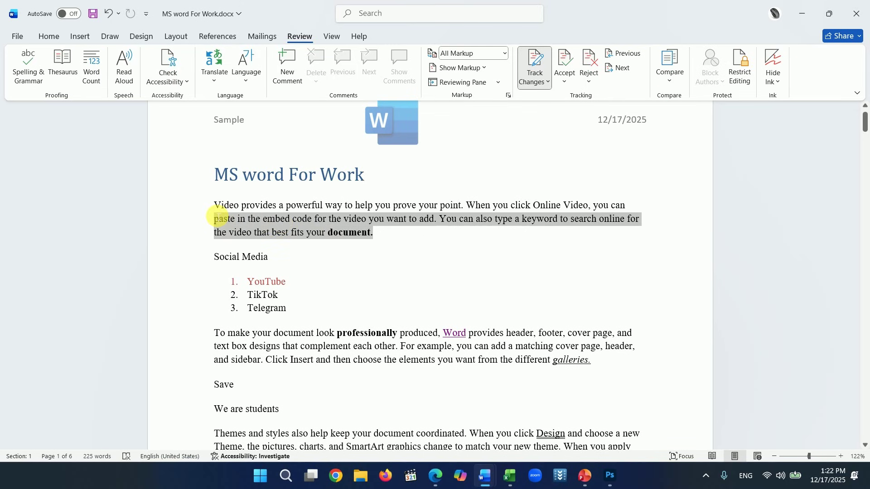
left_click(50, 38)
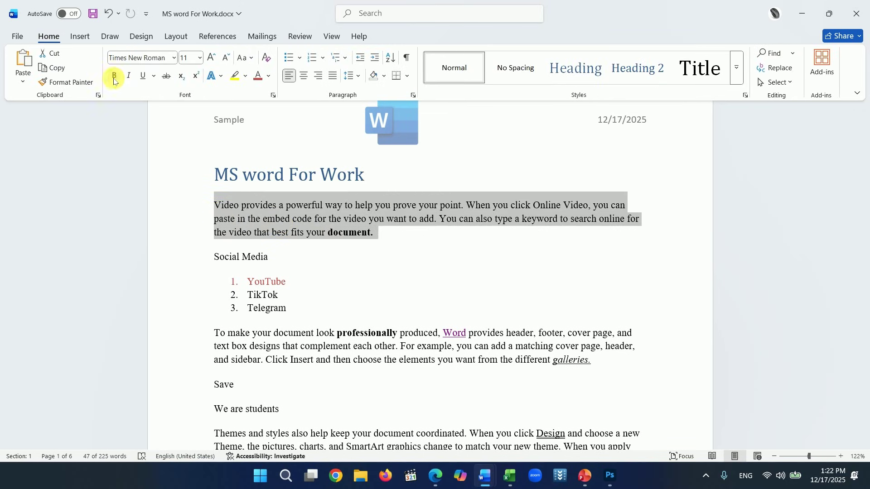
left_click(114, 77)
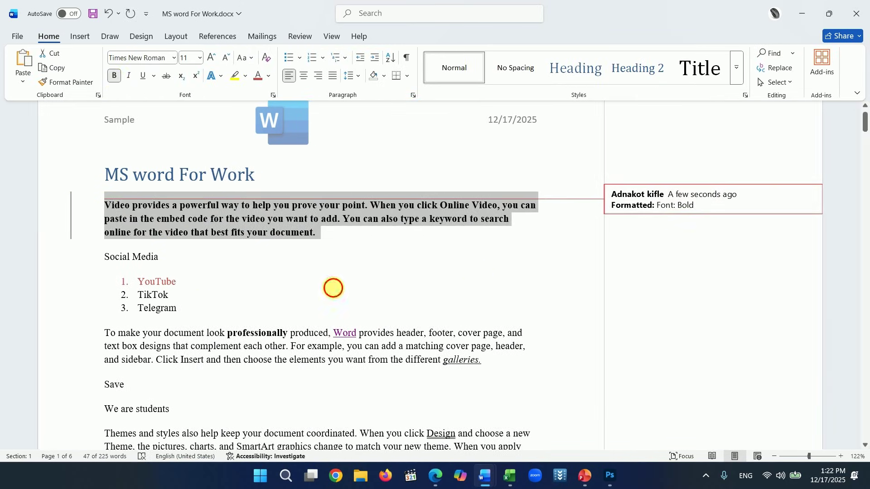
left_click(333, 288)
left_click_drag(181, 307, 139, 281)
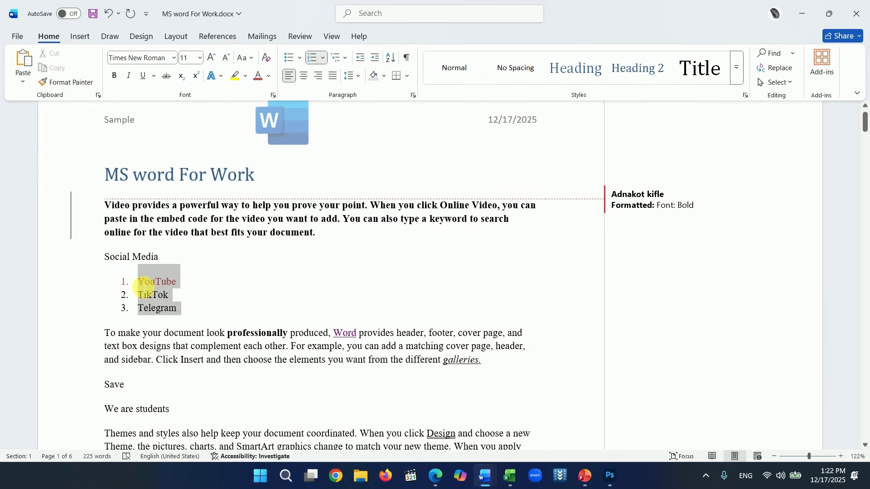
left_click(128, 76)
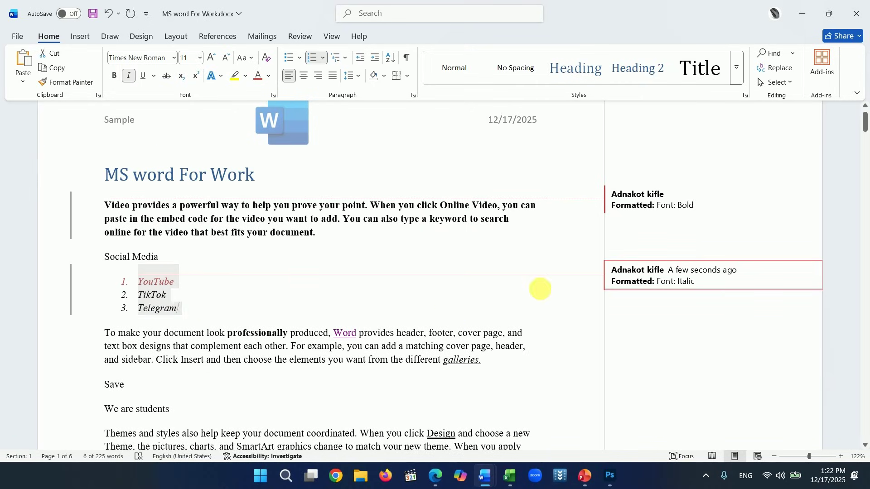
left_click(540, 288)
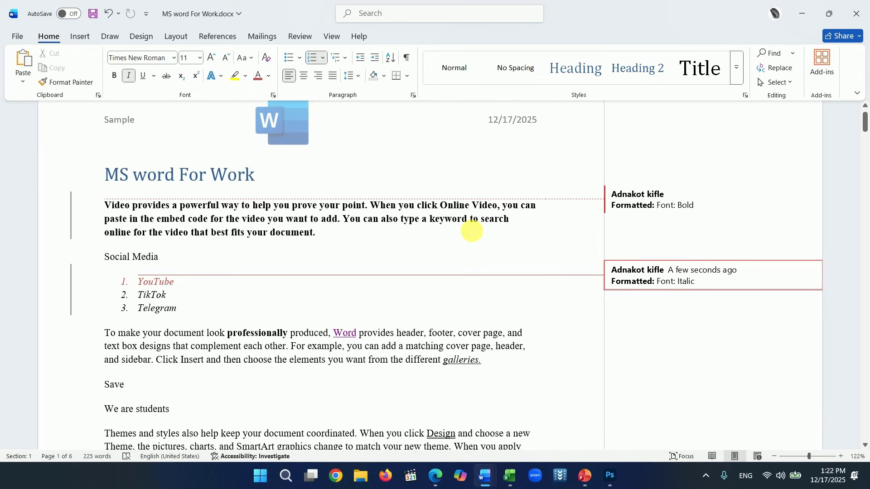
left_click(300, 37)
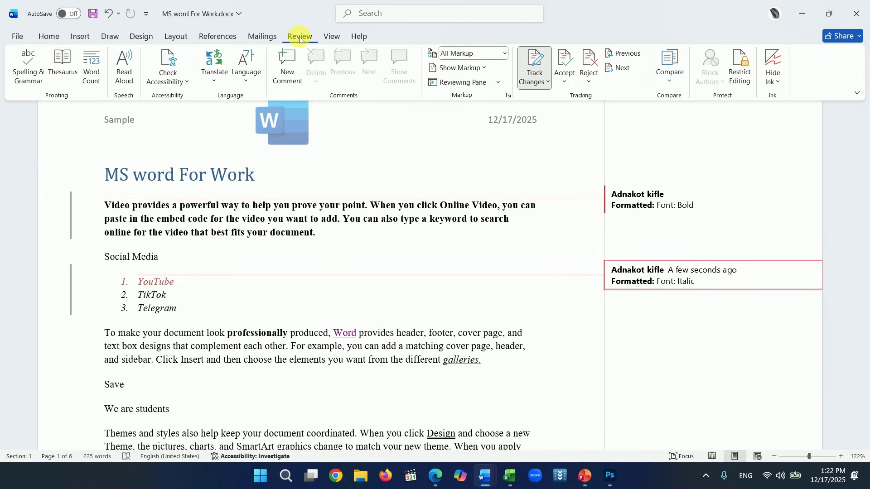
left_click(588, 81)
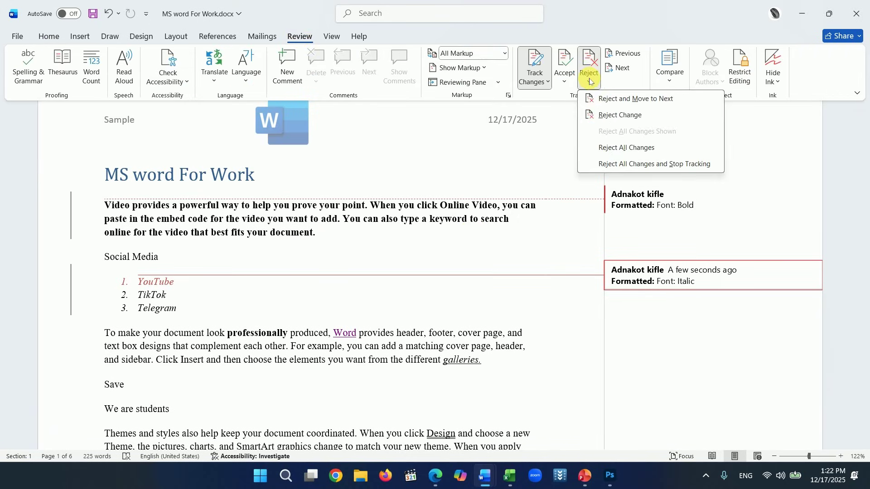
left_click(608, 150)
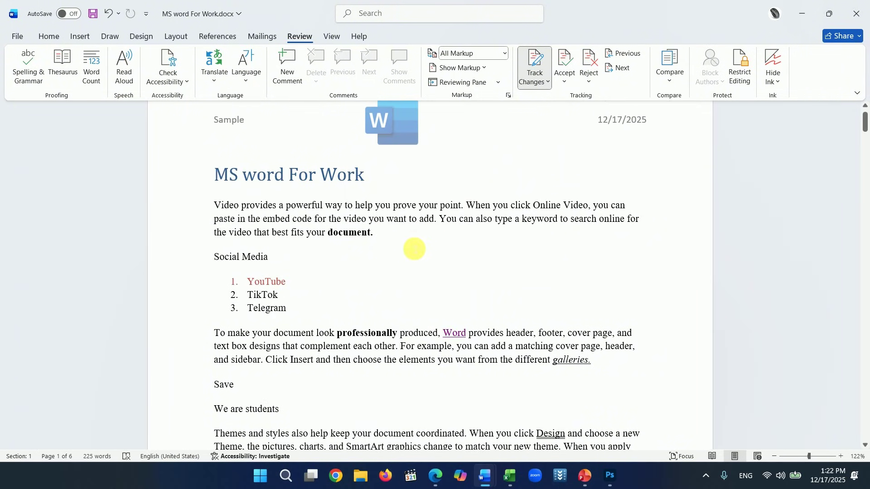
scroll(414, 248, "up", 1)
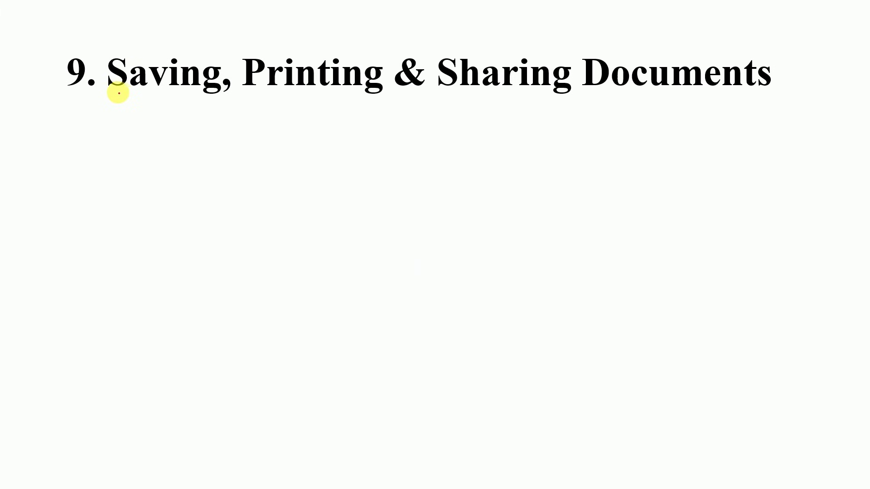
- Underline 'Saving' and 'DOCX and PDF' in red ink while revealing the second bullet
left_click_drag(115, 92, 182, 97)
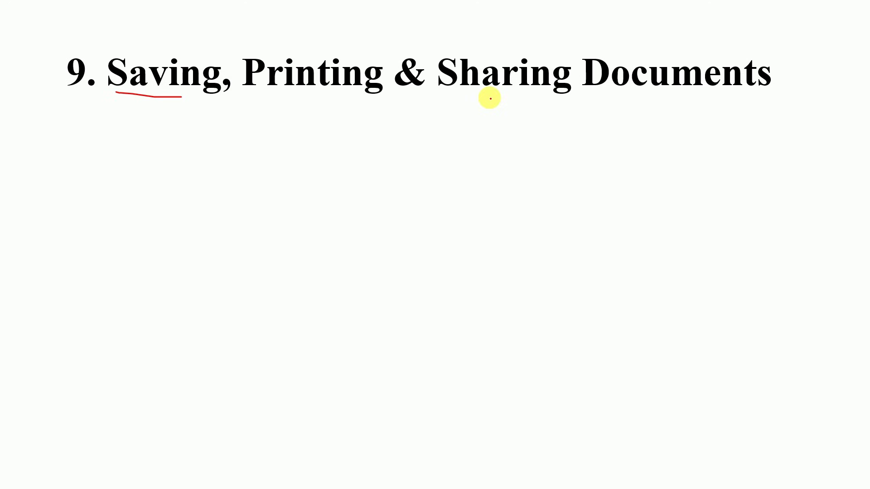
key("Right")
key("Right")
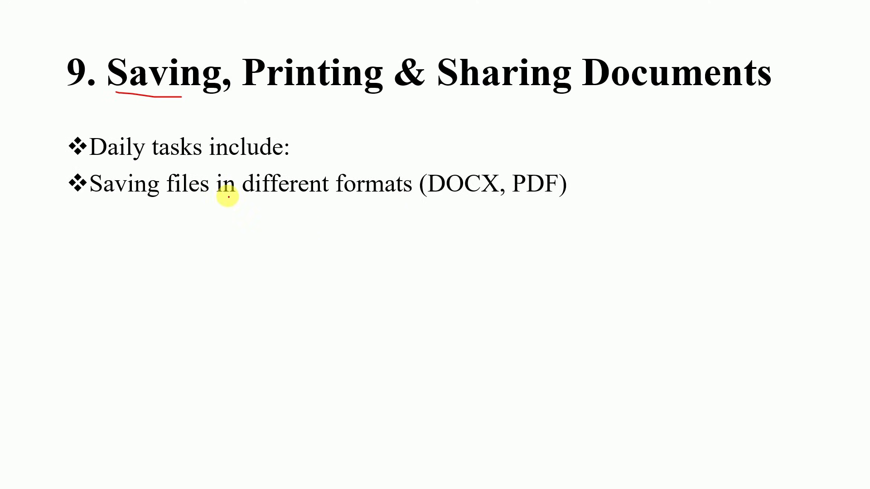
key("Left")
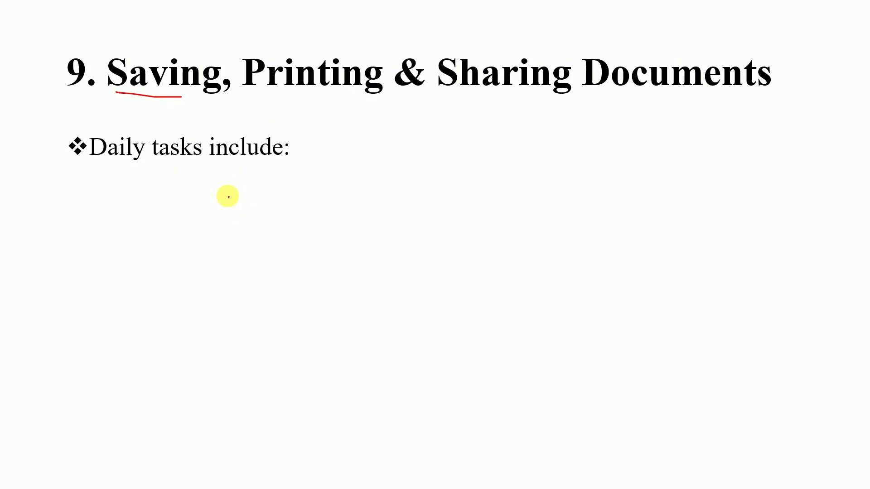
key("Right")
left_click_drag(439, 199, 554, 196)
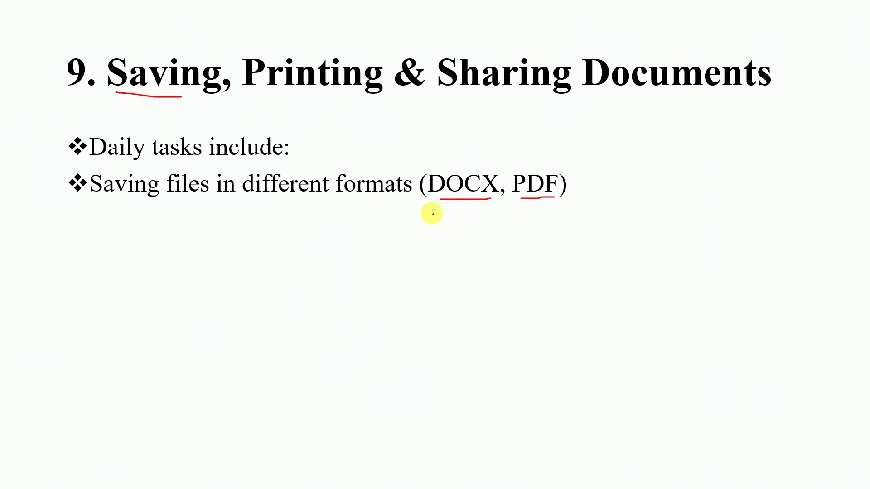
- Reveal the Printing and Sharing via email or cloud bullets, ink a mark, and return to Word
key("Right")
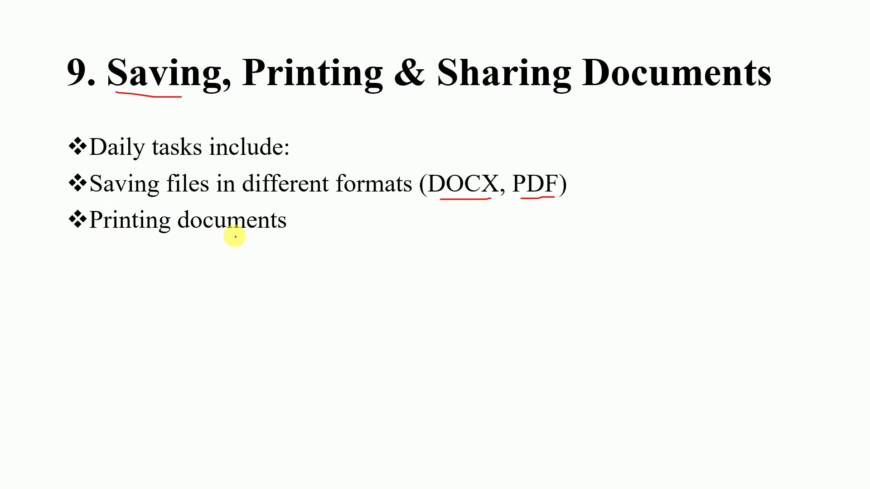
key("Right")
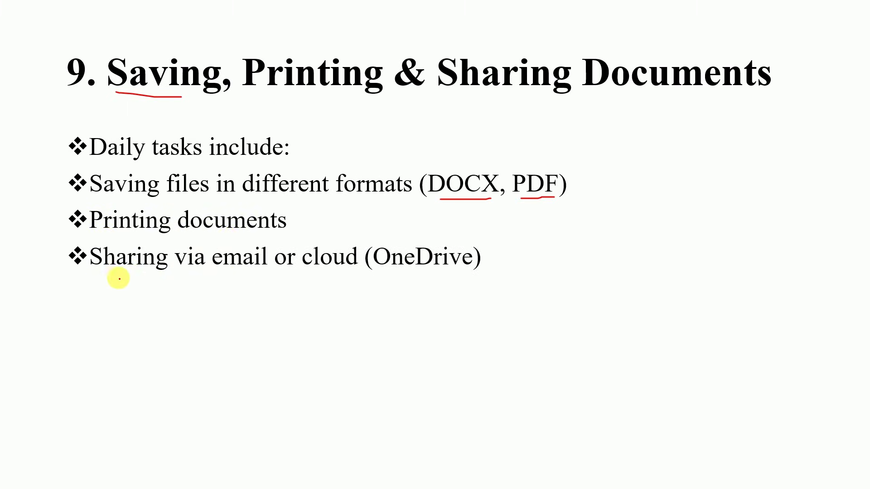
left_click_drag(267, 247, 284, 241)
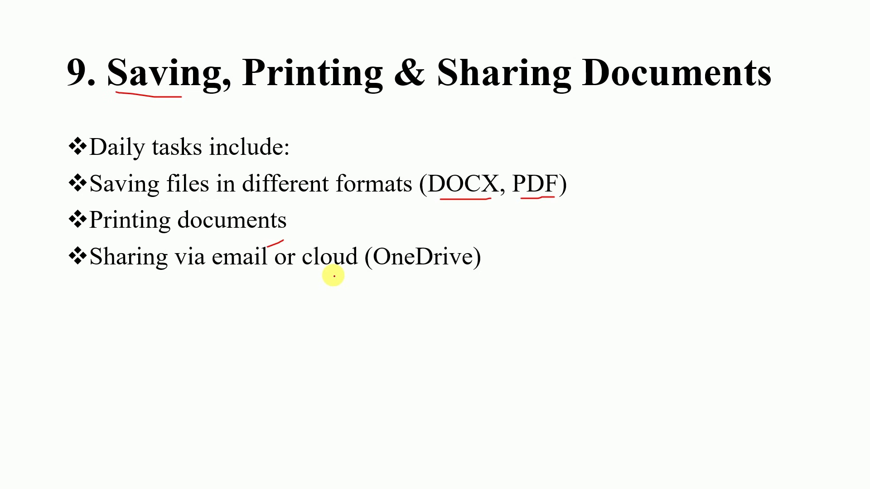
key("alt+Tab")
- Save the document as a PDF in the Documents folder under a new file name
scroll(463, 271, "down", 3)
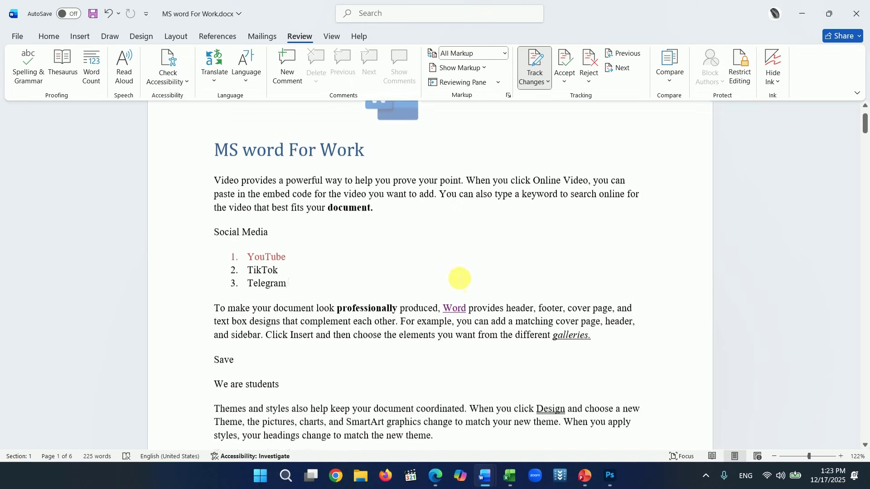
scroll(459, 289, "down", 3)
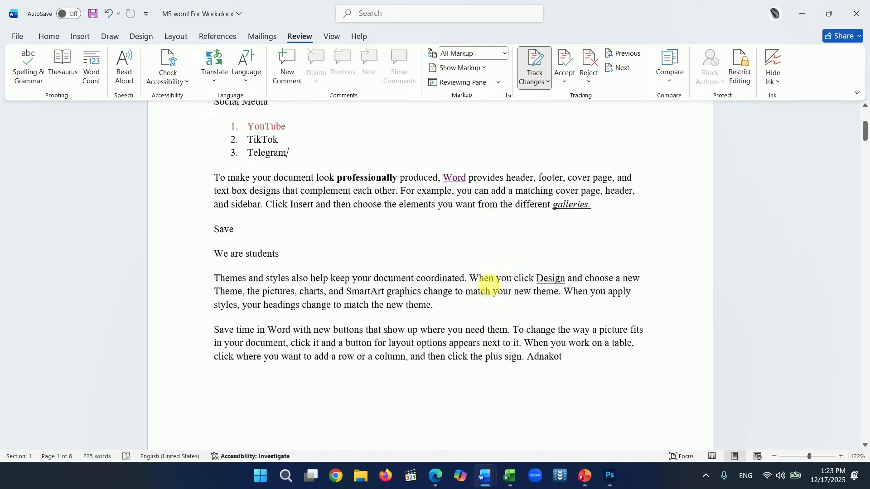
left_click(18, 37)
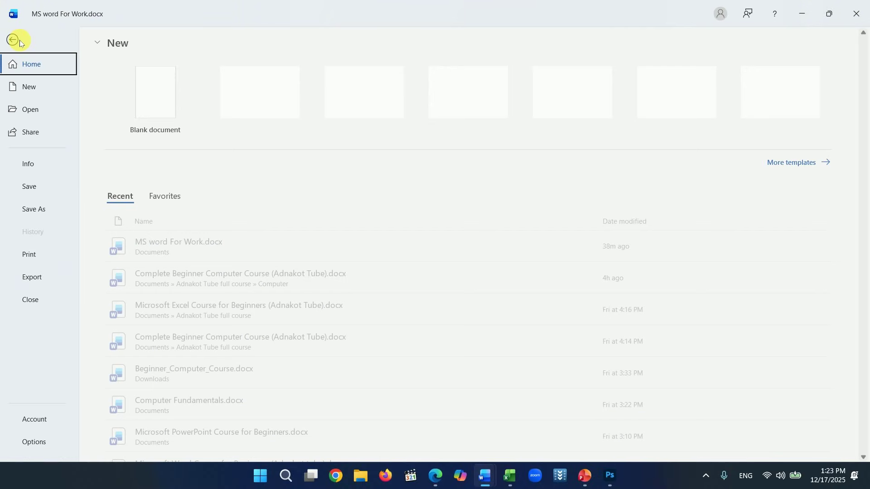
left_click(36, 209)
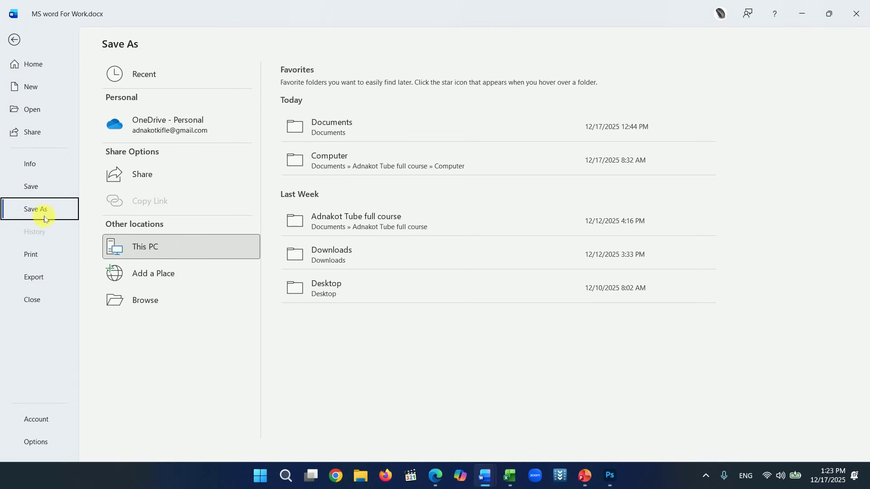
left_click(320, 131)
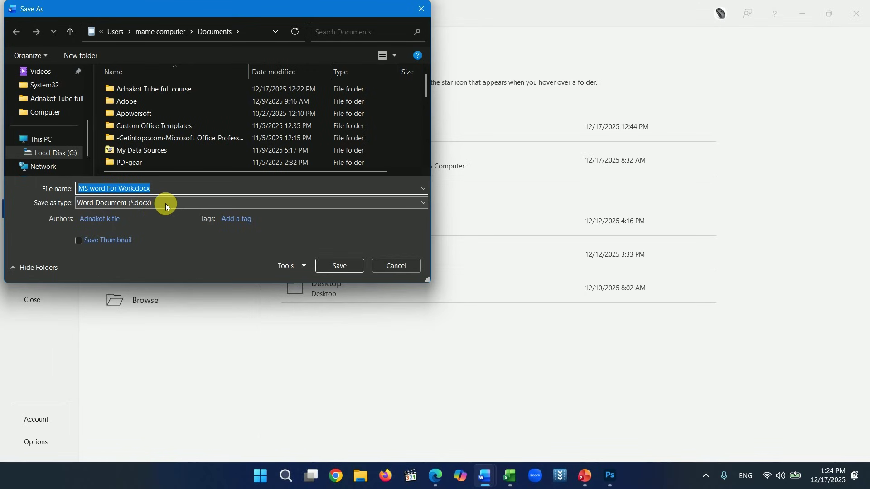
left_click(164, 203)
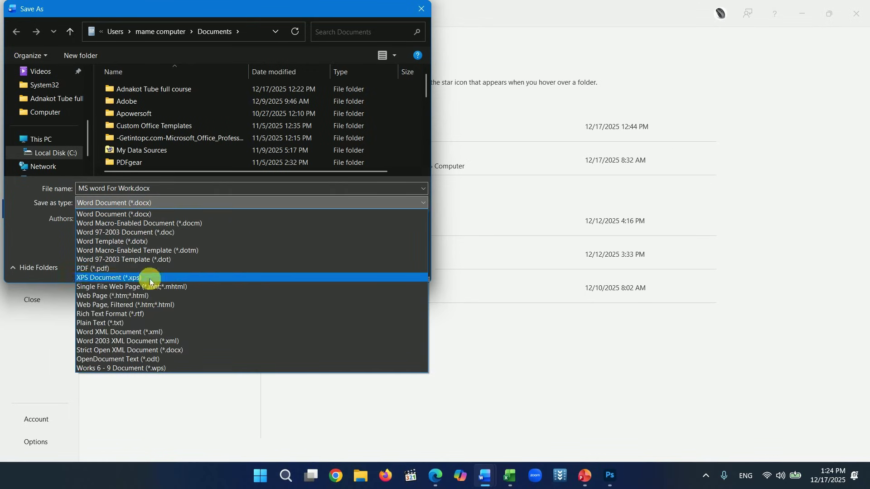
left_click(103, 268)
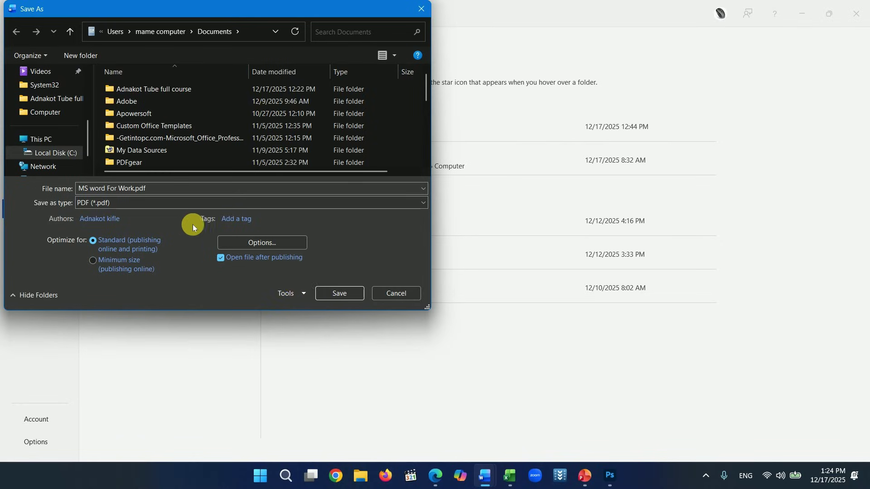
left_click(175, 192)
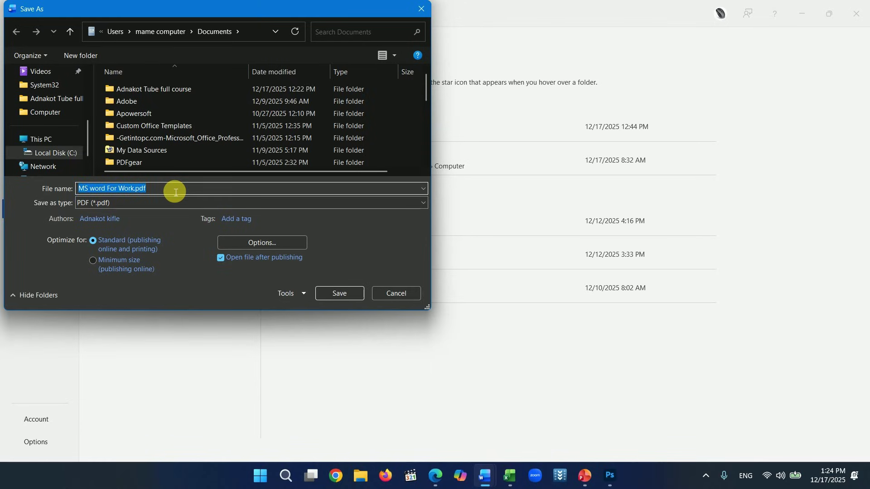
type("nnnnnnnnnnnnnnn")
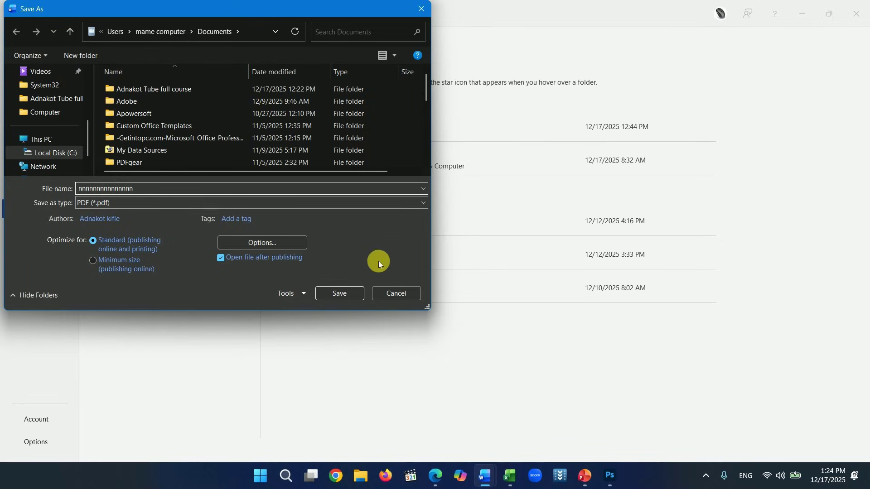
left_click(344, 294)
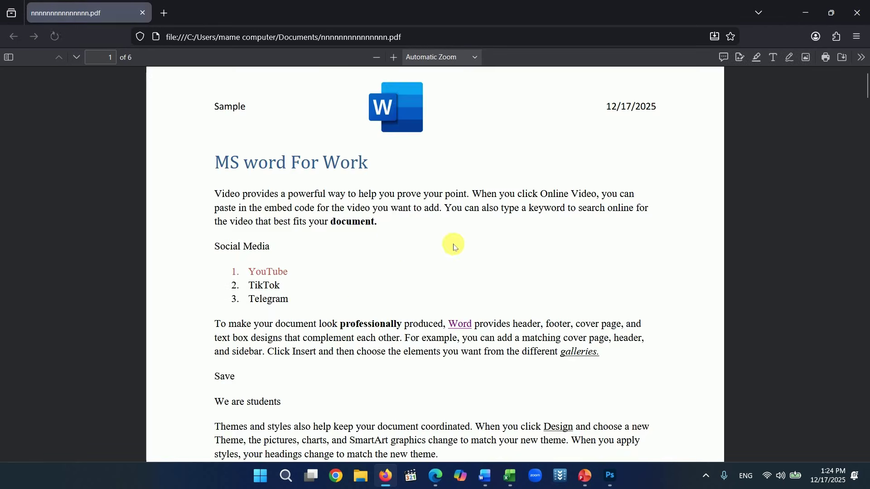
- Scroll through the exported PDF to page 6 in Firefox, then minimize it
scroll(518, 236, "down", 5)
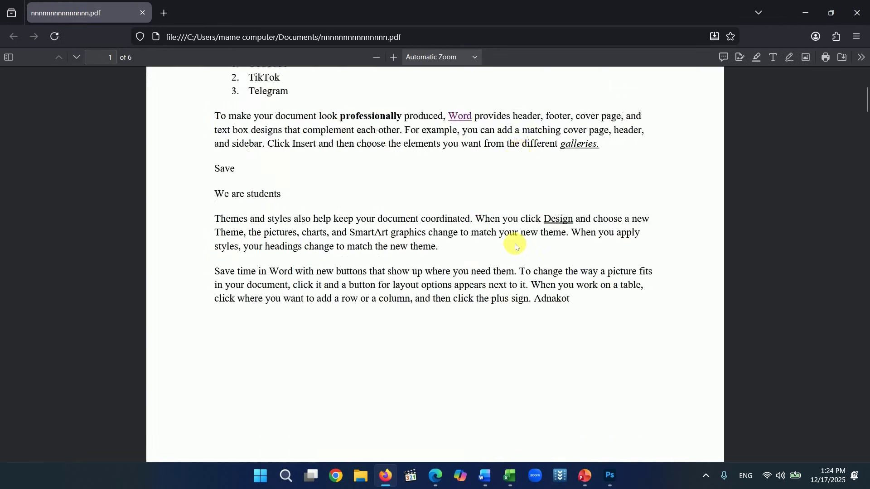
scroll(515, 247, "down", 18)
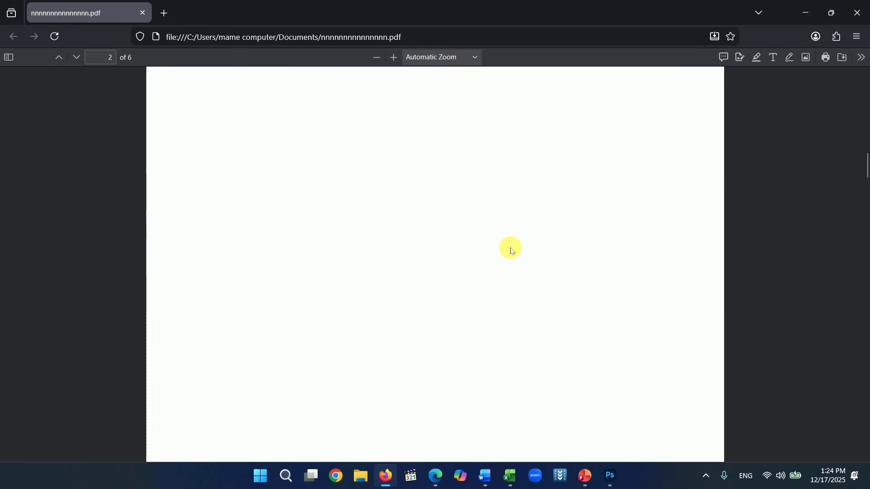
scroll(511, 251, "down", 20)
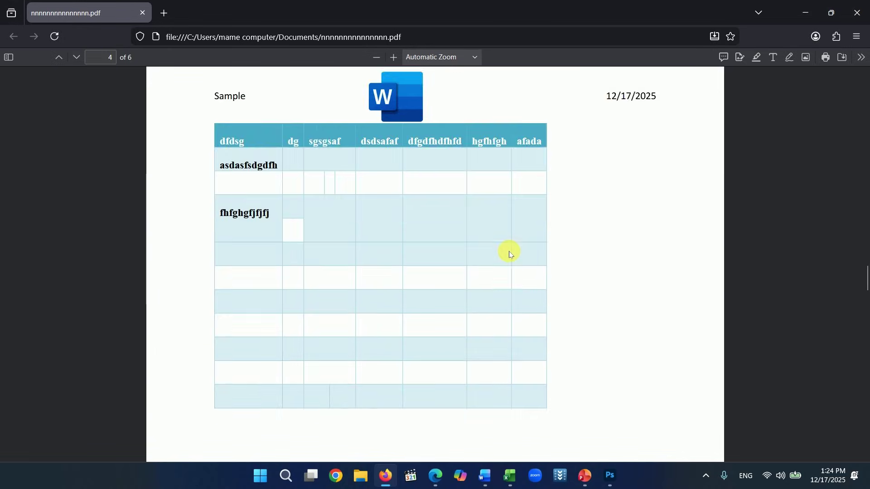
scroll(509, 254, "down", 20)
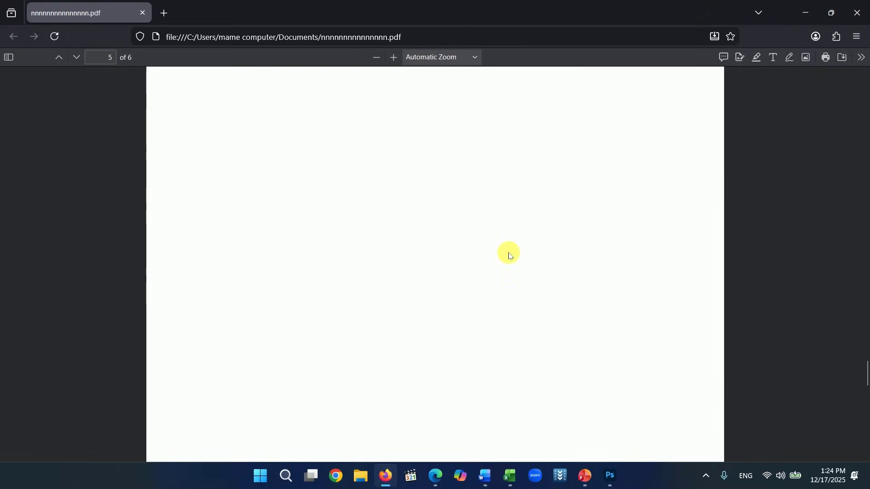
scroll(509, 255, "down", 20)
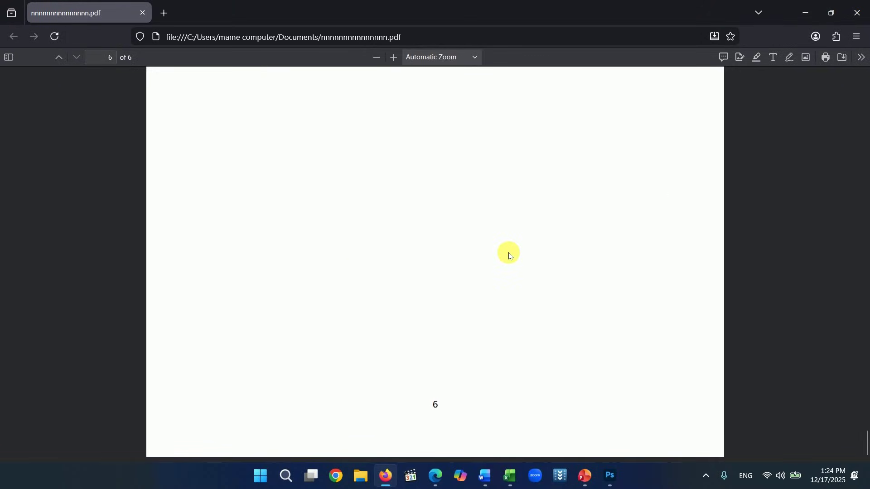
left_click(796, 23)
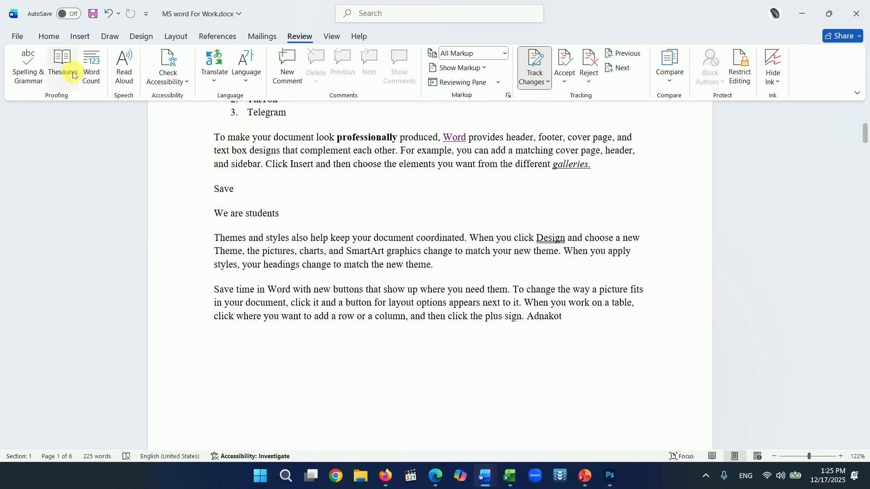
- Open the print preview and page forward to the Profit chart page
scroll(285, 186, "up", 5)
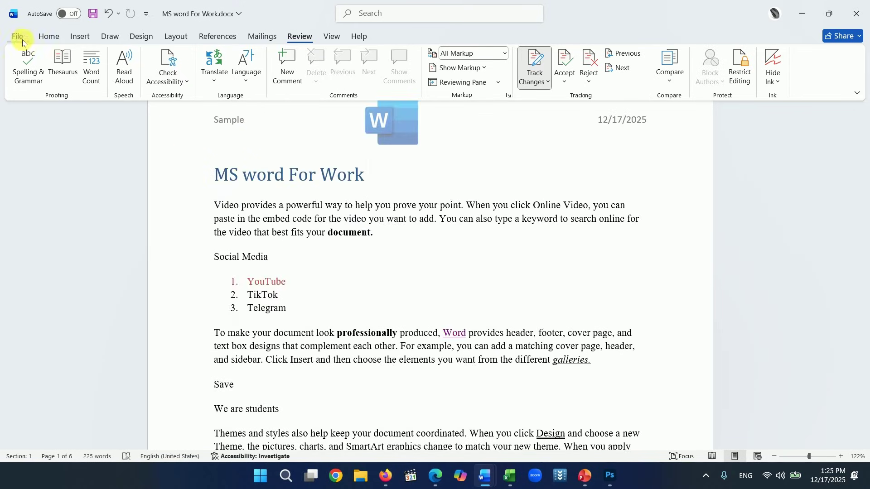
left_click(18, 37)
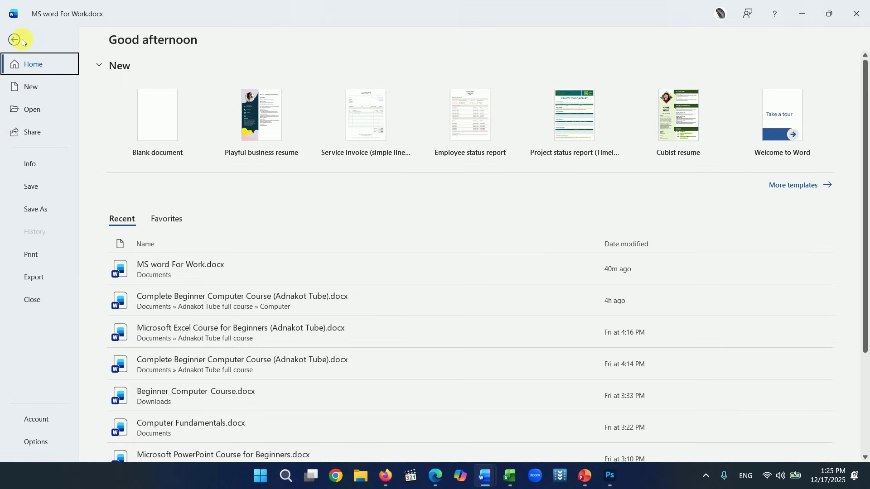
left_click(32, 255)
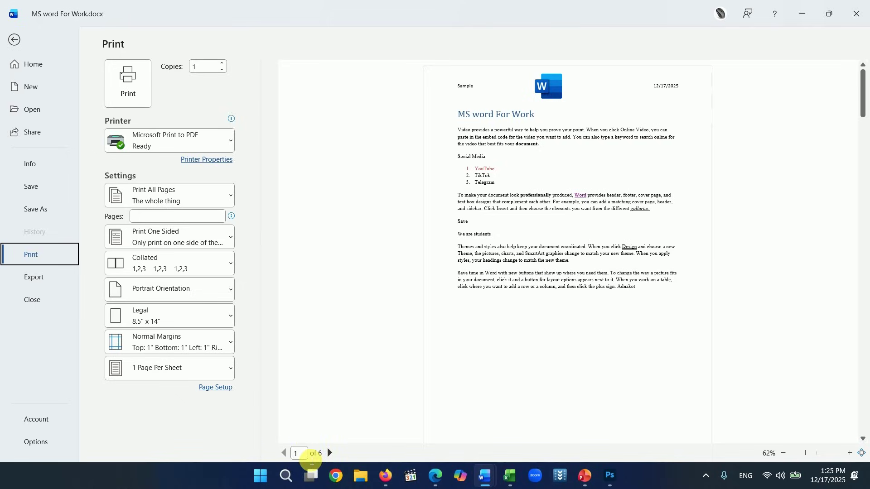
left_click(330, 453)
left_click(330, 453)
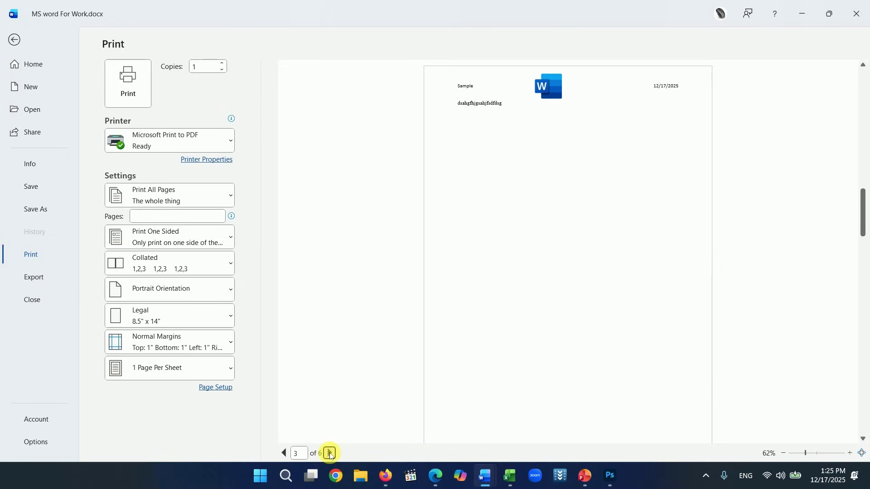
left_click(329, 453)
left_click(329, 453)
left_click(330, 453)
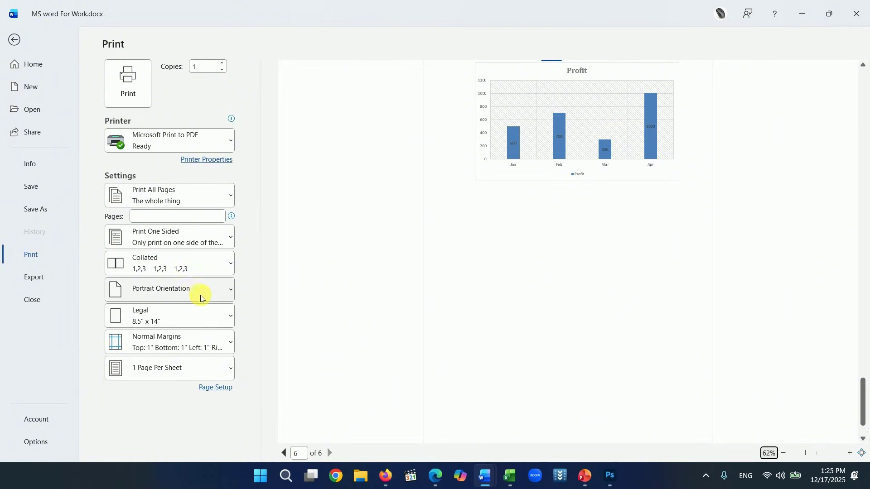
- Try landscape orientation, page back to the table page, then restore portrait orientation
left_click(221, 298)
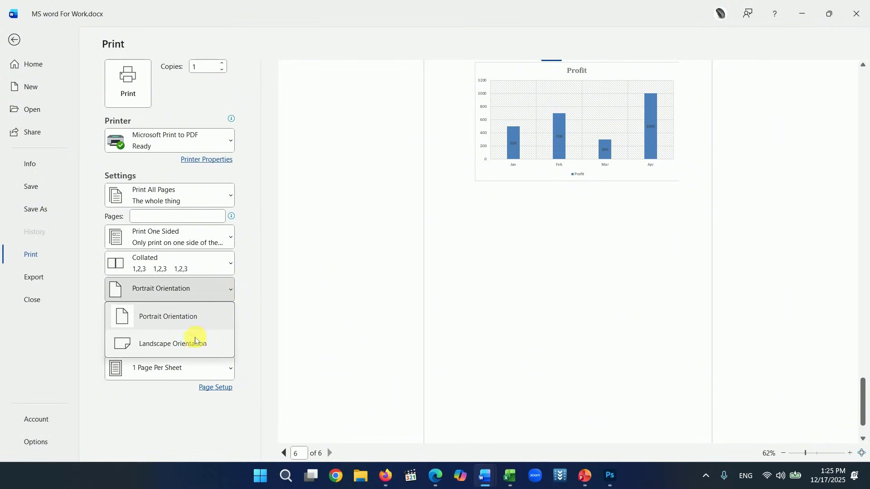
left_click(189, 346)
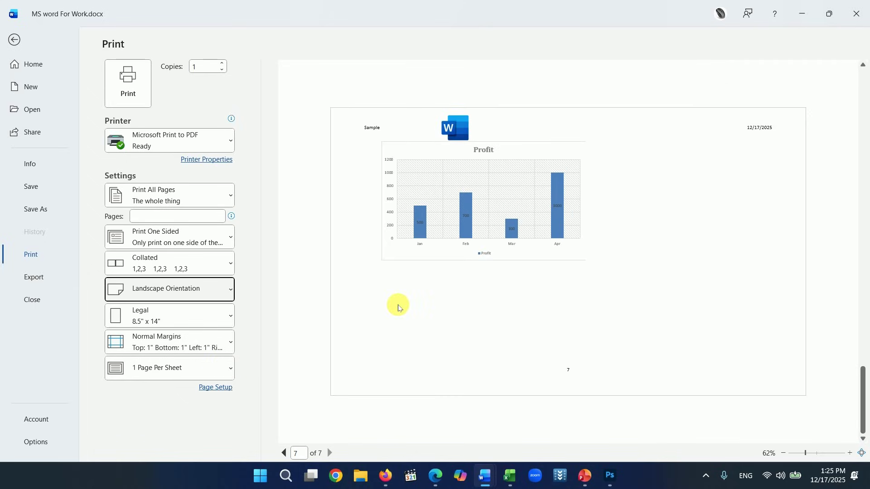
left_click(285, 453)
left_click(285, 453)
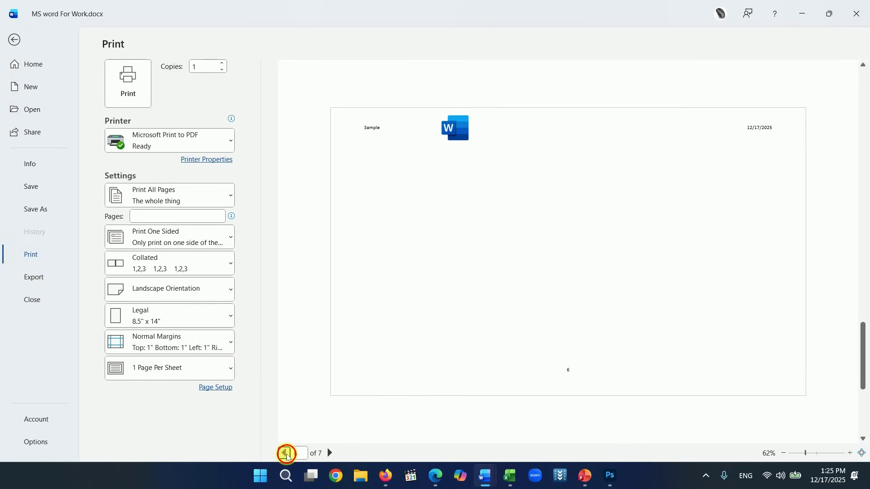
left_click(285, 453)
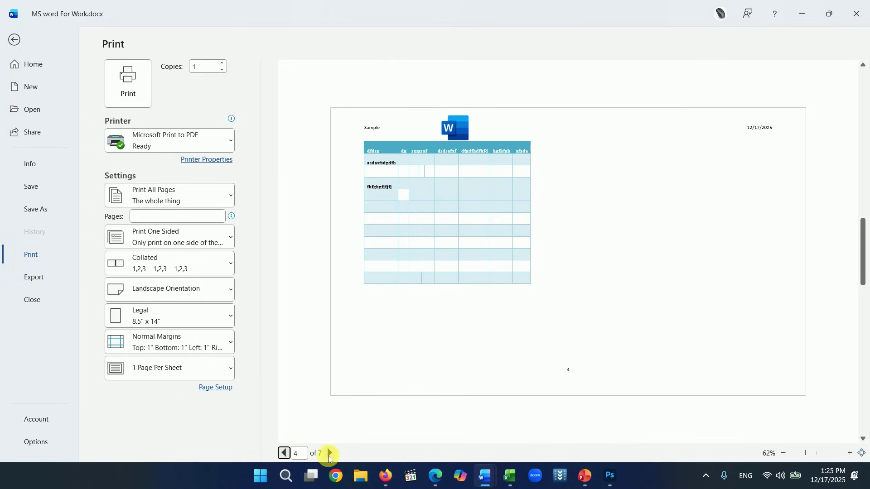
left_click(229, 290)
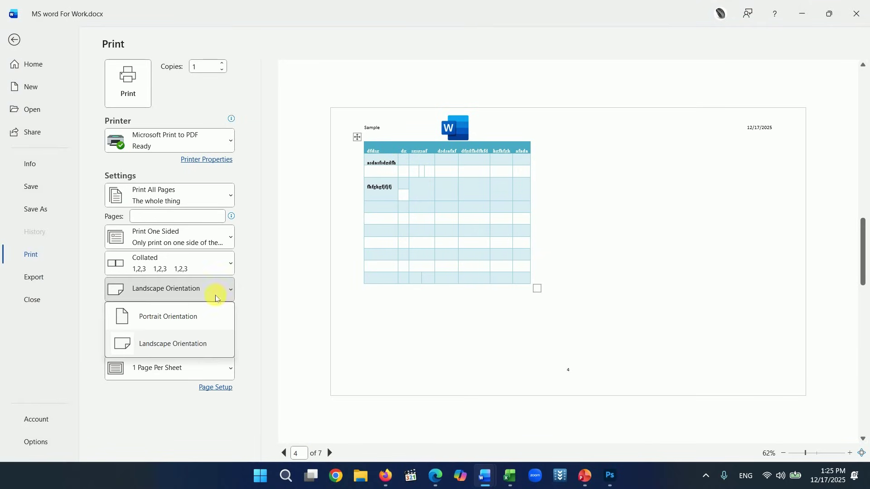
left_click(172, 326)
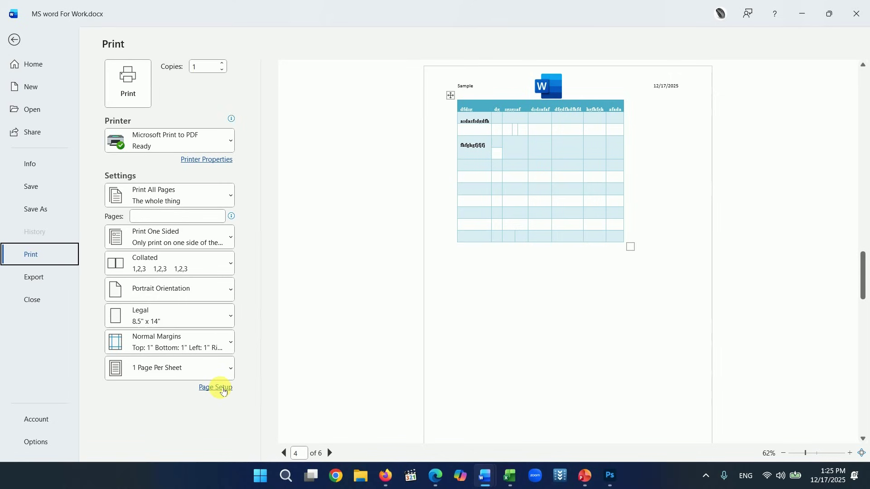
left_click(219, 388)
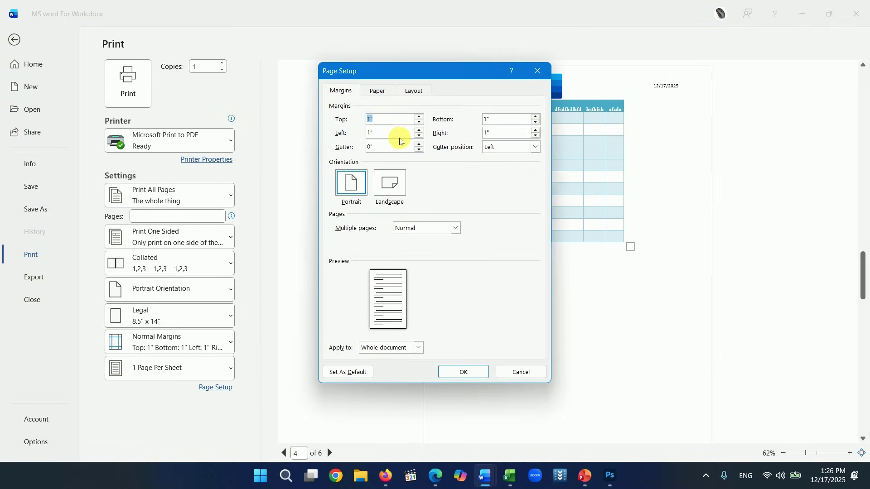
- Look over Page Setup's Paper and Layout settings, return to Margins, and move the dialog aside
left_click(378, 91)
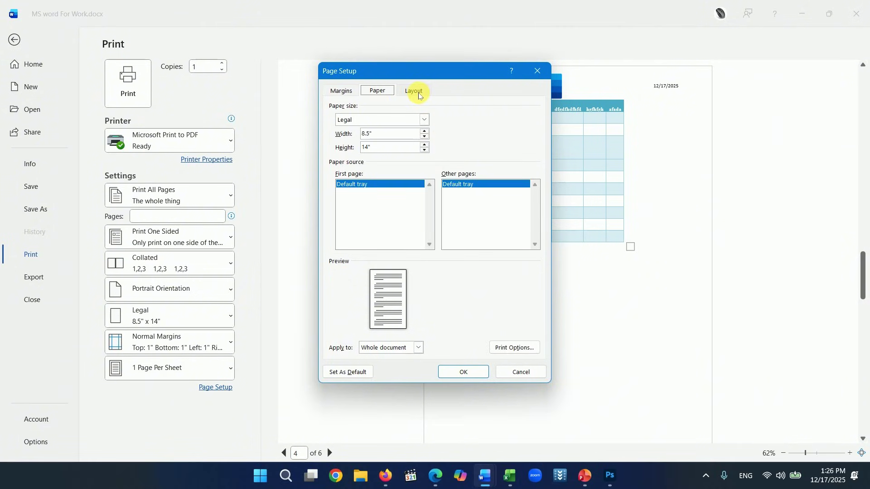
left_click(418, 92)
left_click(377, 91)
left_click(340, 91)
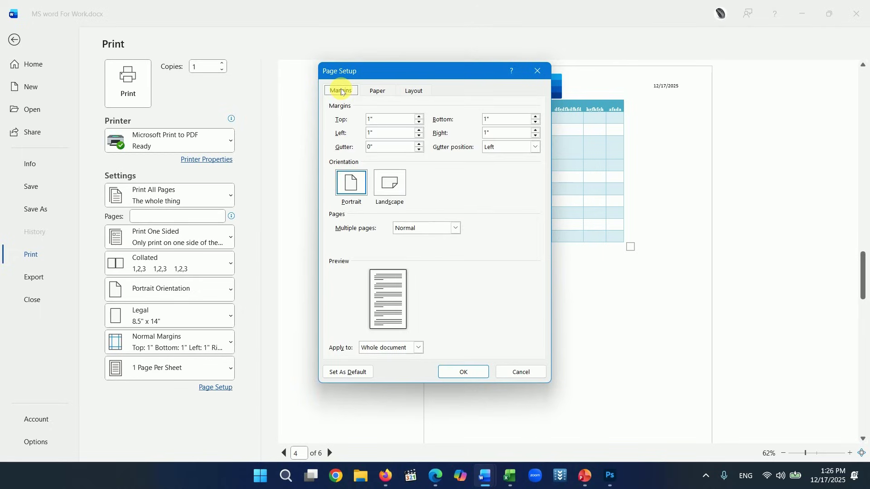
left_click_drag(427, 74, 557, 78)
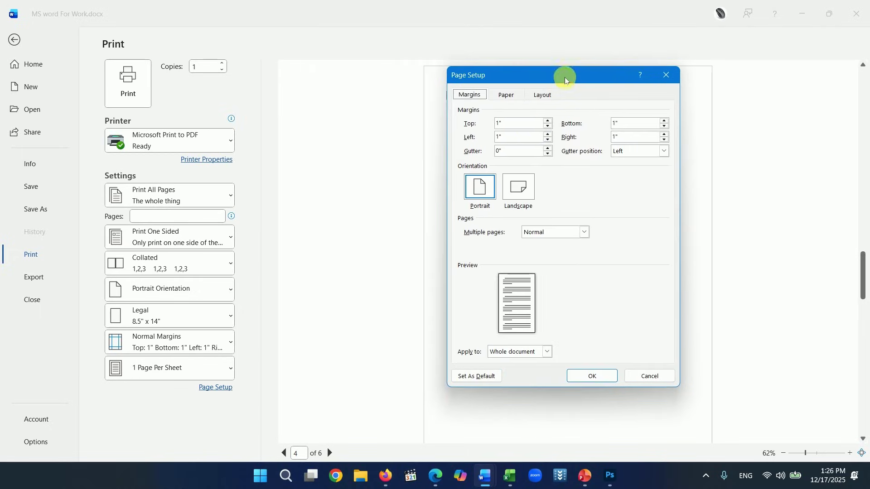
- Set margins to top 0.3", left 0.1", bottom 0" and right 0", and apply them
left_click(548, 127)
left_click(547, 127)
left_click(547, 127)
left_click(547, 127)
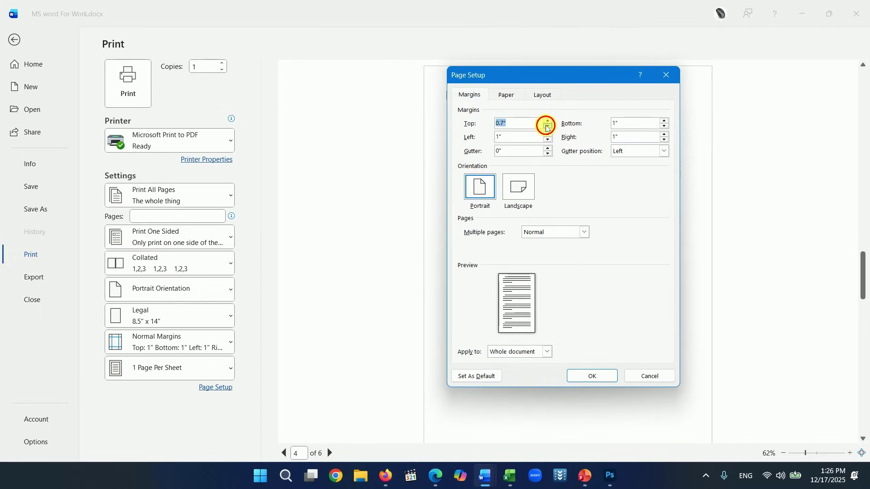
left_click(547, 127)
left_click(548, 127)
left_click(547, 126)
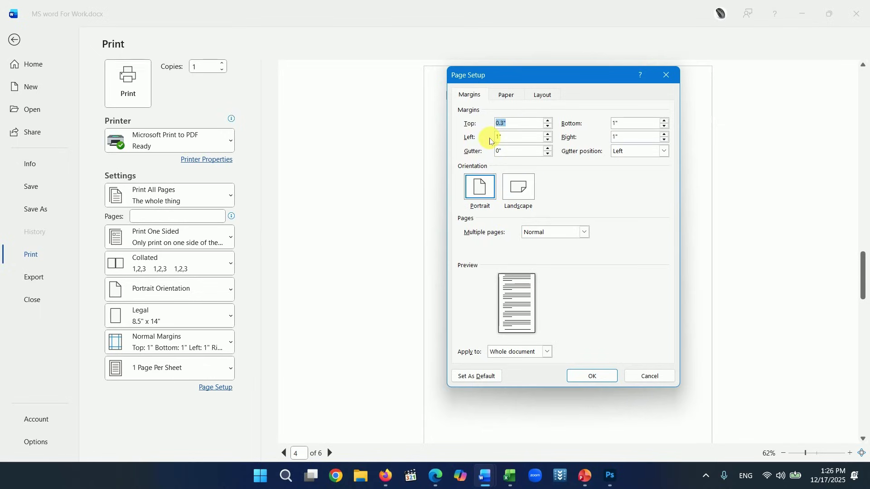
left_click(548, 139)
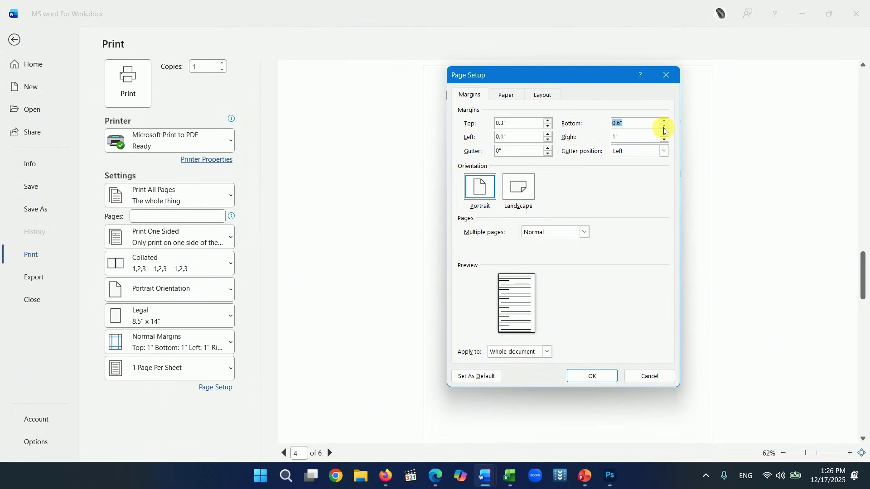
left_click(664, 127)
left_click(664, 135)
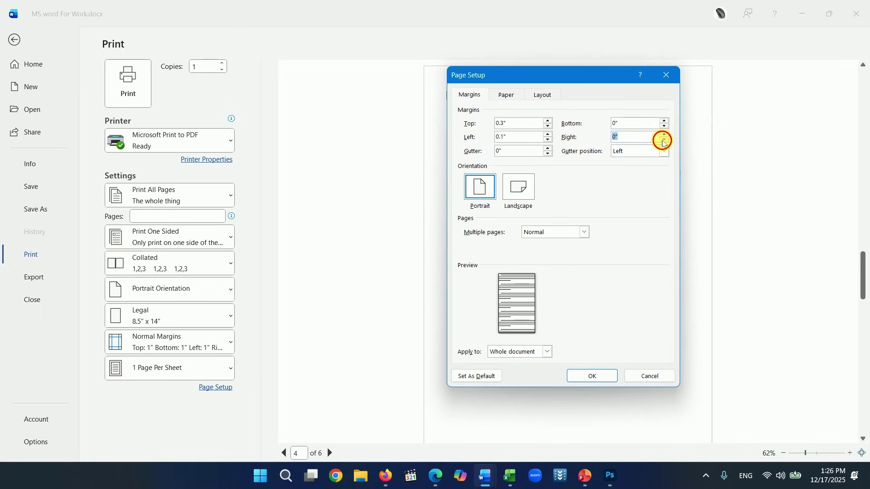
left_click(593, 377)
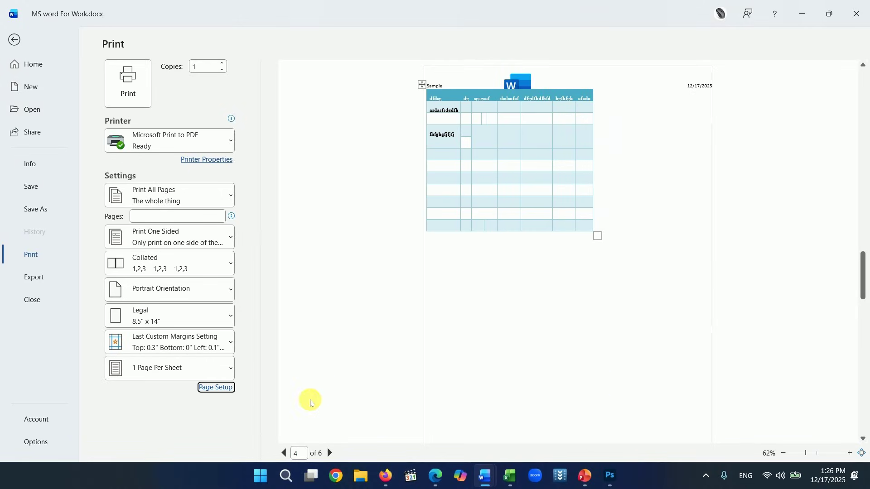
- Return the preview to page 1, choose Letter 8.5" x 11" paper, and set 2 copies
left_click(285, 453)
left_click(284, 453)
left_click(285, 453)
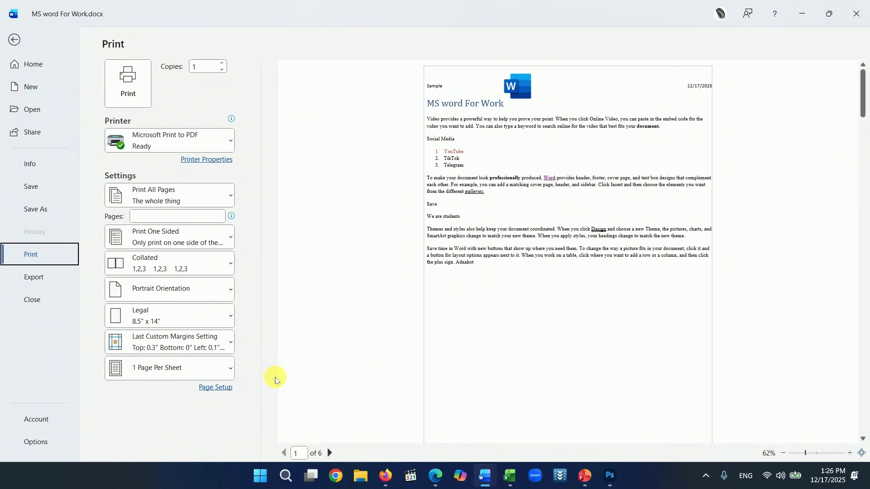
left_click(229, 319)
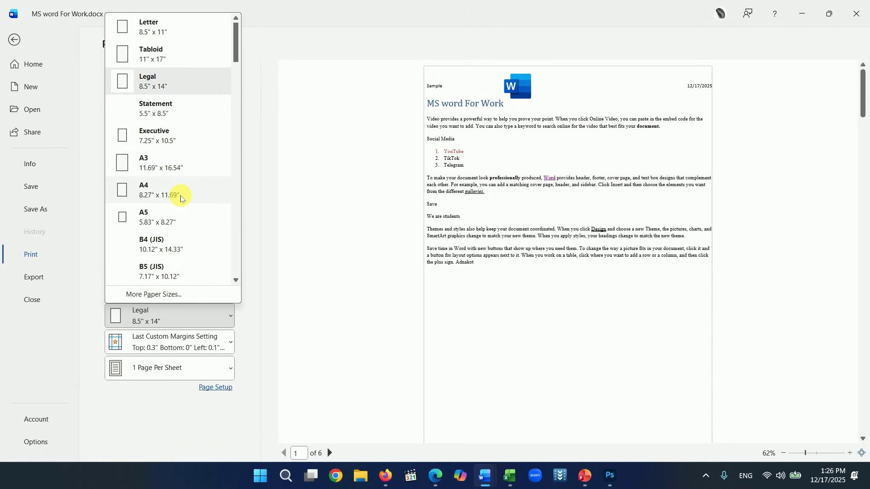
left_click(165, 28)
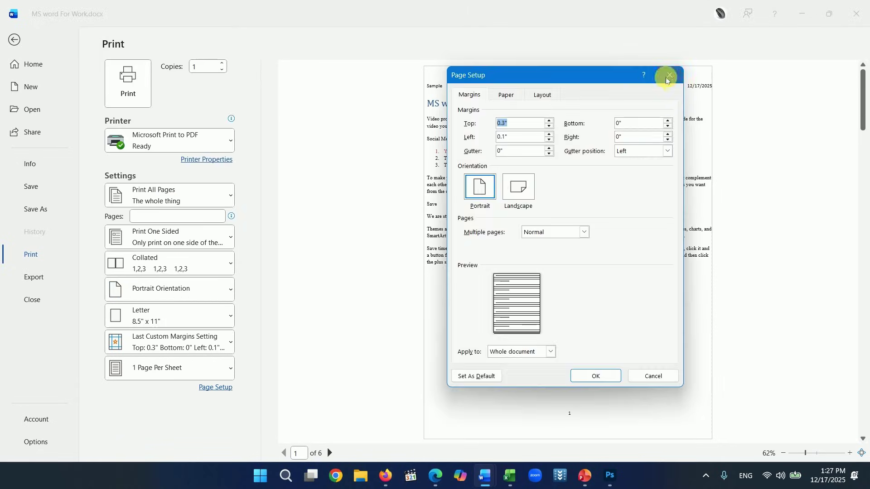
left_click(665, 78)
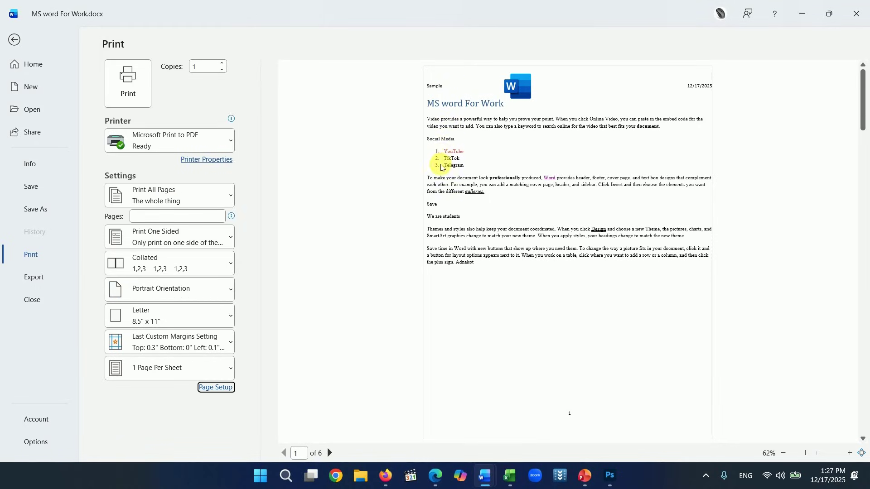
left_click(222, 63)
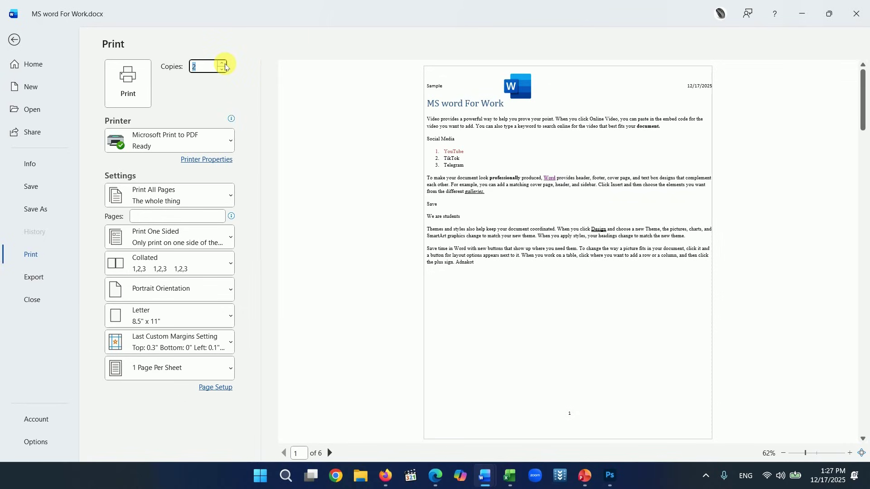
left_click(230, 144)
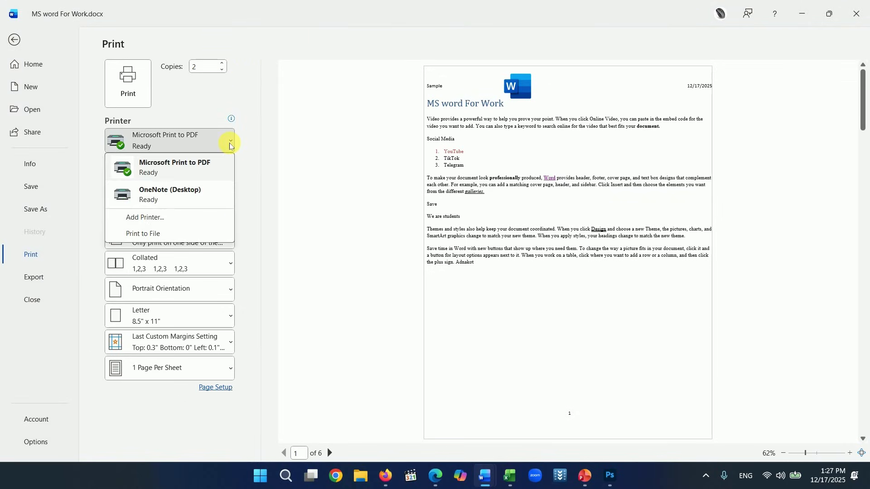
- Close the printer list and bring up the Share options
left_click(271, 133)
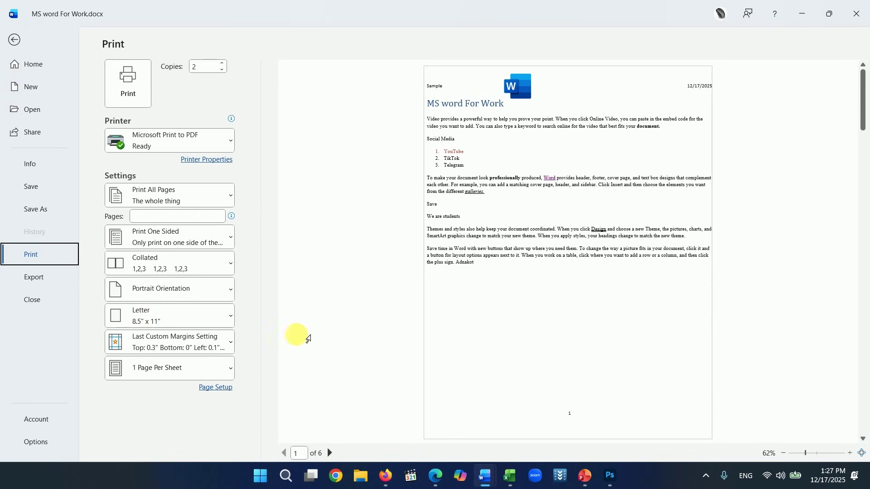
left_click(28, 137)
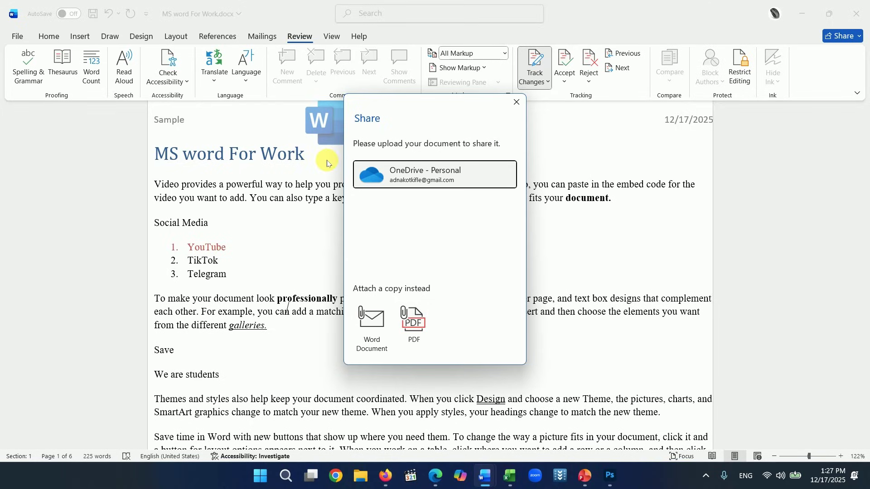
- Upload to OneDrive - Personal, review the link's edit/view permissions, and close the Send link panel
left_click(412, 177)
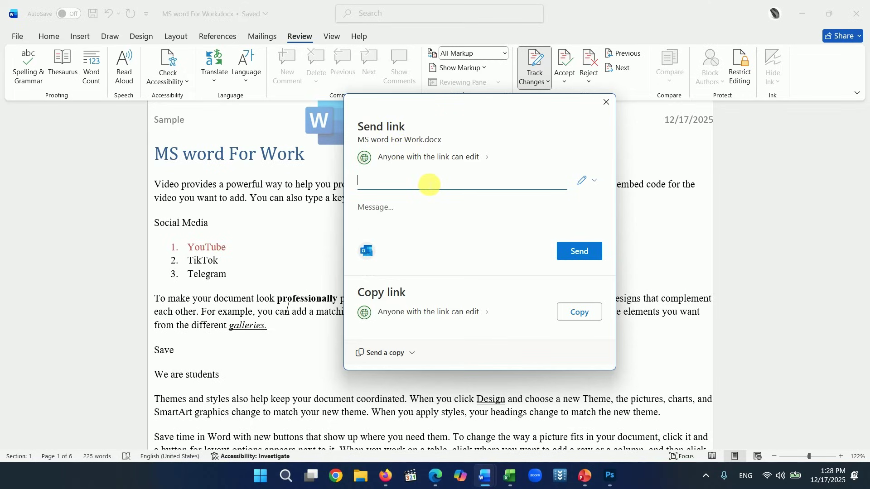
type("A")
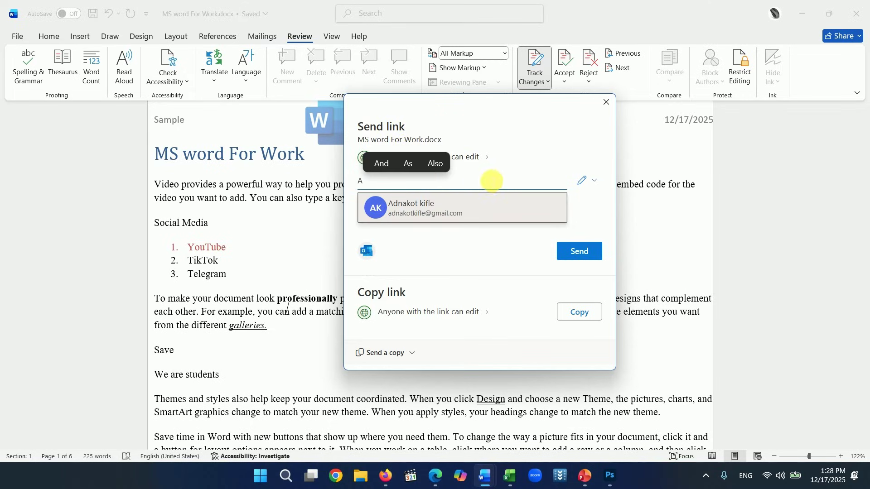
key("BackSpace")
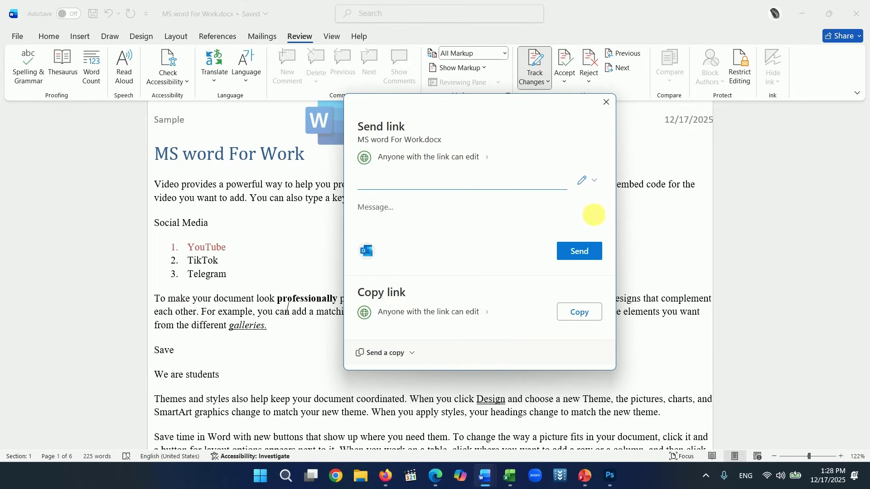
left_click(593, 181)
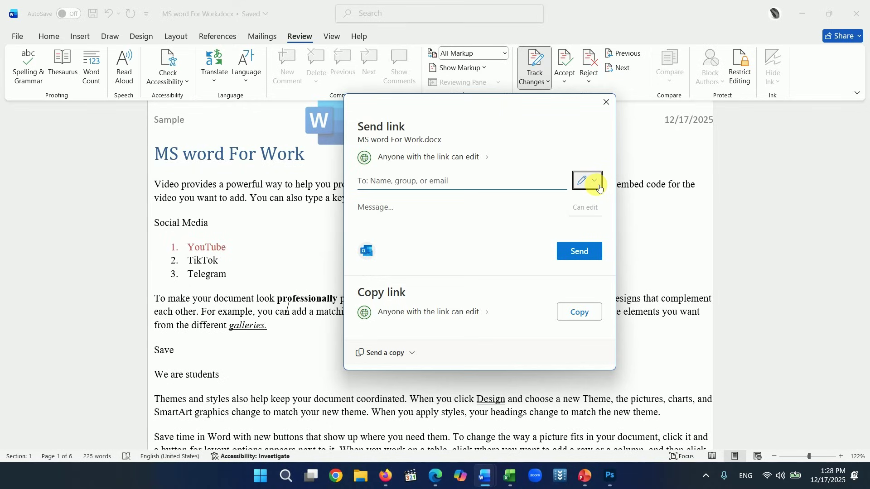
left_click(593, 181)
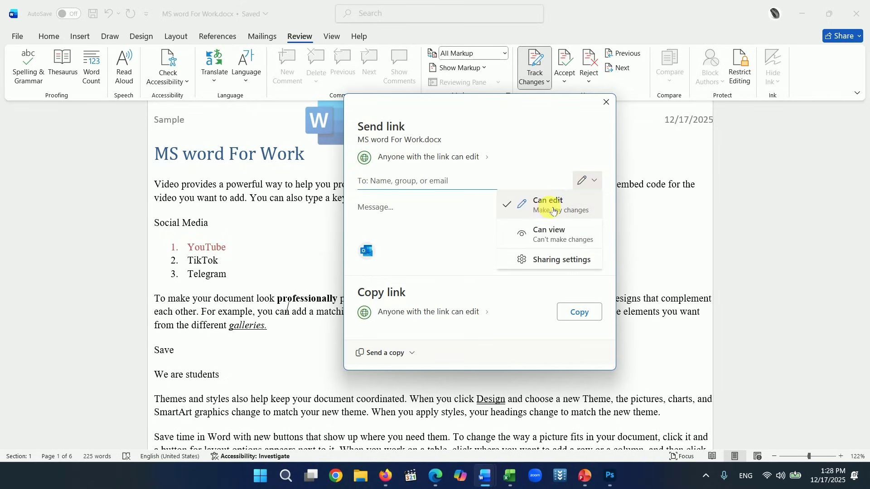
left_click(607, 105)
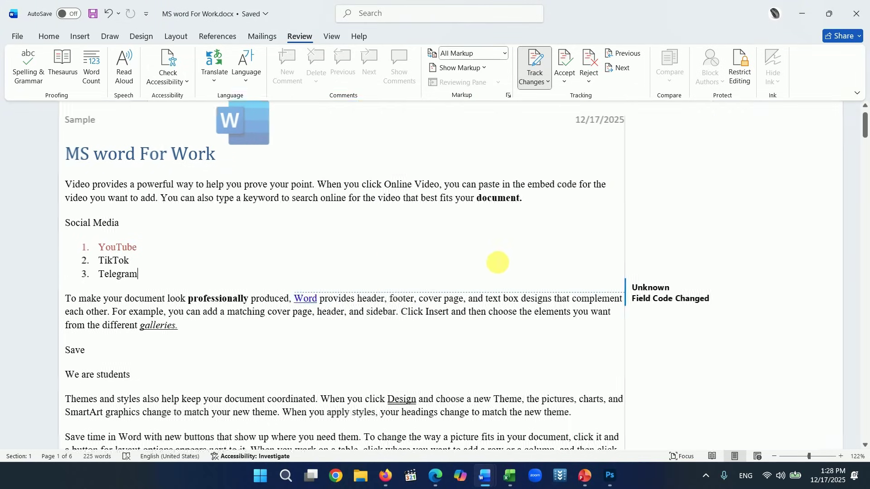
- View the Export options in the File backstage
left_click(18, 36)
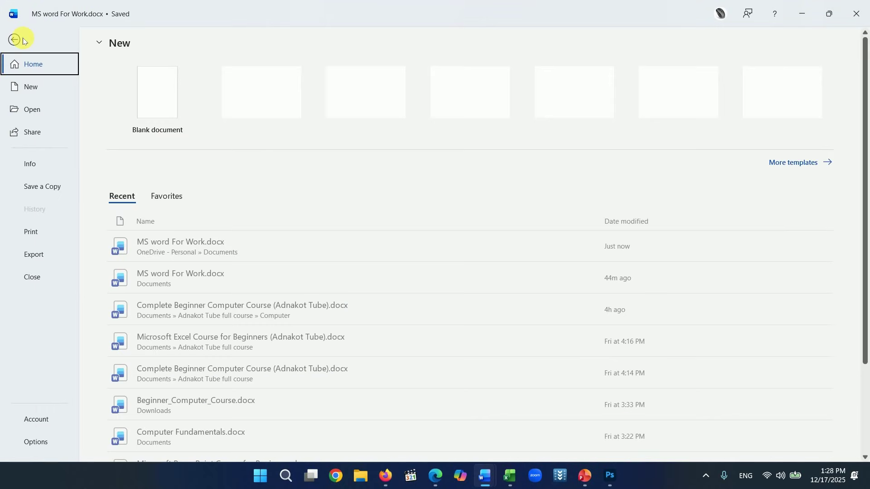
left_click(25, 261)
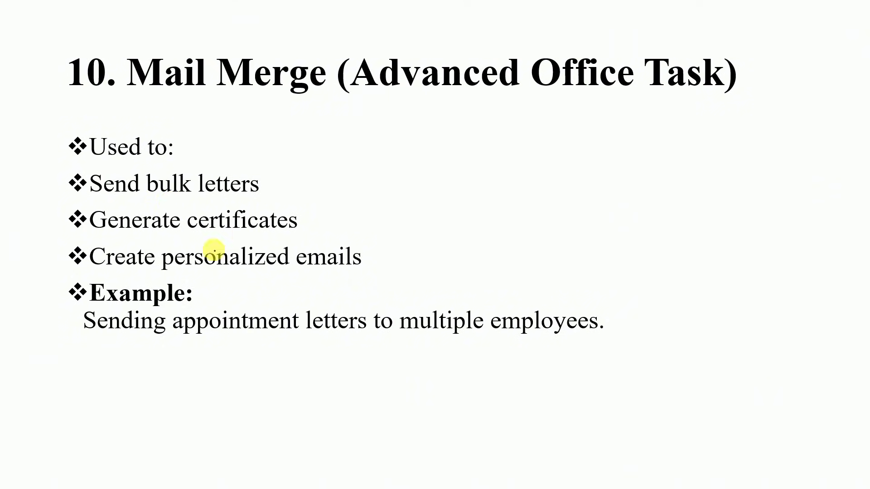
- Underline 'appointment' in red ink and add a small red mark near 'multiple'
left_click_drag(192, 344, 313, 347)
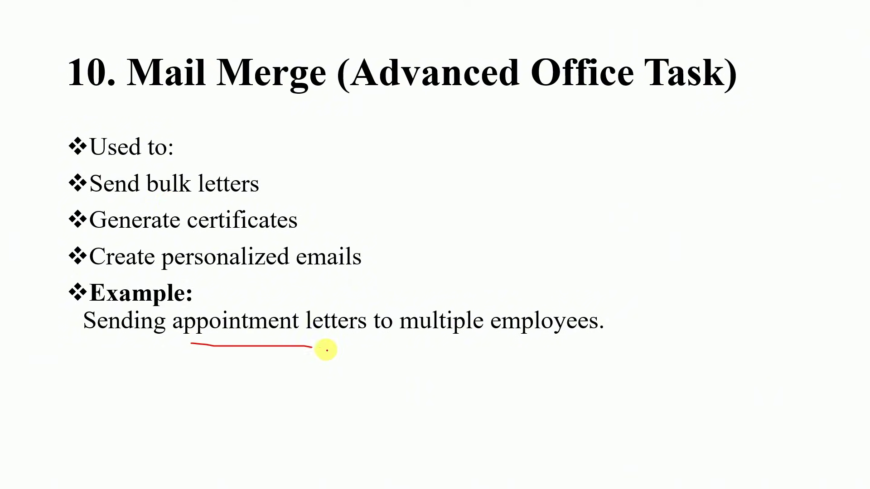
mouse_move(417, 305)
left_mouse_down()
mouse_move(402, 305)
mouse_move(563, 357)
mouse_move(551, 300)
mouse_move(413, 301)
left_mouse_up()
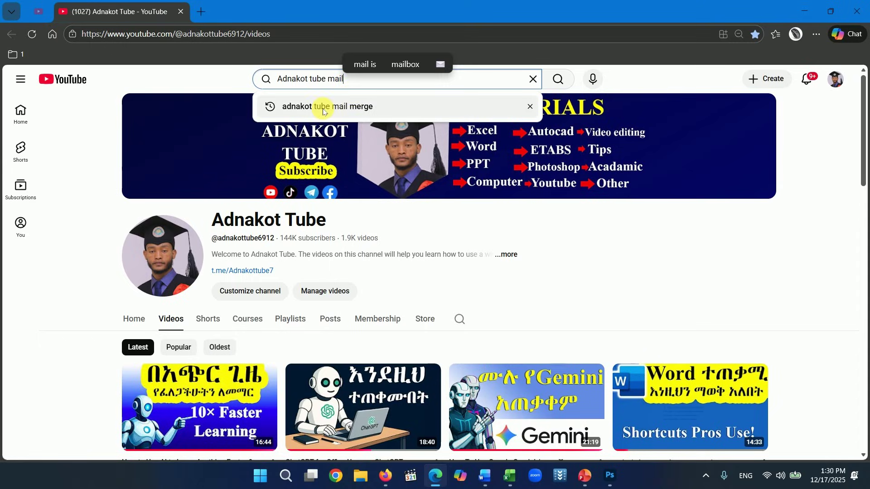
- Search YouTube for the mail merge tutorial, then minimize the browser to reveal PowerPoint
left_click(323, 108)
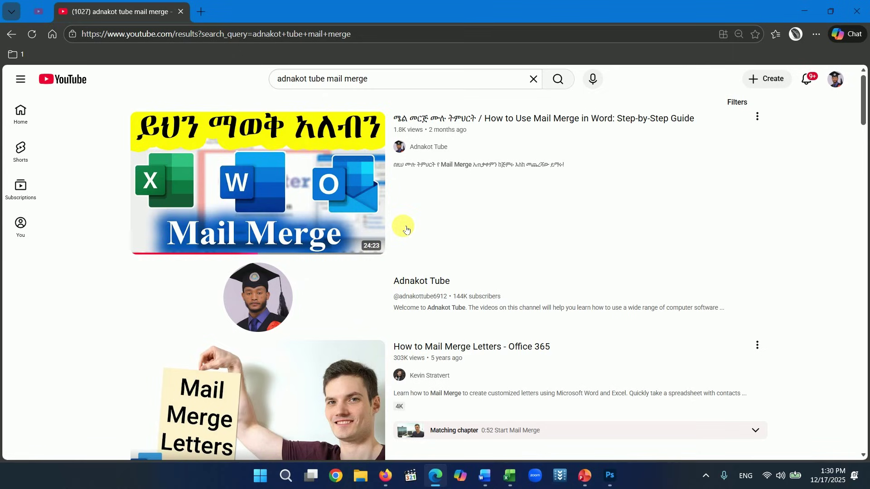
mouse_move(477, 157)
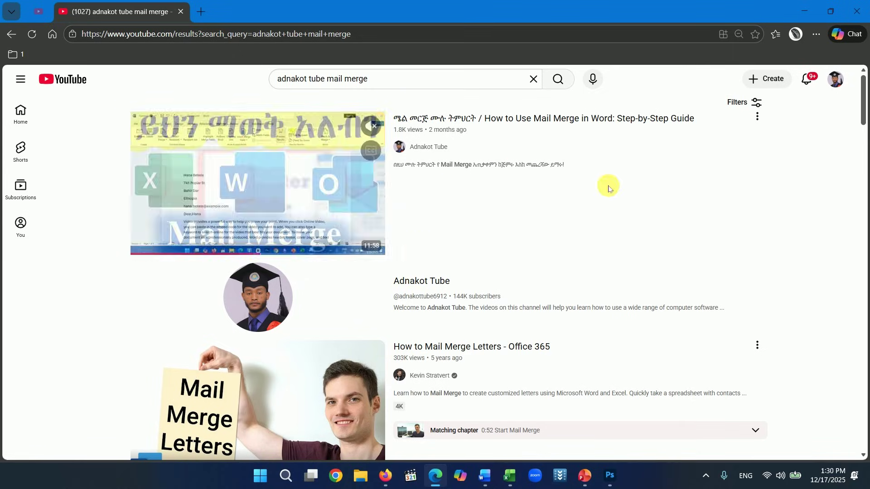
left_click(804, 11)
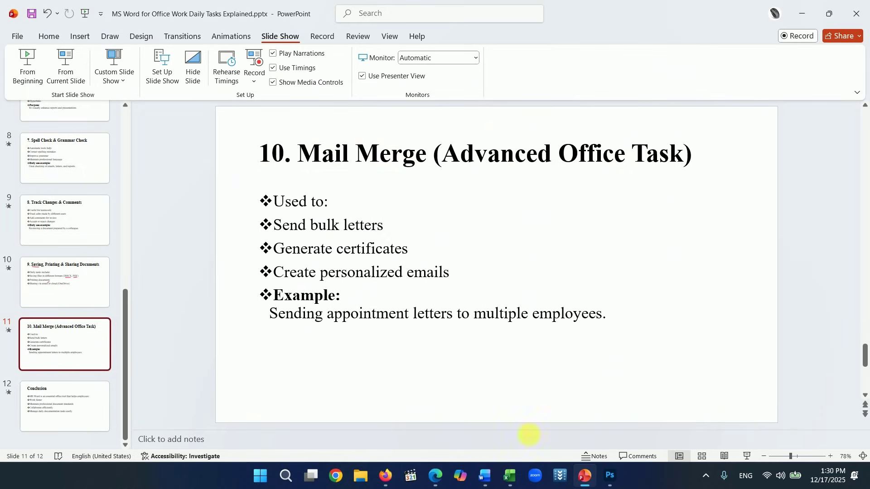
- Bring up the Book1 contact list in Excel and zoom the sheet to 222%
left_click(509, 476)
left_click(448, 421)
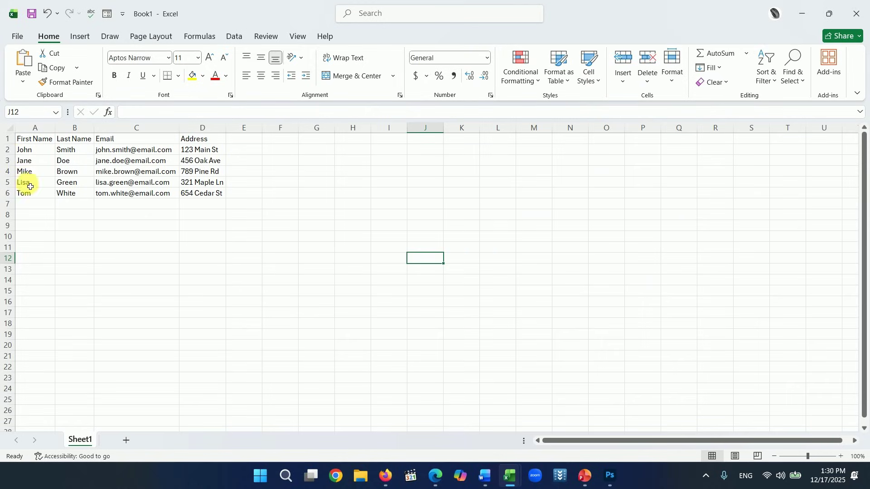
left_click_drag(30, 150, 40, 193)
left_click(182, 245)
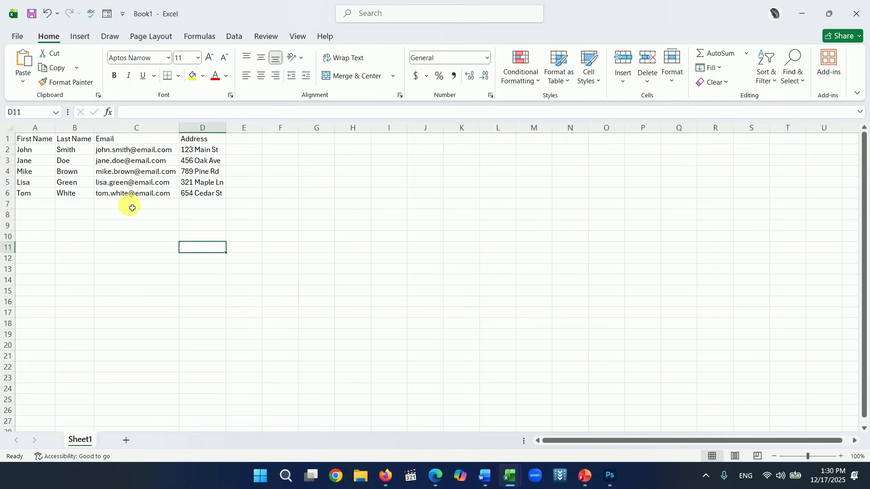
left_click(348, 235)
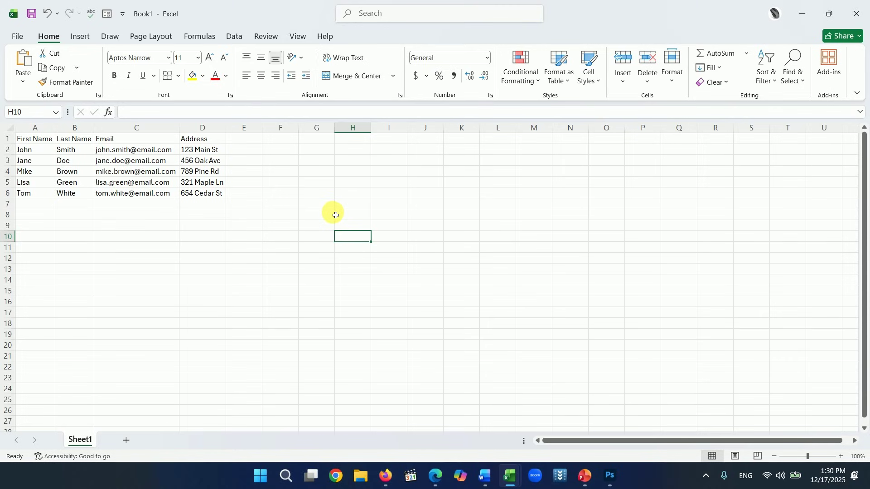
left_click(335, 216)
left_click(818, 456)
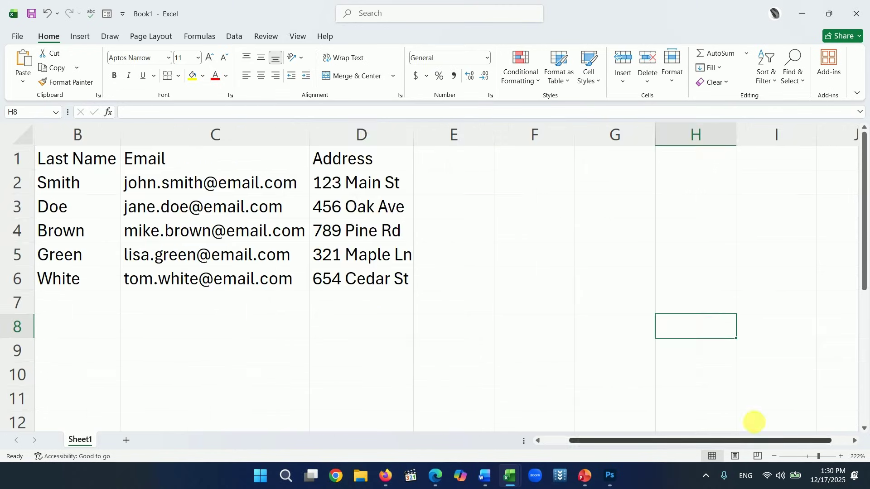
- Point out John in A2 and the First Name, Last Name, Email and Address headers
left_click(79, 189)
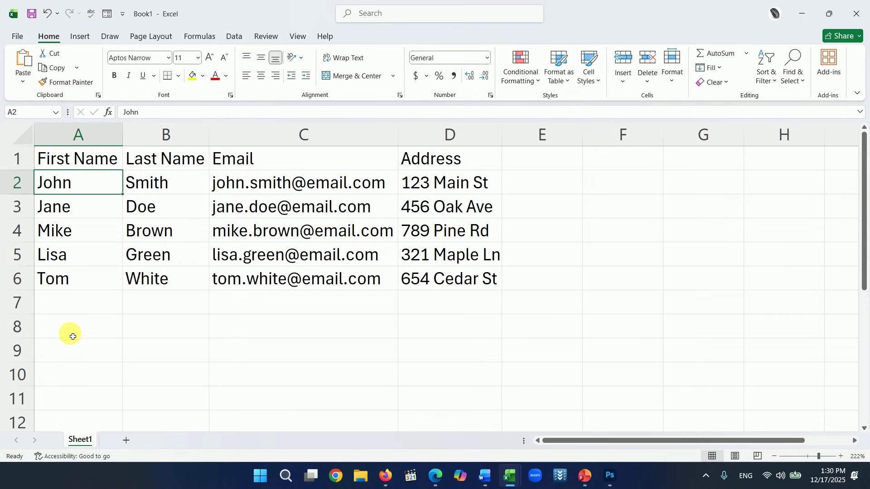
scroll(72, 363, "down", 2)
scroll(92, 316, "up", 2)
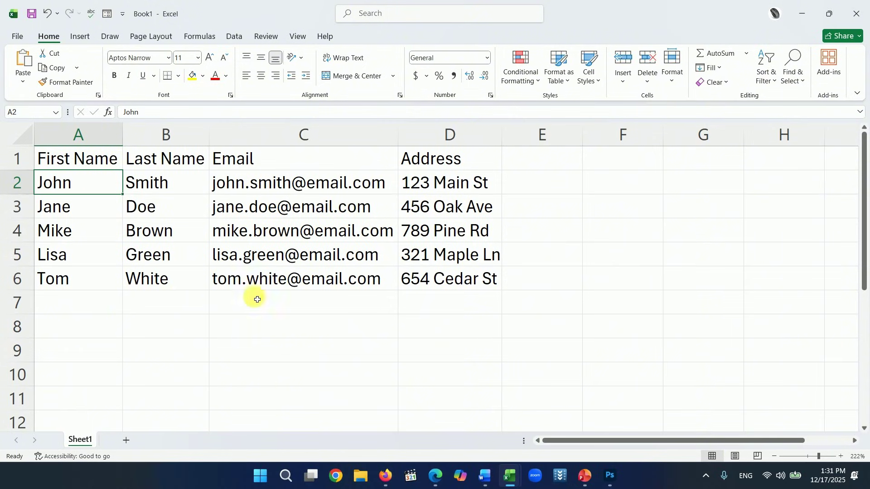
left_click(88, 159)
left_click(151, 158)
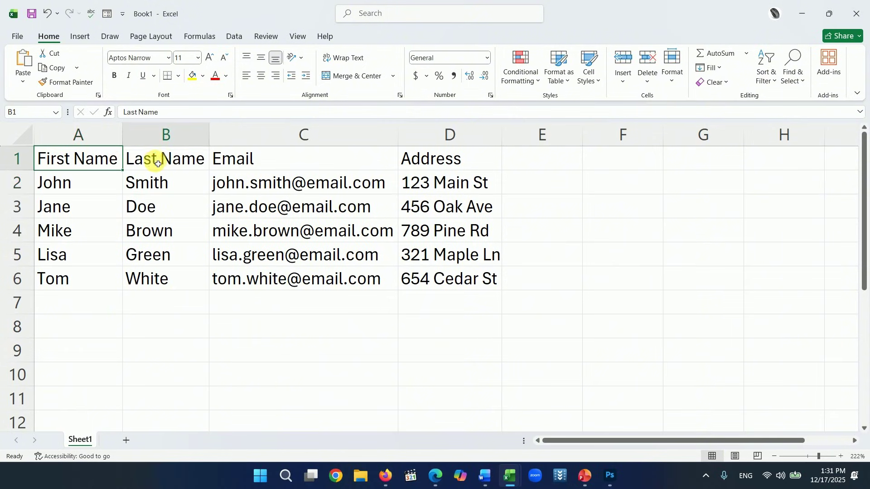
left_click(274, 164)
left_click(447, 159)
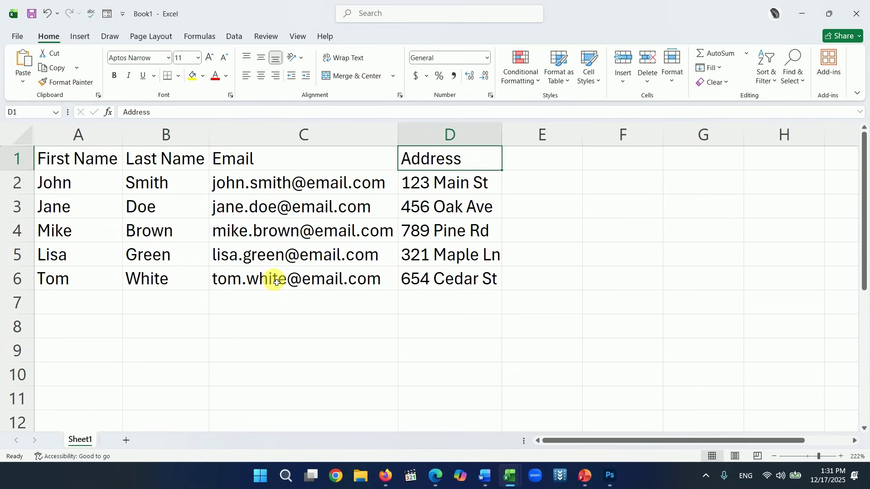
- Save the sheet as 'For mail' in the local Documents folder and close Excel
key("ctrl+s")
type("For mail")
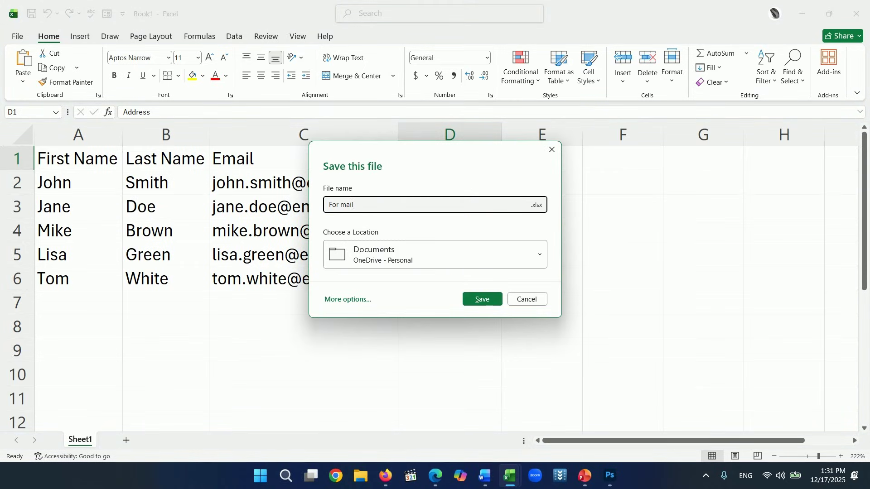
type(" sssssssssssss")
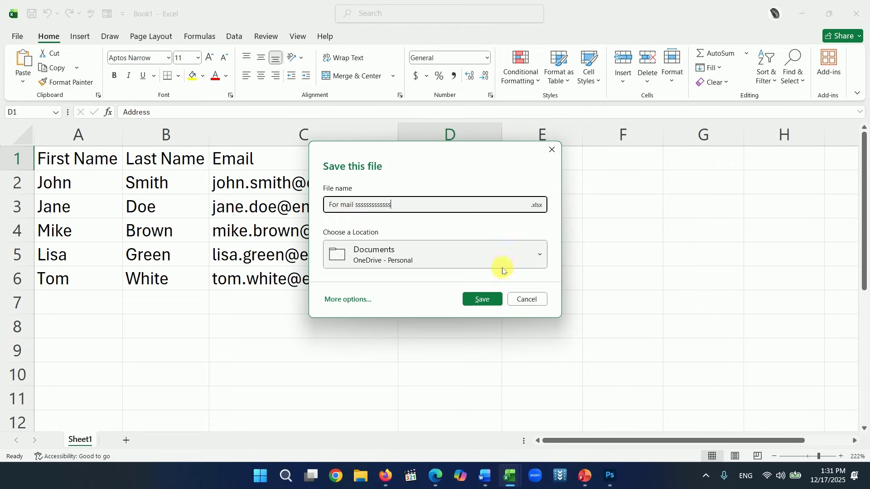
left_click(541, 255)
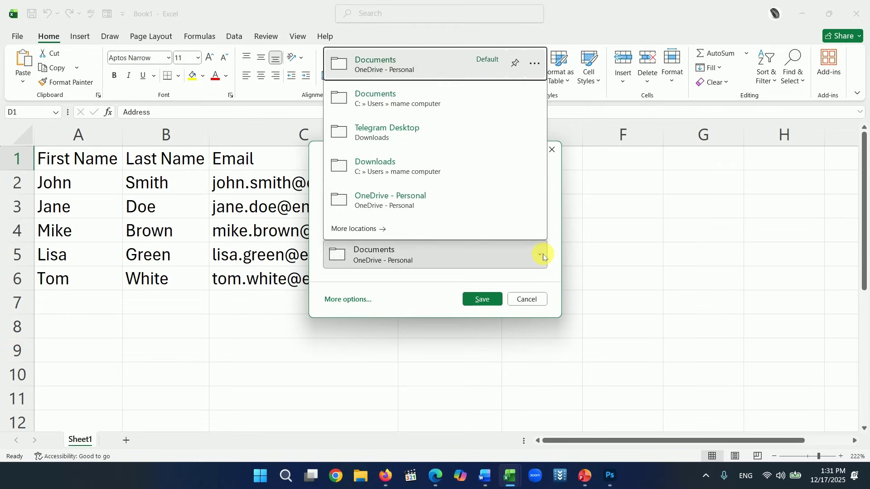
left_click(398, 105)
left_click(483, 299)
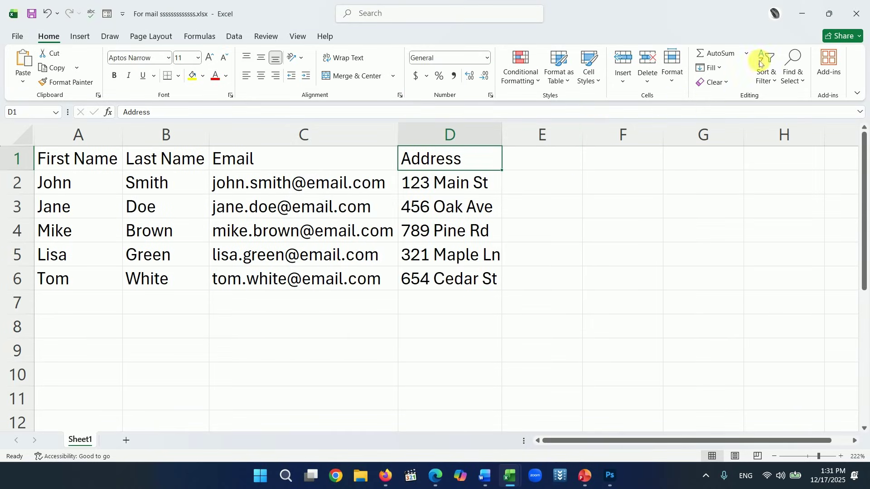
left_click(854, 17)
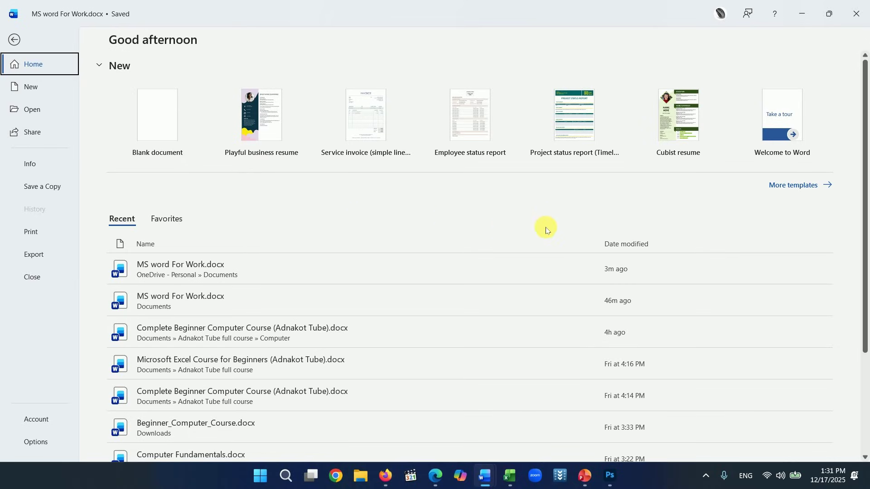
- Create a new document from the General professional thank you letter template
left_click(142, 111)
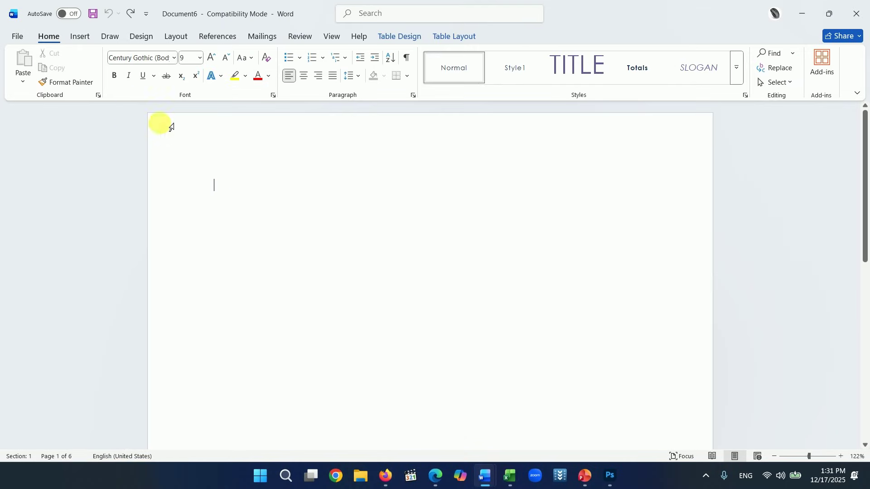
left_click(19, 38)
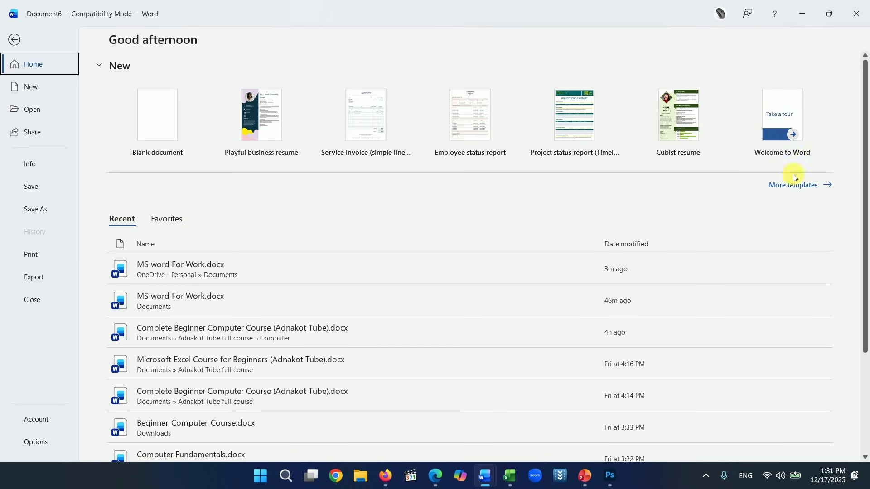
left_click(783, 185)
scroll(508, 240, "down", 2)
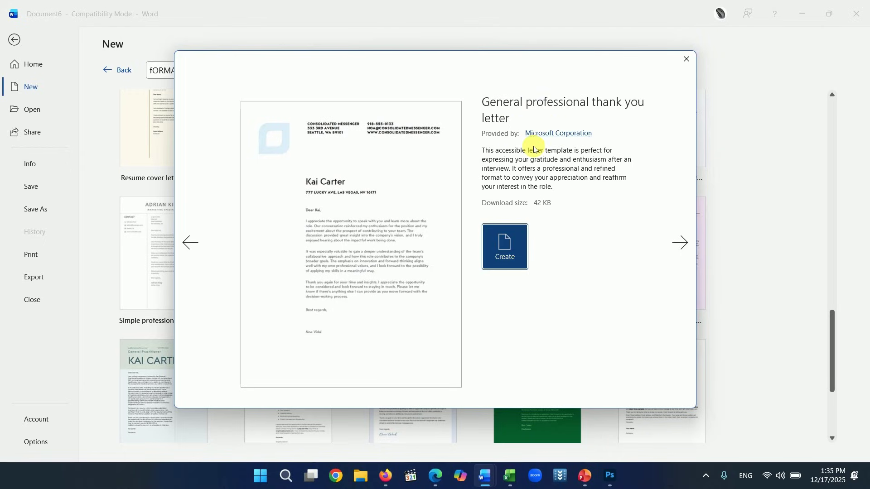
left_click(515, 239)
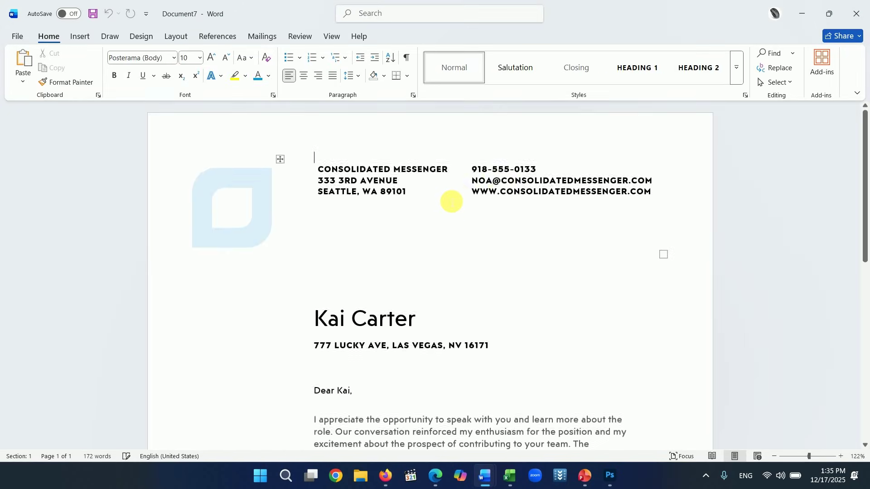
scroll(512, 188, "down", 3)
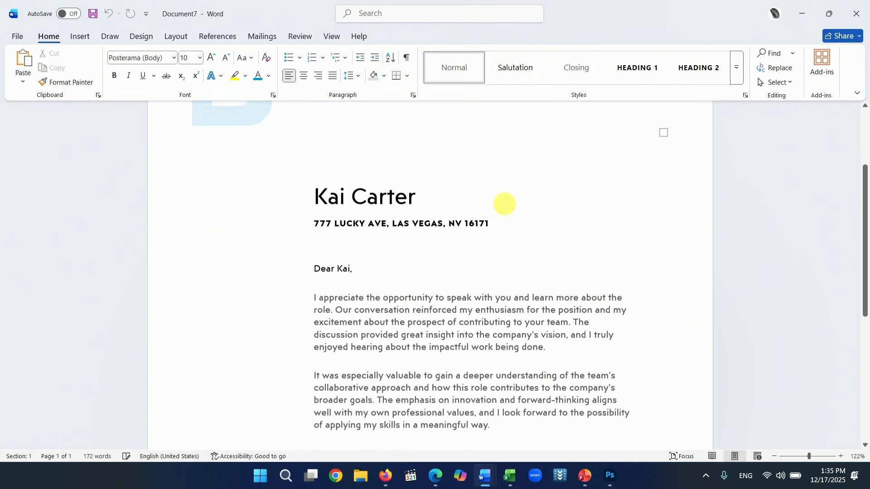
scroll(502, 202, "up", 1)
scroll(476, 244, "down", 1)
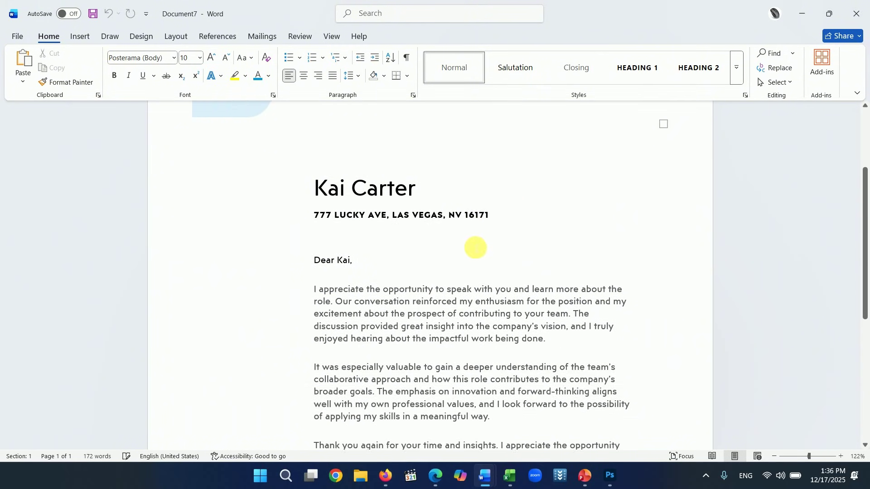
scroll(469, 252, "down", 1)
left_click(328, 166)
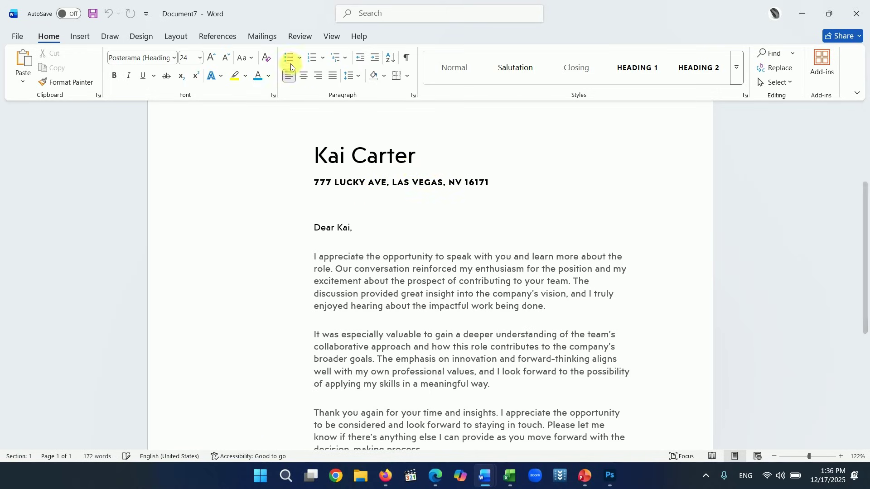
left_click(261, 38)
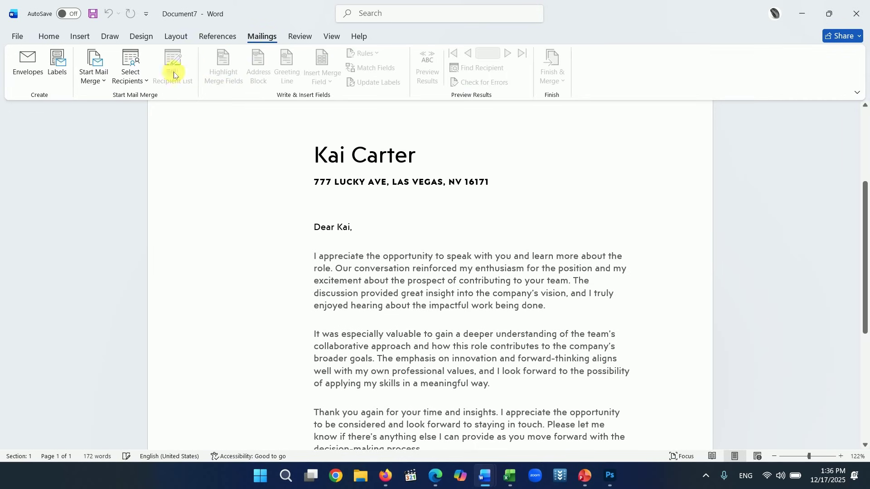
- Run the Step-by-Step Mail Merge Wizard with Letters and the current document, choosing an existing recipient list
left_click(103, 85)
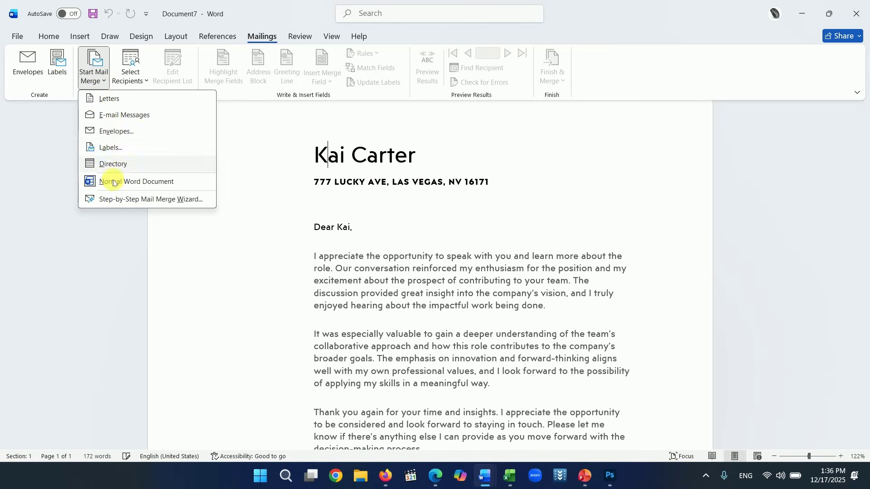
left_click(146, 200)
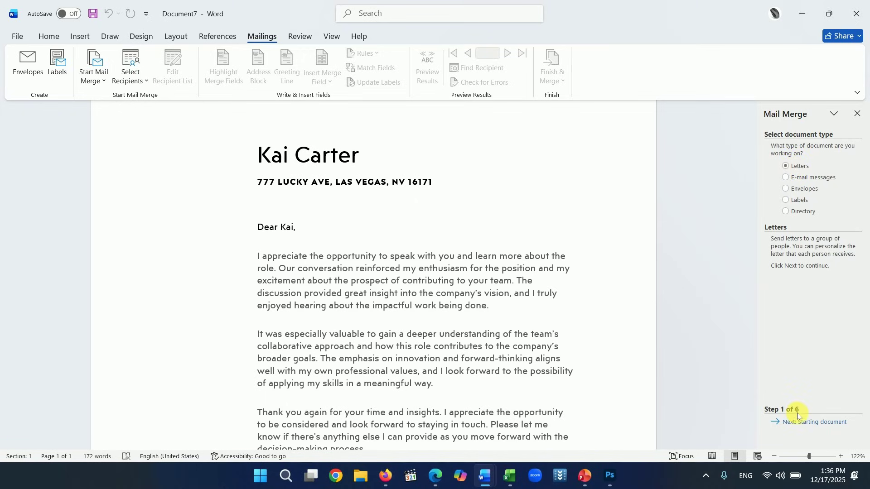
left_click(803, 426)
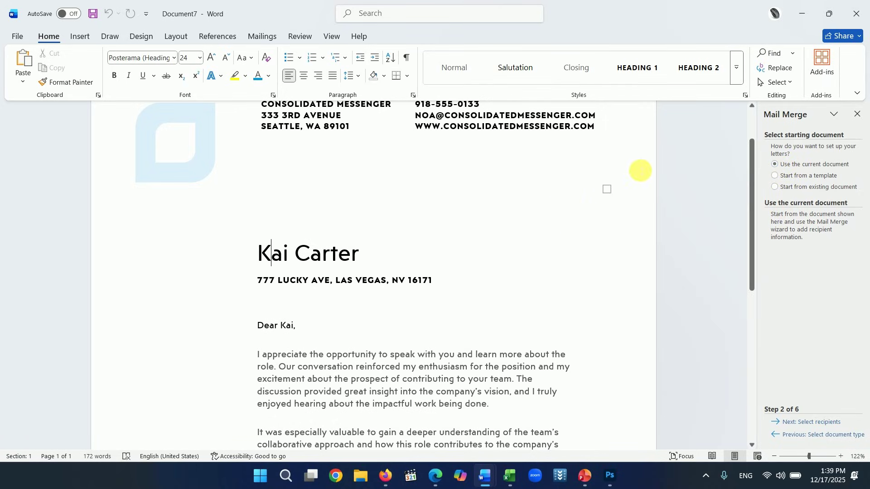
left_click(802, 426)
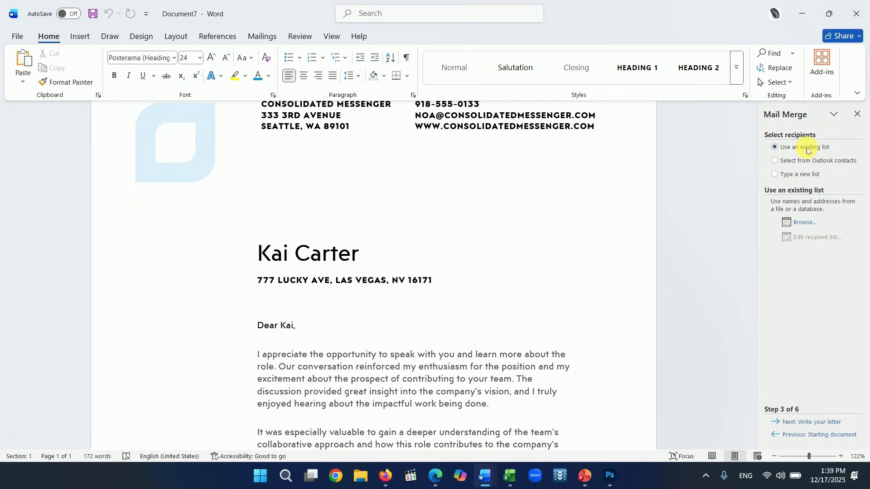
left_click(809, 424)
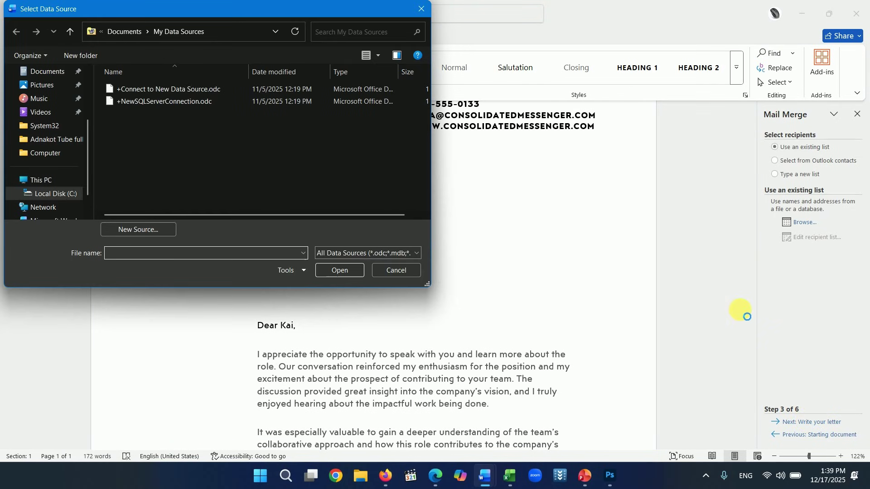
- Pick the For mail workbook from Documents as the data source, then start Excel
scroll(218, 109, "down", 5)
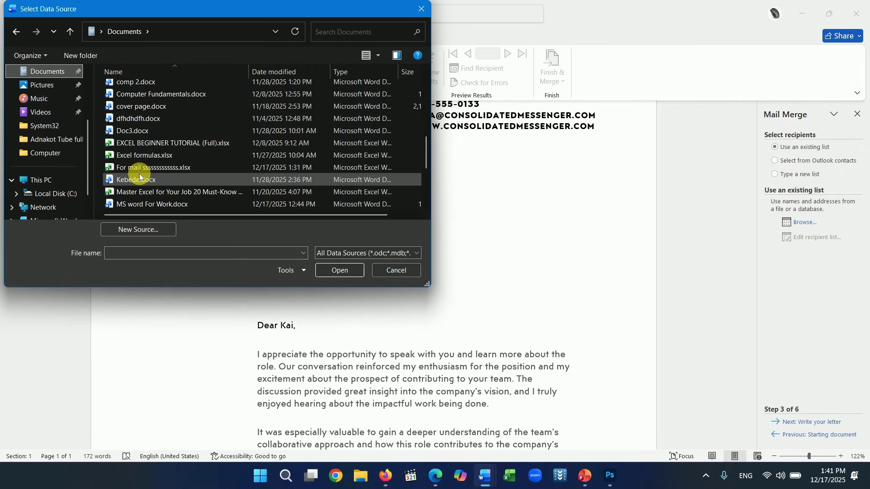
left_click(167, 169)
left_click(344, 272)
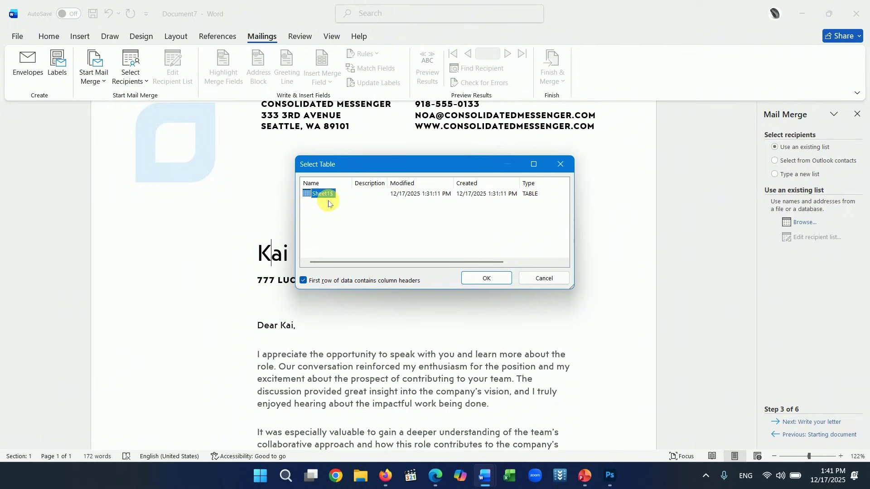
left_click(508, 484)
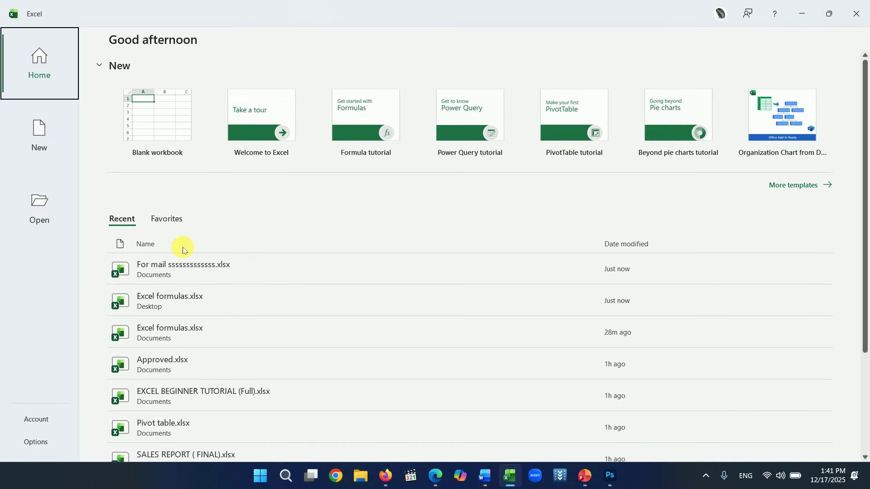
- Open For mail read-only from Excel's recent files, then return to Word's Select Table dialog
left_click(189, 271)
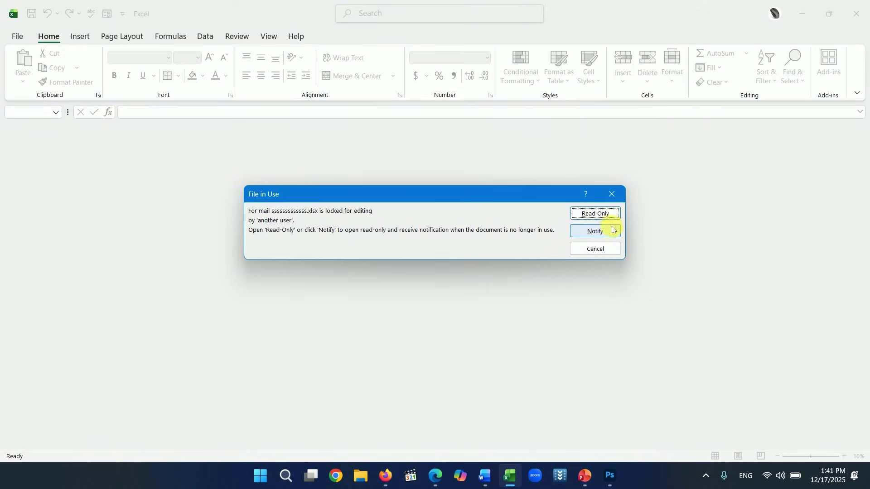
left_click(596, 212)
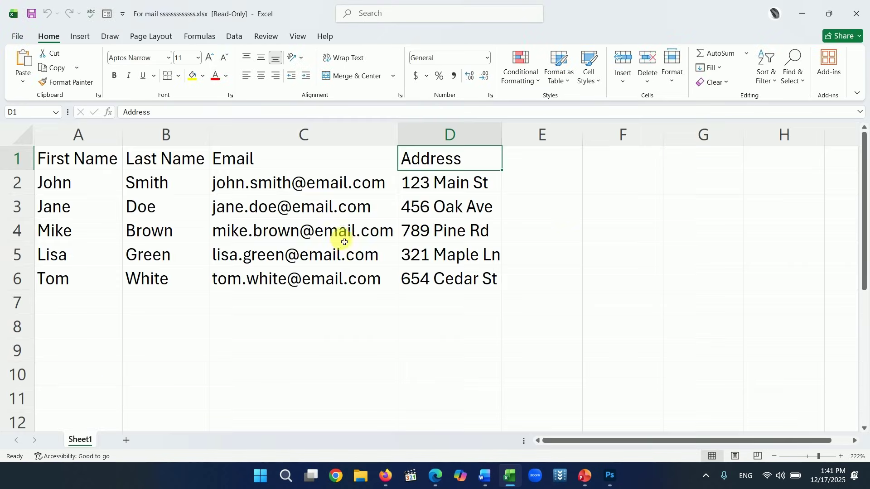
left_click(486, 476)
left_click(778, 415)
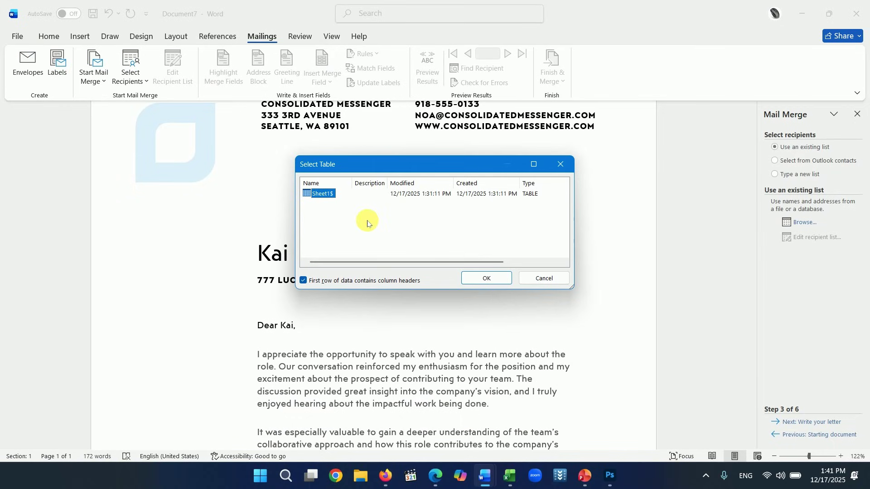
- Accept Sheet1$ with headers, compare the five recipients against Excel, and confirm them
left_click(479, 274)
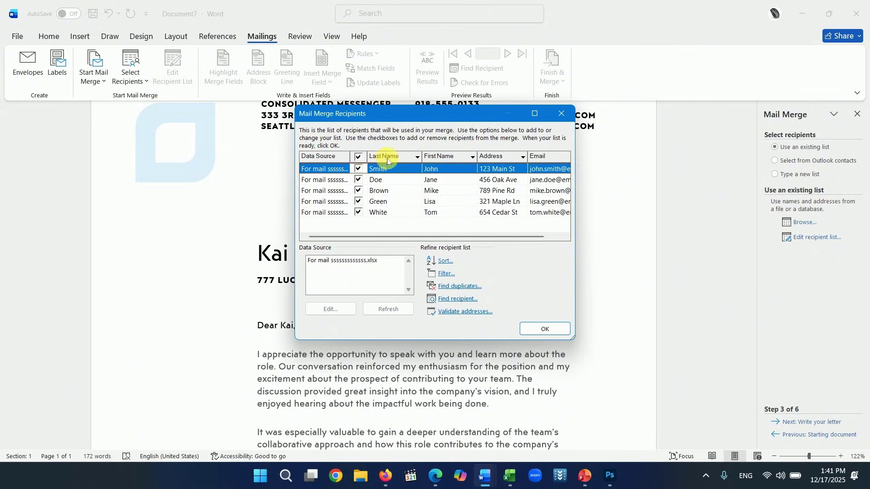
left_click(509, 476)
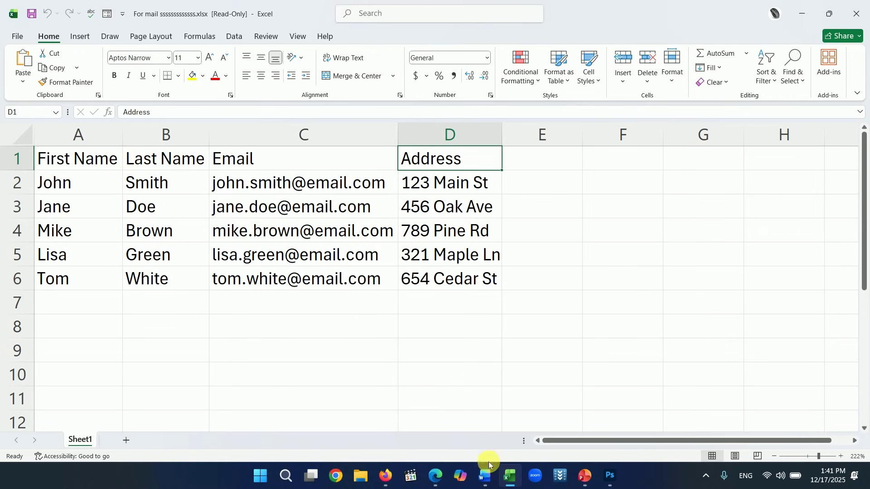
left_click(484, 475)
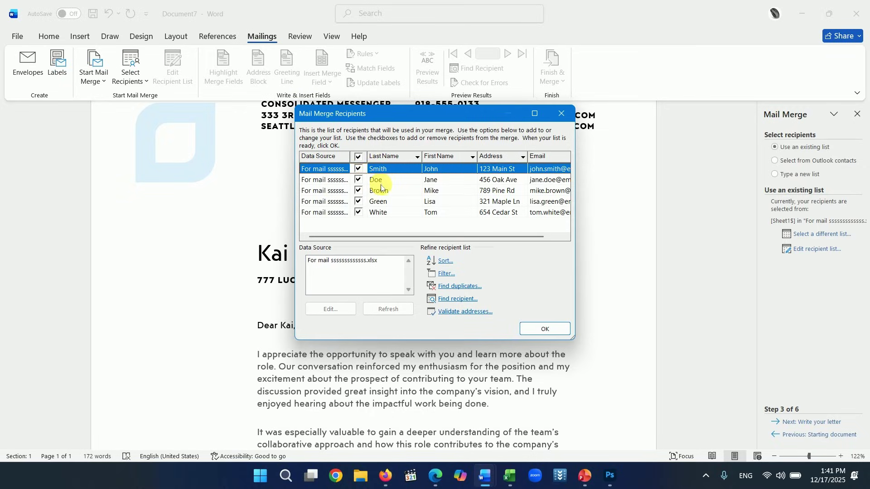
left_click(543, 331)
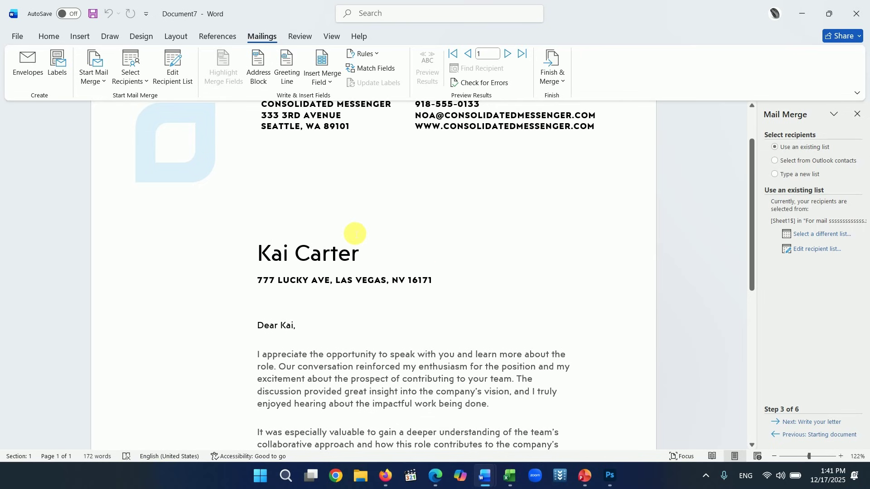
- Replace Kai in the heading with the First_Name merge field
scroll(360, 230, "up", 1)
scroll(365, 233, "down", 1)
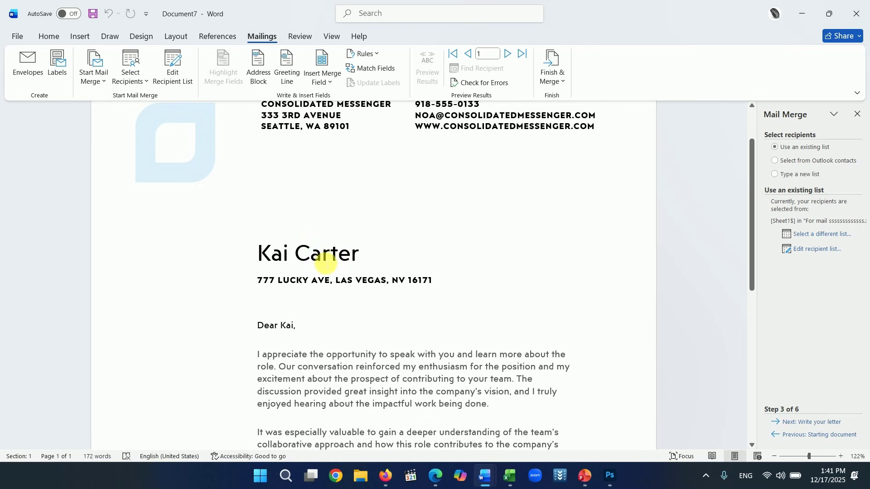
left_click_drag(361, 258, 259, 257)
left_click(288, 259)
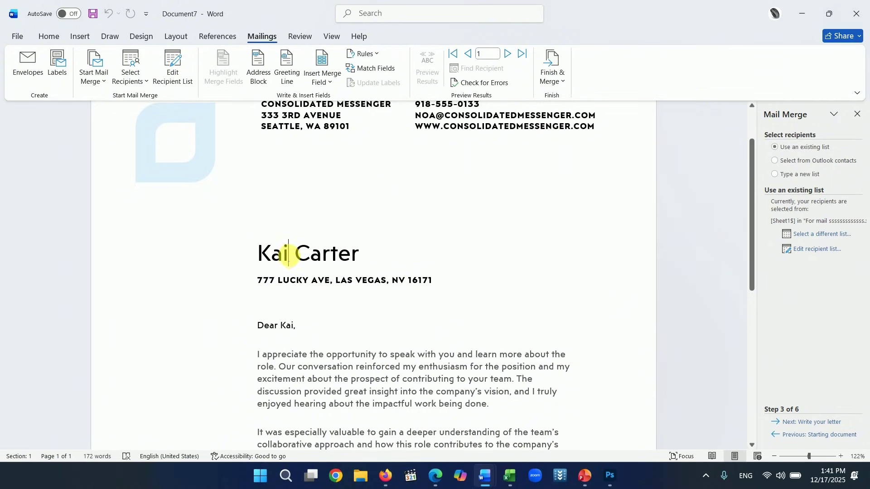
key("BackSpace")
key("BackSpace")
key("BackSpace")
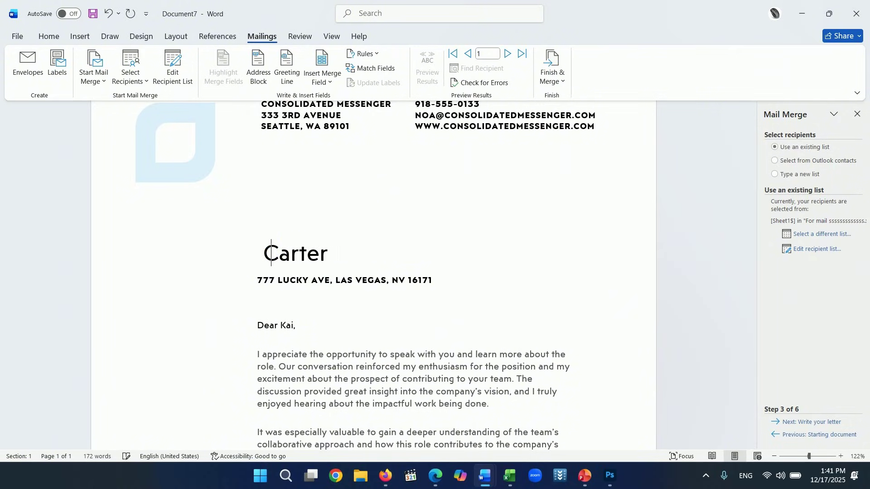
left_click(331, 86)
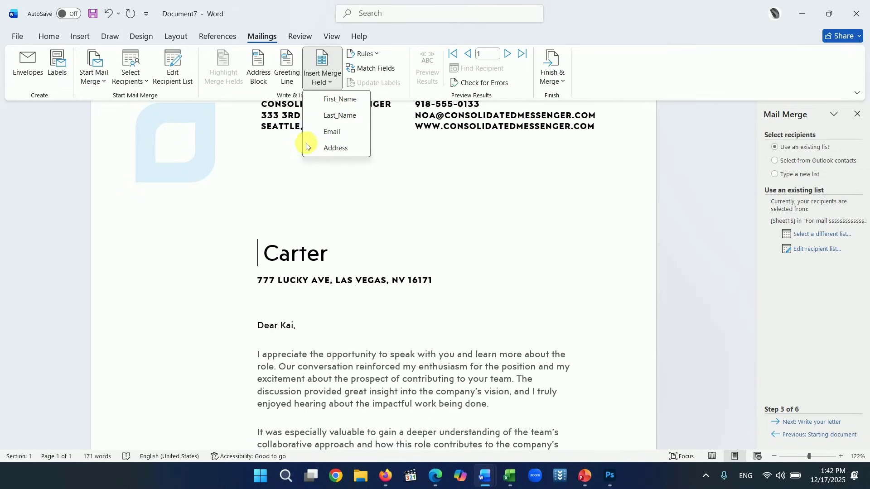
left_click(331, 100)
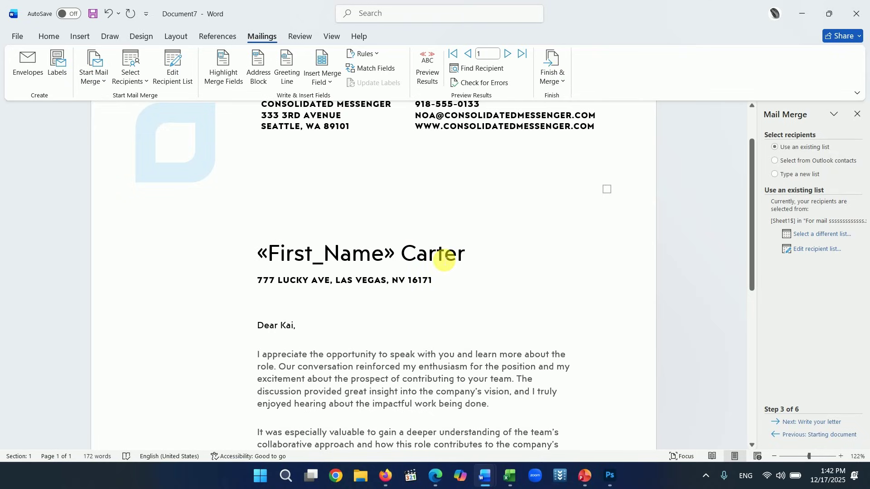
- Replace the old surname with the Last_Name merge field after First_Name
left_click(473, 260)
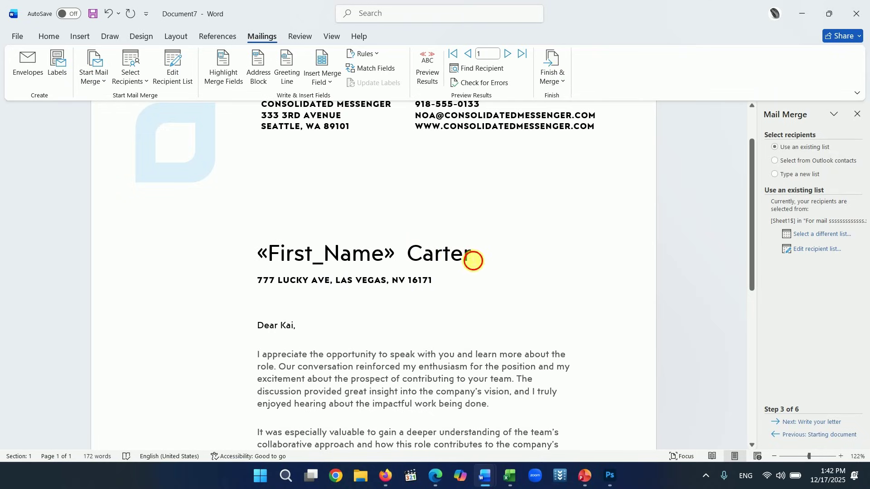
key("BackSpace")
key("BackSpace")
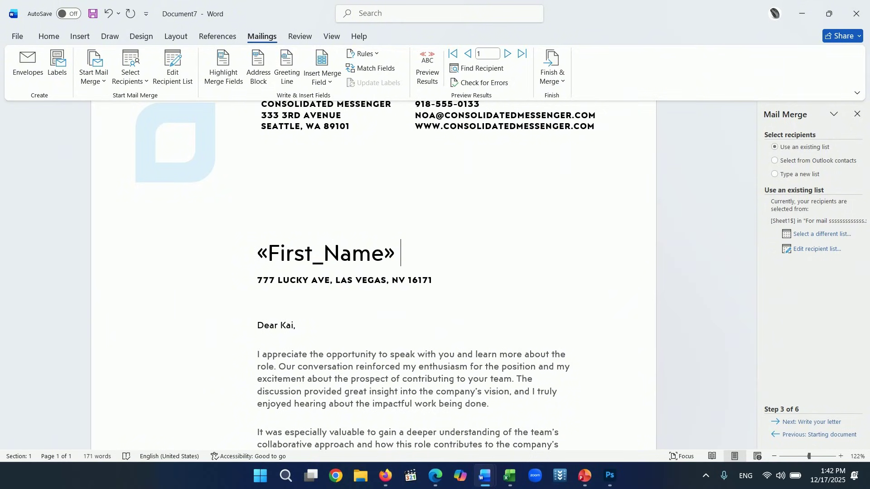
left_click(333, 87)
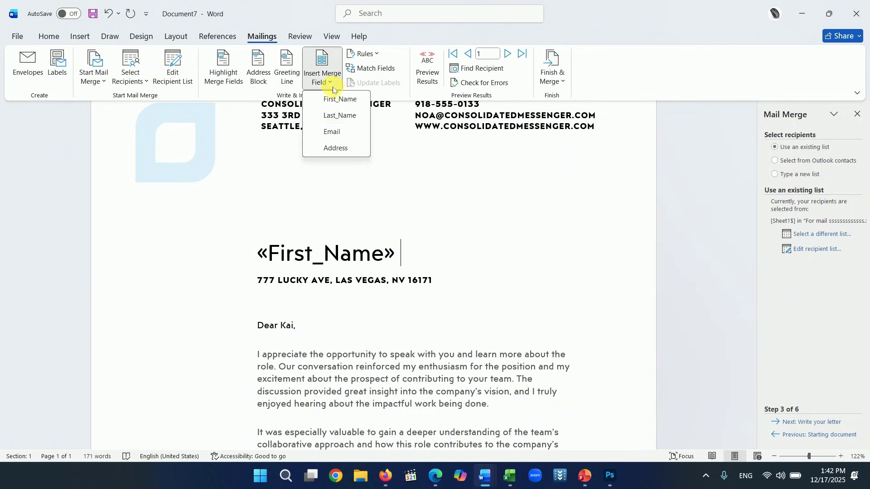
left_click(334, 114)
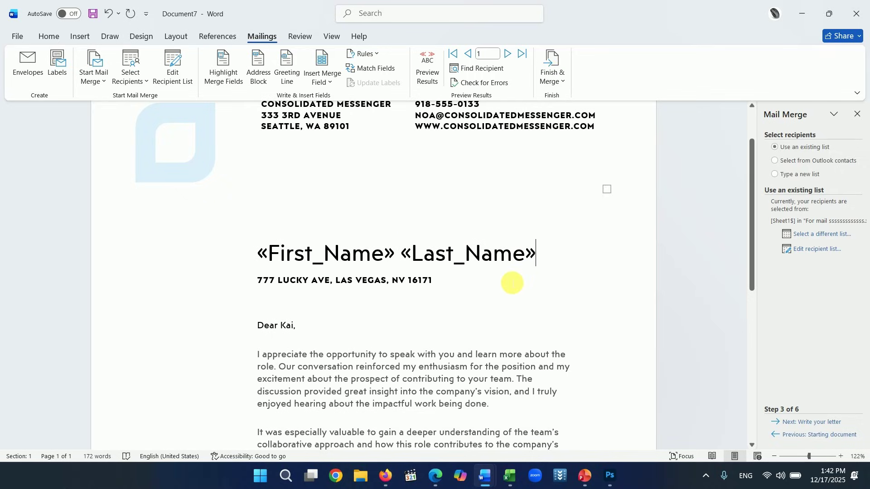
- Replace the street address line under the heading with the Email merge field
triple_click(417, 285)
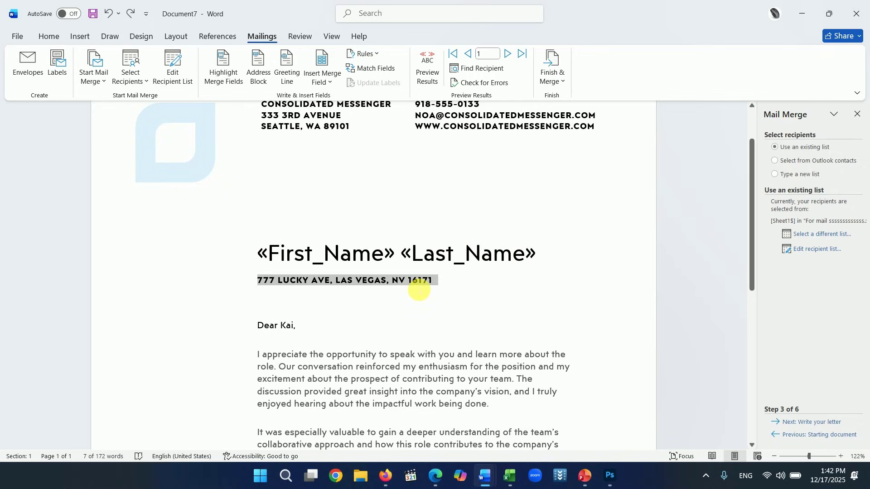
left_click(453, 290)
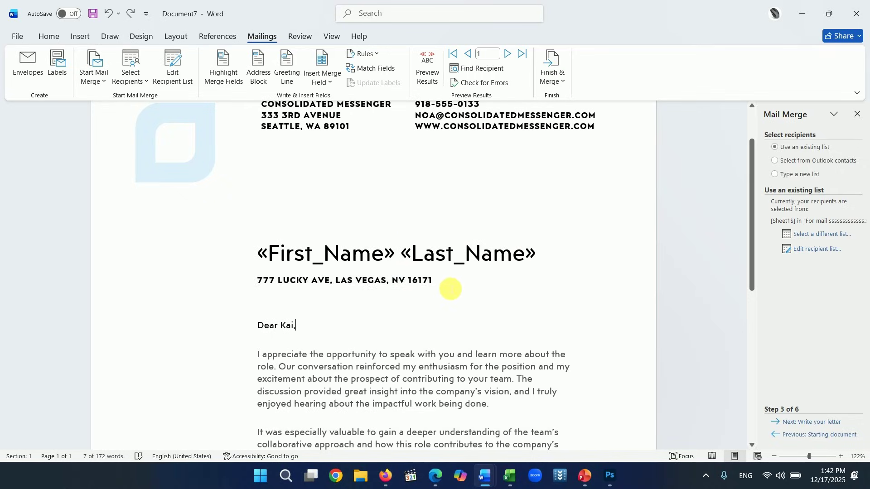
key("BackSpace")
key("BackSpace")
key("BackSpace")
key("BackSpace")
key("BackSpace")
key("BackSpace")
key("BackSpace")
key("BackSpace")
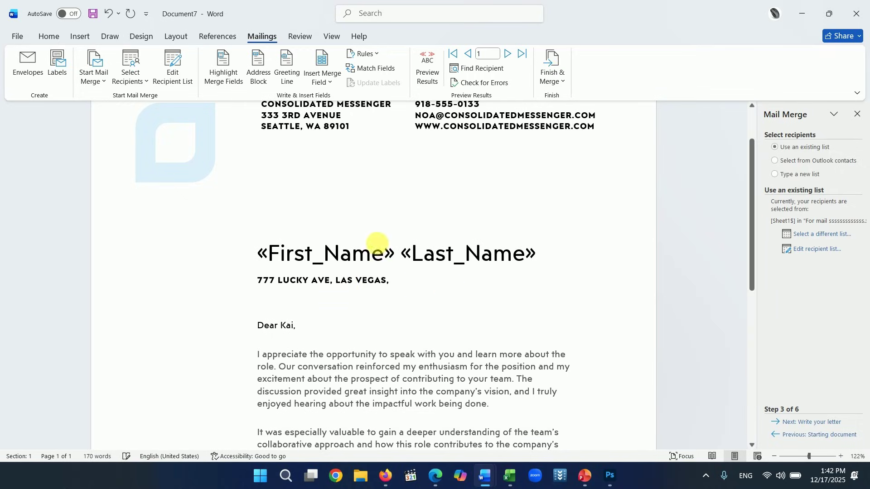
left_click(333, 80)
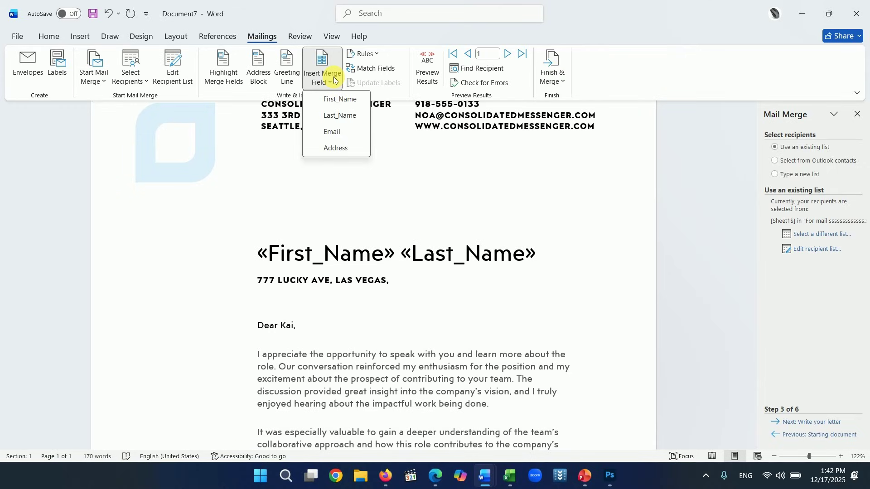
left_click(335, 132)
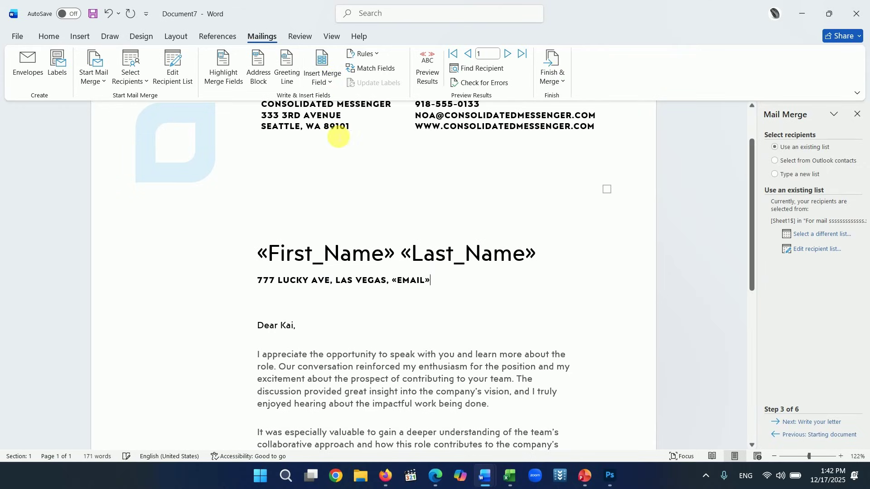
left_click(390, 282)
key("BackSpace")
key("BackSpace")
key("BackSpace")
key("BackSpace")
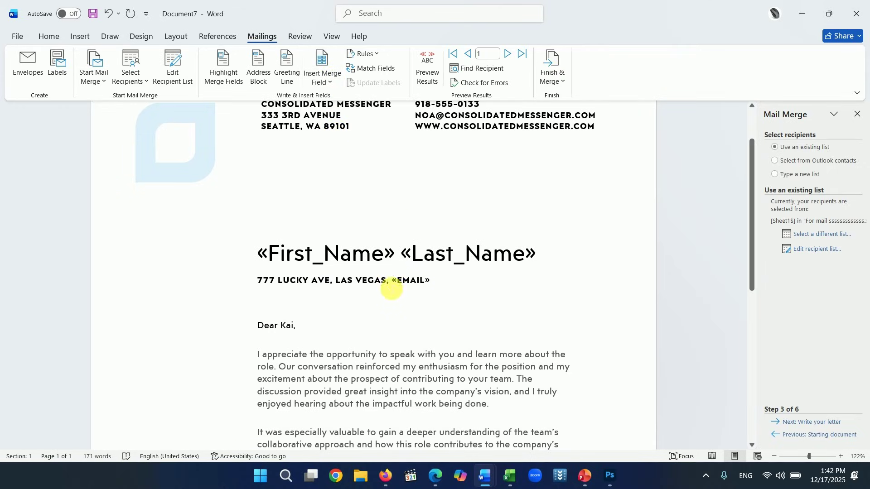
key("BackSpace")
key("BackSpace")
key("BackSpace")
key("BackSpace")
key("BackSpace")
key("BackSpace")
key("BackSpace")
key("BackSpace")
key("BackSpace")
key("BackSpace")
key("BackSpace")
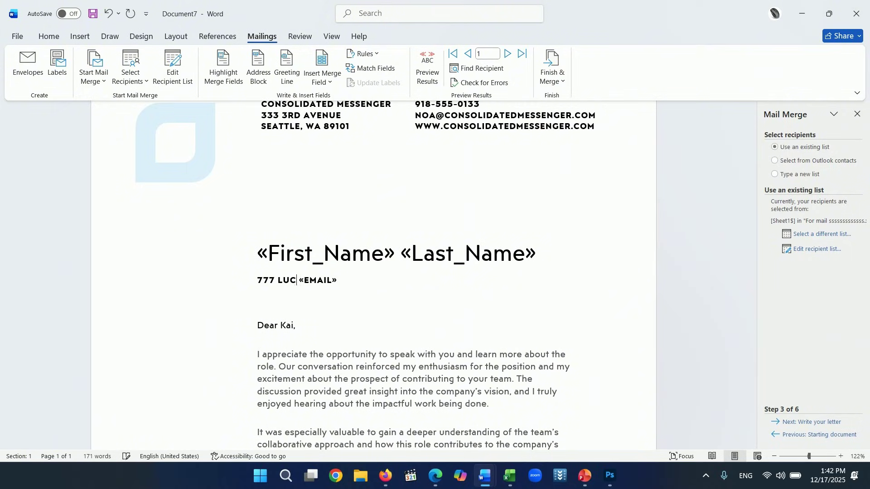
key("BackSpace")
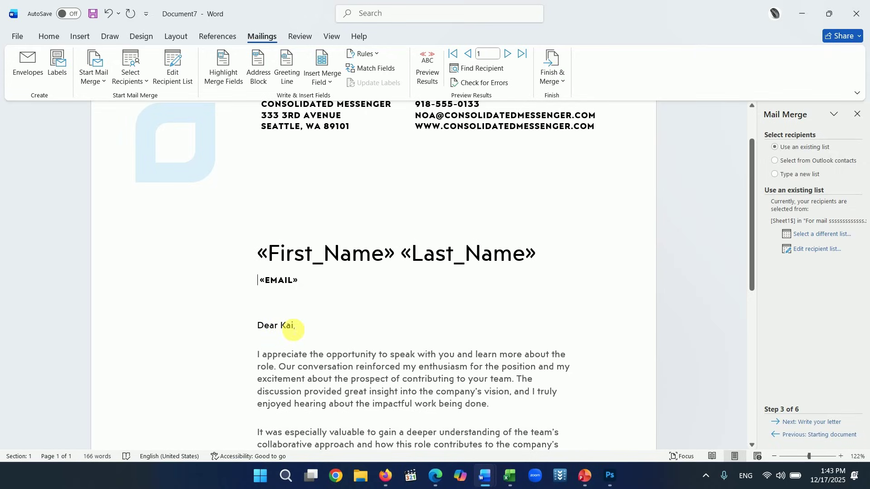
- Change the greeting to 'Dear «First_Name»,' in place of Kai
left_click(295, 331)
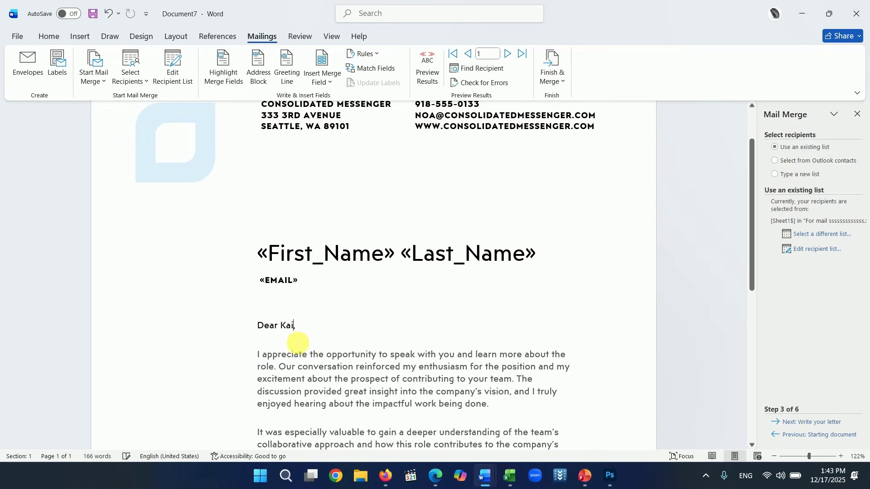
key("BackSpace")
key("BackSpace")
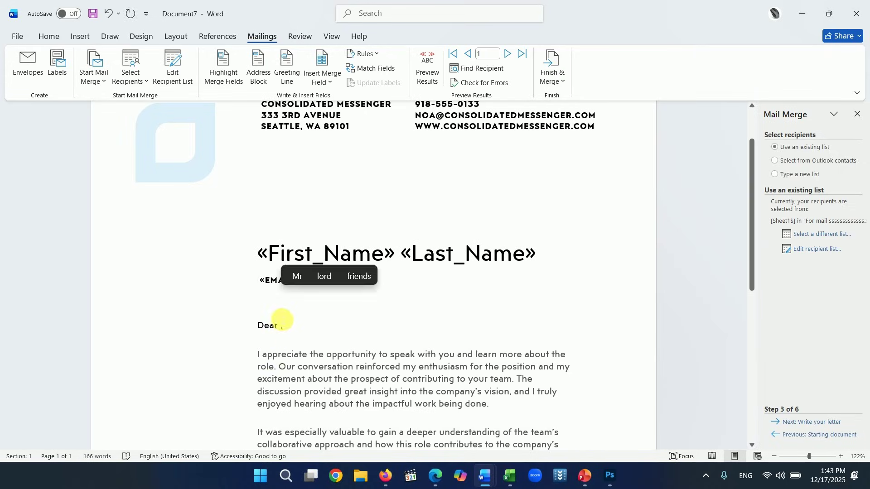
left_click(331, 87)
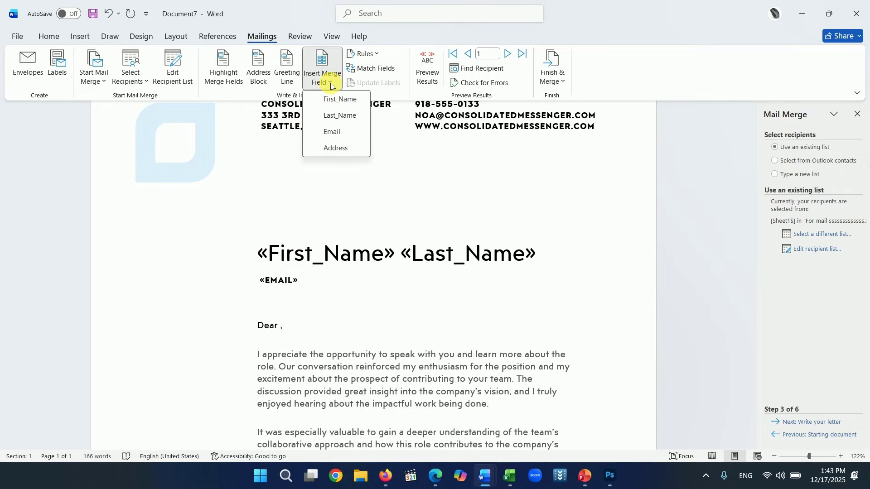
left_click(331, 101)
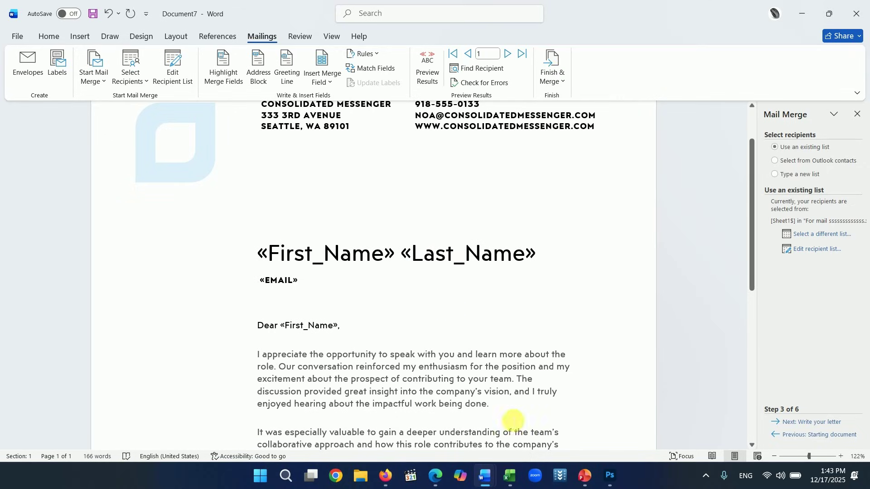
- Advance to Preview your letters, step through recipients 2 to 5, and close the pane
left_click(803, 423)
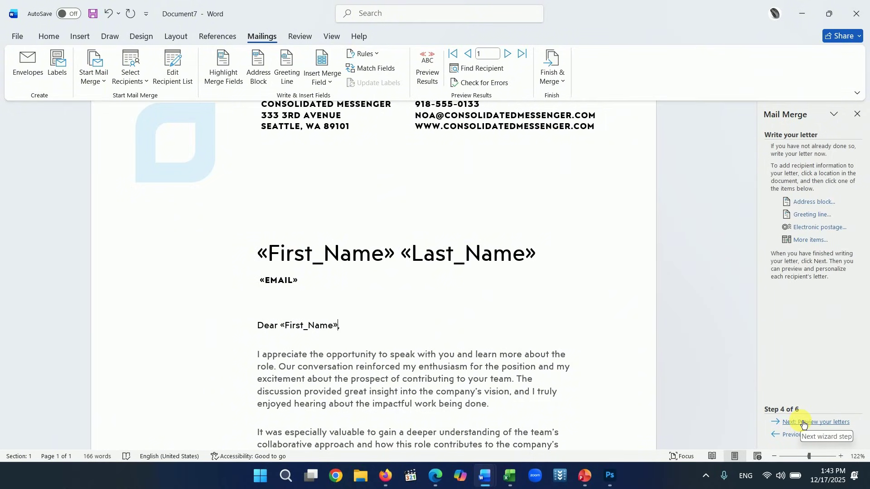
left_click(802, 423)
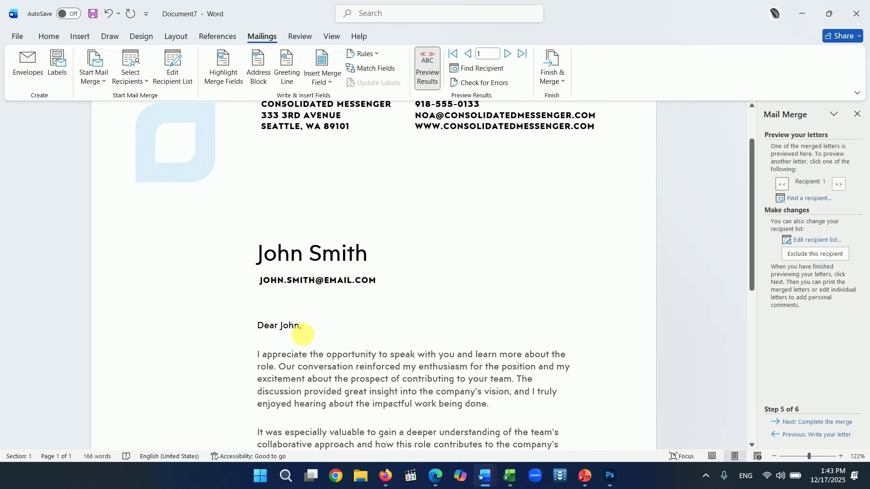
left_click(838, 185)
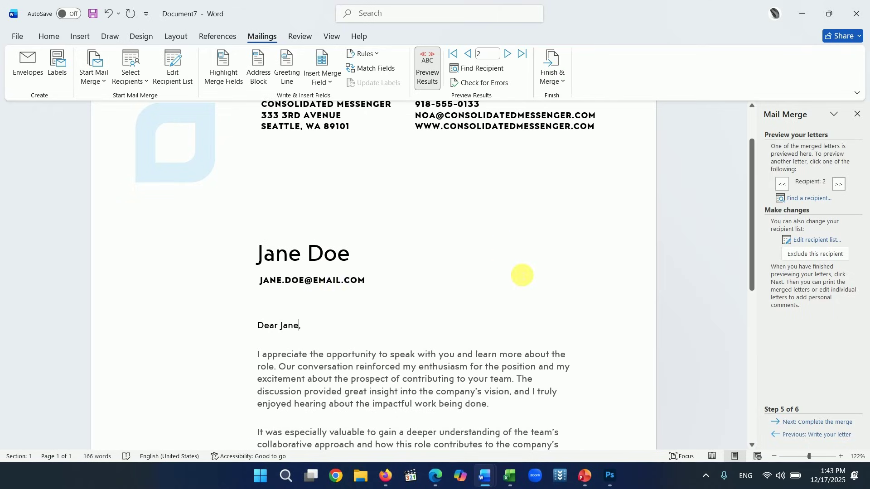
left_click(839, 185)
left_click(840, 185)
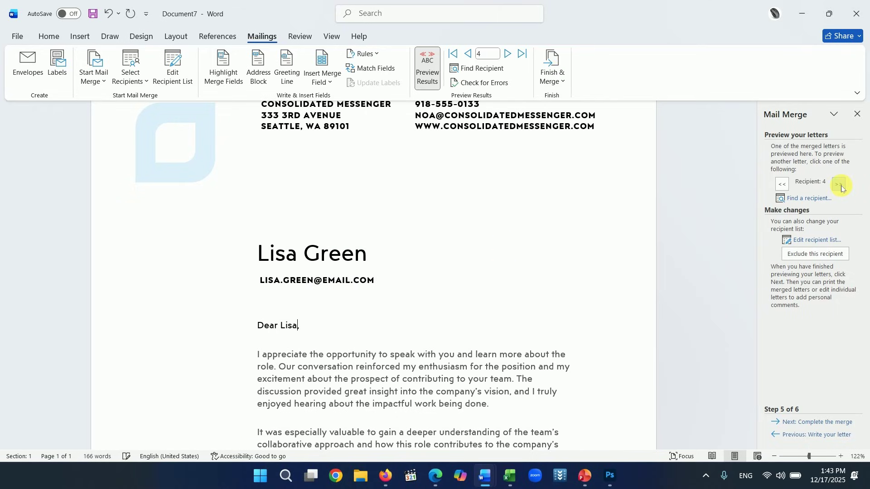
left_click(839, 185)
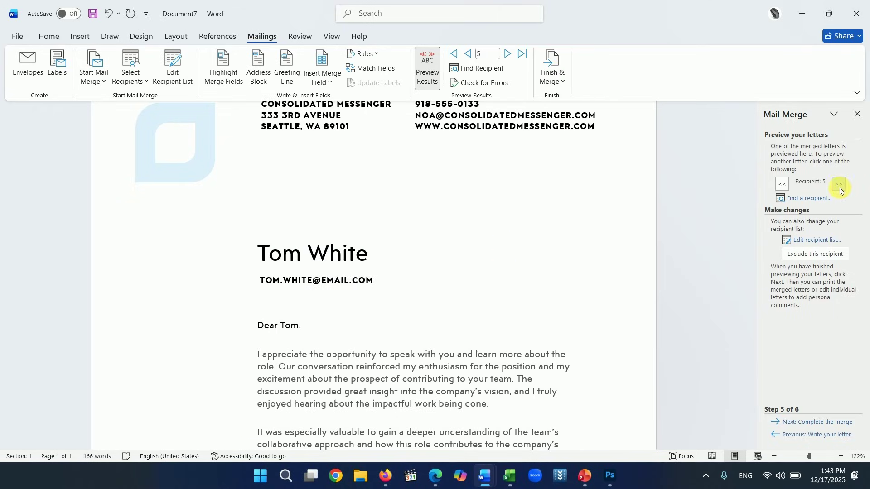
left_click(858, 116)
- Scroll through recipient 5's previewed letter to check the merged fields
scroll(458, 310, "down", 2)
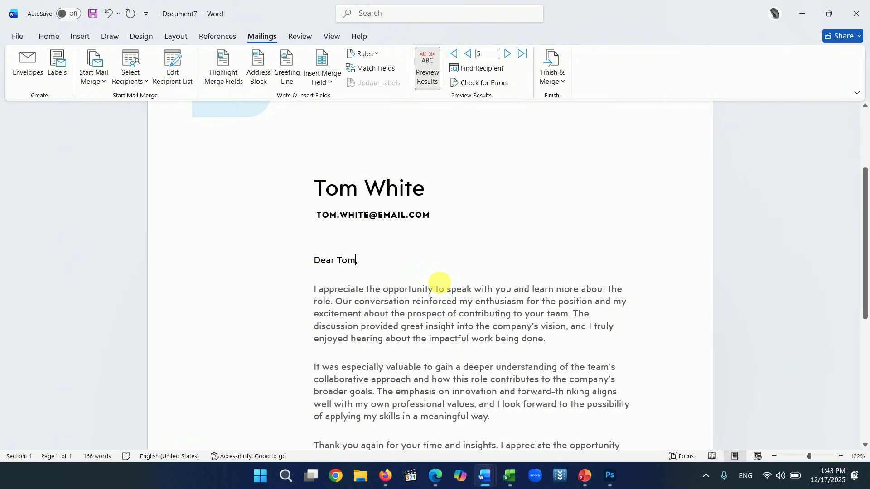
scroll(439, 283, "down", 5)
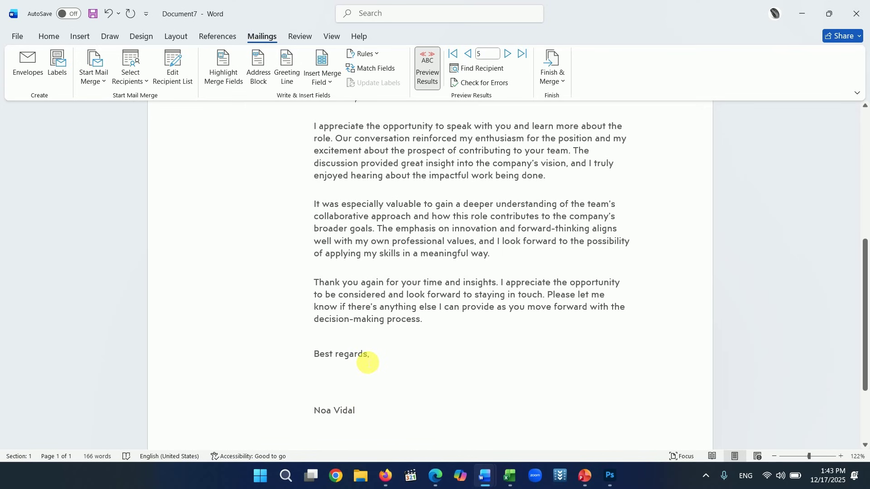
scroll(404, 340, "up", 4)
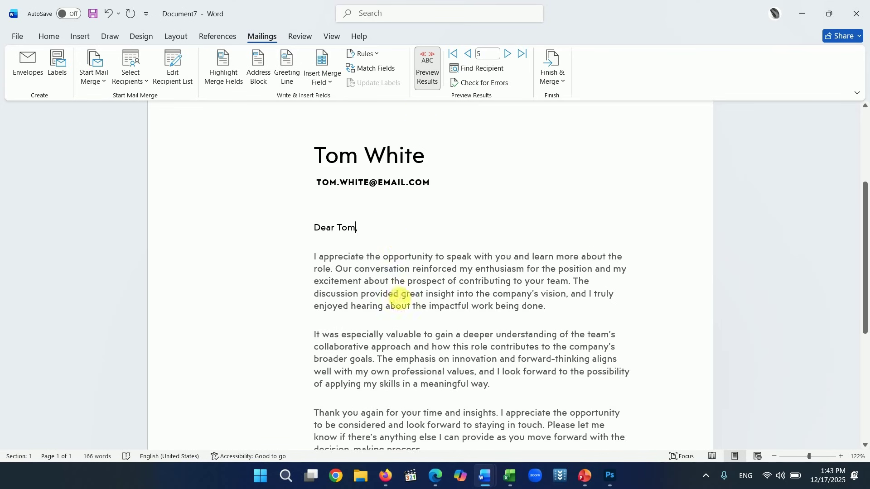
scroll(427, 307, "down", 1)
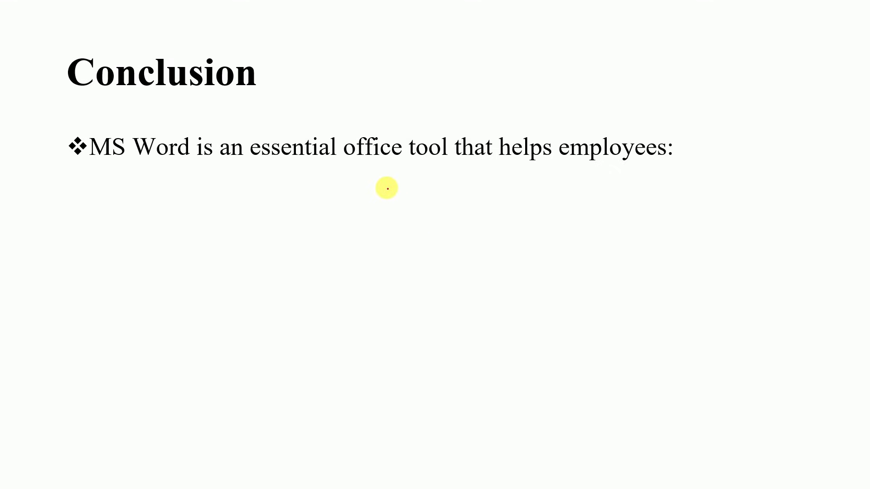
- Reveal 'Work faster', underline it in red pen, then reveal 'Maintain professional document standards'
left_click(387, 188)
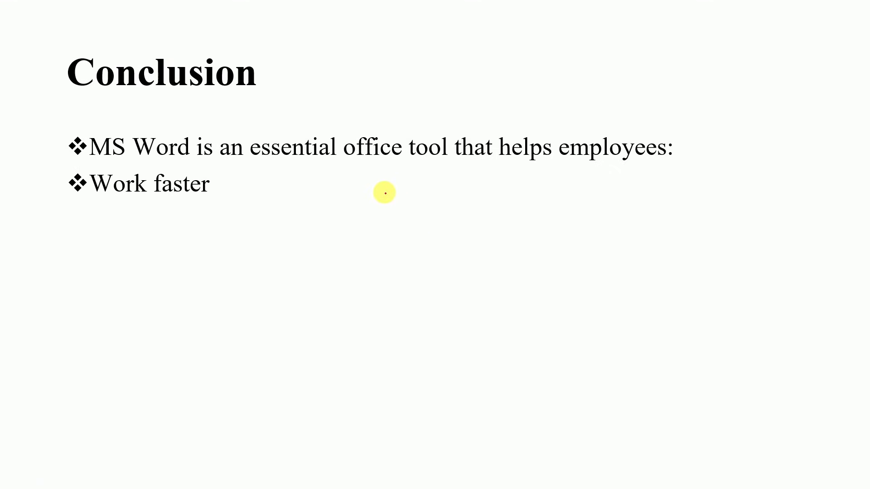
mouse_move(288, 184)
left_mouse_down()
mouse_move(218, 191)
mouse_move(301, 186)
left_mouse_up()
key("Right")
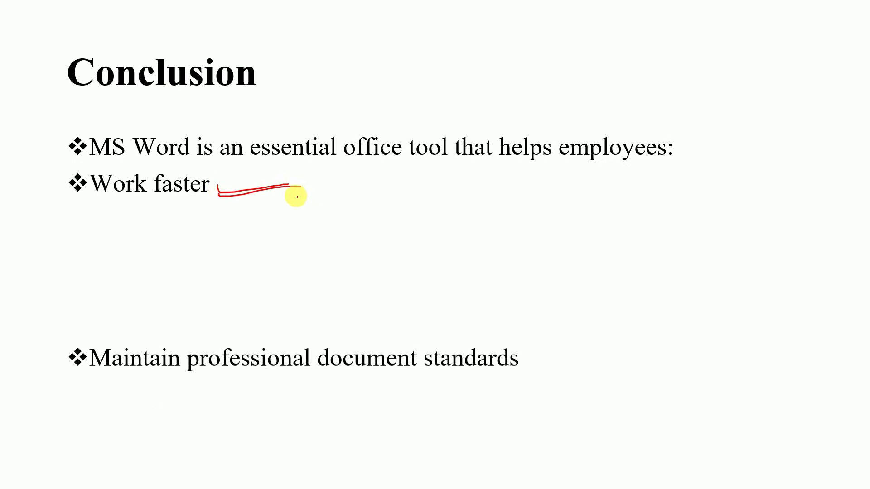